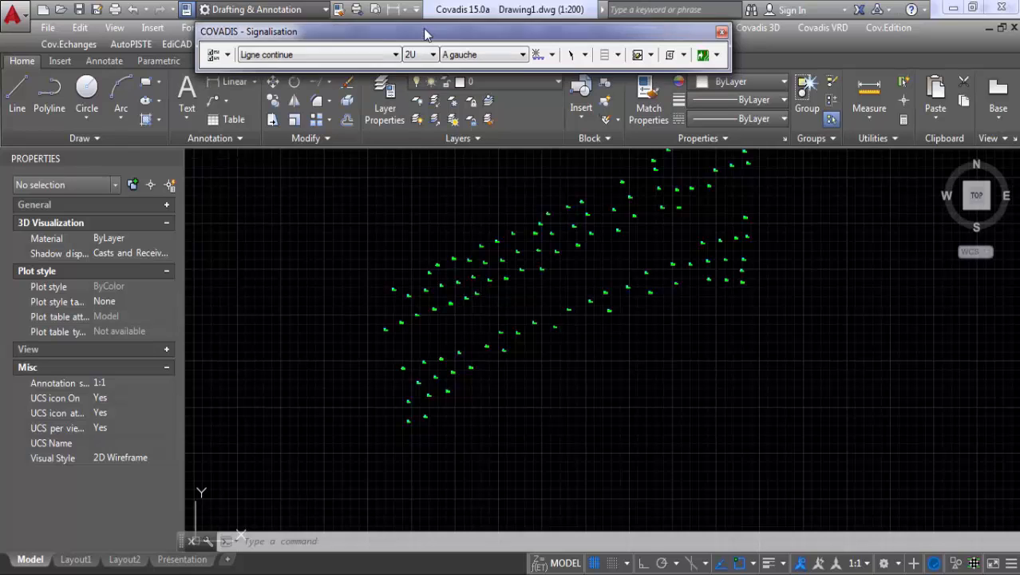
# - Move the floating COVADIS signalisation toolbar up so it clears the ribbon tabs
pyautogui.moveTo(422, 37); pyautogui.dragTo(425, 27)
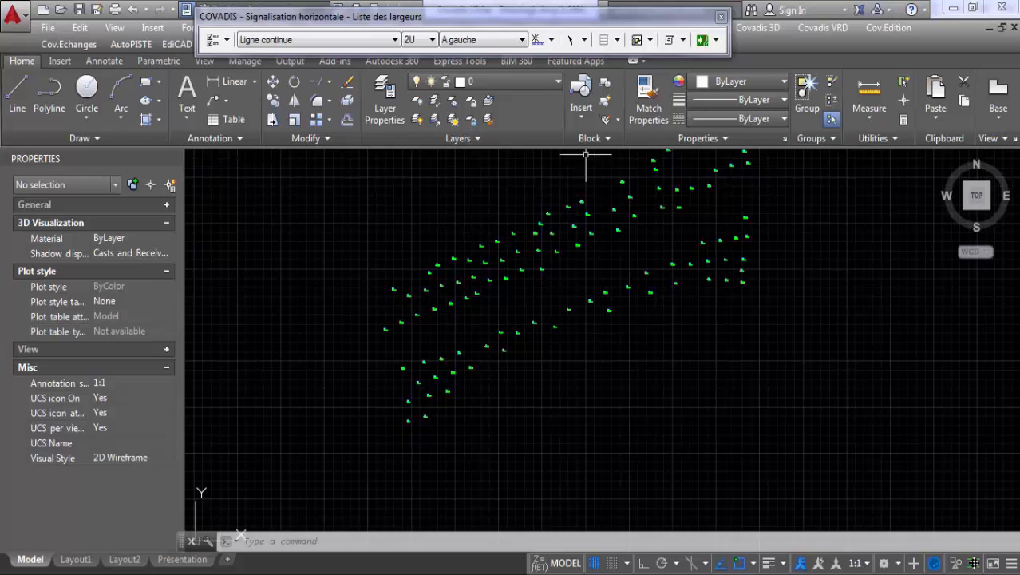
pyautogui.scroll(2, 546, 266)
pyautogui.scroll(1, 546, 266)
pyautogui.scroll(-3, 546, 266)
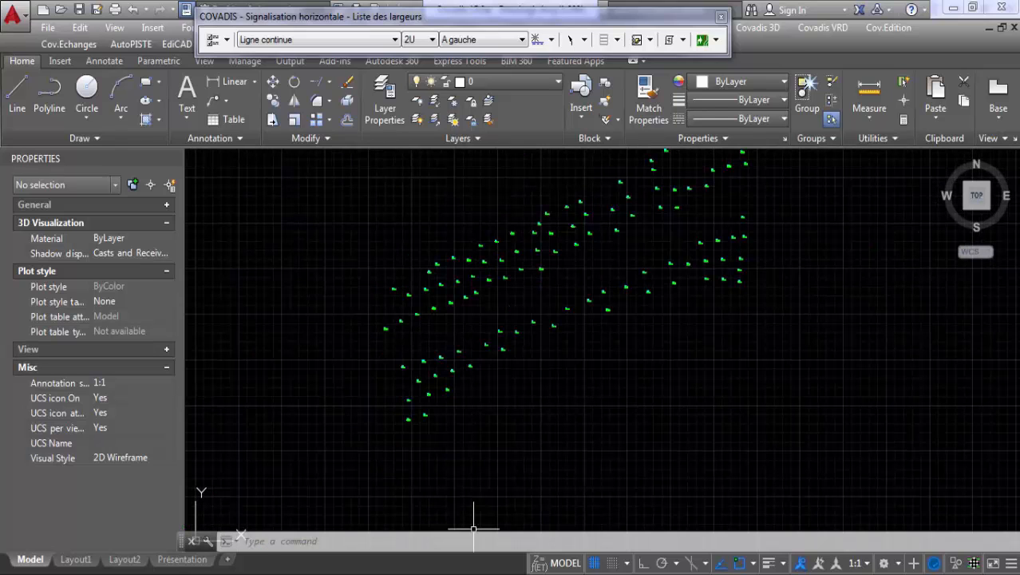
# - Switch to Foxit PhantomPDF and examine the plan in daniel-Model.pdf, including the point elevations along the start of the upper line
pyautogui.click(496, 571)
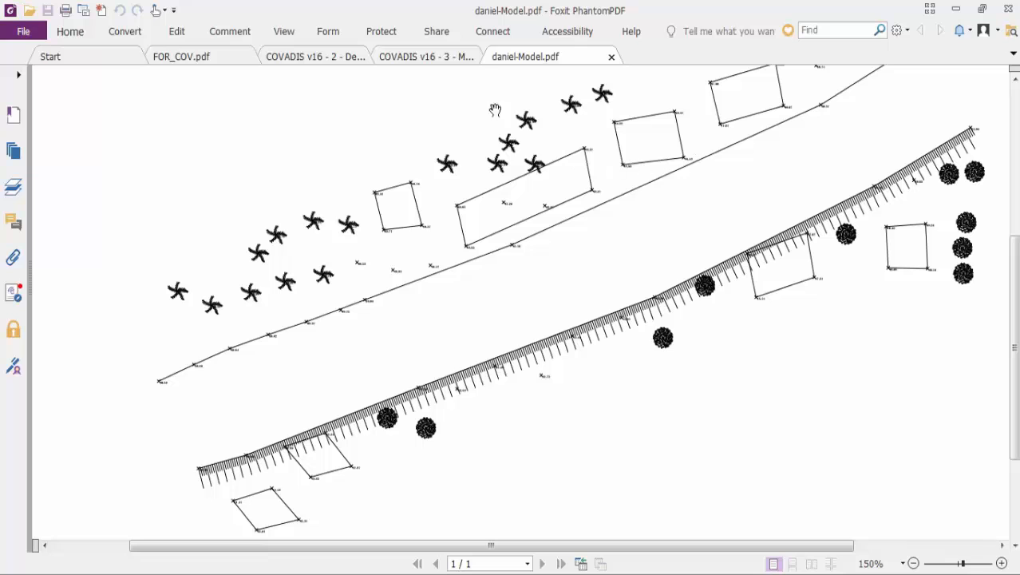
pyautogui.scroll(-1, 553, 217)
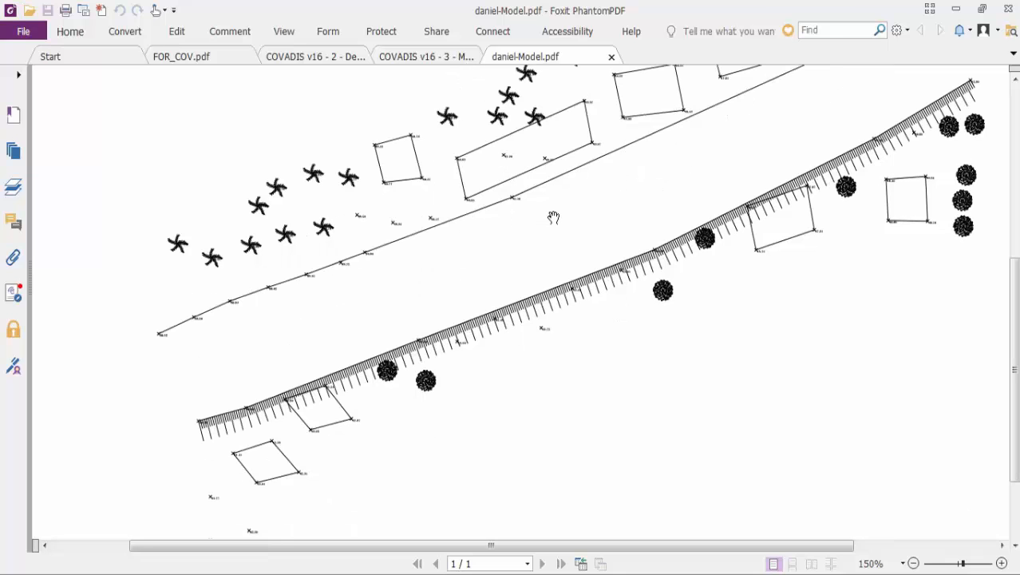
pyautogui.scroll(2, 553, 217)
pyautogui.scroll(-1, 555, 214)
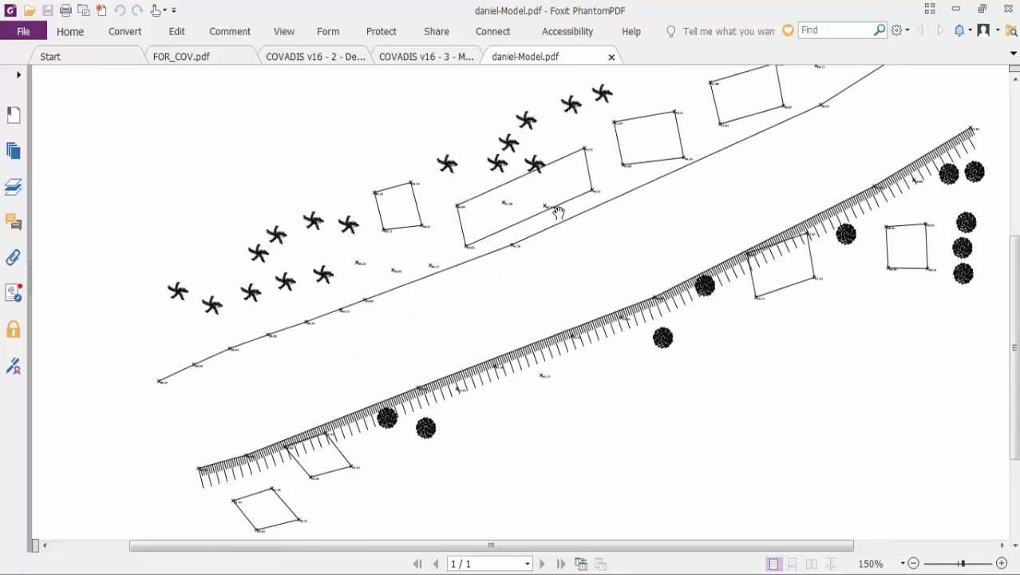
pyautogui.moveTo(606, 547)
pyautogui.mouseDown()
pyautogui.moveTo(686, 554)
pyautogui.moveTo(594, 565)
pyautogui.moveTo(562, 557)
pyautogui.mouseUp()
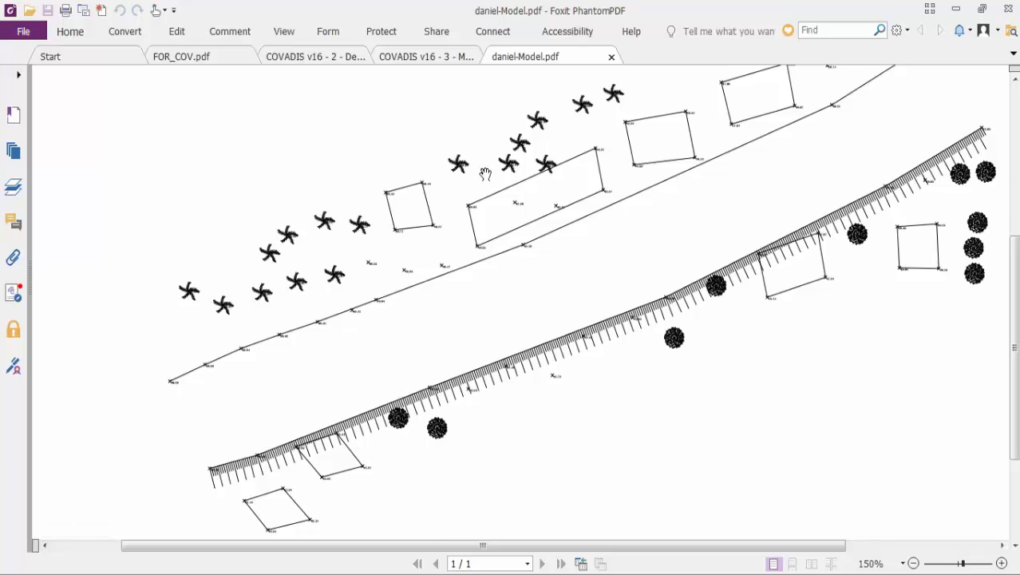
pyautogui.scroll(3, 530, 165)
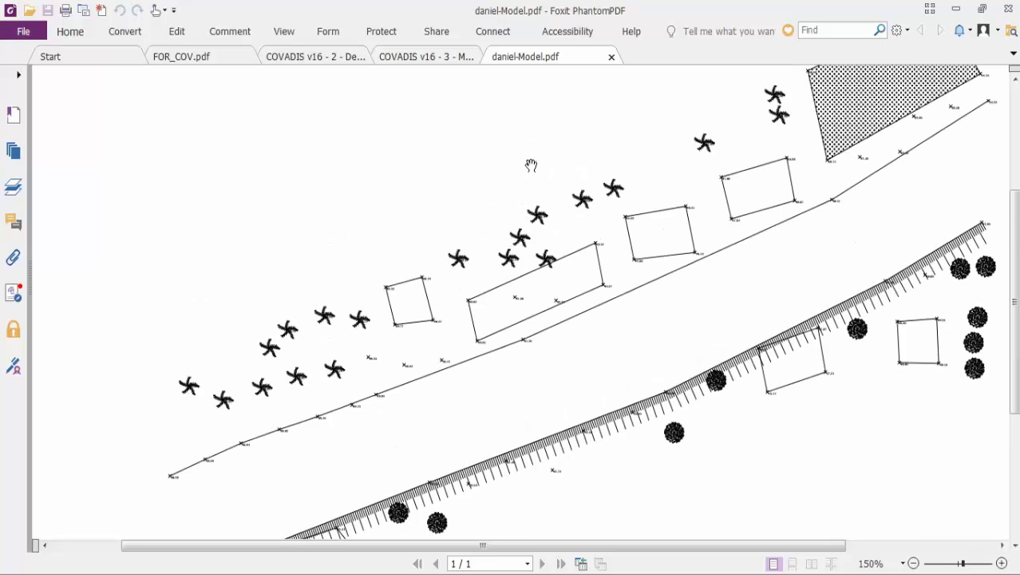
pyautogui.scroll(-1, 487, 237)
pyautogui.scroll(4, 657, 218)
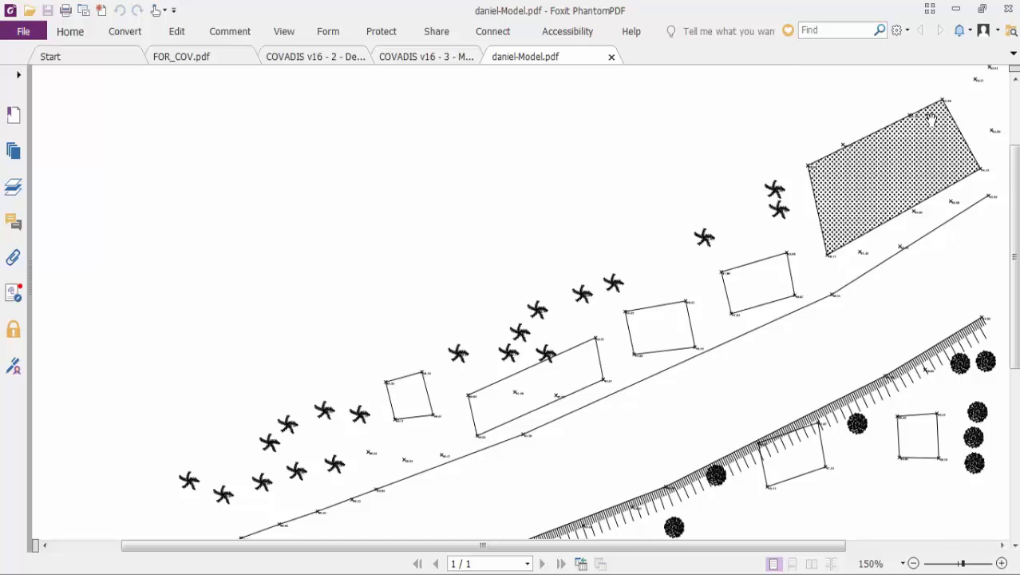
pyautogui.scroll(-3, 894, 163)
pyautogui.scroll(-1, 523, 499)
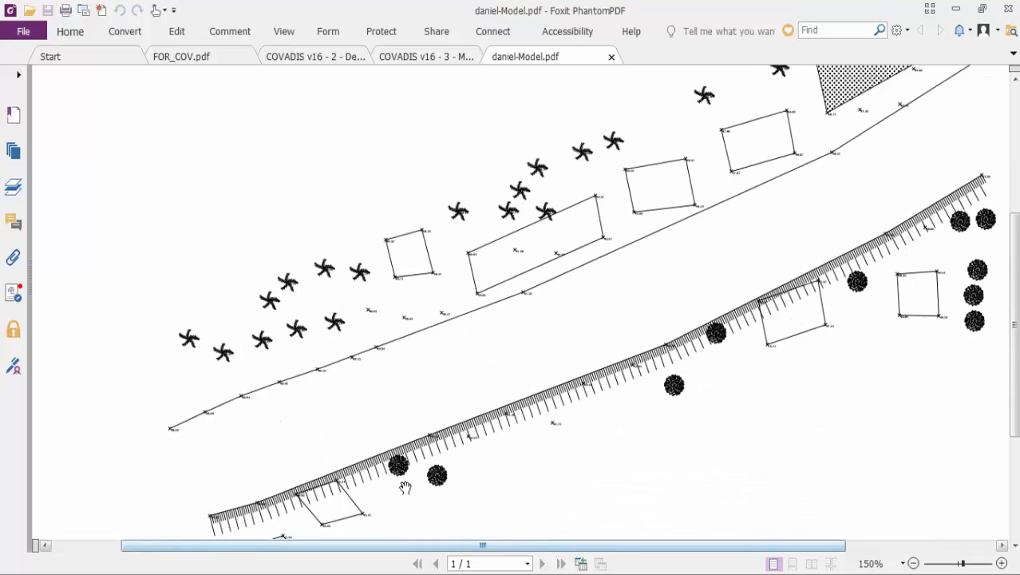
pyautogui.scroll(-3, 435, 424)
pyautogui.scroll(1, 845, 235)
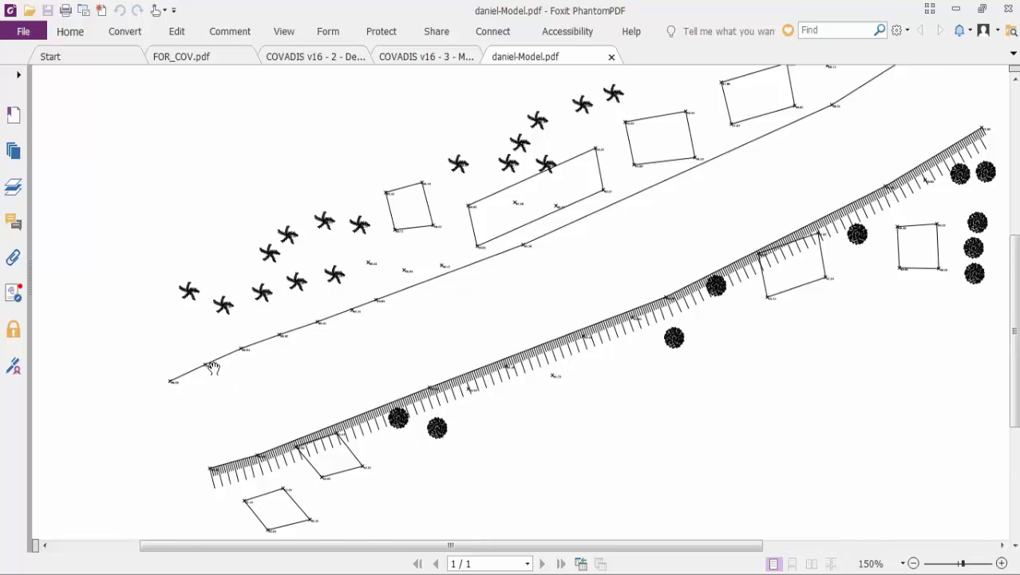
pyautogui.keyDown('ctrl'); pyautogui.scroll(3, 219, 376); pyautogui.keyUp('ctrl')
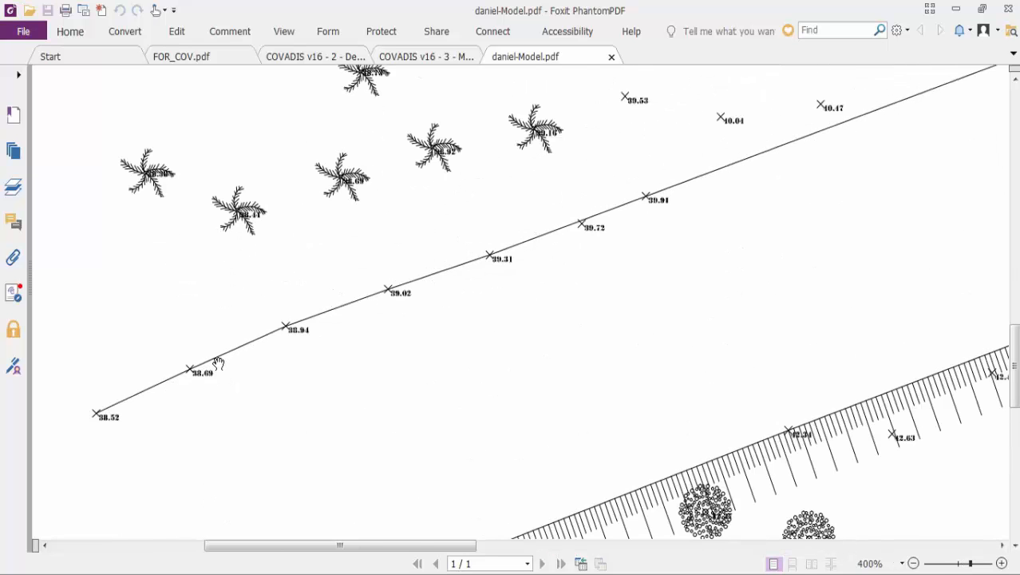
pyautogui.keyDown('ctrl'); pyautogui.scroll(-1, 218, 364); pyautogui.keyUp('ctrl')
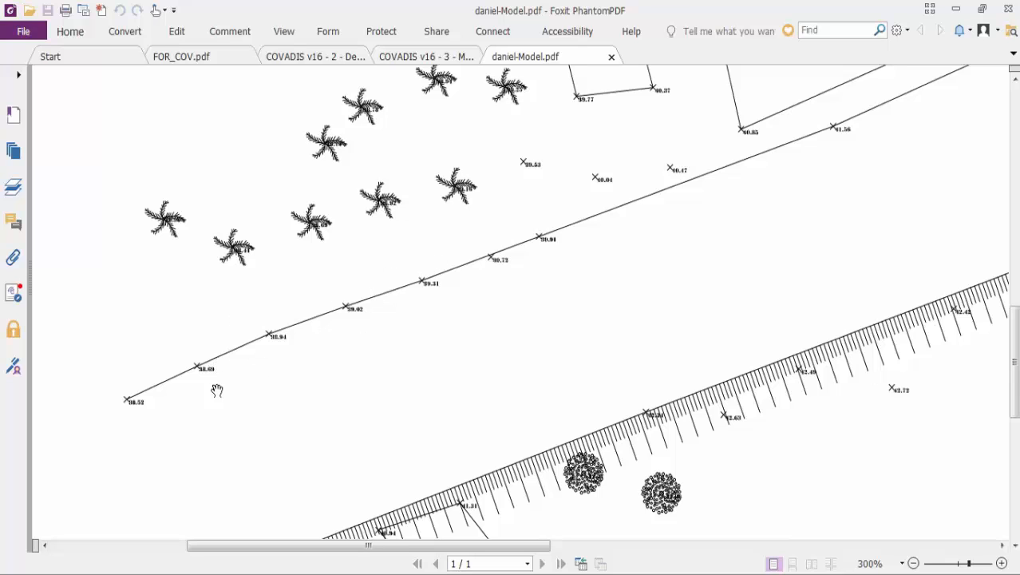
# - Switch to Covadis, close cartouche.dwg without saving its changes, and bring up Drawing1.dwg
pyautogui.click(438, 573)
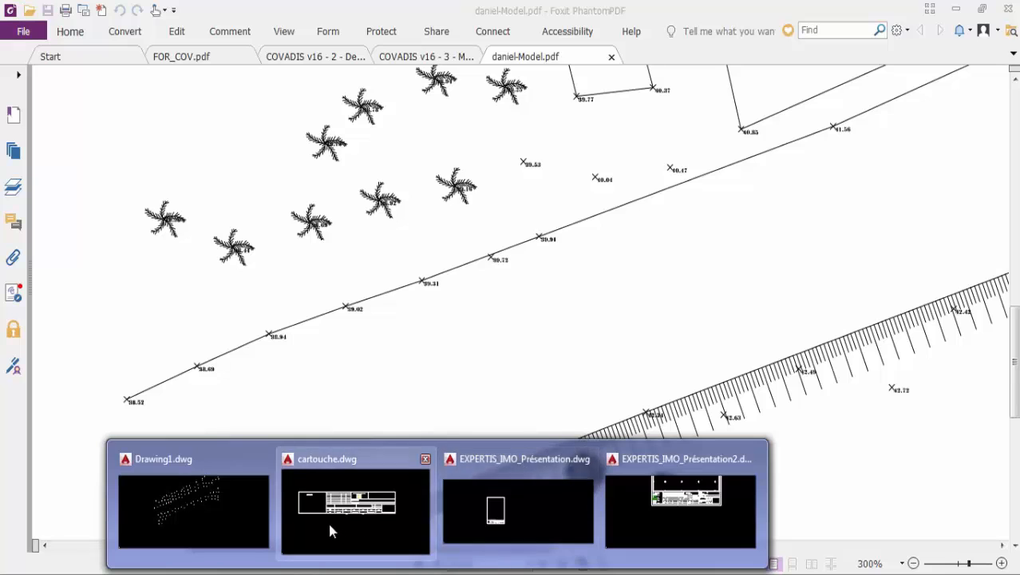
pyautogui.click(418, 464)
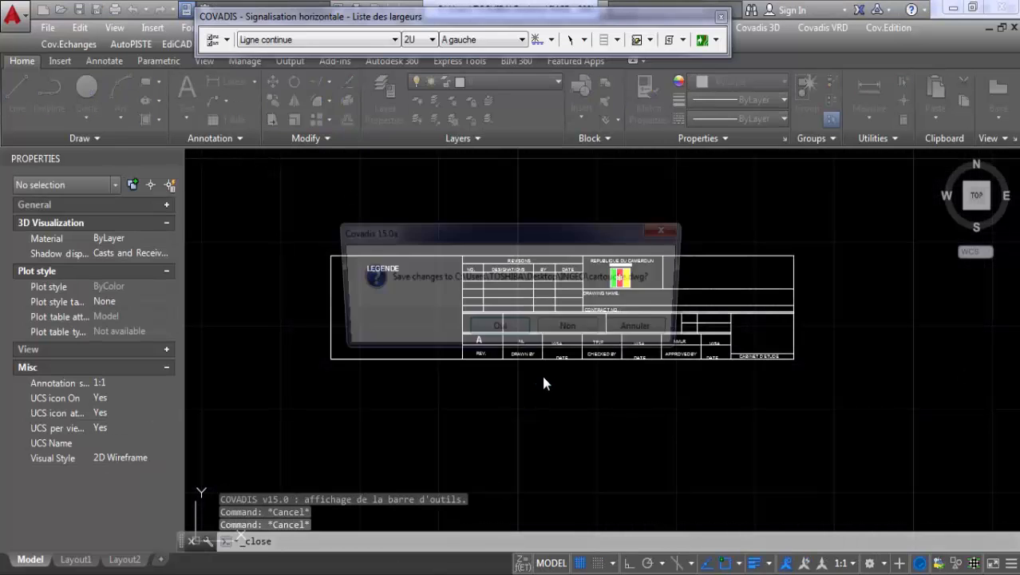
pyautogui.click(568, 330)
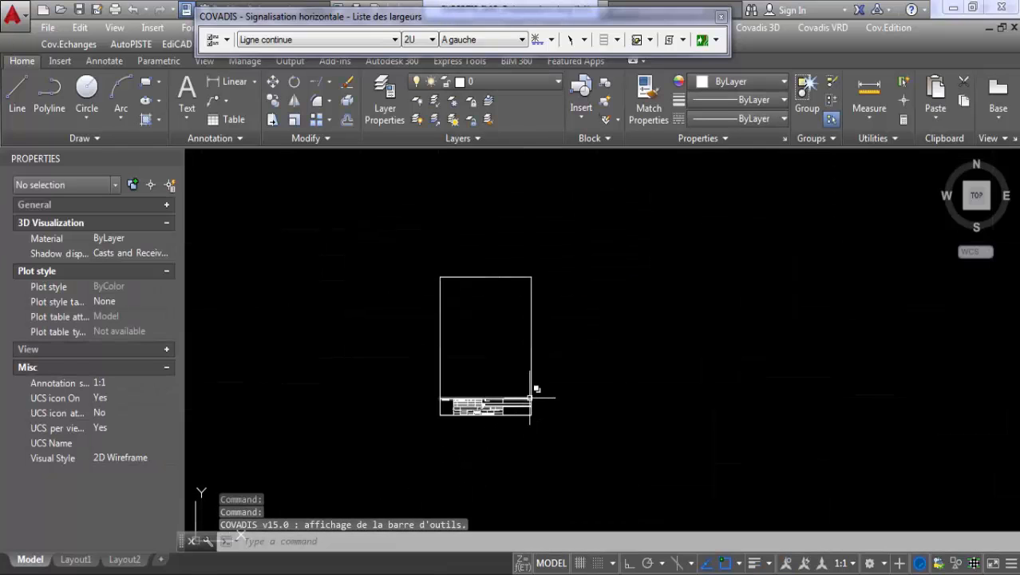
pyautogui.click(440, 573)
pyautogui.click(295, 536)
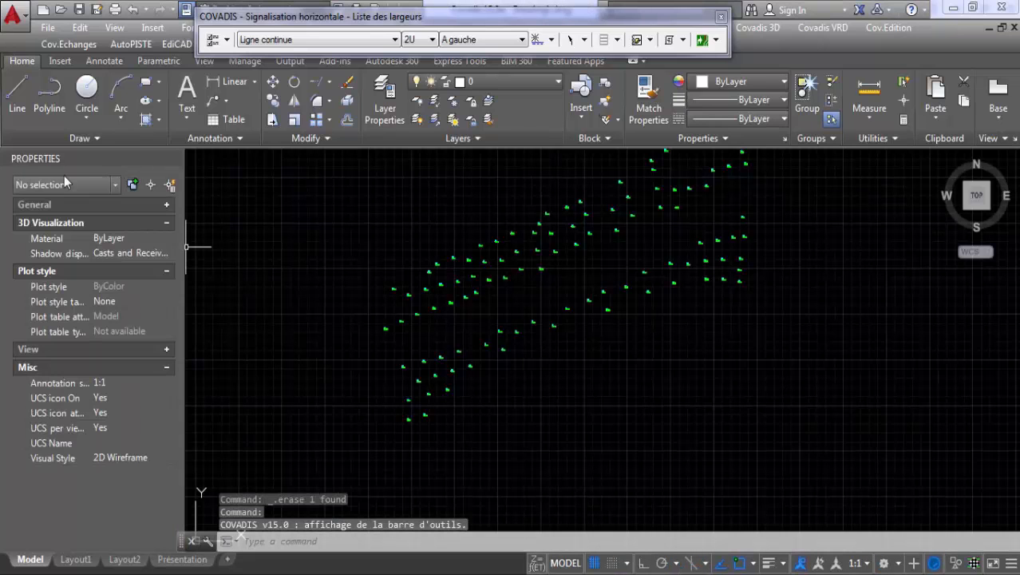
# - Start a polyline at survey point 395 and draw its first segment to point 394
pyautogui.click(48, 92)
pyautogui.scroll(10, 403, 319)
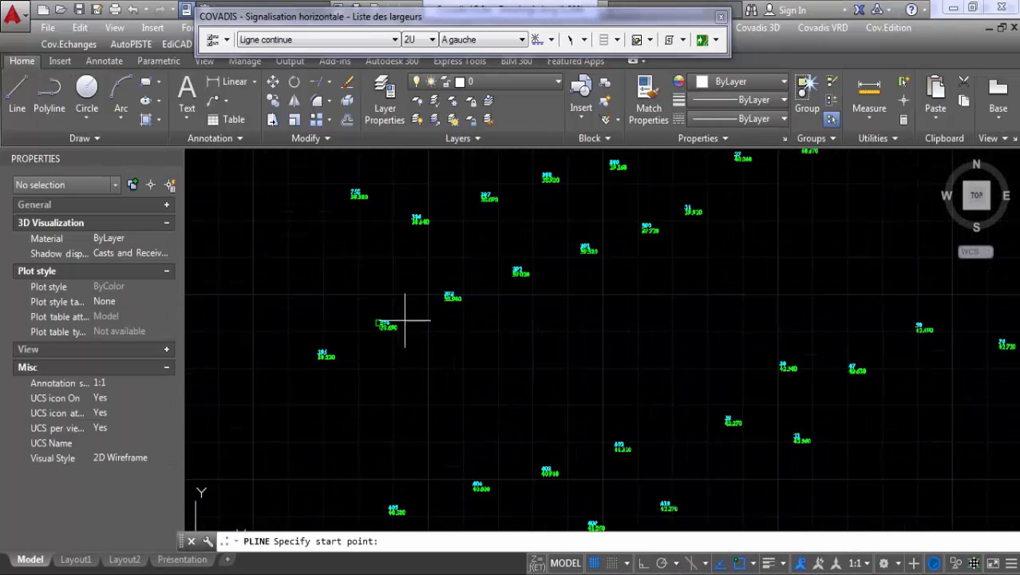
pyautogui.scroll(2, 341, 333)
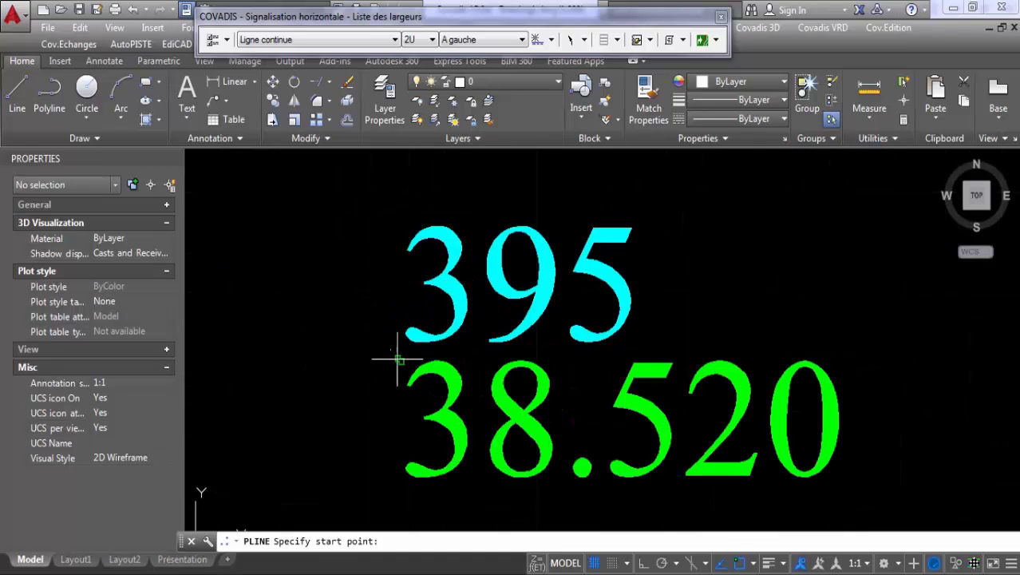
pyautogui.click(391, 347)
pyautogui.scroll(-6, 660, 266)
pyautogui.moveTo(660, 266); pyautogui.dragTo(291, 417, button='middle')
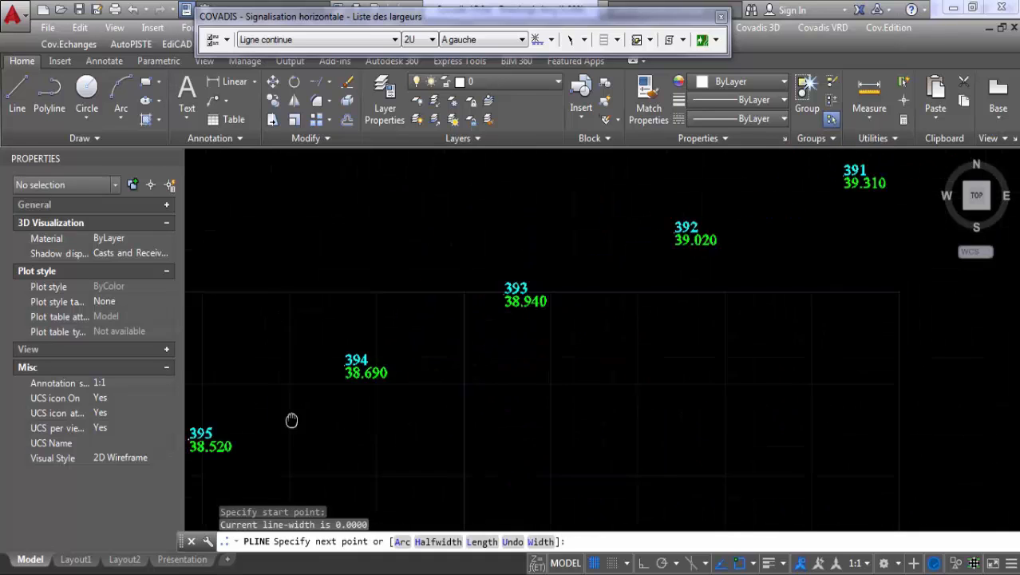
pyautogui.scroll(5, 339, 352)
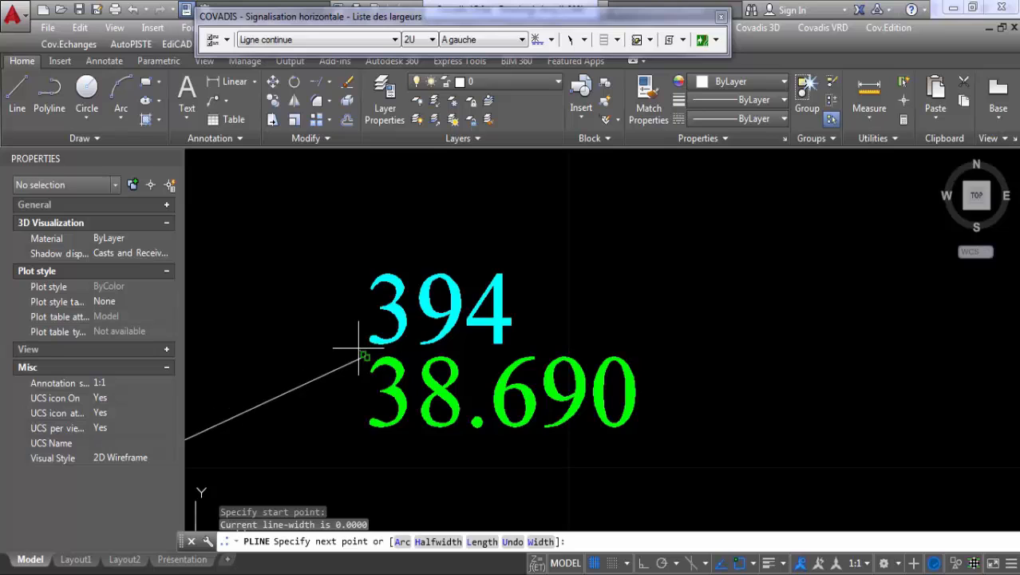
pyautogui.click(363, 349)
pyautogui.scroll(-7, 487, 276)
# - Continue the polyline through survey points 393 and 392
pyautogui.moveTo(494, 280); pyautogui.dragTo(462, 390, button='middle')
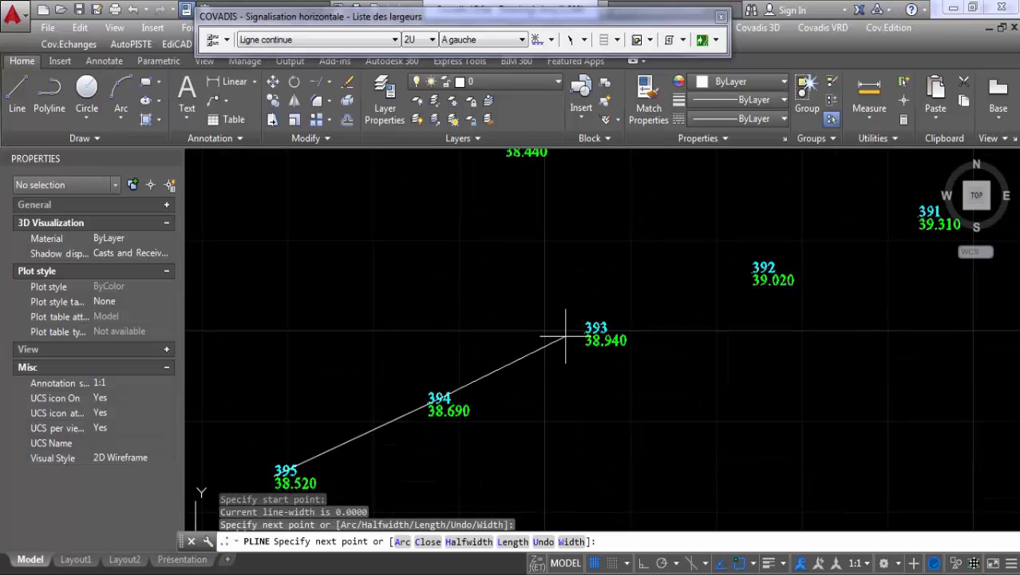
pyautogui.scroll(6, 570, 335)
pyautogui.scroll(6, 615, 324)
pyautogui.click(621, 341)
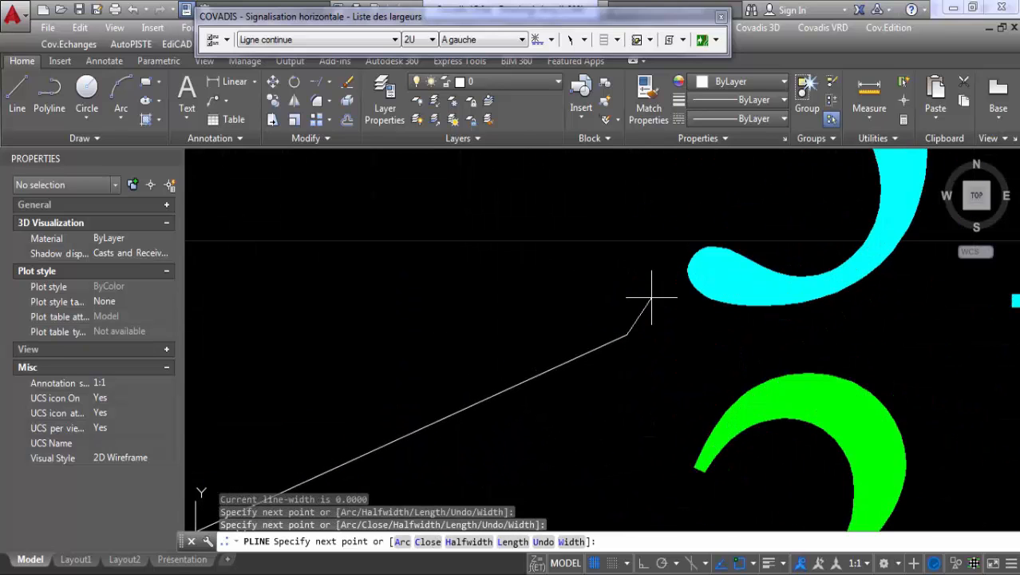
pyautogui.scroll(-6, 654, 285)
pyautogui.moveTo(724, 257); pyautogui.dragTo(192, 475, button='middle')
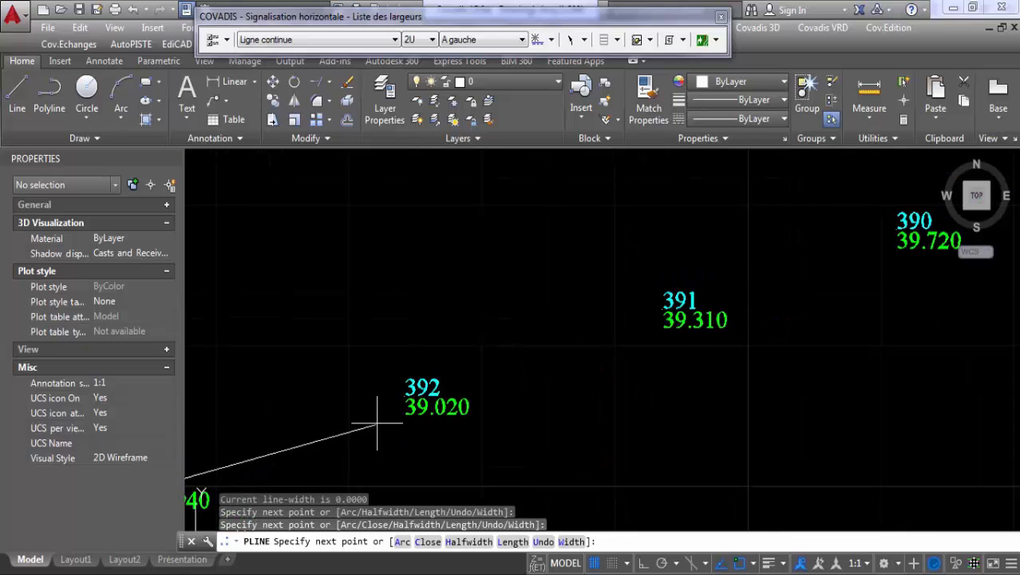
pyautogui.scroll(8, 383, 403)
pyautogui.scroll(2, 351, 394)
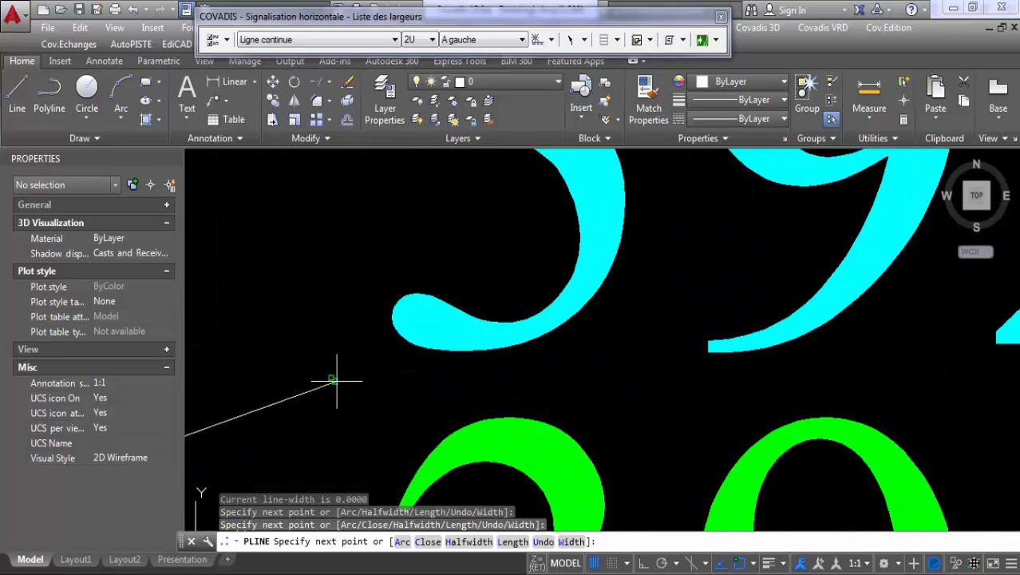
pyautogui.click(335, 379)
# - Extend the polyline through survey points 391 and 390
pyautogui.scroll(-10, 483, 292)
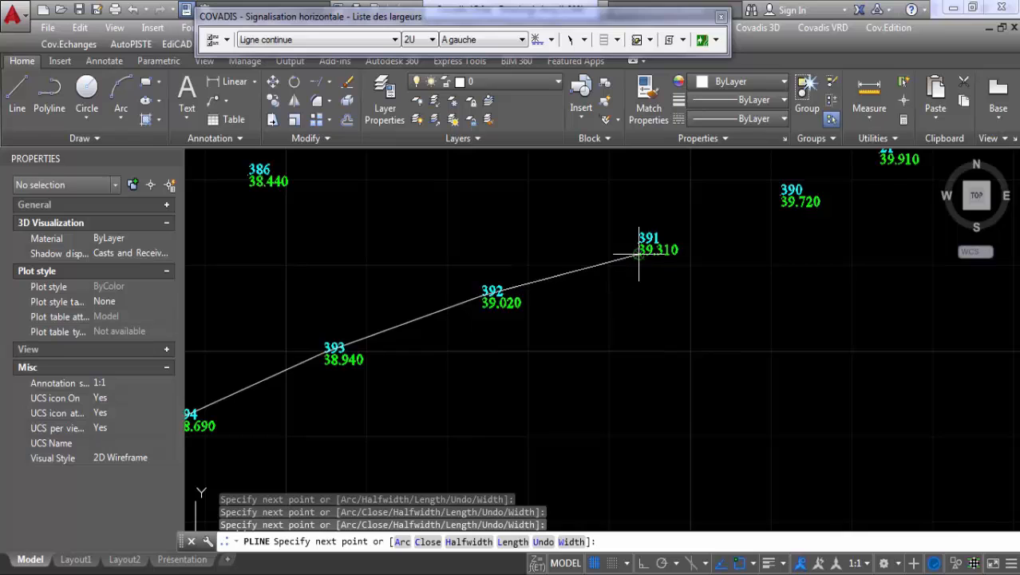
pyautogui.scroll(6, 646, 239)
pyautogui.scroll(3, 588, 416)
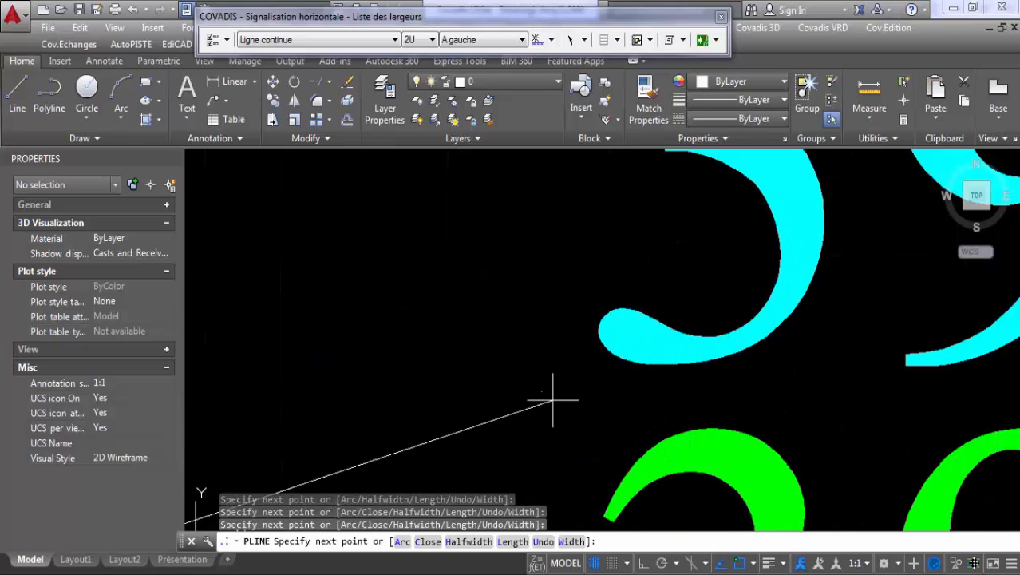
pyautogui.click(540, 392)
pyautogui.scroll(-1, 608, 298)
pyautogui.scroll(-5, 751, 252)
pyautogui.moveTo(751, 252); pyautogui.dragTo(598, 373, button='middle')
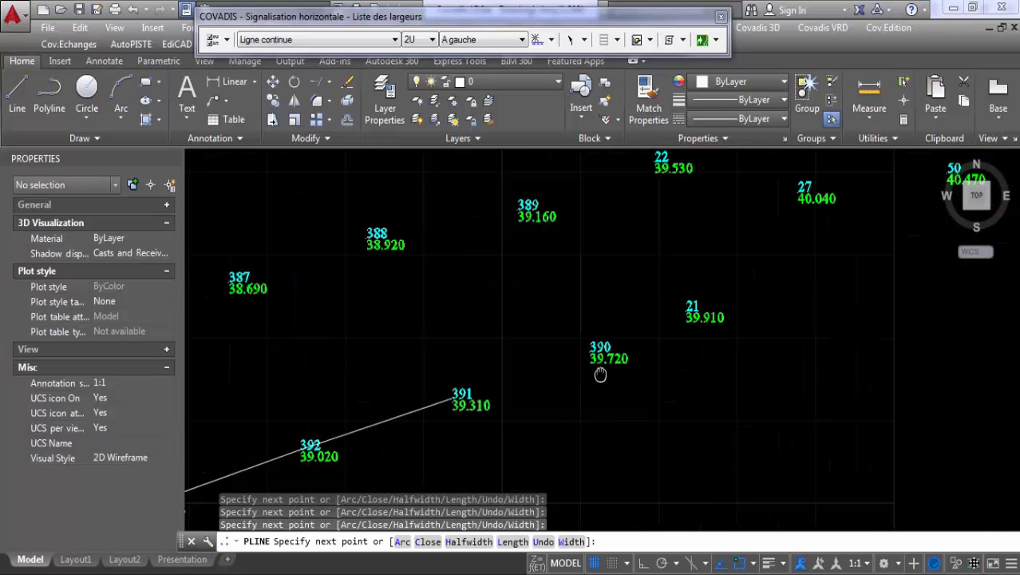
pyautogui.scroll(8, 550, 371)
pyautogui.scroll(3, 536, 344)
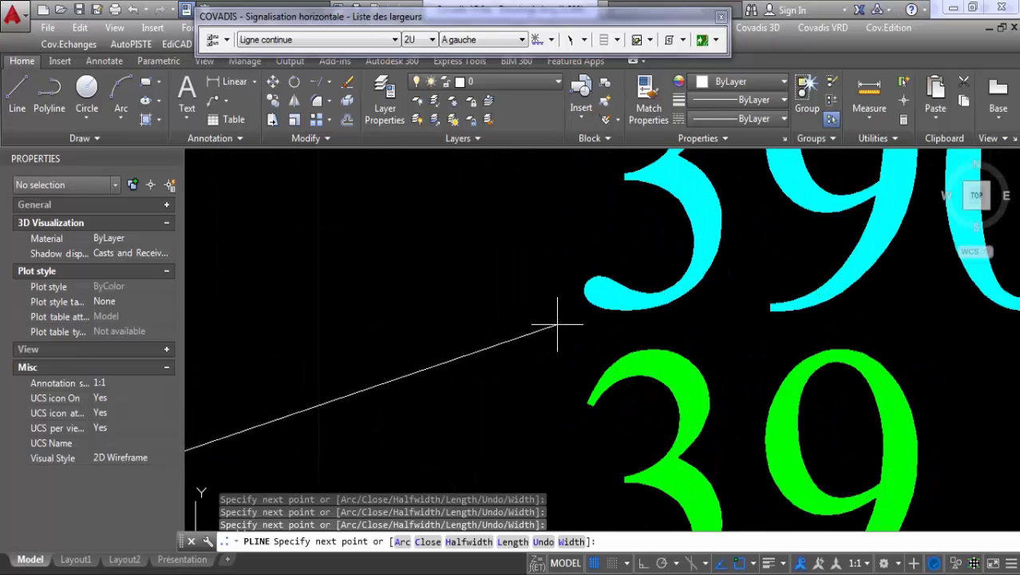
pyautogui.click(549, 324)
# - Locate survey point 21 beyond the polyline's end, then check in daniel-Model.pdf how the upper line runs around the 39.72 elevation point
pyautogui.scroll(-5, 563, 274)
pyautogui.scroll(-5, 564, 274)
pyautogui.scroll(-1, 619, 357)
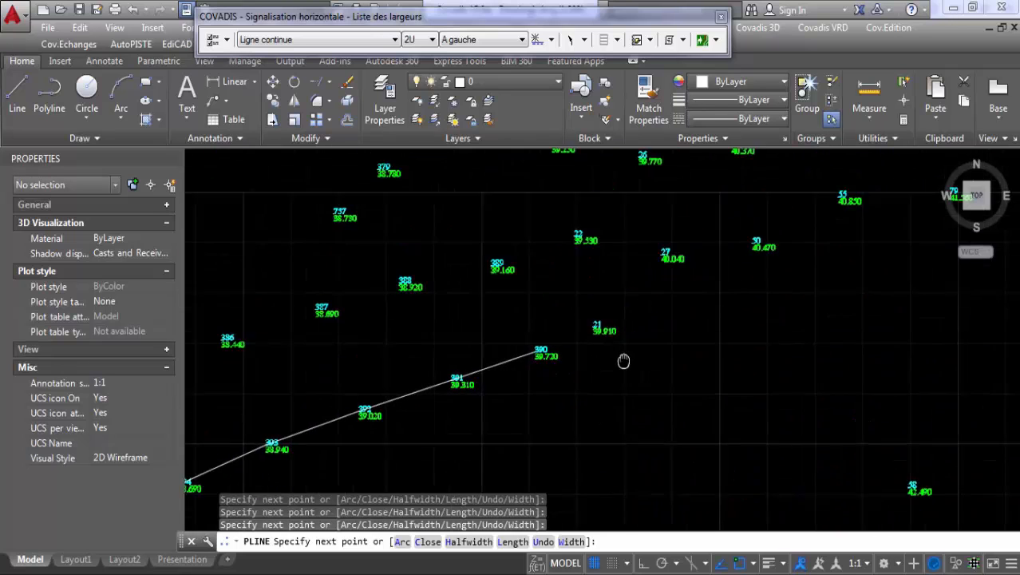
pyautogui.scroll(1, 528, 406)
pyautogui.scroll(6, 551, 407)
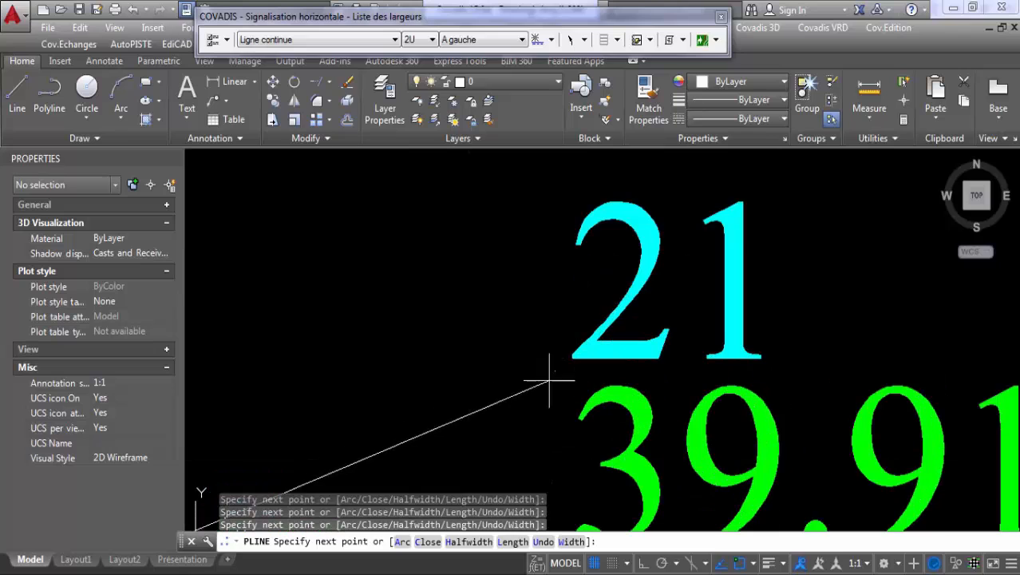
pyautogui.click(515, 573)
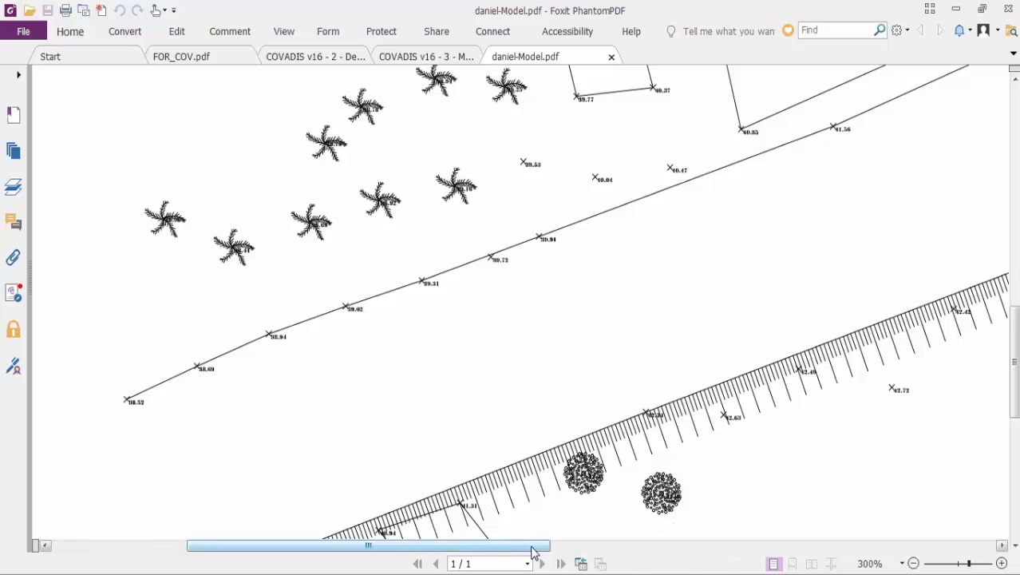
pyautogui.moveTo(532, 551); pyautogui.dragTo(663, 558)
pyautogui.keyDown('ctrl'); pyautogui.scroll(-1, 696, 338); pyautogui.keyUp('ctrl')
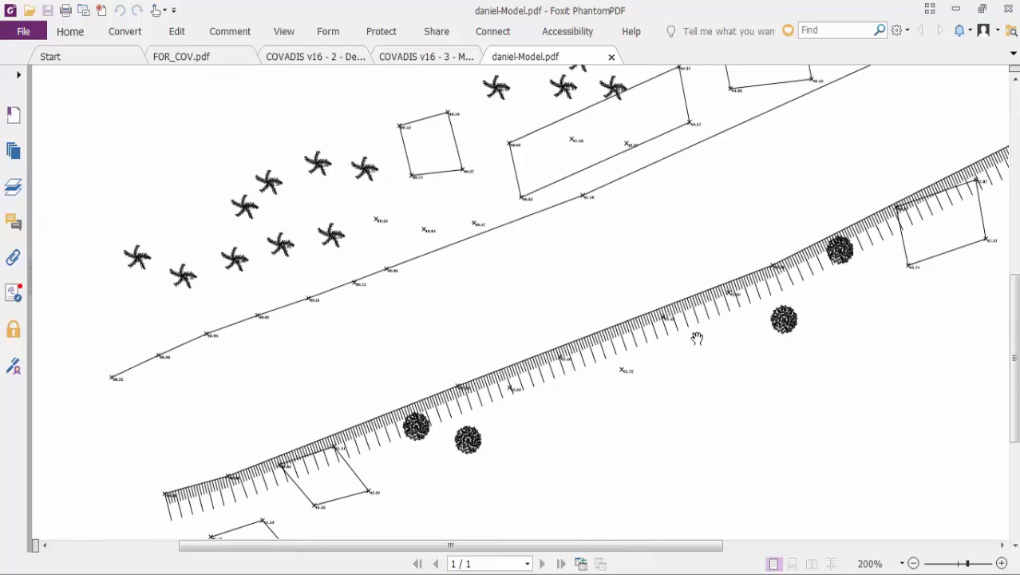
pyautogui.keyDown('ctrl'); pyautogui.scroll(-1, 777, 153); pyautogui.keyUp('ctrl')
pyautogui.keyDown('ctrl'); pyautogui.scroll(3, 415, 247); pyautogui.keyUp('ctrl')
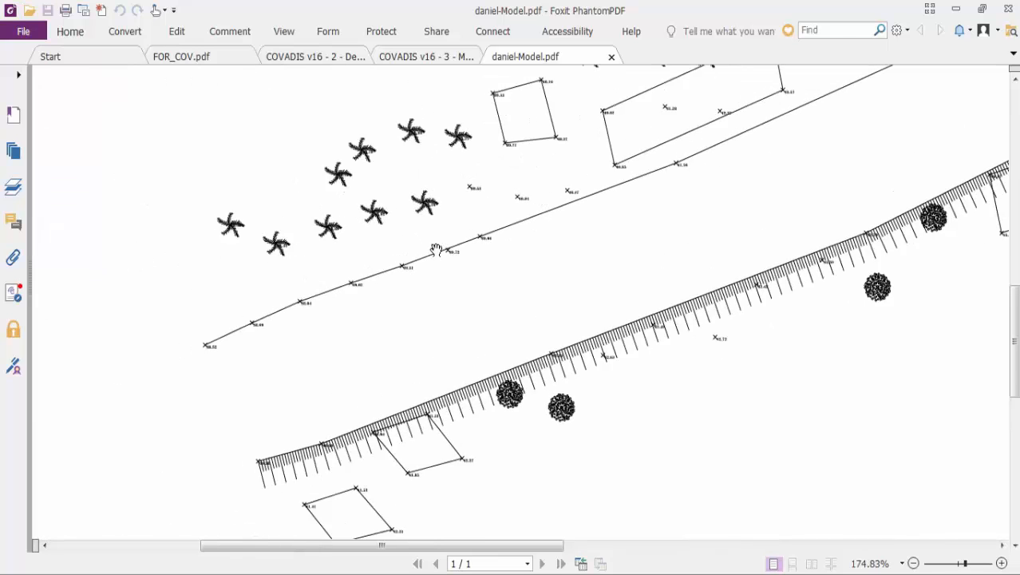
pyautogui.keyDown('ctrl'); pyautogui.scroll(-1, 437, 250); pyautogui.keyUp('ctrl')
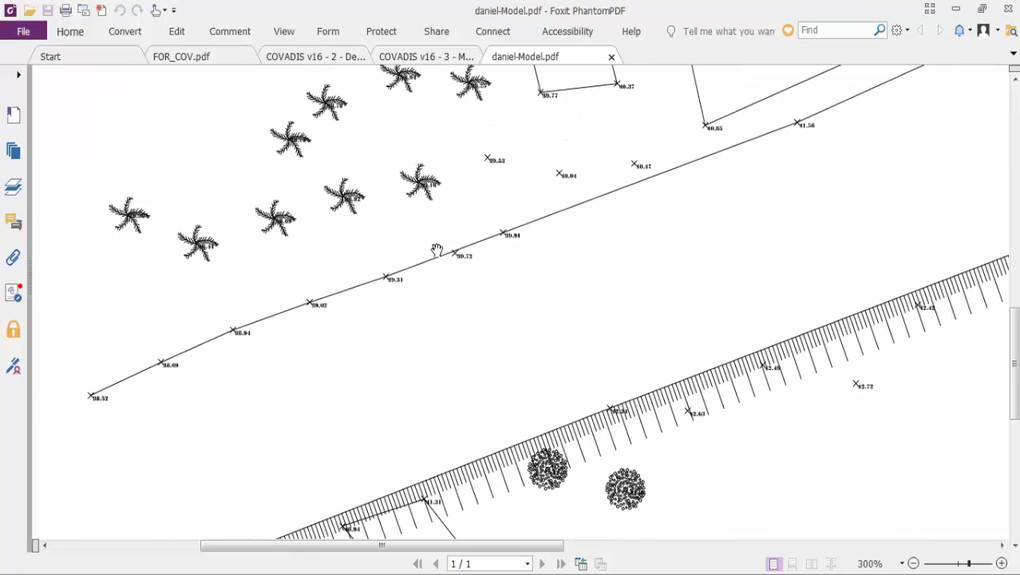
pyautogui.keyDown('ctrl'); pyautogui.scroll(2, 495, 257); pyautogui.keyUp('ctrl')
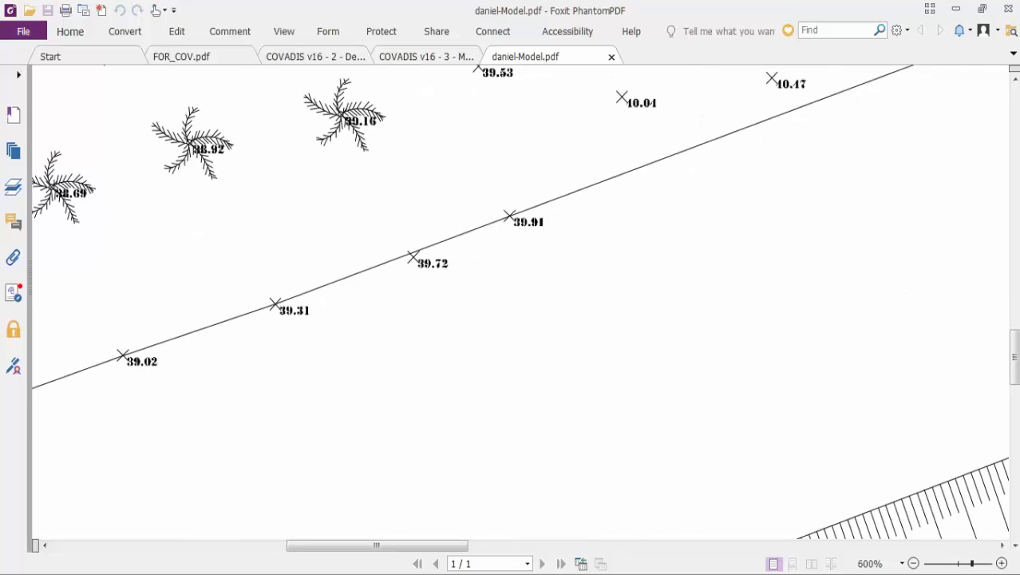
# - Compare the polyline around survey points 392, 391, 390 and 21 with the upper line between elevations 39.02 and 39.91 in daniel-Model.pdf
pyautogui.click(279, 511)
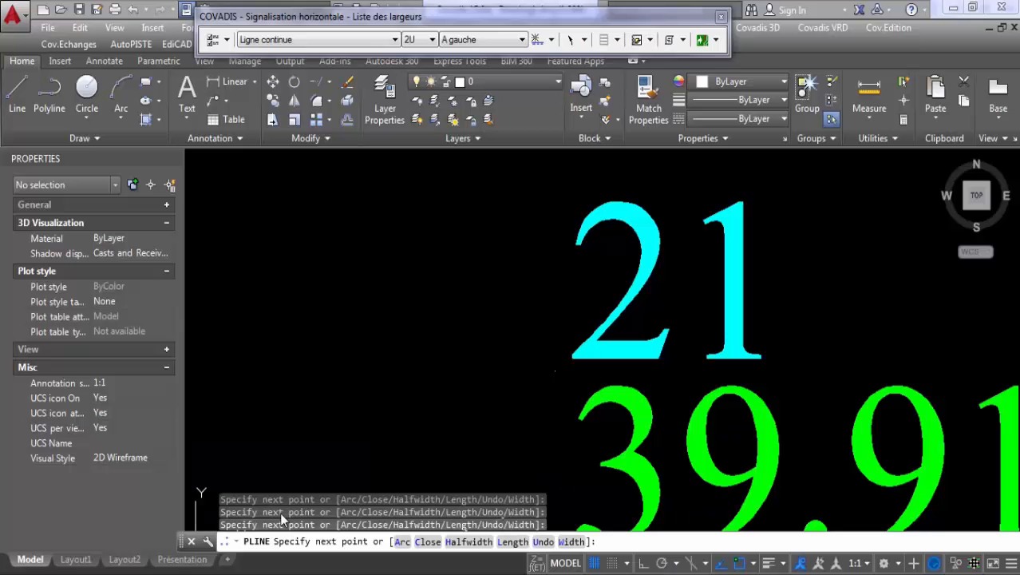
pyautogui.scroll(-8, 467, 312)
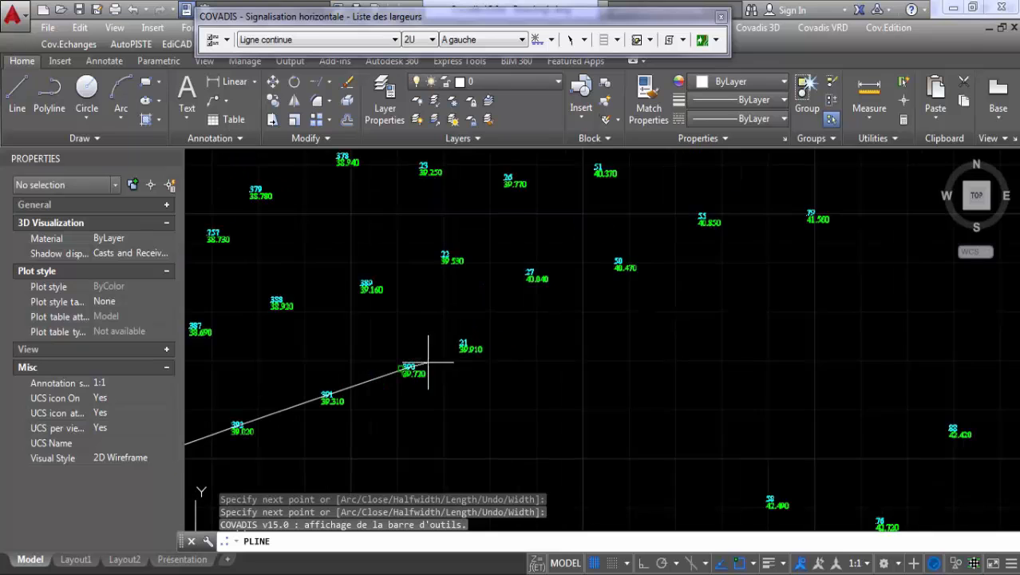
pyautogui.scroll(4, 383, 375)
pyautogui.scroll(-5, 251, 417)
pyautogui.scroll(2, 416, 399)
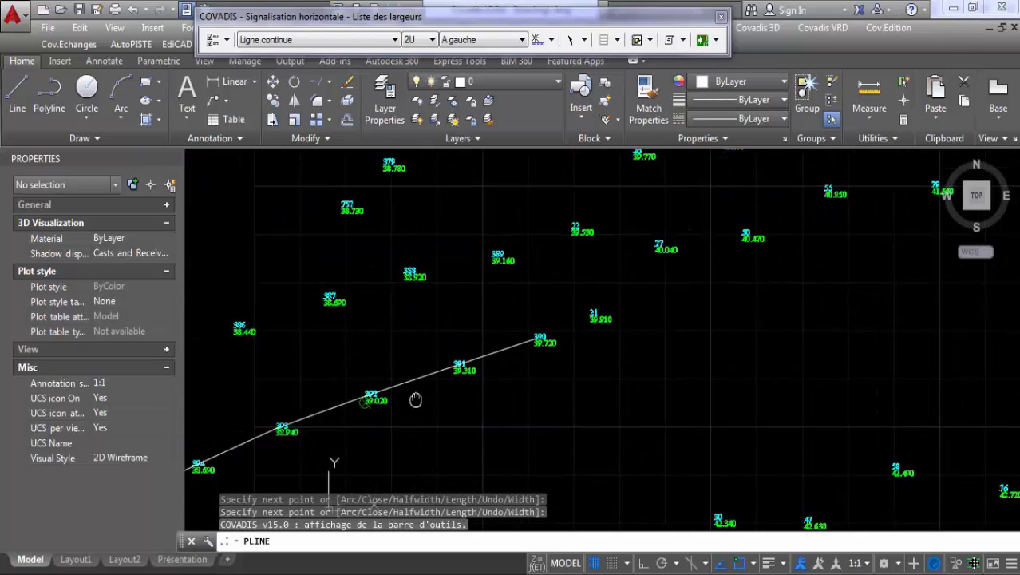
pyautogui.scroll(1, 392, 399)
pyautogui.scroll(4, 391, 399)
pyautogui.scroll(-1, 398, 398)
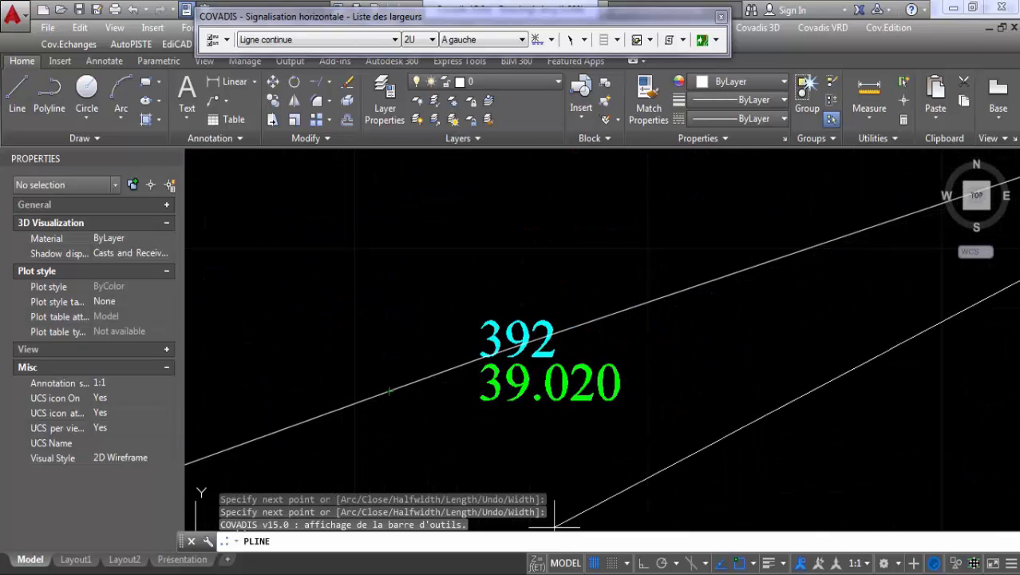
pyautogui.hotkey('alt', 'Tab')
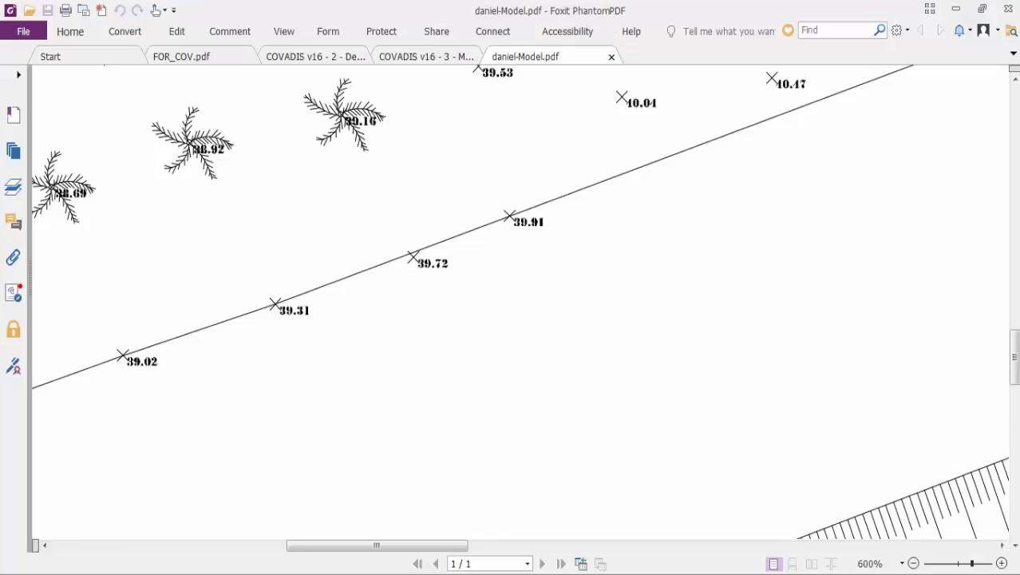
pyautogui.hotkey('alt', 'Tab')
pyautogui.hotkey('alt', 'Tab')
pyautogui.hotkey('alt', 'Tab')
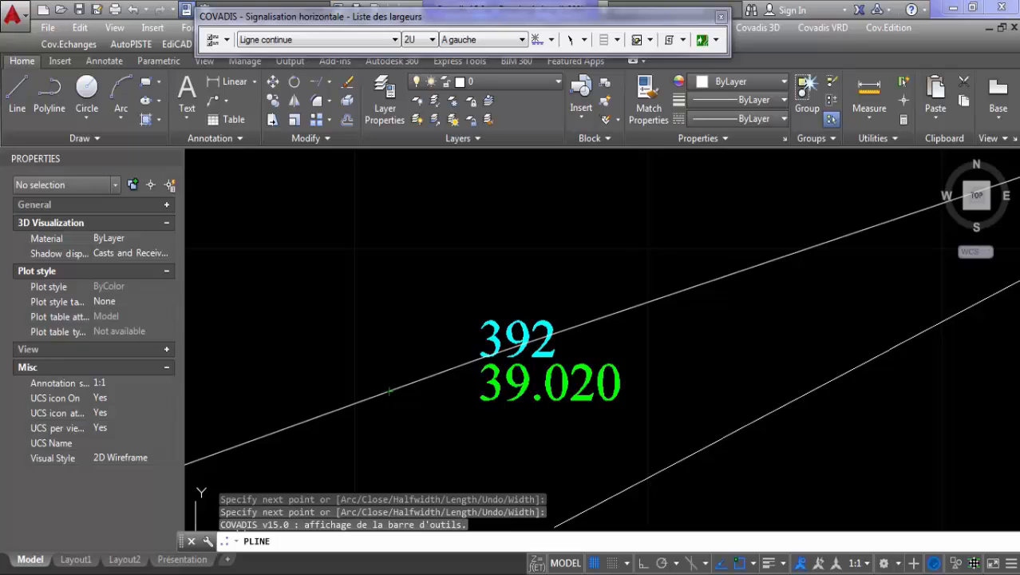
pyautogui.hotkey('alt', 'Tab')
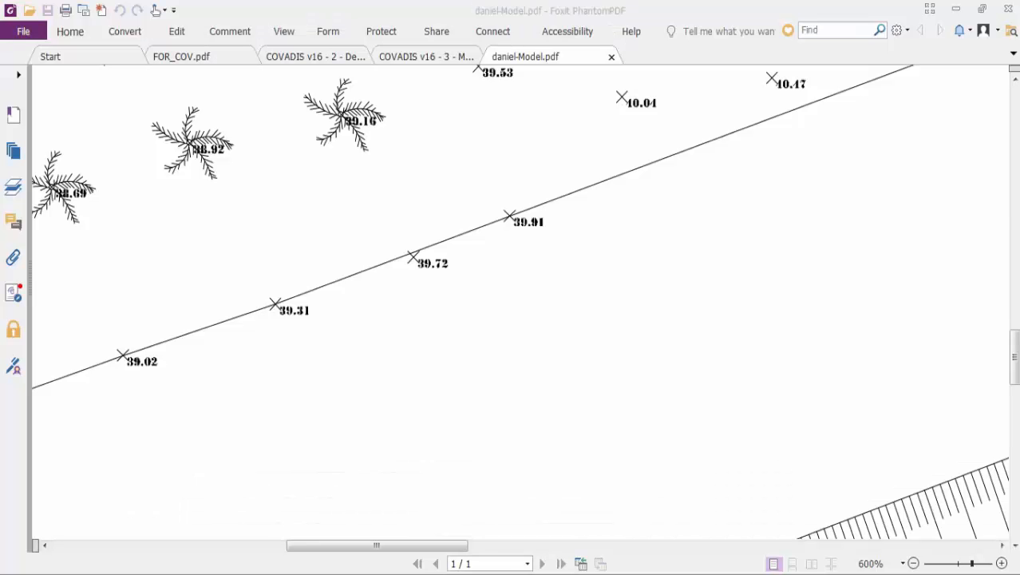
pyautogui.hotkey('alt', 'Tab')
pyautogui.hotkey('alt', 'Tab')
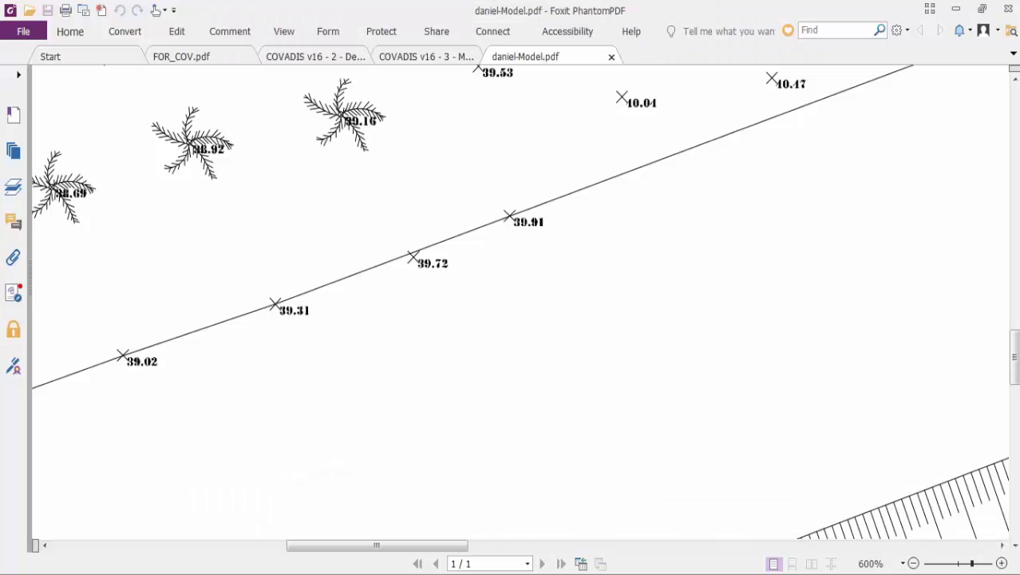
pyautogui.hotkey('alt', 'Tab')
pyautogui.hotkey('alt', 'Tab')
pyautogui.hotkey('alt', 'Tab')
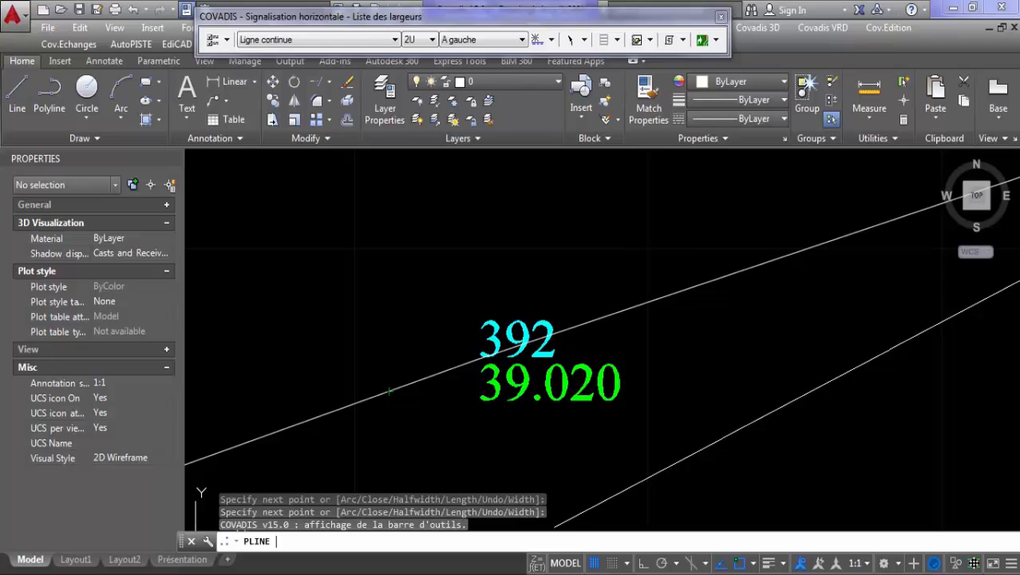
pyautogui.hotkey('alt', 'Tab')
pyautogui.hotkey('alt', 'Tab')
# - Extend the polyline in the AutoCAD drawing from survey point 390 to survey point 21 at elevation 39.910
pyautogui.scroll(-5, 706, 266)
pyautogui.scroll(1, 741, 227)
pyautogui.scroll(2, 741, 227)
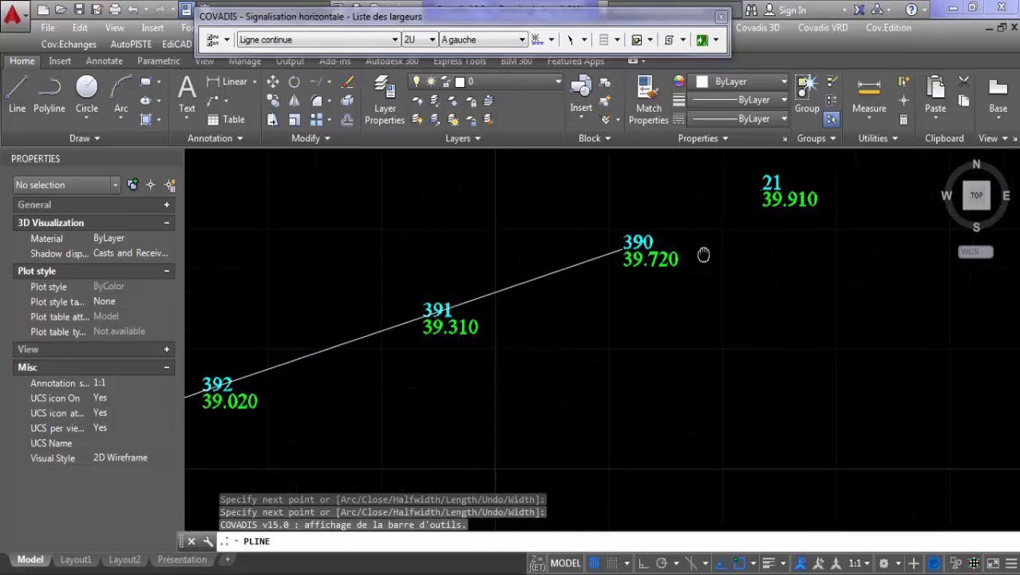
pyautogui.moveTo(640, 297); pyautogui.dragTo(483, 371, button='middle')
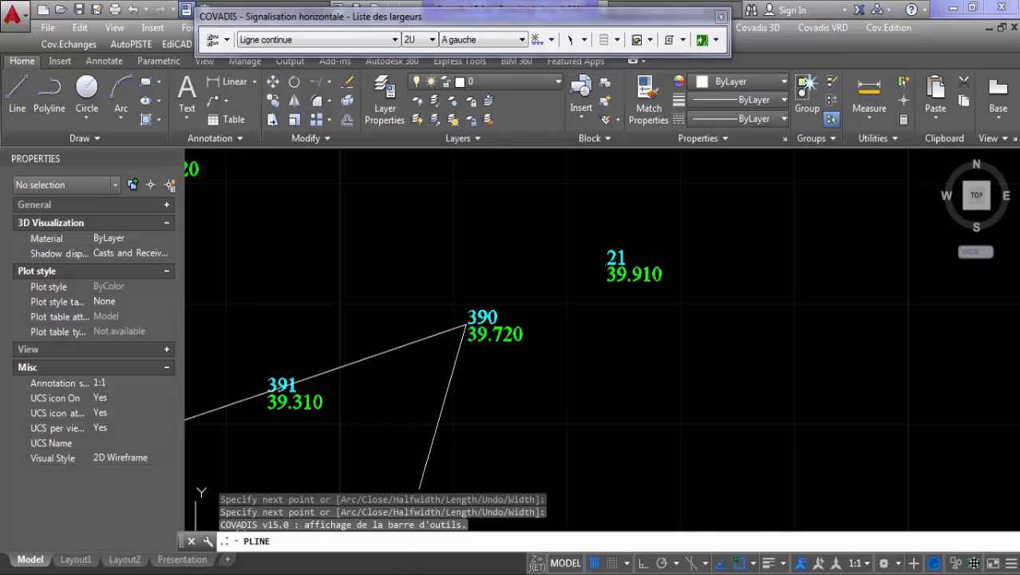
pyautogui.hotkey('alt', 'Tab')
pyautogui.hotkey('alt', 'Tab')
pyautogui.hotkey('alt', 'Tab')
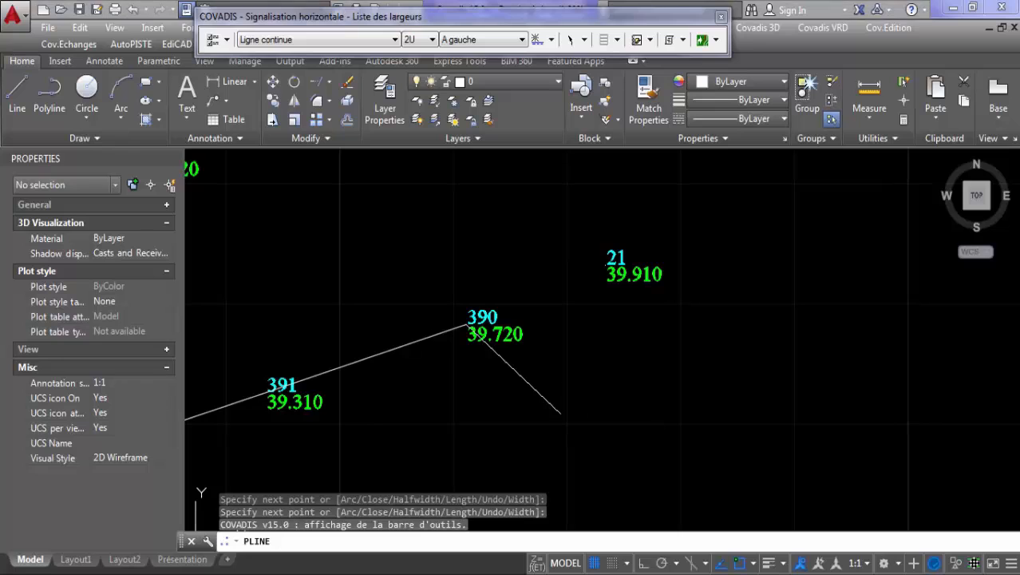
pyautogui.hotkey('alt', 'Tab')
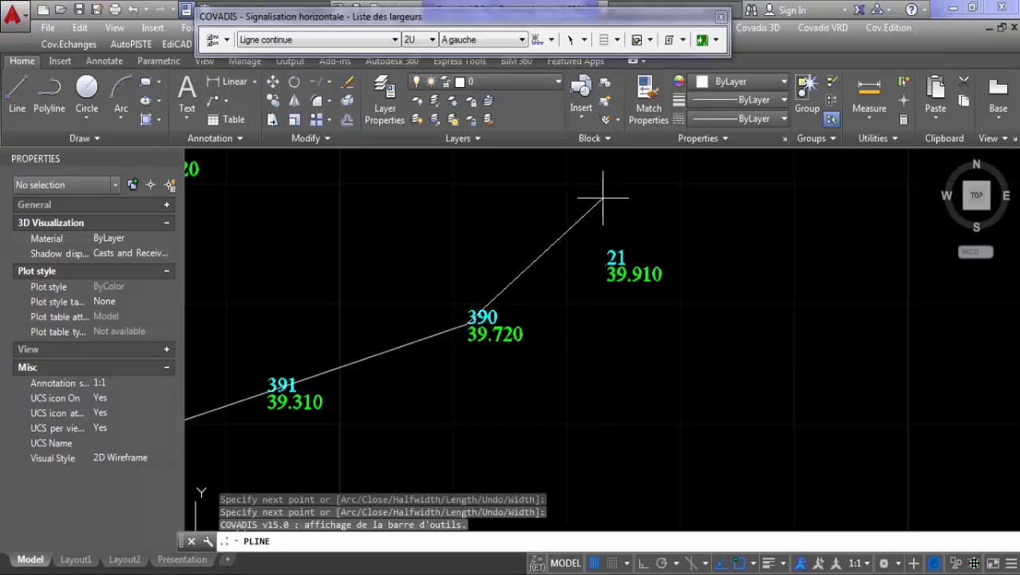
pyautogui.scroll(6, 620, 227)
pyautogui.moveTo(552, 416); pyautogui.dragTo(547, 250, button='middle')
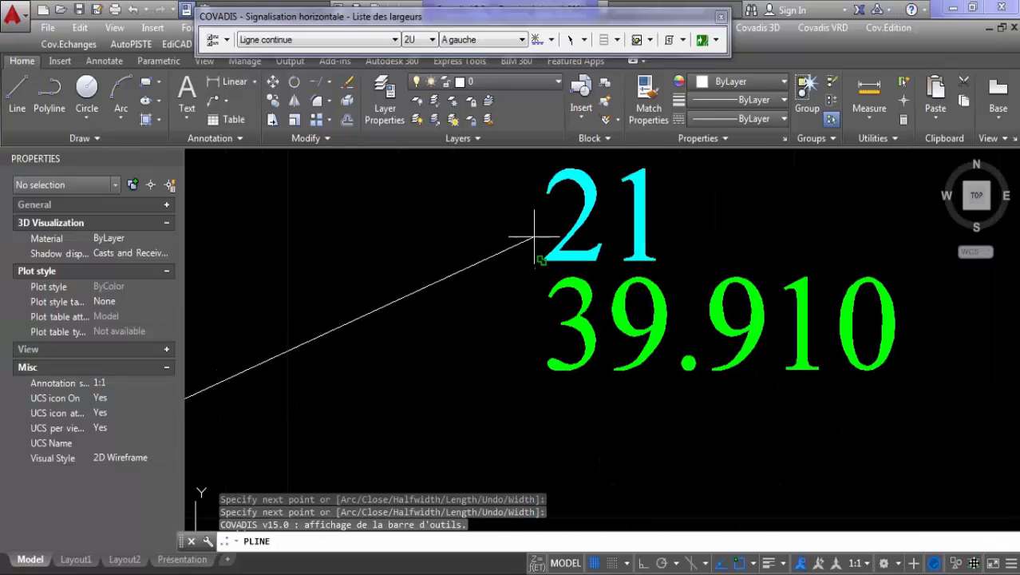
pyautogui.scroll(8, 539, 228)
pyautogui.click(526, 390)
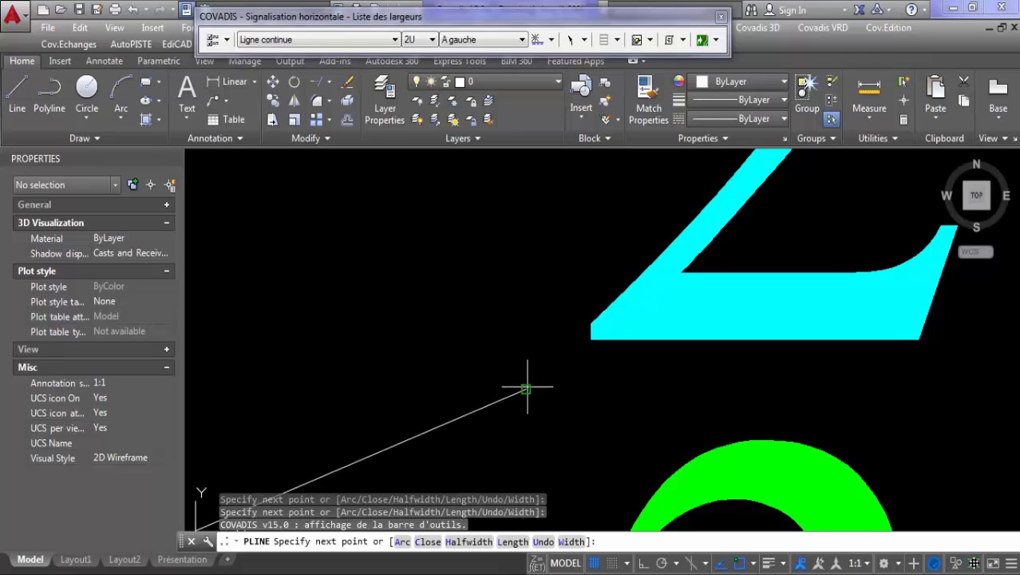
# - Follow the upper line in daniel-Model.pdf beyond the 39.91 elevation point to identify its next vertex
pyautogui.hotkey('alt', 'Tab')
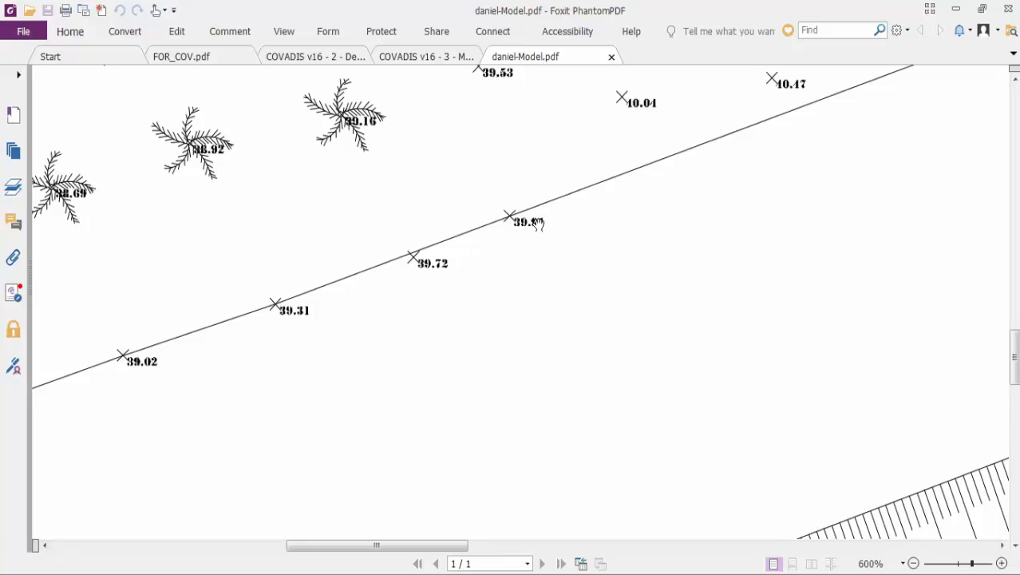
pyautogui.hotkey('alt', 'Tab')
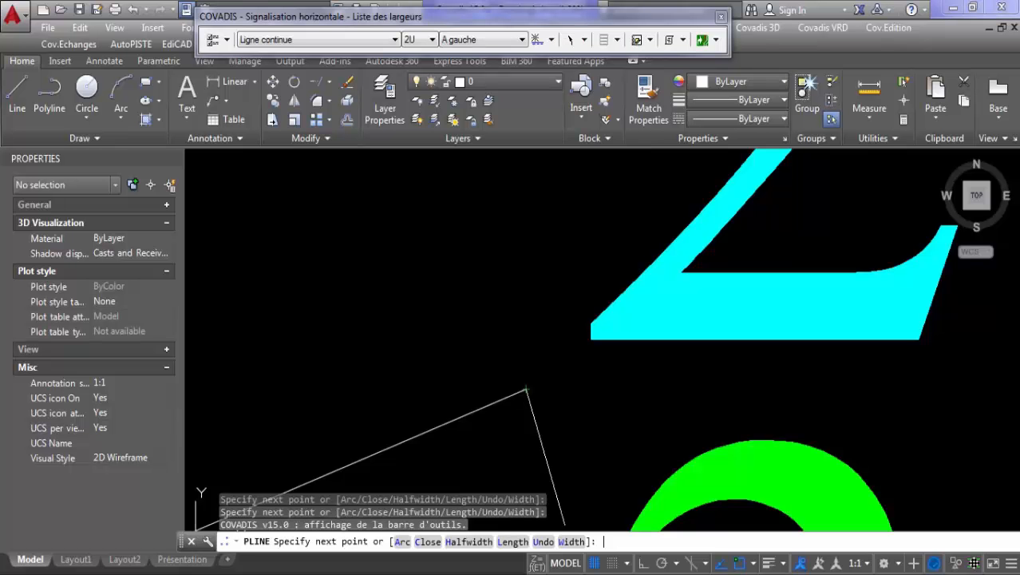
pyautogui.hotkey('alt', 'Tab')
pyautogui.hotkey('alt', 'Tab')
pyautogui.hotkey('alt', 'Tab')
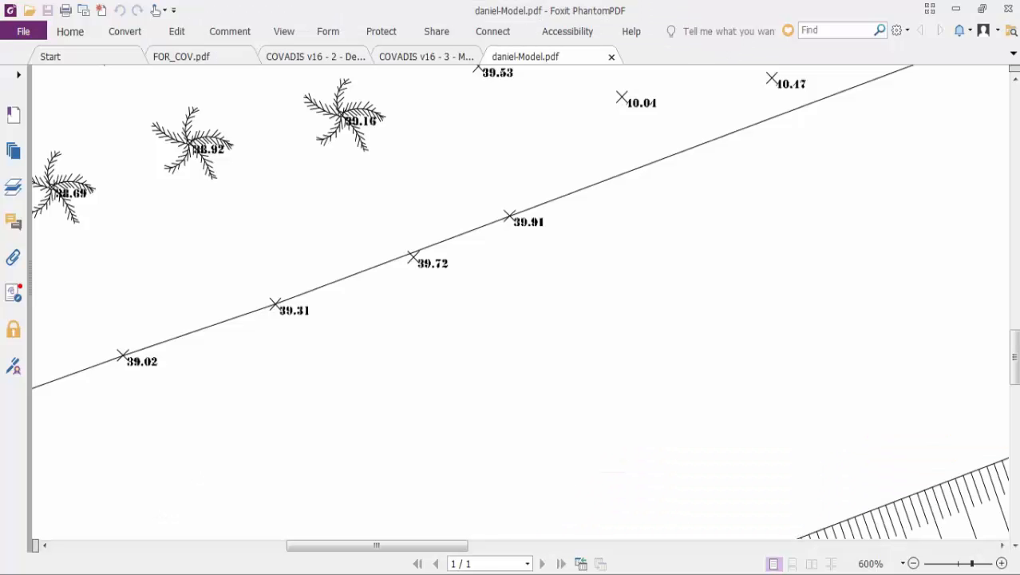
pyautogui.scroll(-2, 626, 229)
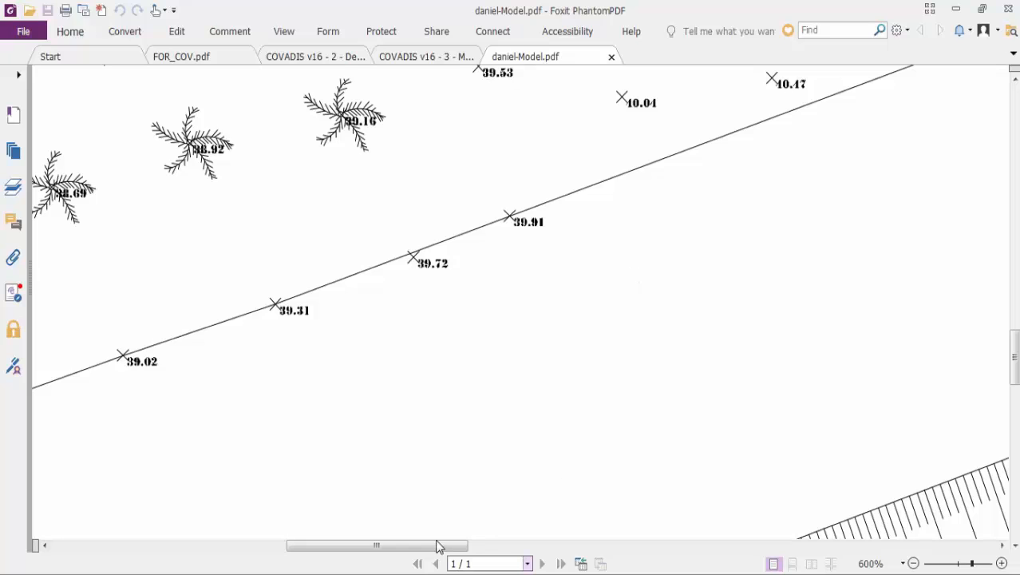
pyautogui.moveTo(437, 546); pyautogui.dragTo(542, 565)
pyautogui.keyDown('ctrl'); pyautogui.scroll(-3, 555, 269); pyautogui.keyUp('ctrl')
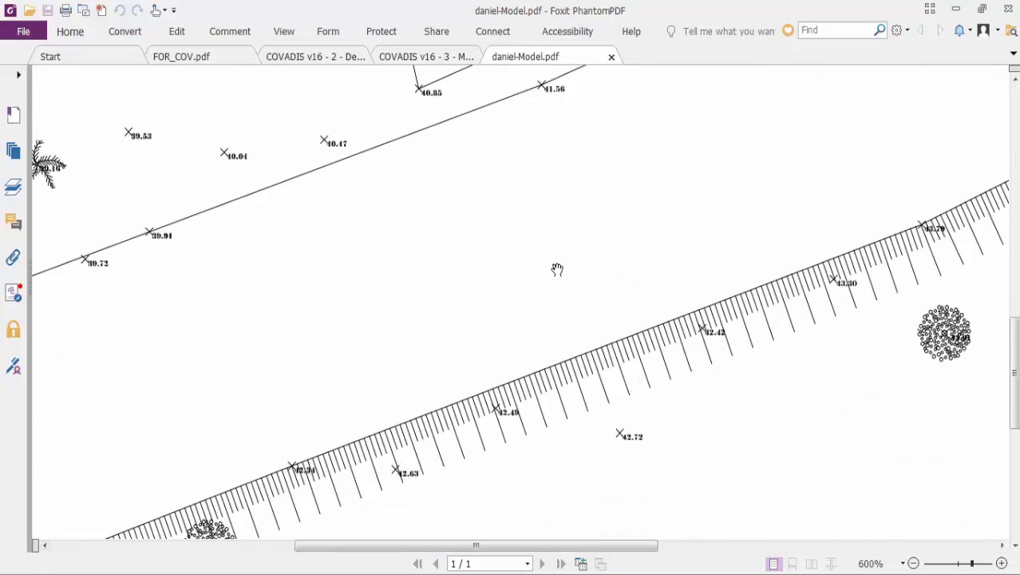
pyautogui.keyDown('ctrl'); pyautogui.scroll(5, 555, 269); pyautogui.keyUp('ctrl')
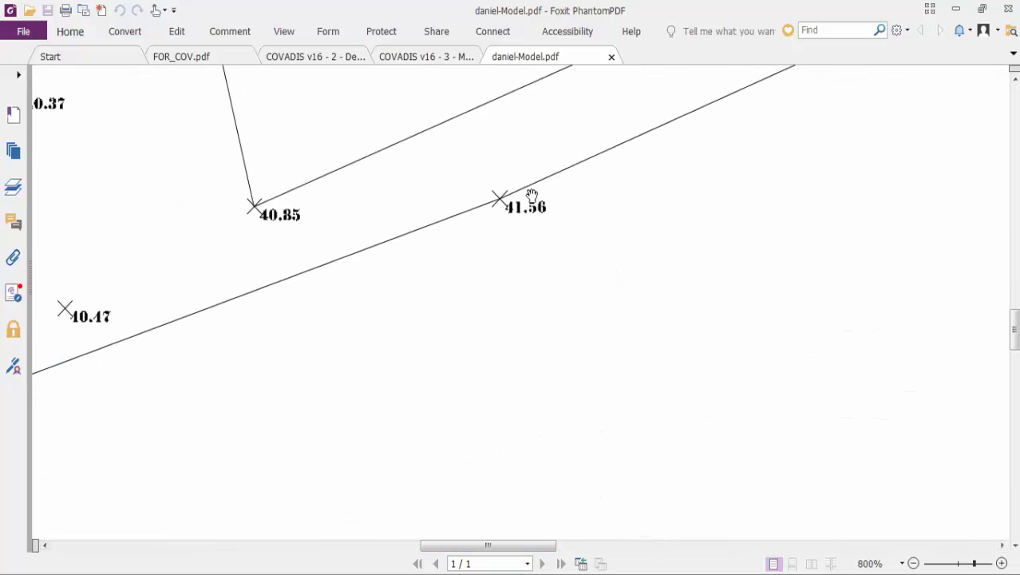
# - Extend the polyline in the AutoCAD drawing to survey point 79 at elevation 41.560
pyautogui.hotkey('alt', 'Tab')
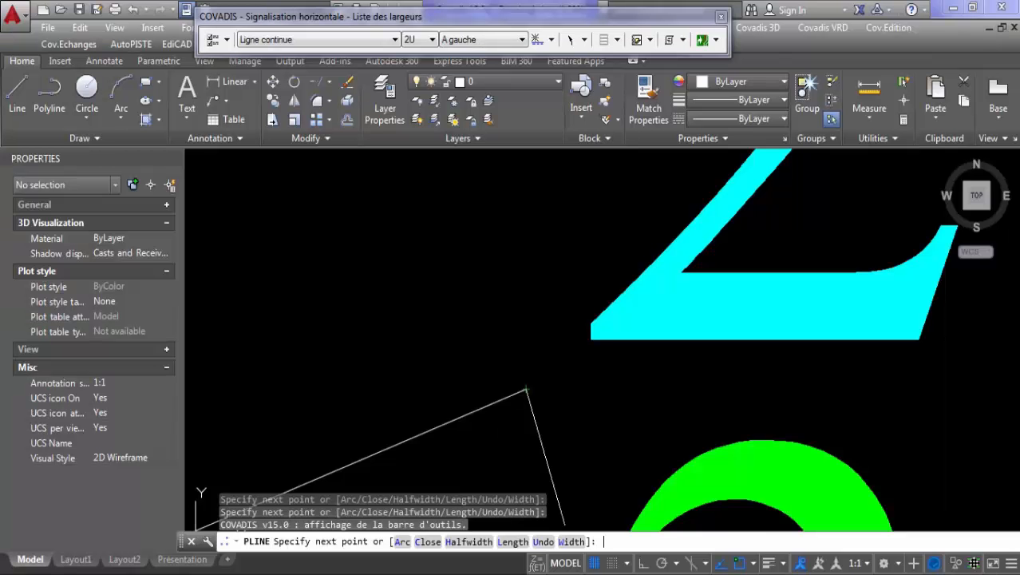
pyautogui.scroll(-6, 647, 223)
pyautogui.scroll(-2, 782, 227)
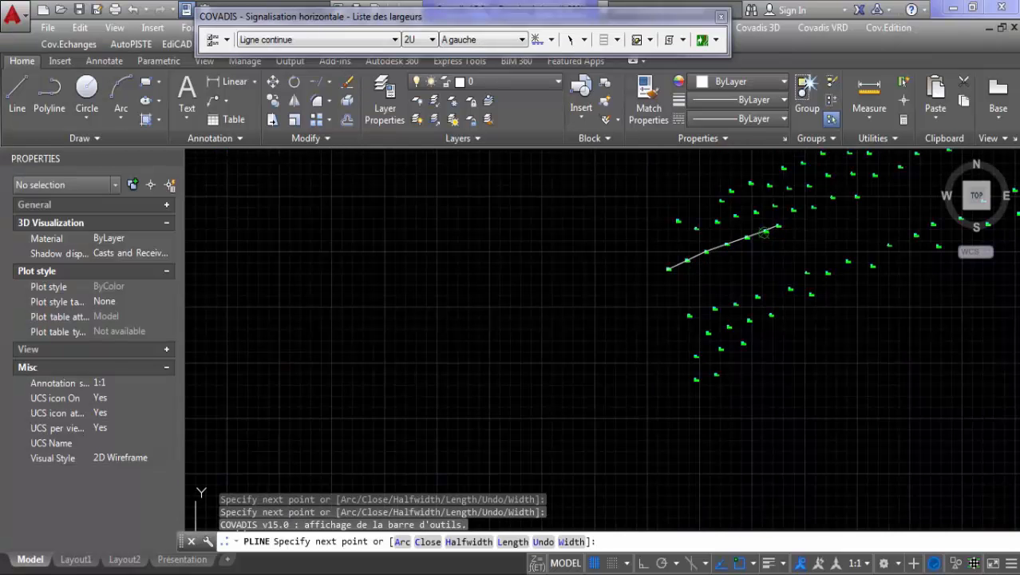
pyautogui.scroll(8, 606, 296)
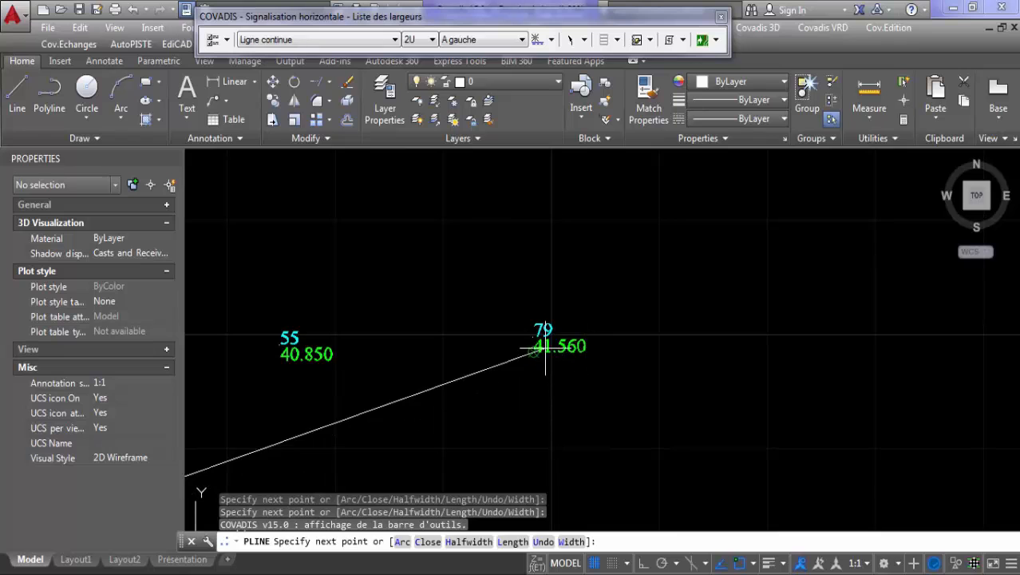
pyautogui.scroll(5, 538, 347)
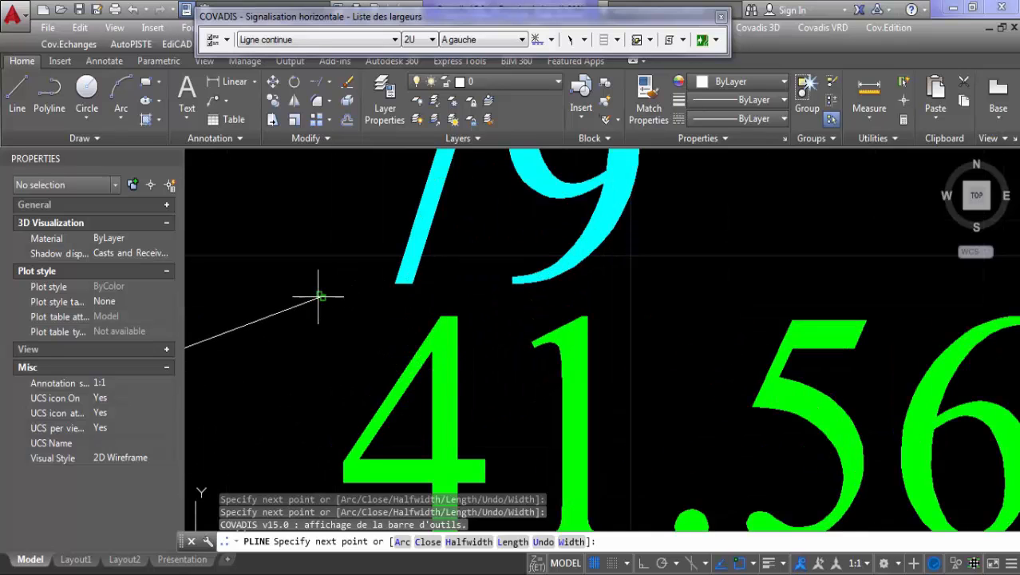
pyautogui.click(318, 296)
# - Trace the rest of the upper line in daniel-Model.pdf from the 41.56 elevation point to its far end, checking the elevations of its vertices
pyautogui.hotkey('alt', 'Tab')
pyautogui.scroll(-2, 585, 254)
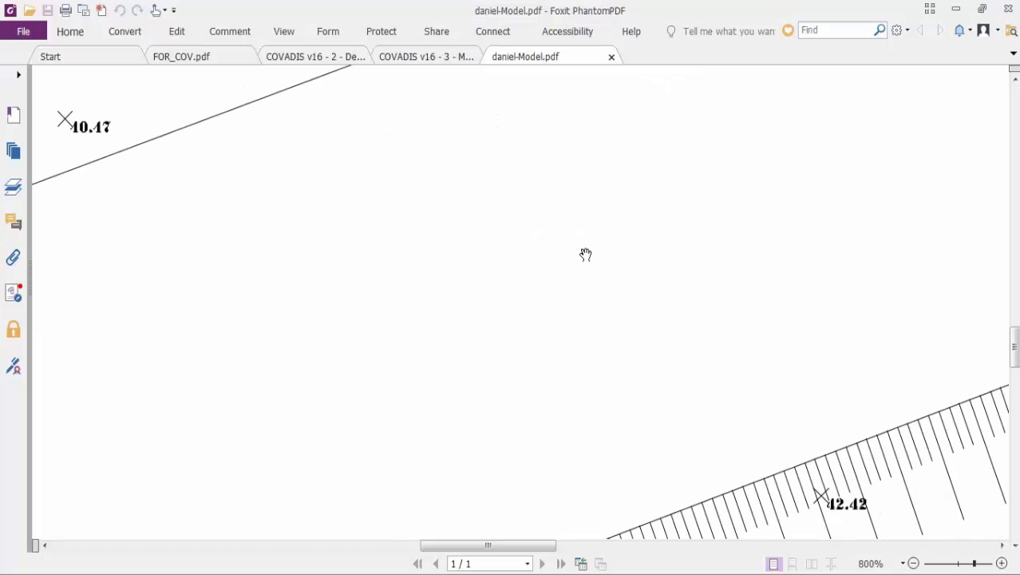
pyautogui.keyDown('ctrl'); pyautogui.scroll(2, 585, 254); pyautogui.keyUp('ctrl')
pyautogui.keyDown('ctrl'); pyautogui.scroll(-6, 585, 254); pyautogui.keyUp('ctrl')
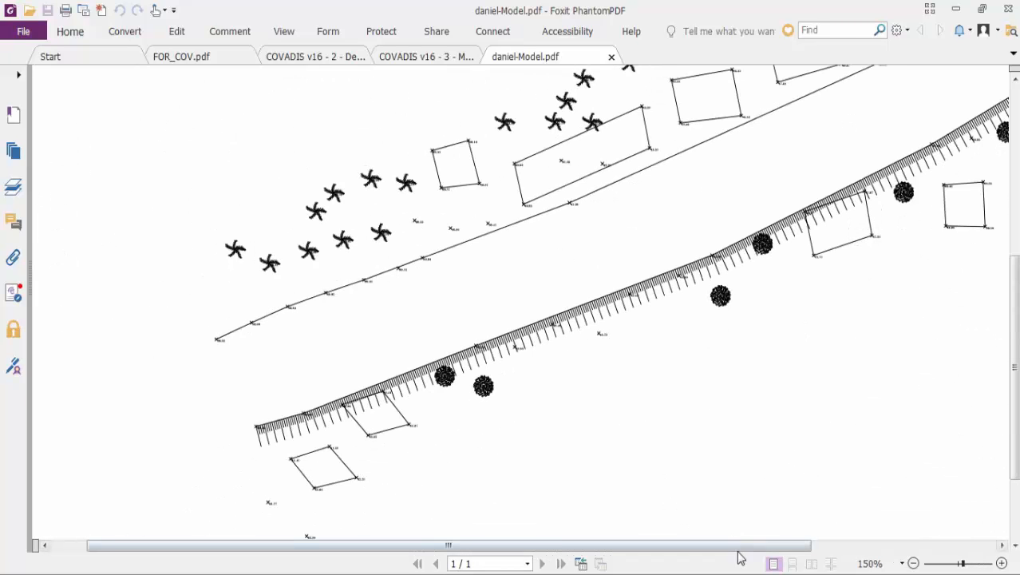
pyautogui.moveTo(739, 547); pyautogui.dragTo(848, 549)
pyautogui.scroll(1, 799, 151)
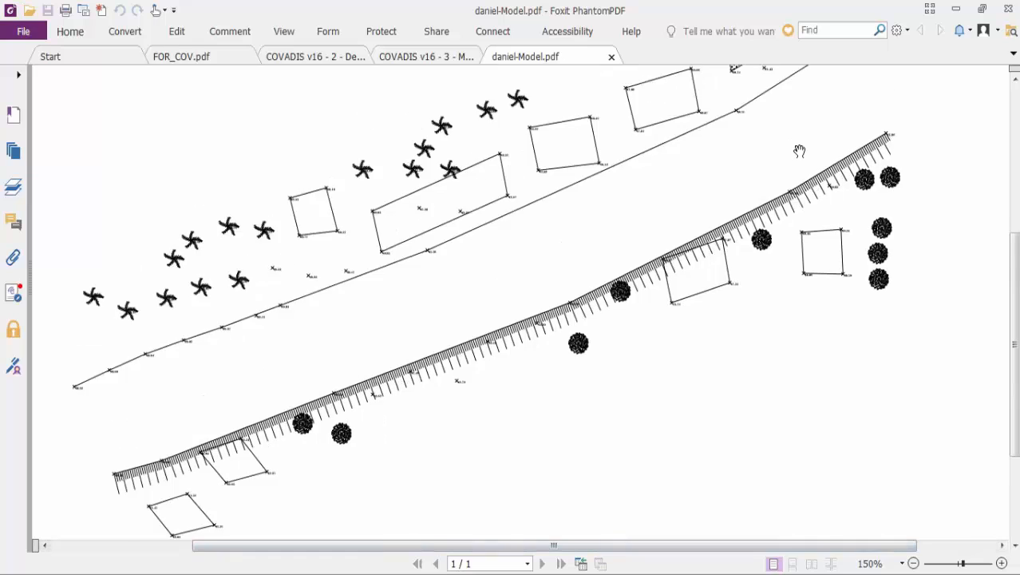
pyautogui.scroll(2, 799, 151)
pyautogui.keyDown('ctrl'); pyautogui.scroll(3, 765, 195); pyautogui.keyUp('ctrl')
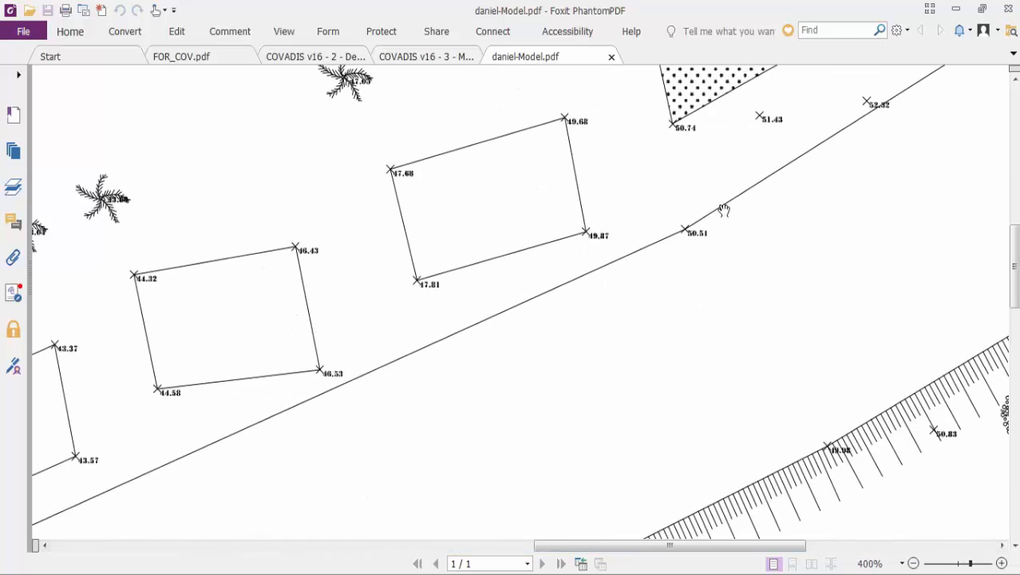
pyautogui.keyDown('ctrl'); pyautogui.scroll(-3, 722, 209); pyautogui.keyUp('ctrl')
pyautogui.keyDown('ctrl'); pyautogui.scroll(5, 868, 119); pyautogui.keyUp('ctrl')
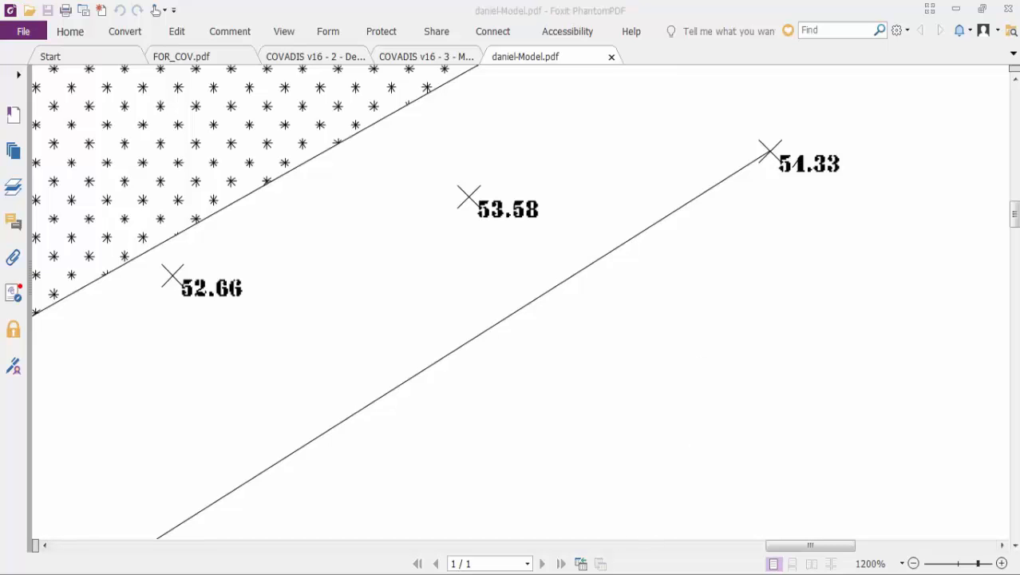
pyautogui.moveTo(539, 531)
# - Extend the polyline in the AutoCAD drawing from survey point 79 to survey point 4 at elevation 50.510
pyautogui.click(275, 514)
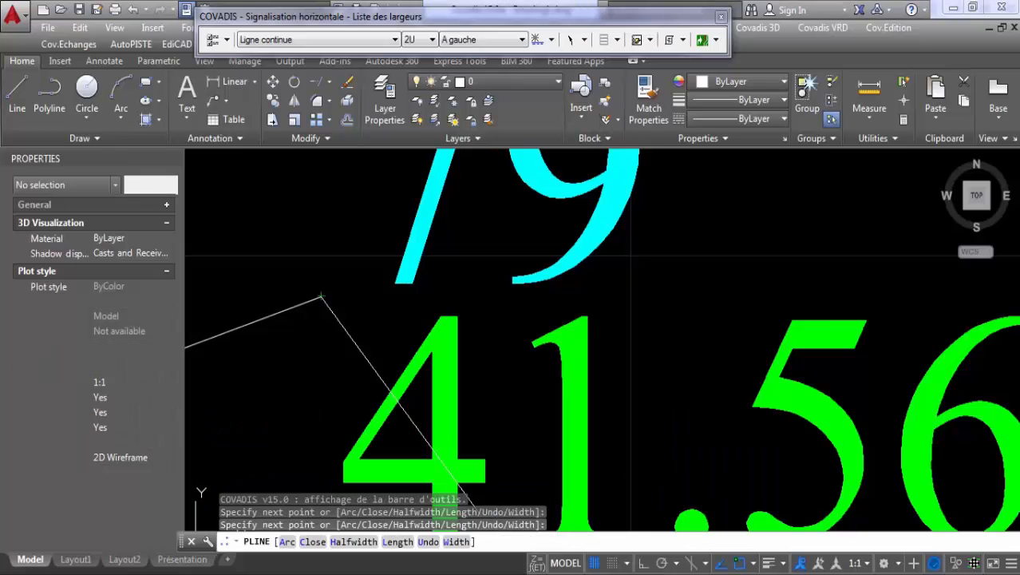
pyautogui.scroll(-10, 630, 257)
pyautogui.moveTo(843, 200); pyautogui.dragTo(407, 366, button='middle')
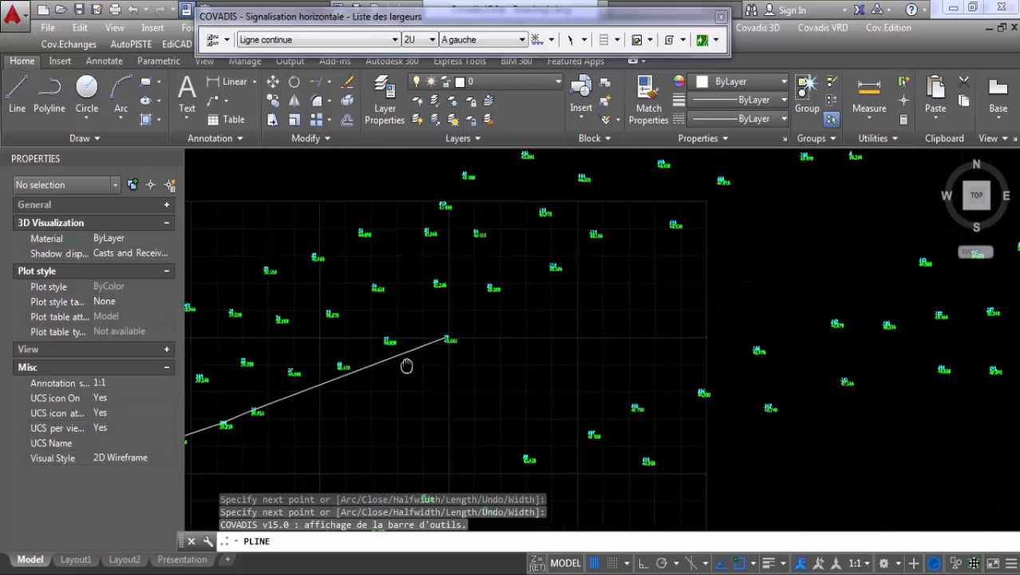
pyautogui.scroll(6, 528, 410)
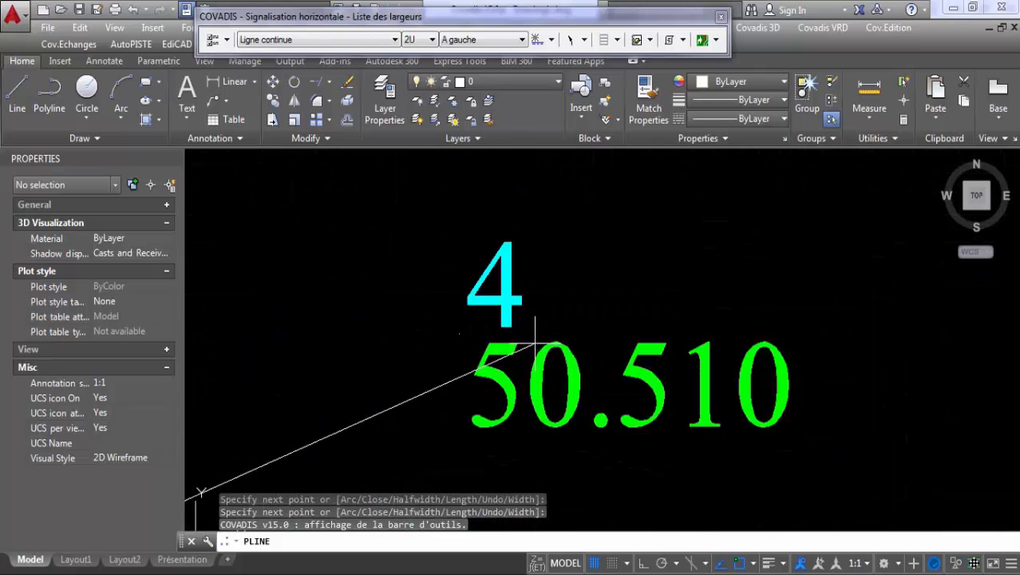
pyautogui.scroll(1, 534, 345)
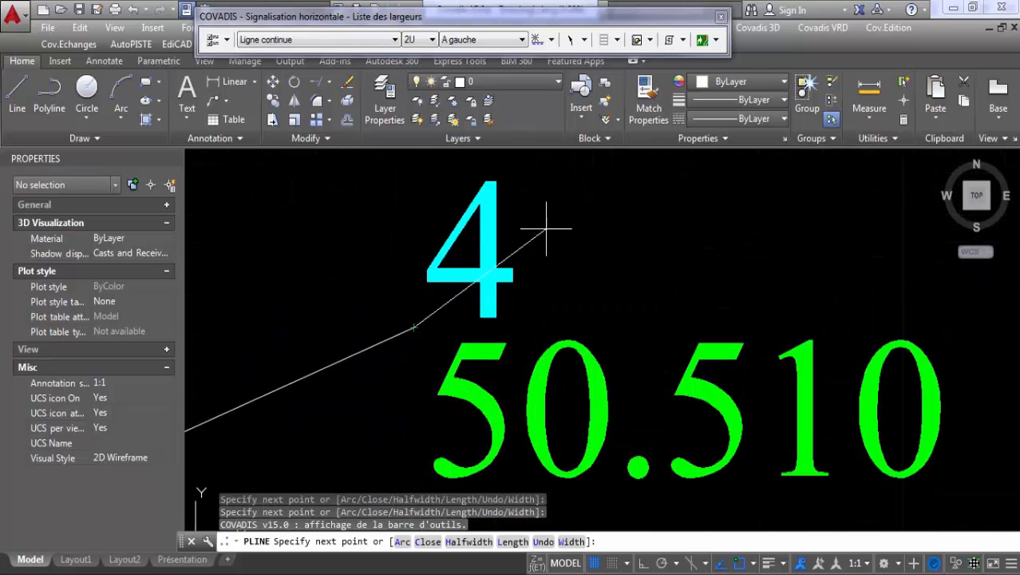
# - Extend the polyline from survey point 4 to survey point 214 at elevation 54.330 and end it there
pyautogui.scroll(-6, 546, 217)
pyautogui.moveTo(723, 170); pyautogui.dragTo(649, 258, button='middle')
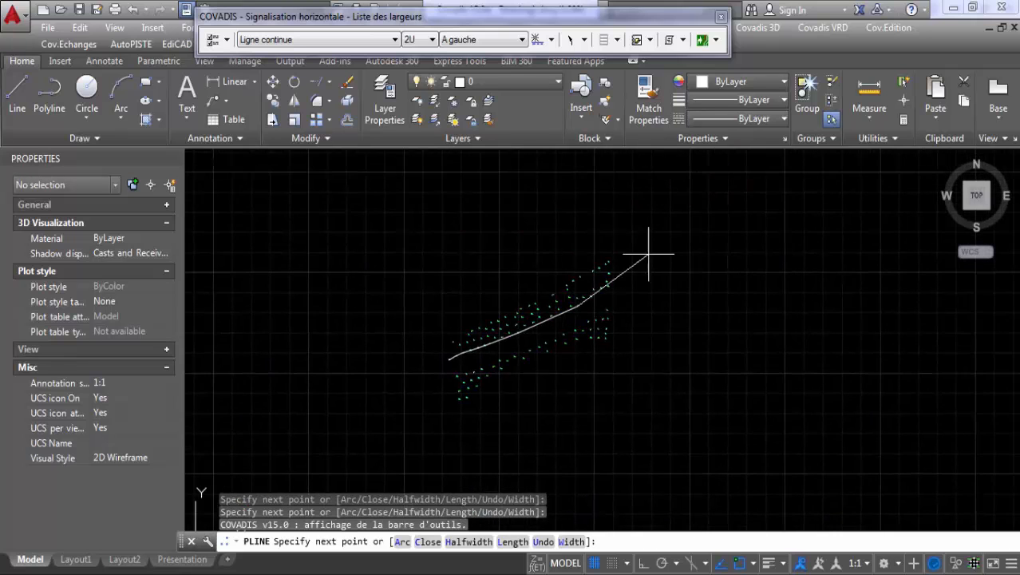
pyautogui.scroll(3, 454, 392)
pyautogui.scroll(3, 390, 457)
pyautogui.moveTo(405, 422); pyautogui.dragTo(561, 281, button='middle')
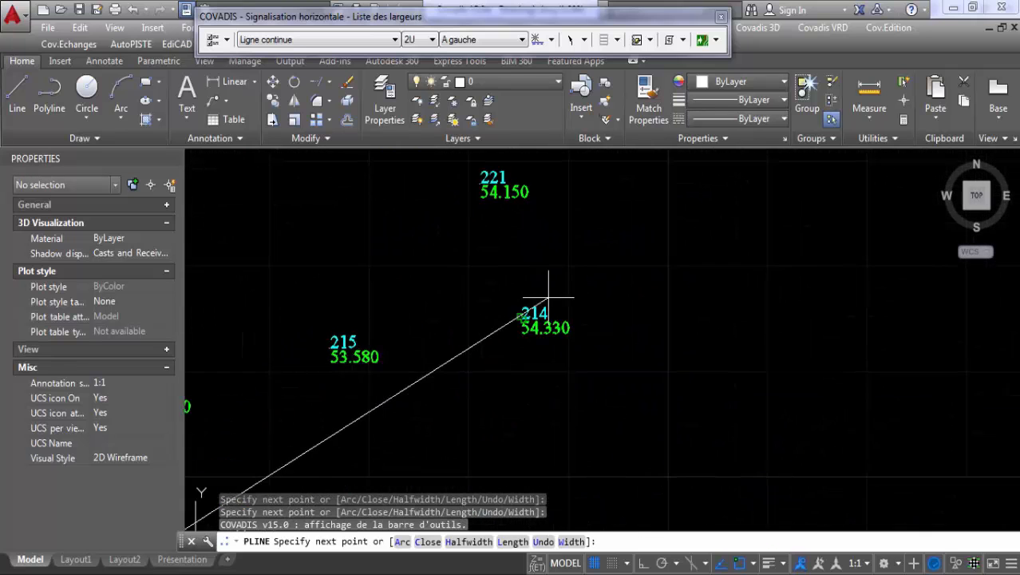
pyautogui.scroll(4, 547, 297)
pyautogui.scroll(-2, 443, 348)
pyautogui.scroll(-2, 441, 343)
pyautogui.scroll(-2, 590, 200)
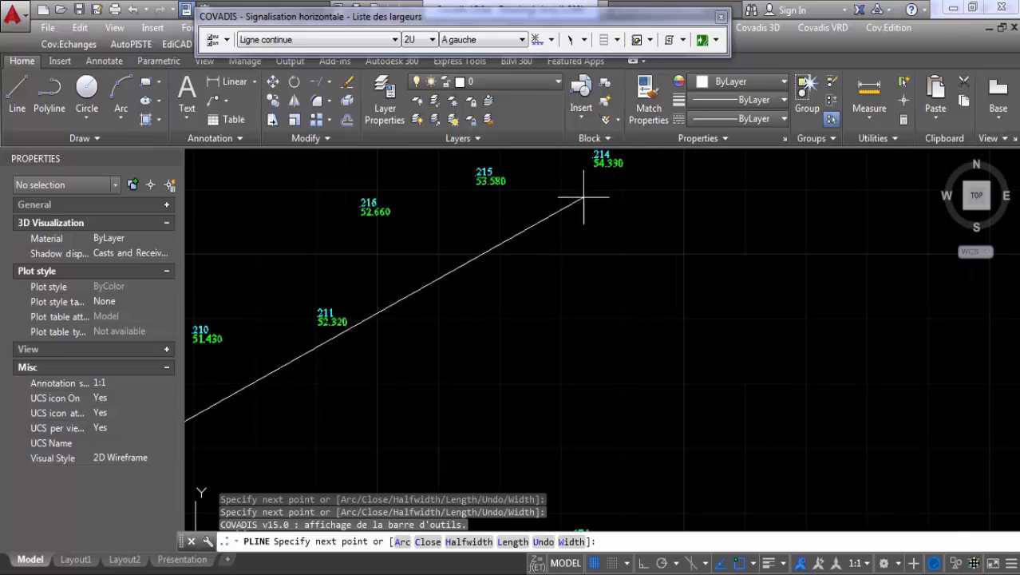
pyautogui.scroll(-3, 324, 336)
pyautogui.scroll(4, 337, 330)
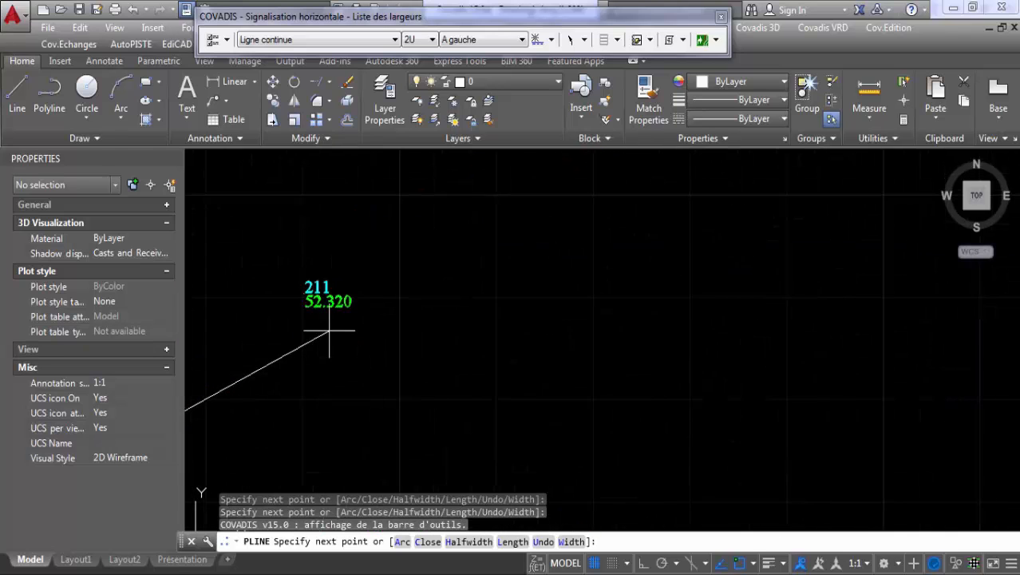
pyautogui.scroll(-4, 337, 312)
pyautogui.scroll(2, 369, 272)
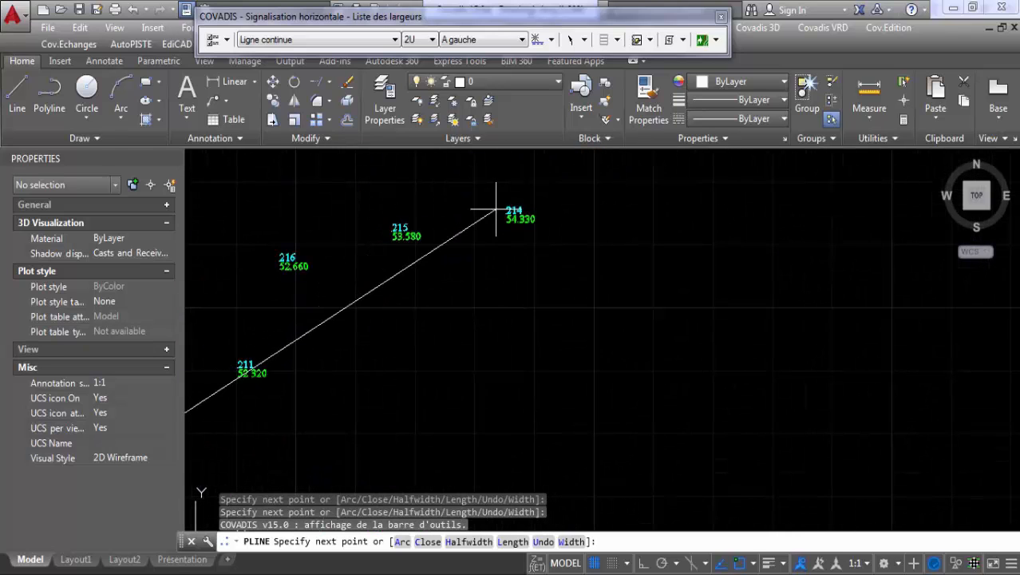
pyautogui.scroll(3, 479, 225)
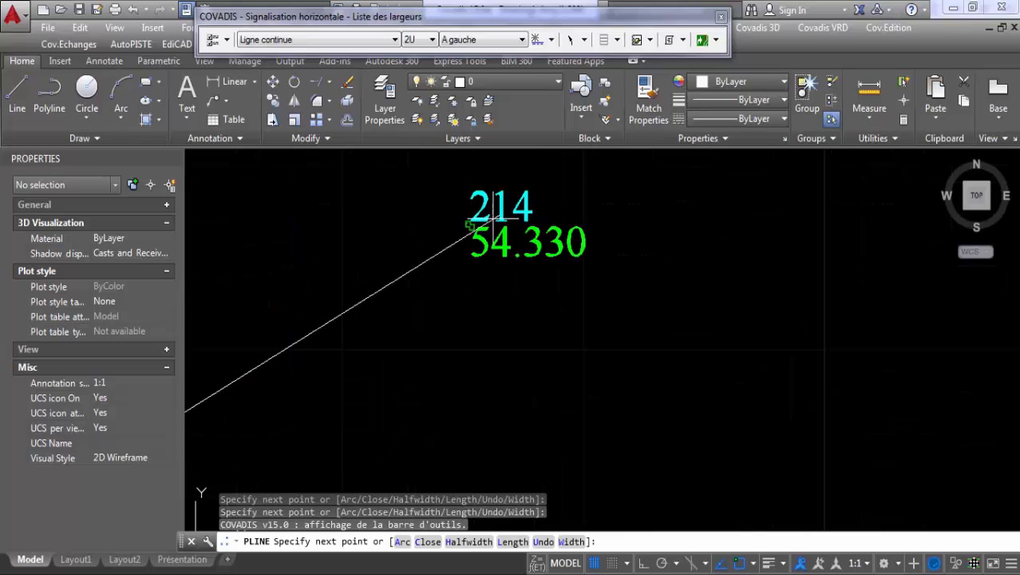
pyautogui.scroll(3, 469, 231)
pyautogui.click(458, 199)
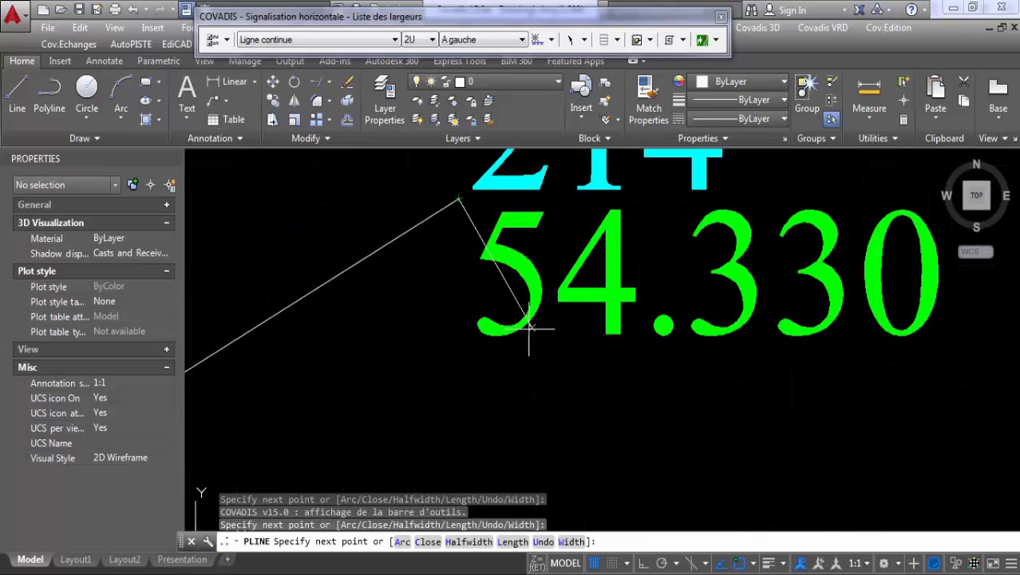
pyautogui.press('Return')
pyautogui.scroll(-6, 547, 258)
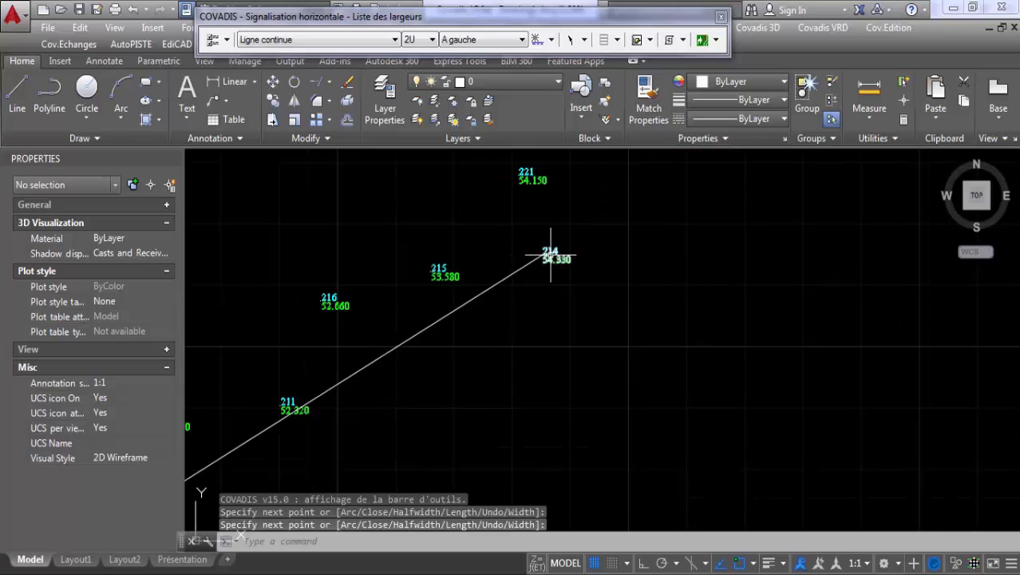
# - Examine the lower hatched line in daniel-Model.pdf to identify its starting point and first vertices by elevation
pyautogui.scroll(6, 493, 269)
pyautogui.moveTo(496, 326); pyautogui.dragTo(524, 257, button='middle')
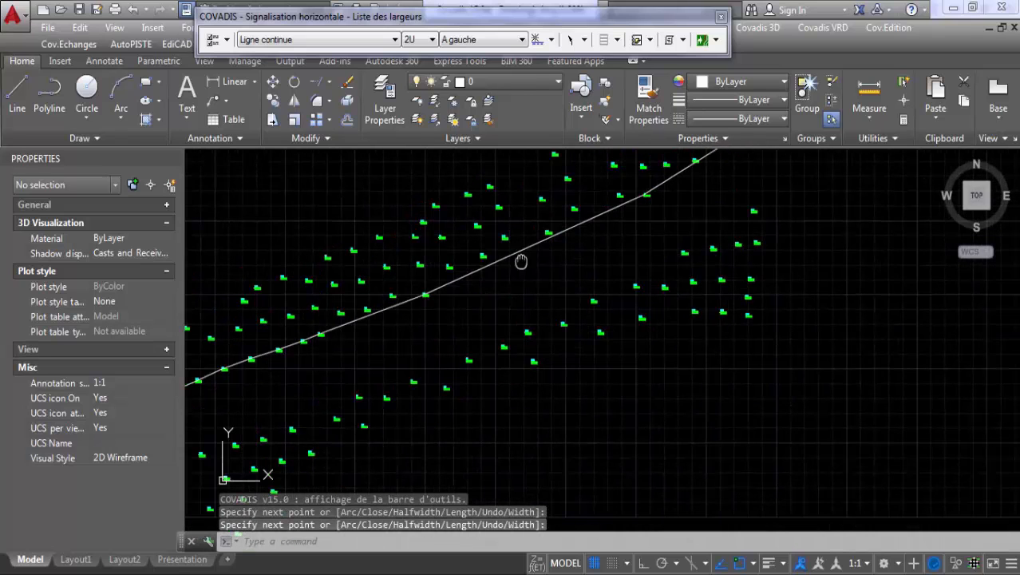
pyautogui.scroll(-5, 405, 371)
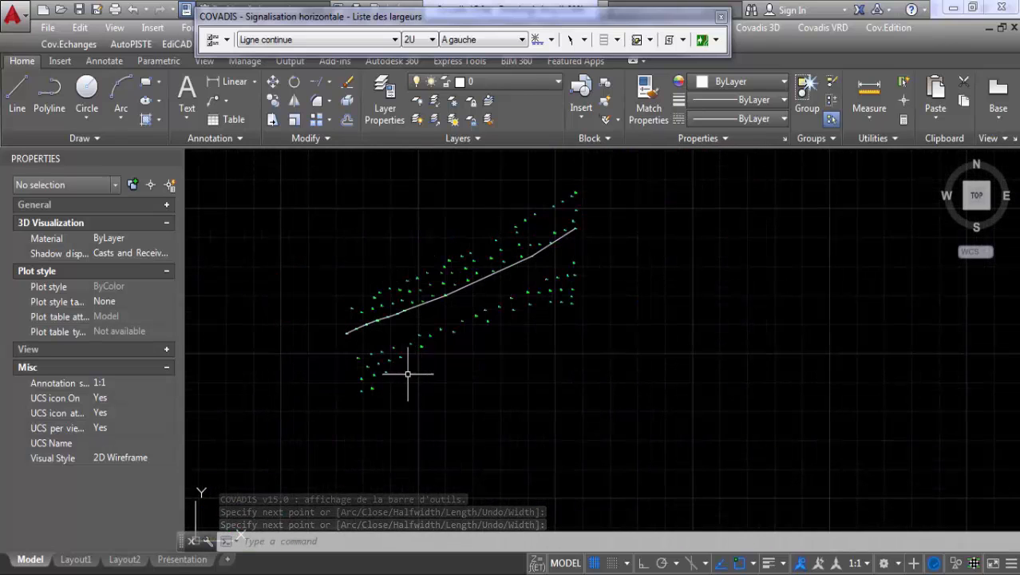
pyautogui.scroll(5, 392, 357)
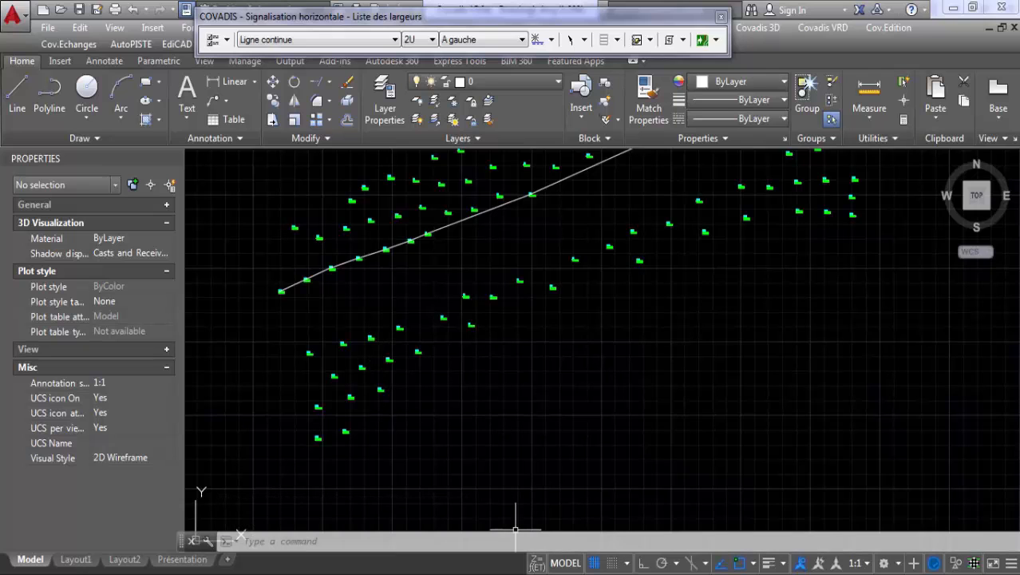
pyautogui.hotkey('alt', 'Tab')
pyautogui.scroll(-3, 483, 344)
pyautogui.keyDown('ctrl'); pyautogui.scroll(-5, 483, 344); pyautogui.keyUp('ctrl')
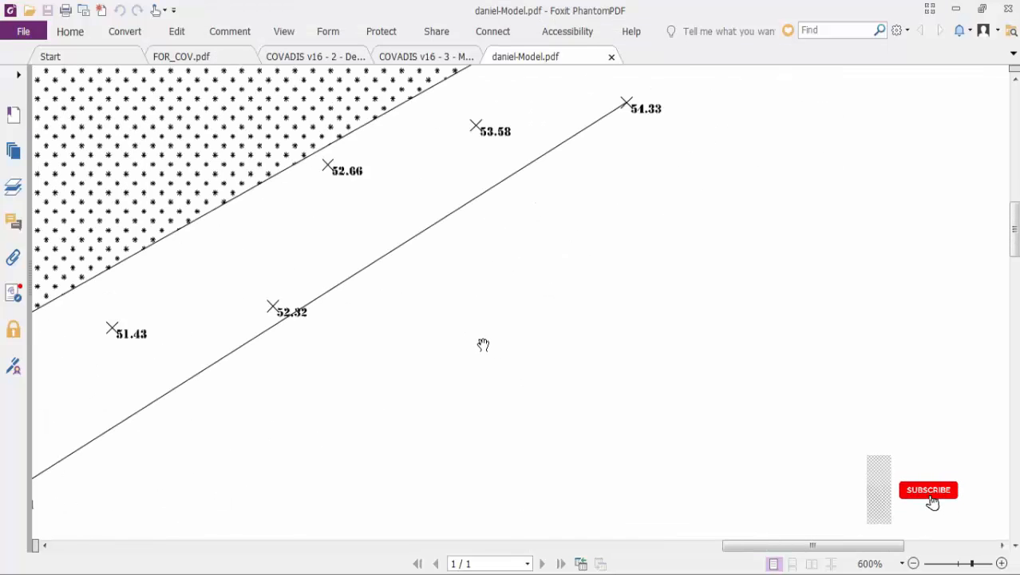
pyautogui.keyDown('ctrl'); pyautogui.scroll(-2, 450, 387); pyautogui.keyUp('ctrl')
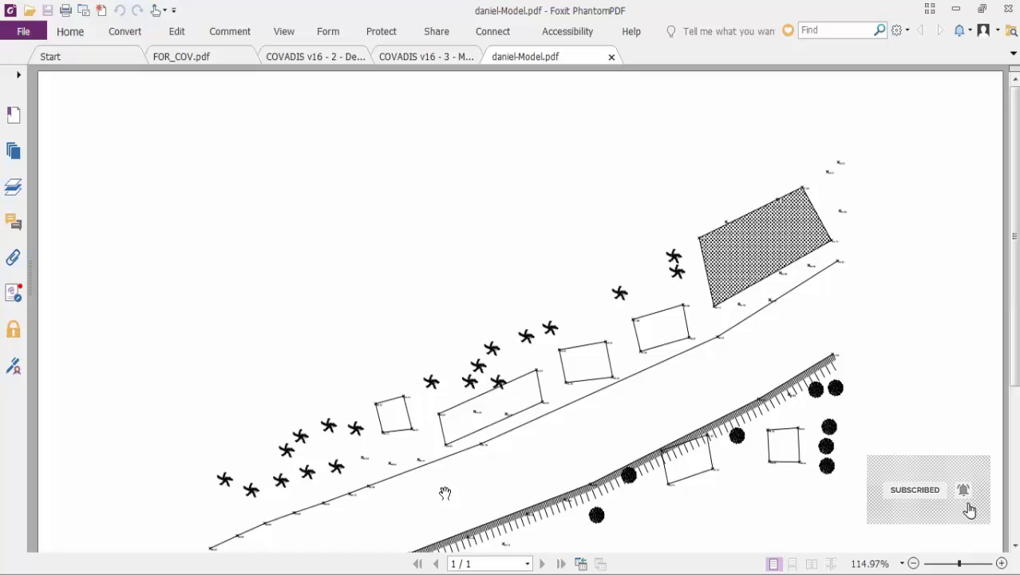
pyautogui.keyDown('ctrl'); pyautogui.scroll(-2, 445, 493); pyautogui.keyUp('ctrl')
pyautogui.keyDown('ctrl'); pyautogui.scroll(3, 371, 456); pyautogui.keyUp('ctrl')
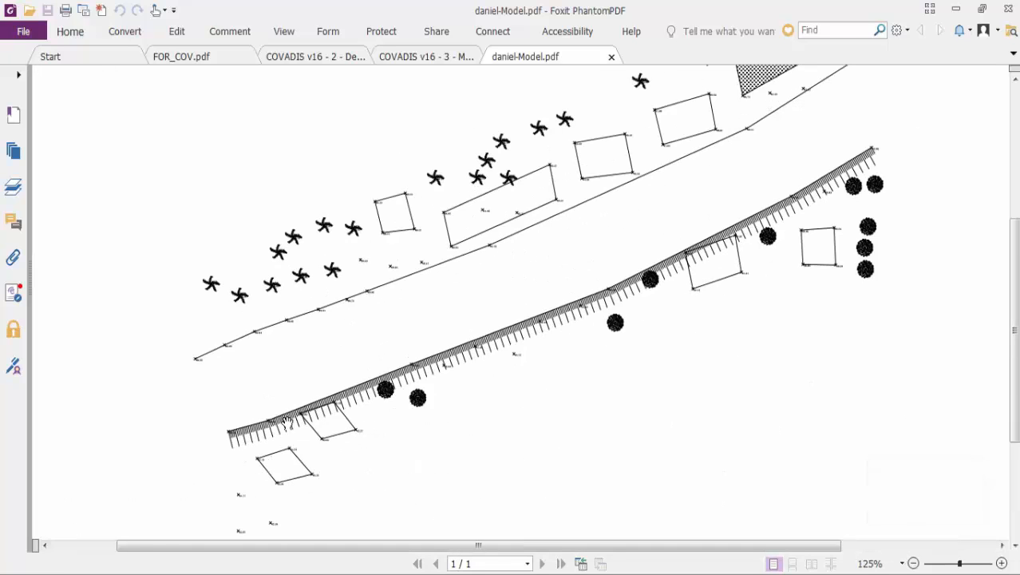
pyautogui.keyDown('ctrl'); pyautogui.scroll(4, 286, 421); pyautogui.keyUp('ctrl')
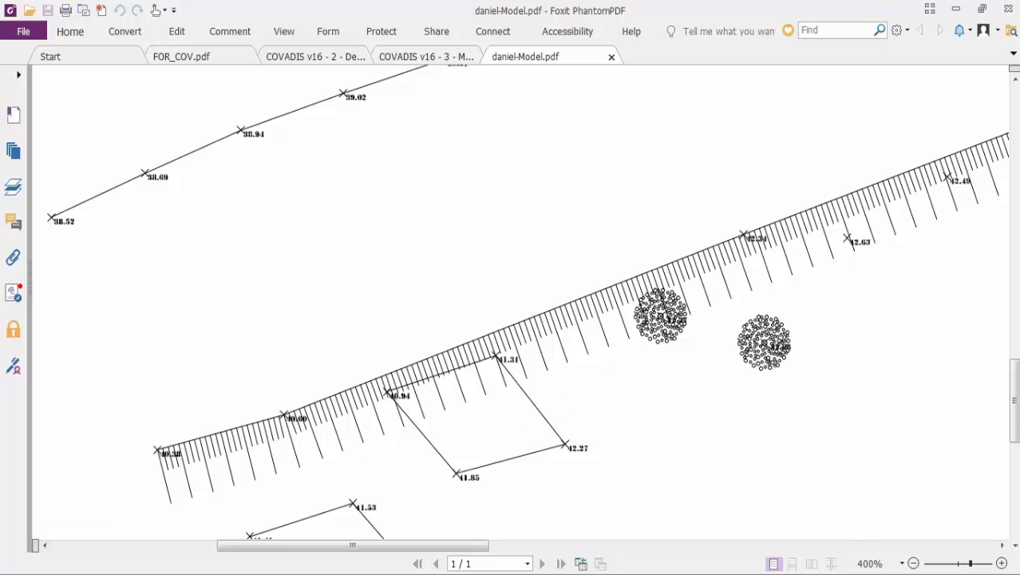
# - In Drawing1.dwg in AutoCAD, draw a line from survey point 405 at elevation 40.380 to survey point 404 at elevation 40.600
pyautogui.click(285, 497)
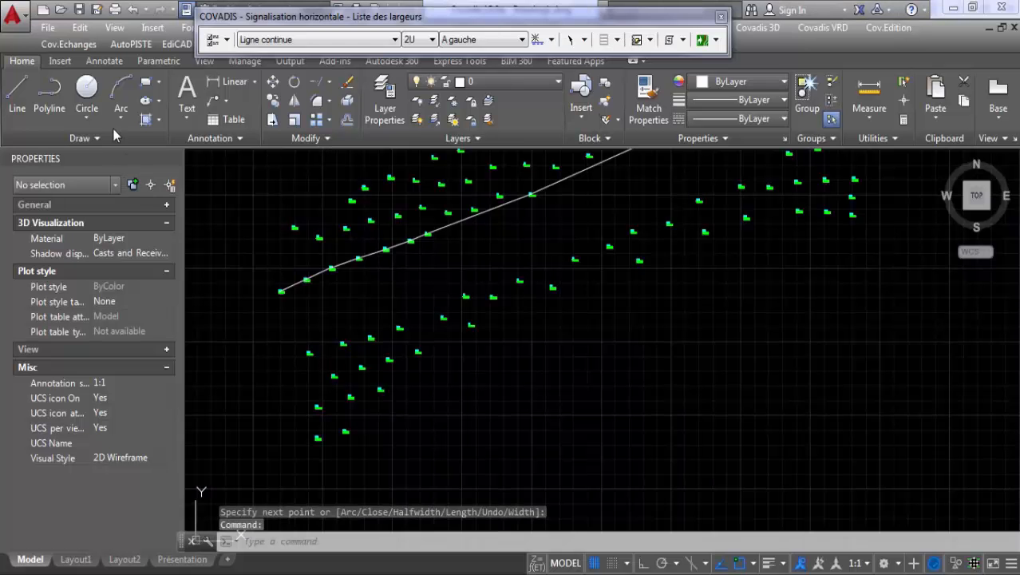
pyautogui.click(29, 111)
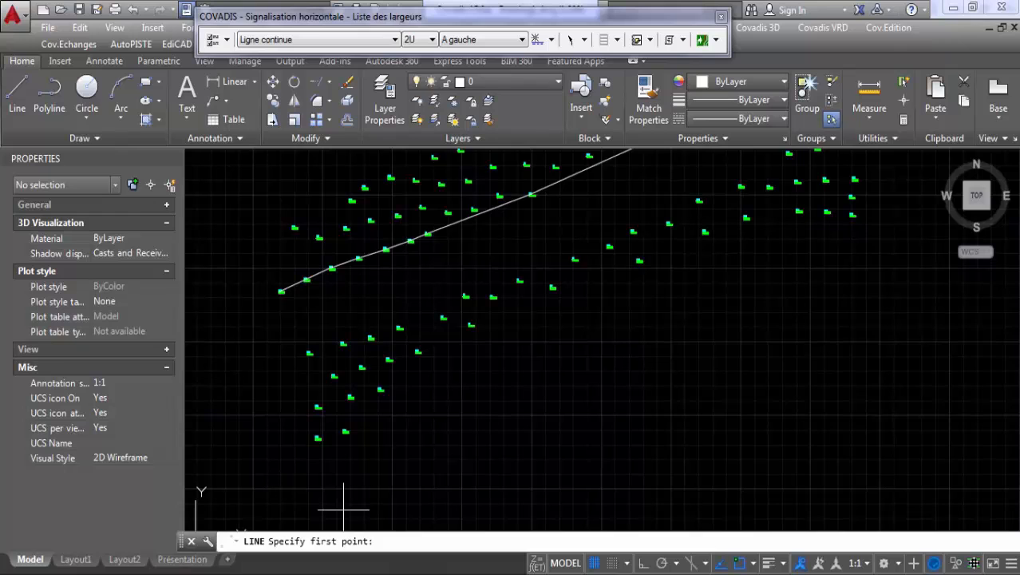
pyautogui.hotkey('alt', 'Tab')
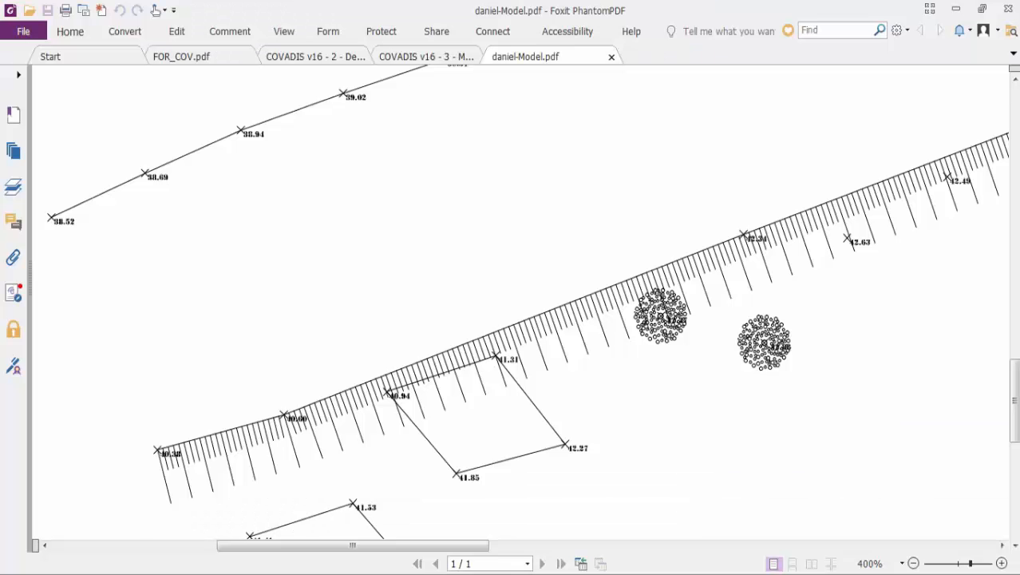
pyautogui.hotkey('alt', 'Tab')
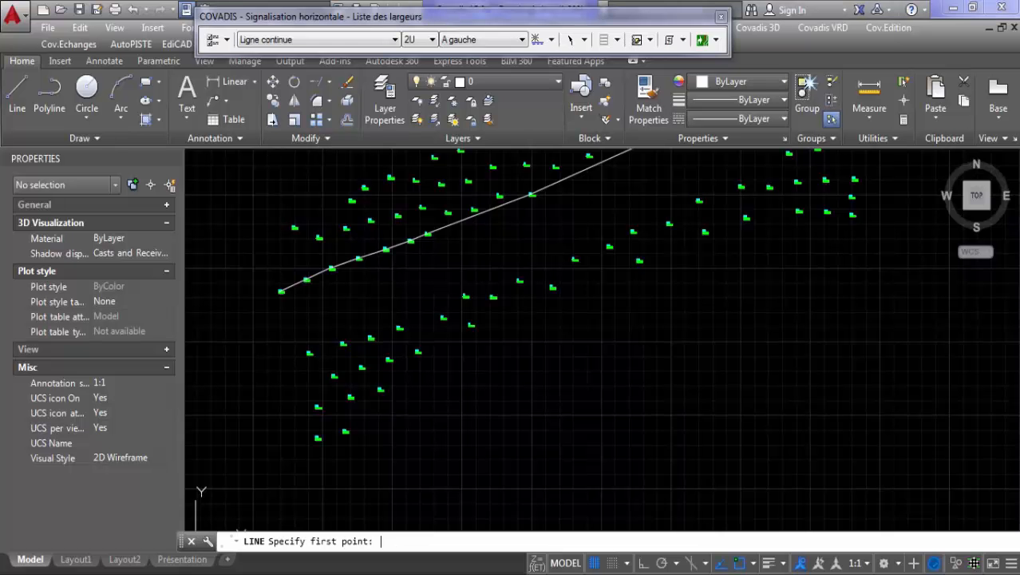
pyautogui.hotkey('alt', 'Tab')
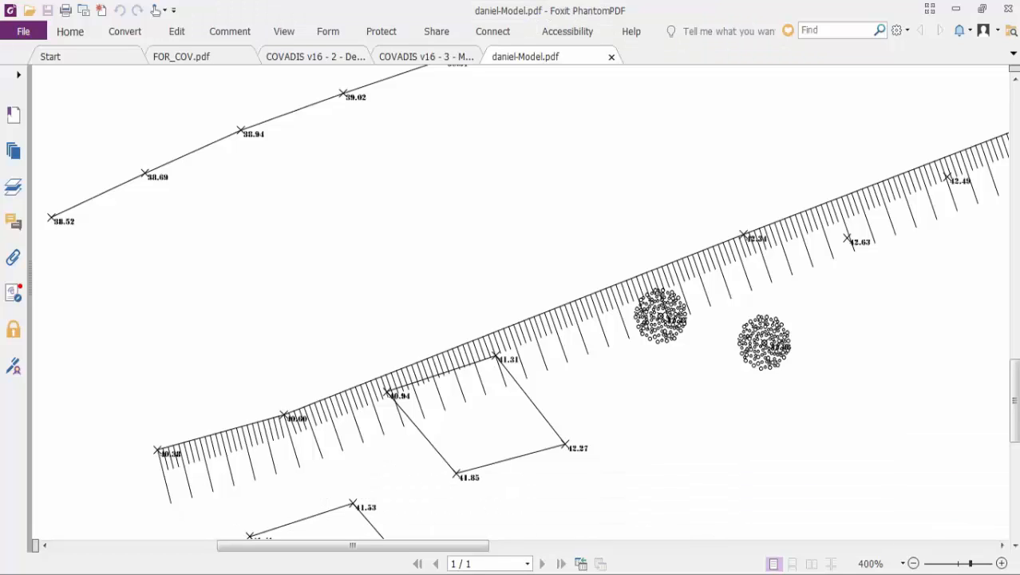
pyautogui.hotkey('alt', 'Tab')
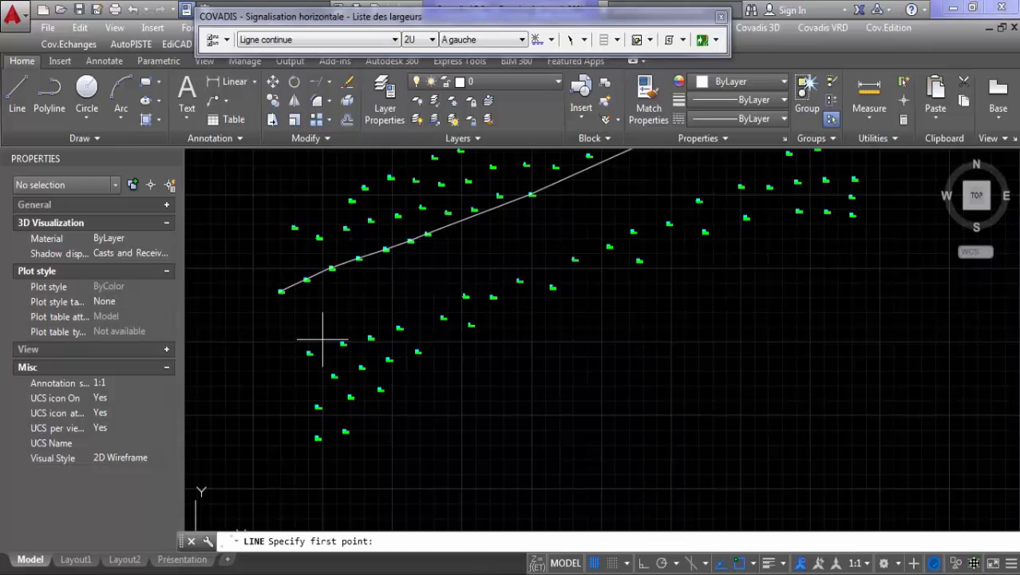
pyautogui.scroll(5, 250, 481)
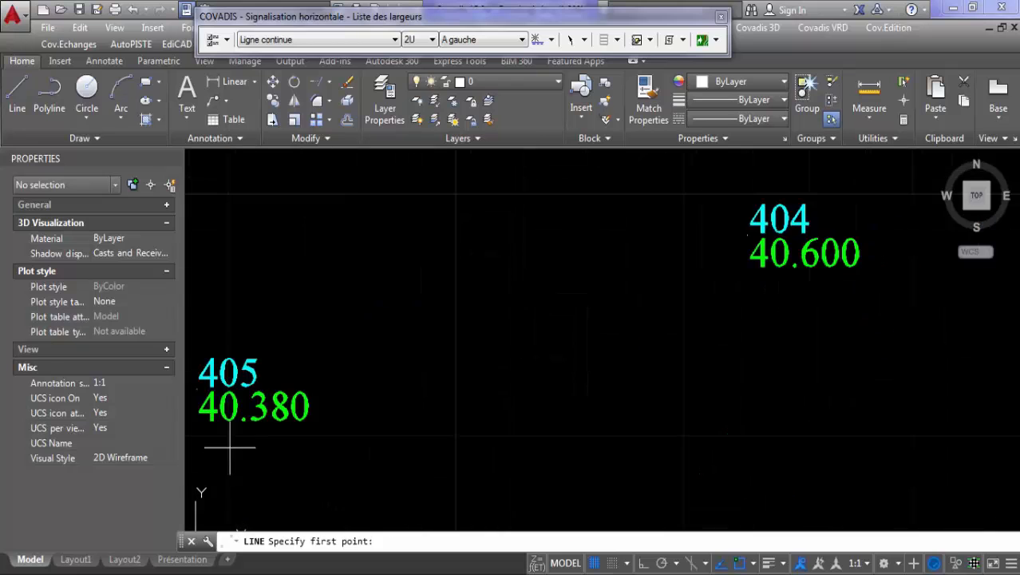
pyautogui.scroll(5, 192, 397)
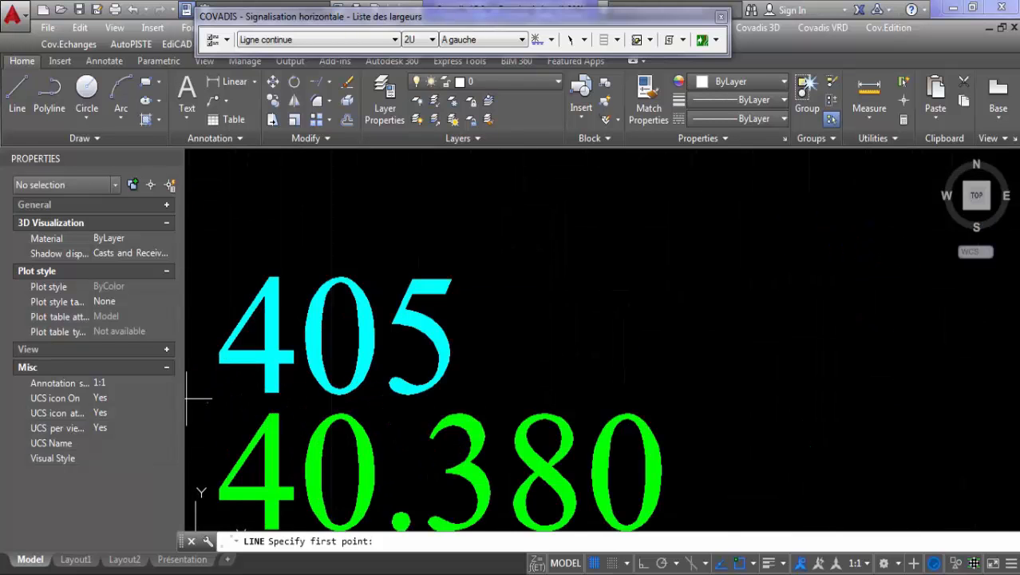
pyautogui.click(206, 403)
pyautogui.scroll(-10, 304, 342)
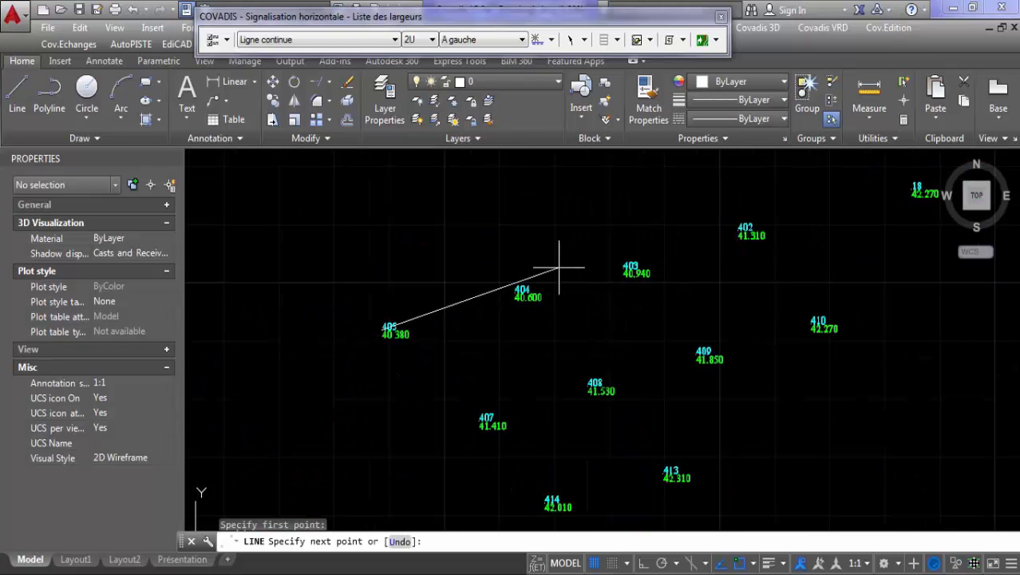
pyautogui.scroll(7, 509, 290)
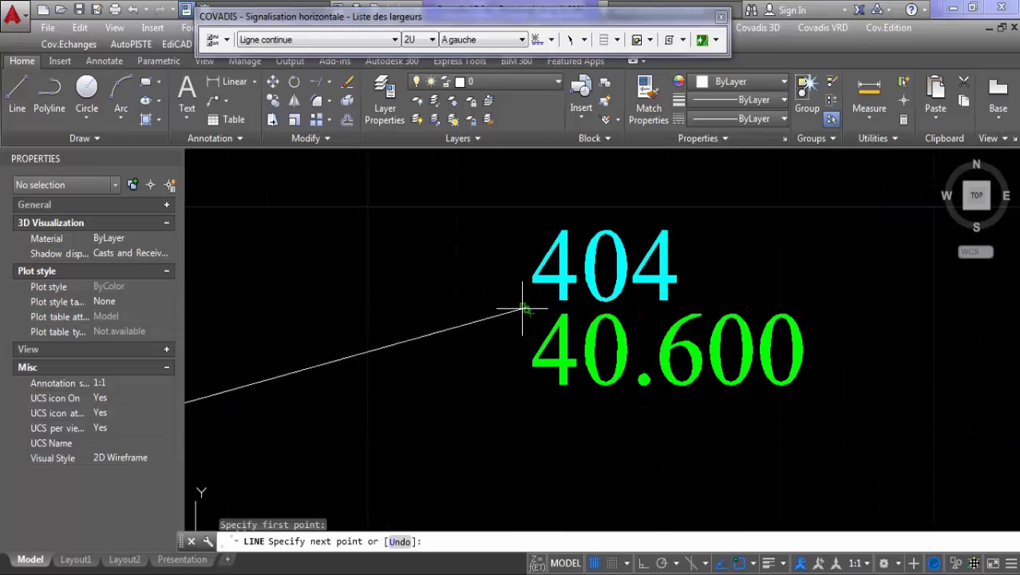
pyautogui.click(531, 293)
# - Check the next vertex in daniel-Model.pdf and continue the AutoCAD line from survey point 404 to survey point 30 at elevation 42.340
pyautogui.scroll(-5, 527, 292)
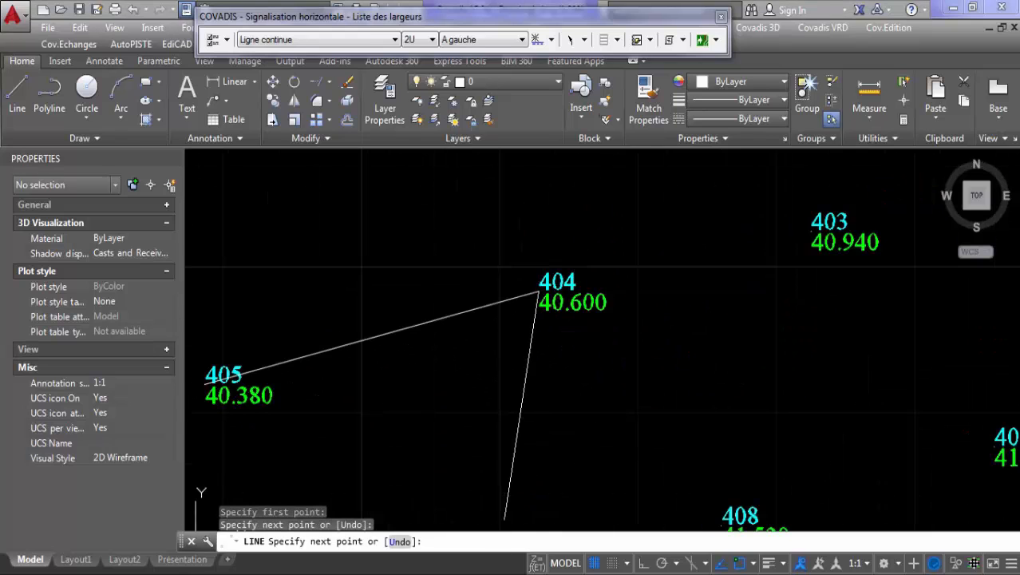
pyautogui.hotkey('alt', 'Tab')
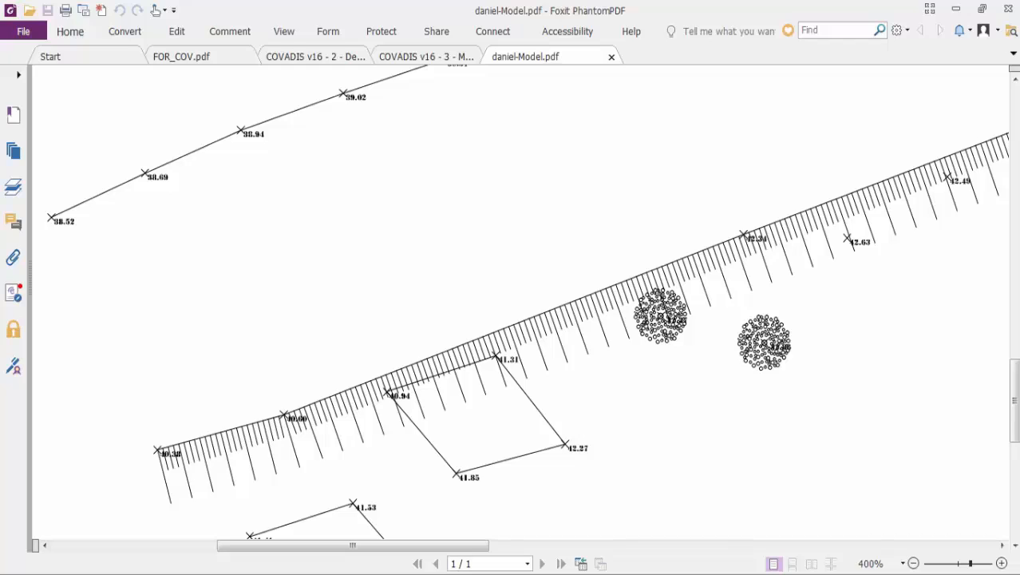
pyautogui.hotkey('alt', 'Tab')
pyautogui.scroll(-4, 660, 274)
pyautogui.scroll(-2, 854, 403)
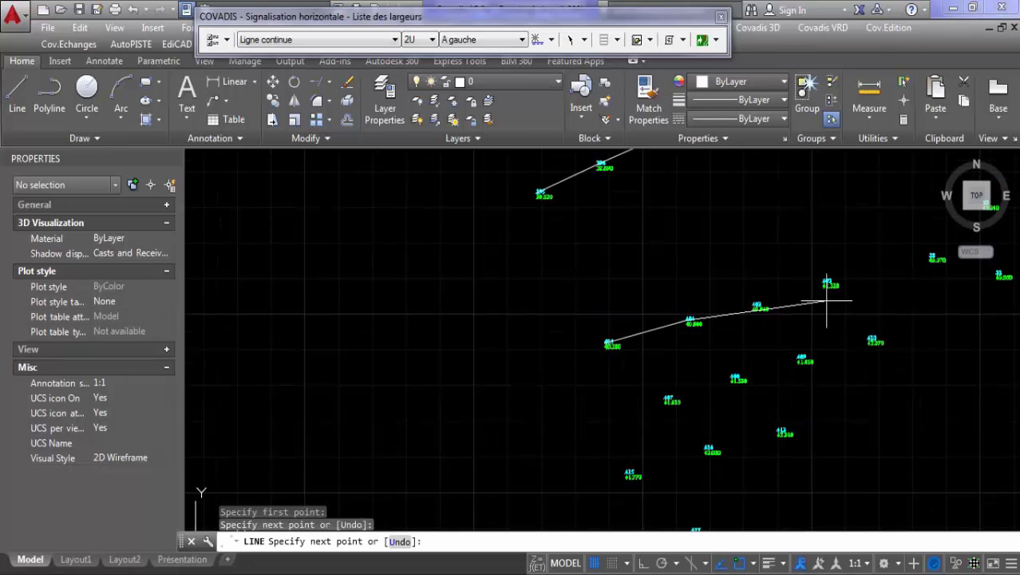
pyautogui.moveTo(827, 302); pyautogui.dragTo(606, 348, button='middle')
pyautogui.scroll(6, 614, 289)
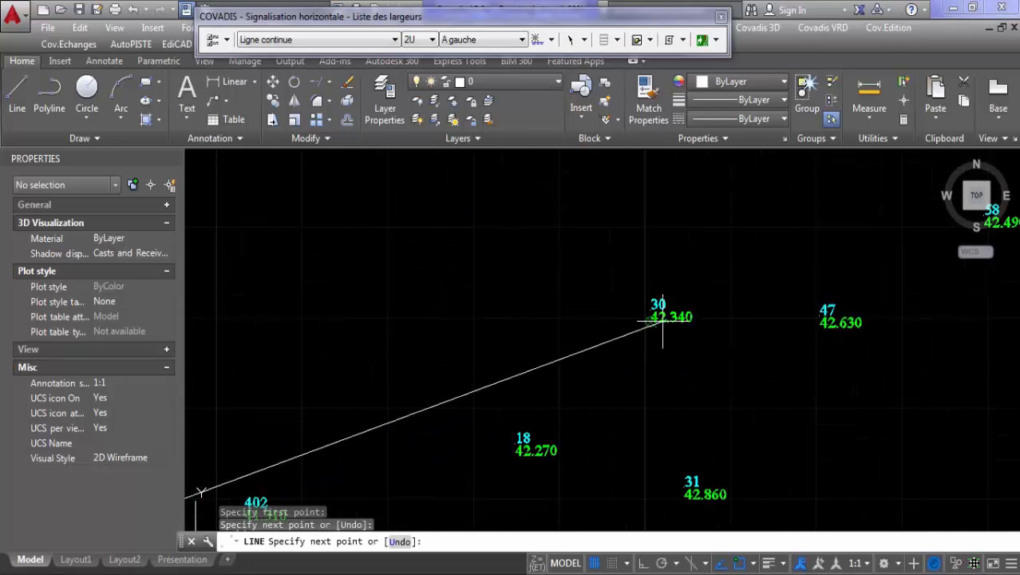
pyautogui.scroll(12, 638, 315)
pyautogui.click(612, 309)
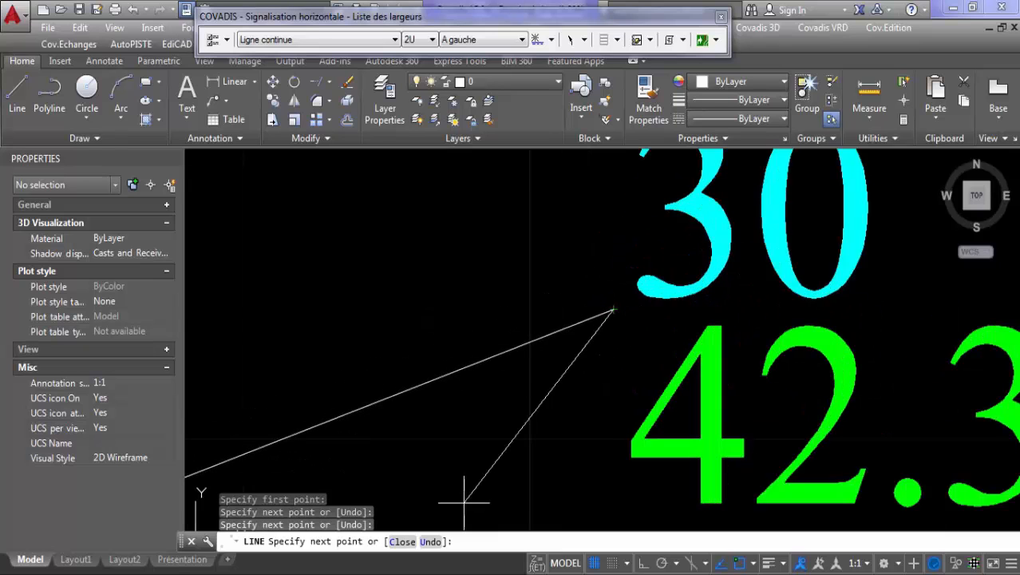
# - Follow the lower hatched line in daniel-Model.pdf beyond the 42.34 elevation point to identify its next vertex
pyautogui.hotkey('alt', 'Tab')
pyautogui.scroll(-2, 718, 331)
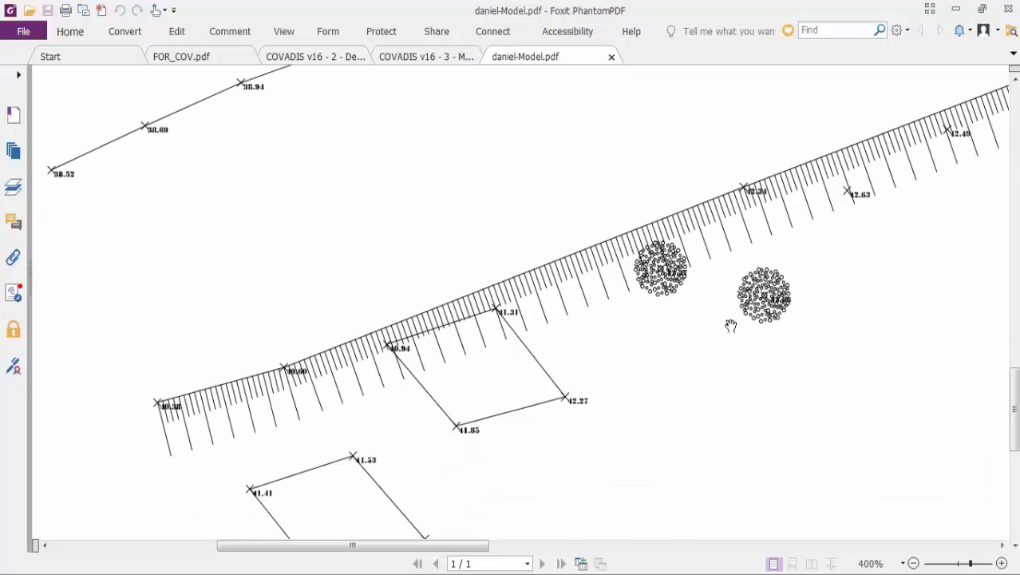
pyautogui.keyDown('ctrl'); pyautogui.scroll(-1, 730, 326); pyautogui.keyUp('ctrl')
pyautogui.keyDown('ctrl'); pyautogui.scroll(-2, 830, 281); pyautogui.keyUp('ctrl')
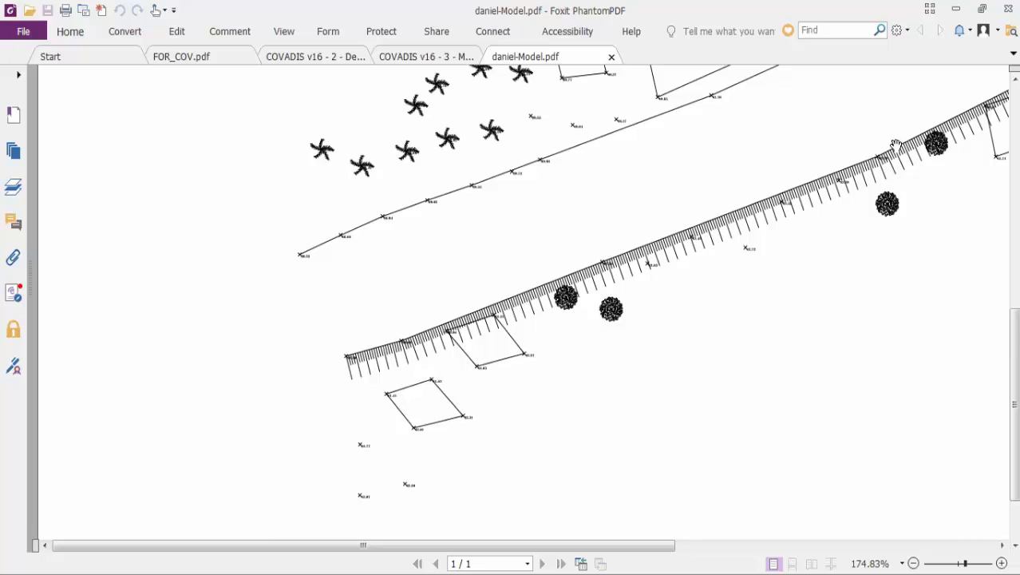
pyautogui.keyDown('ctrl'); pyautogui.scroll(4, 895, 146); pyautogui.keyUp('ctrl')
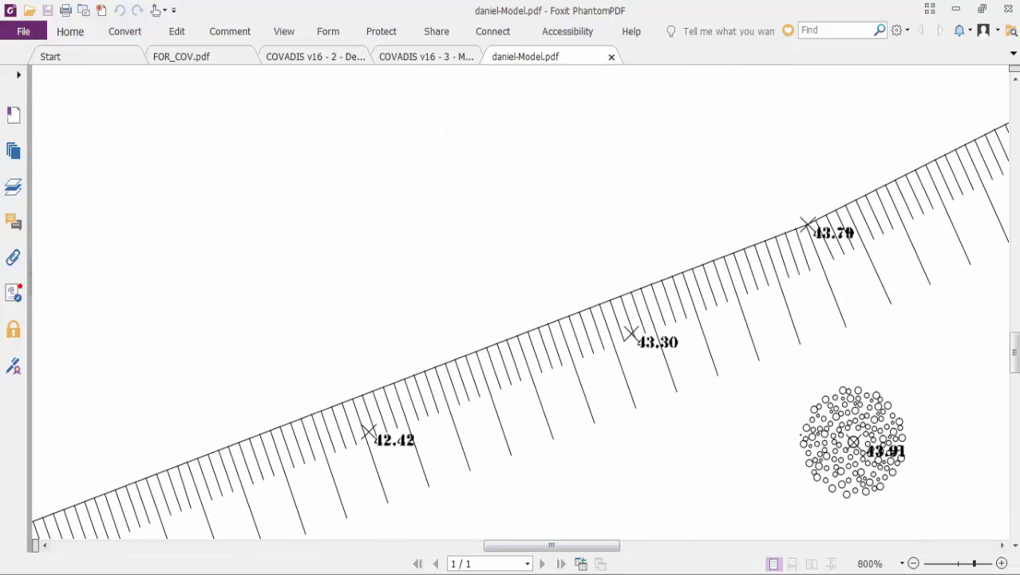
# - Switch to Drawing1.dwg in AutoCAD and continue the lower line from survey point 30 to survey point 118 at elevation 43.790
pyautogui.click(436, 573)
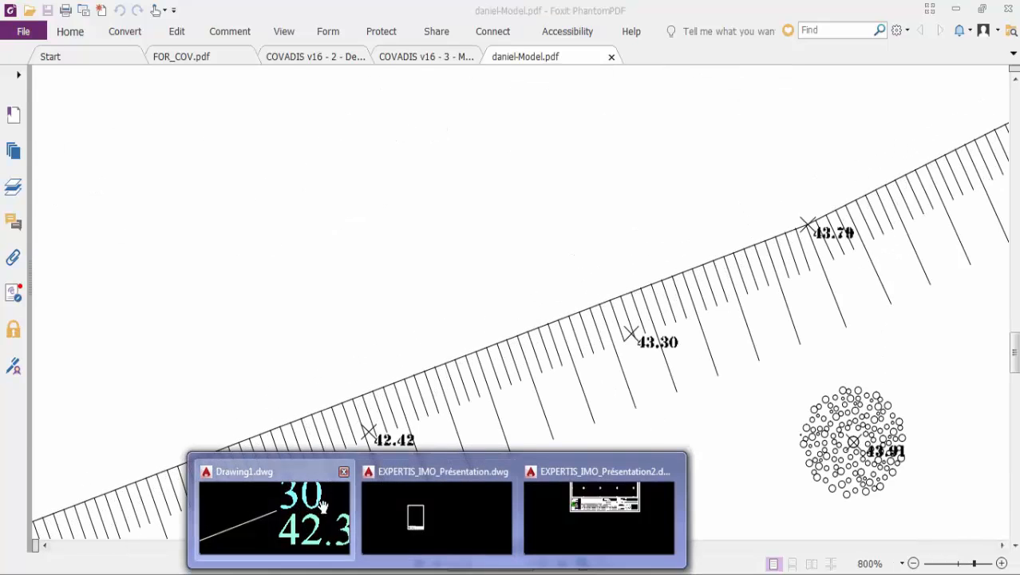
pyautogui.click(322, 506)
pyautogui.scroll(-10, 755, 228)
pyautogui.scroll(-4, 807, 226)
pyautogui.moveTo(796, 241); pyautogui.dragTo(403, 387, button='middle')
pyautogui.scroll(2, 748, 228)
pyautogui.scroll(2, 748, 230)
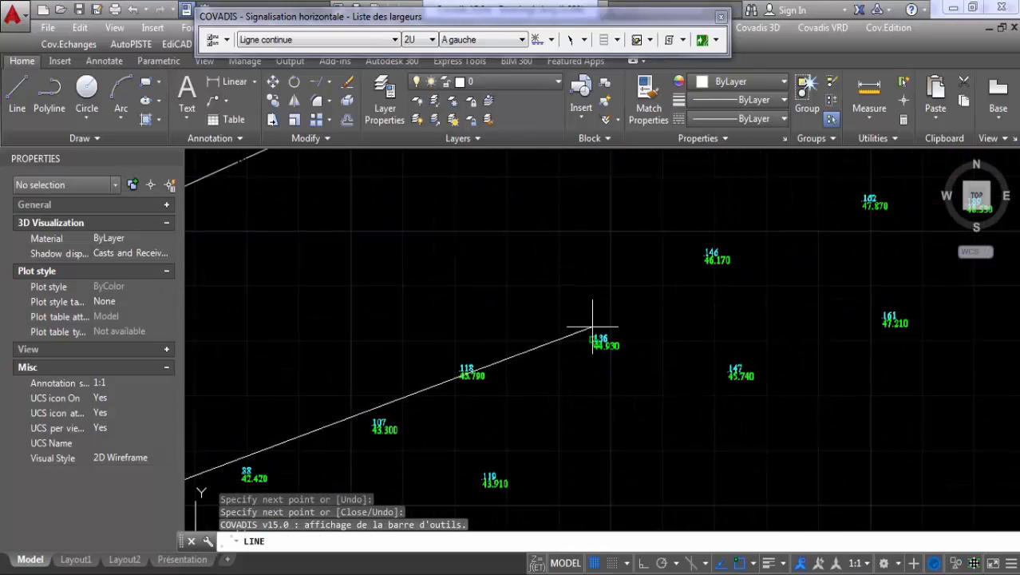
pyautogui.moveTo(545, 355); pyautogui.dragTo(742, 222, button='middle')
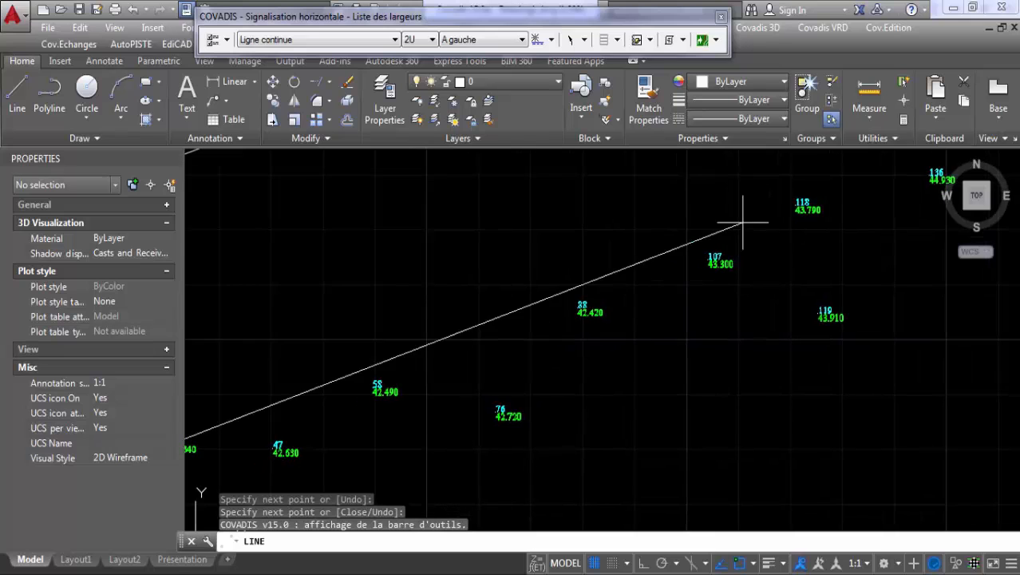
pyautogui.scroll(-2, 707, 239)
pyautogui.scroll(4, 695, 244)
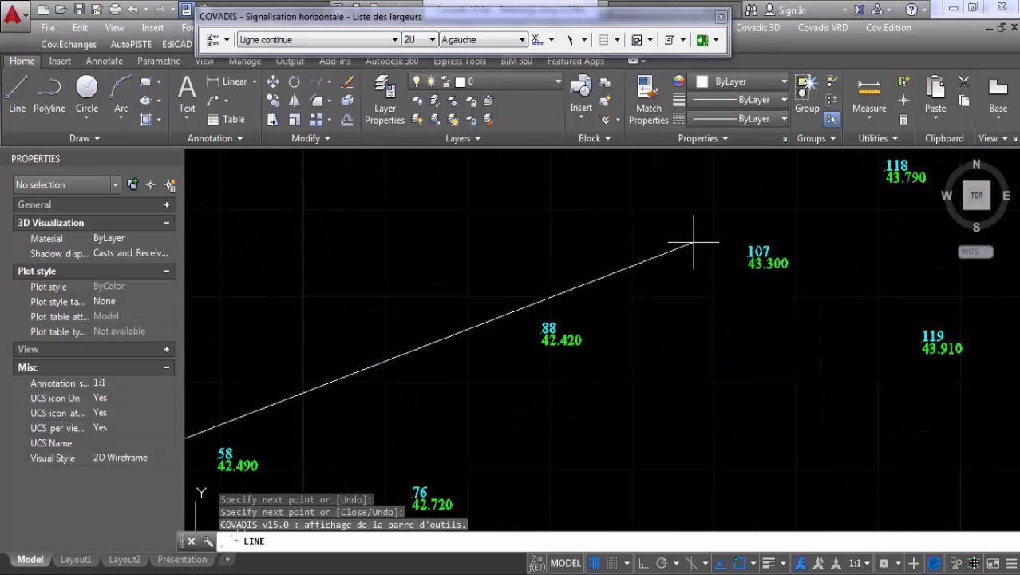
pyautogui.scroll(-3, 693, 241)
pyautogui.scroll(3, 780, 207)
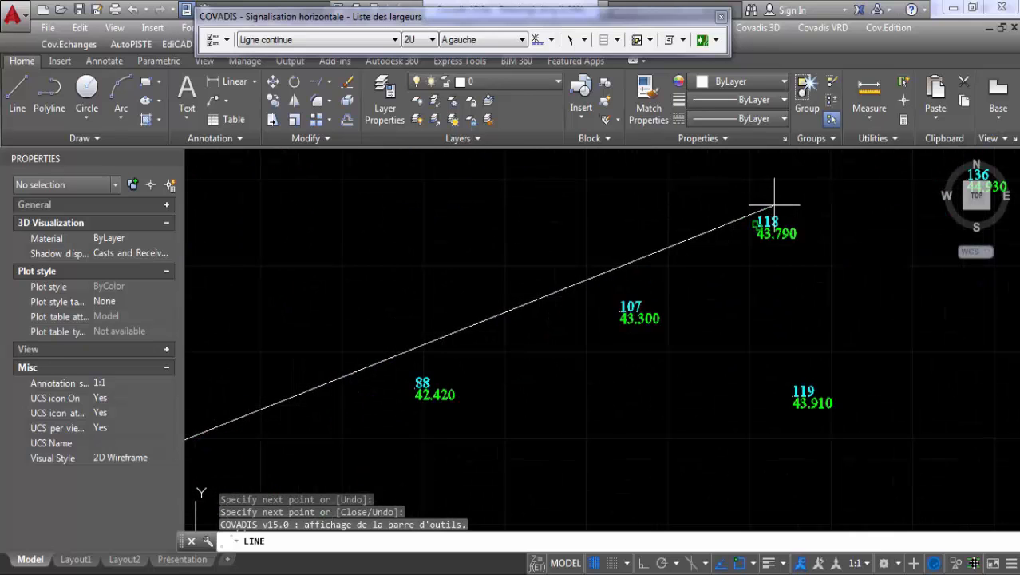
pyautogui.scroll(6, 776, 243)
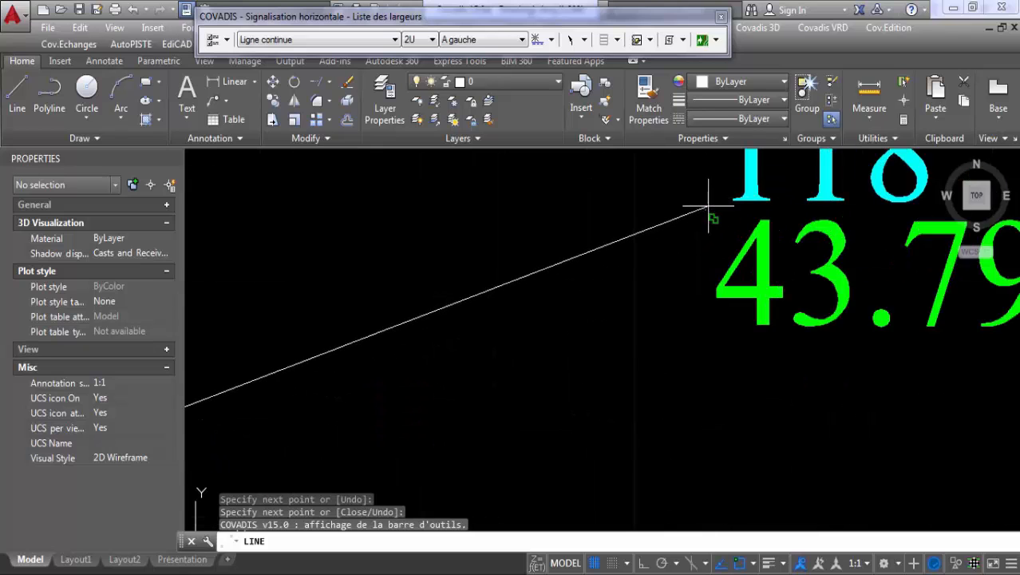
pyautogui.click(706, 209)
pyautogui.scroll(-3, 702, 216)
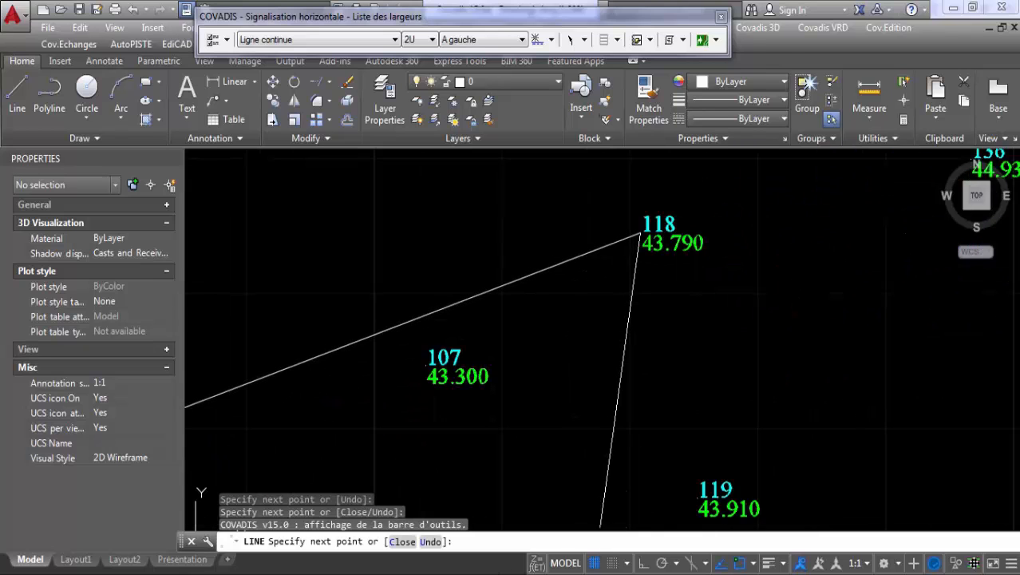
# - Examine the rest of the lower hatched line in daniel-Model.pdf to identify its remaining vertices beyond the 43.79 elevation point
pyautogui.hotkey('alt', 'Tab')
pyautogui.scroll(-3, 679, 241)
pyautogui.scroll(2, 693, 238)
pyautogui.keyDown('ctrl'); pyautogui.scroll(-1, 693, 238); pyautogui.keyUp('ctrl')
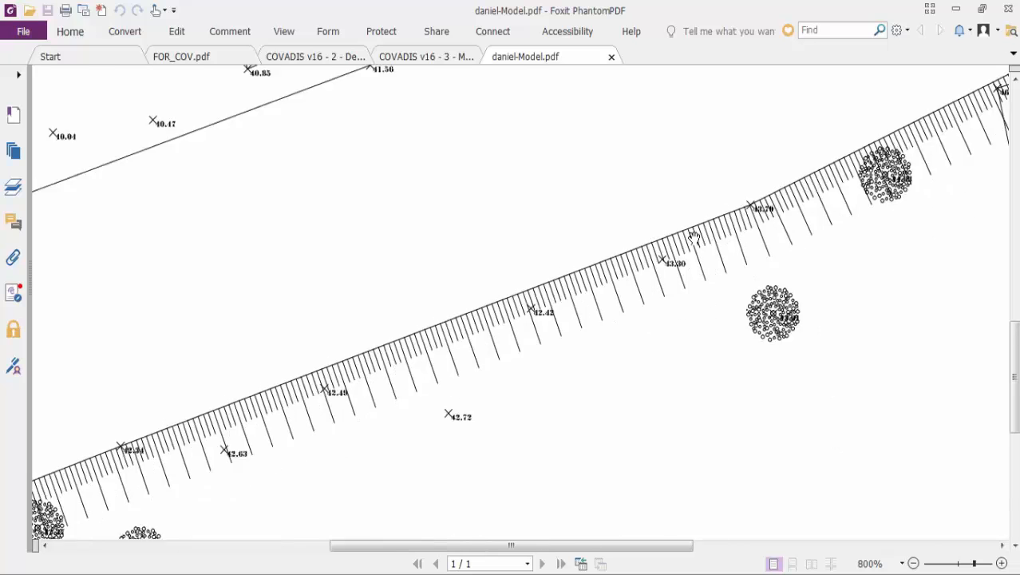
pyautogui.keyDown('ctrl'); pyautogui.scroll(-5, 693, 238); pyautogui.keyUp('ctrl')
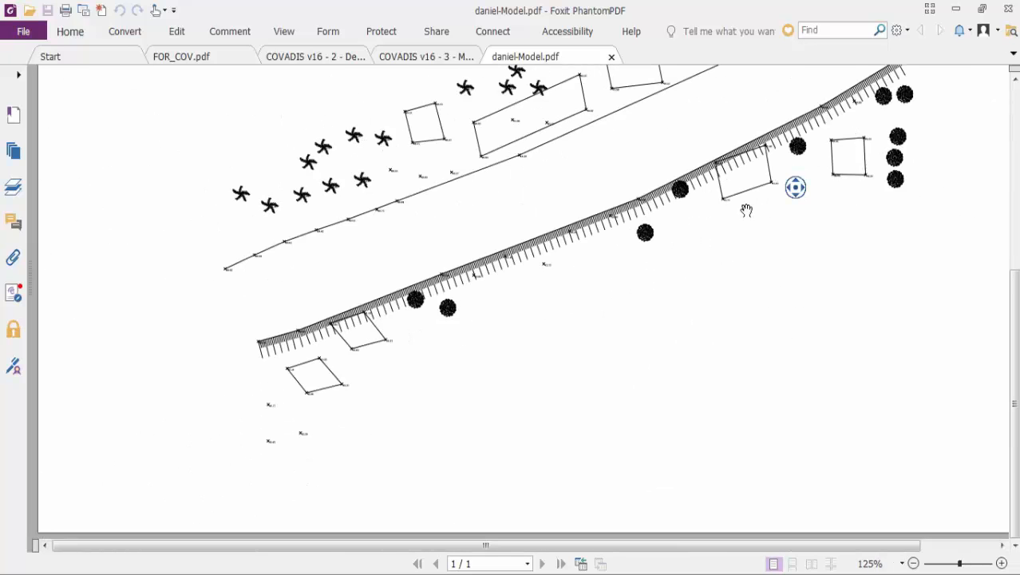
pyautogui.moveTo(839, 92); pyautogui.dragTo(828, 123, button='middle')
pyautogui.moveTo(837, 377); pyautogui.dragTo(803, 387, button='middle')
pyautogui.keyDown('ctrl'); pyautogui.scroll(1, 803, 386); pyautogui.keyUp('ctrl')
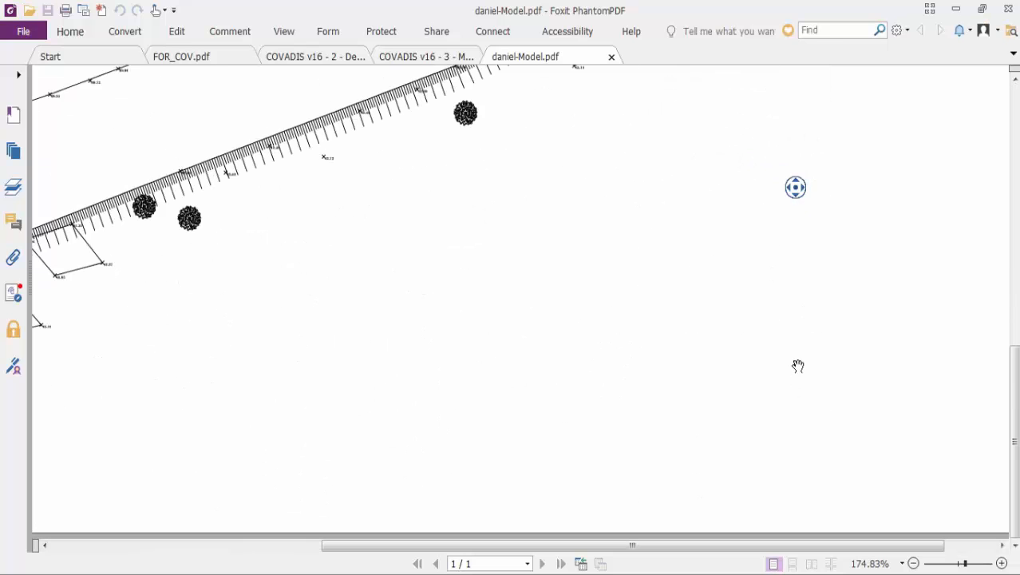
pyautogui.scroll(3, 829, 283)
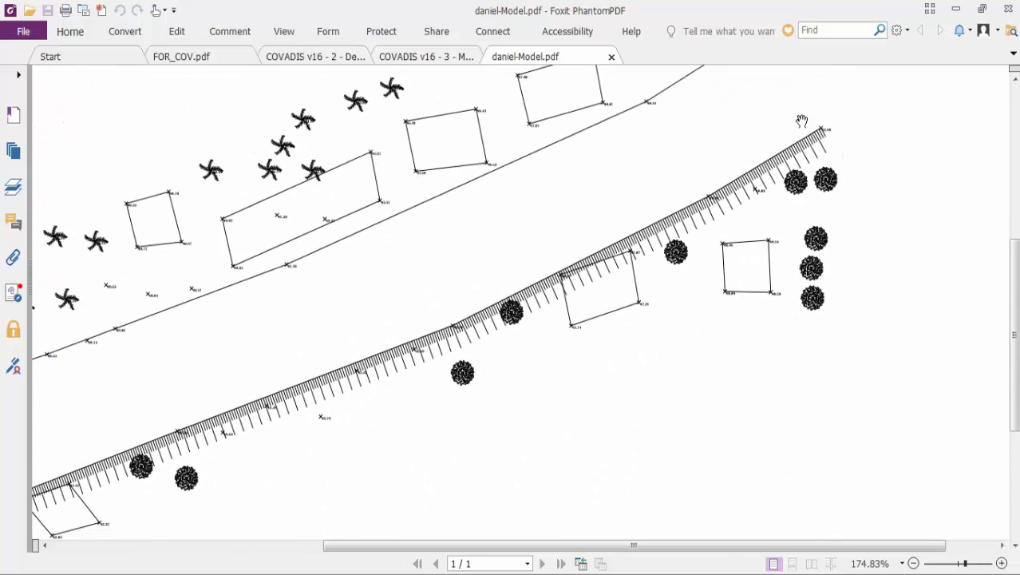
pyautogui.keyDown('ctrl'); pyautogui.scroll(2, 788, 170); pyautogui.keyUp('ctrl')
pyautogui.keyDown('ctrl'); pyautogui.scroll(2, 787, 170); pyautogui.keyUp('ctrl')
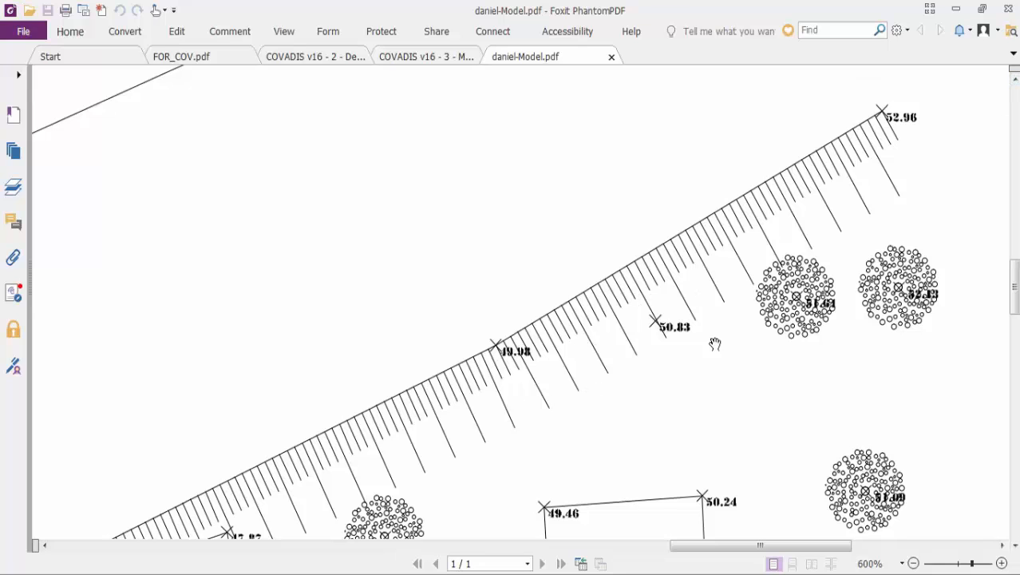
# - Return to Drawing1.dwg in AutoCAD and continue the lower line from survey point 118 to survey point 182 at elevation 49.980
pyautogui.moveTo(498, 516)
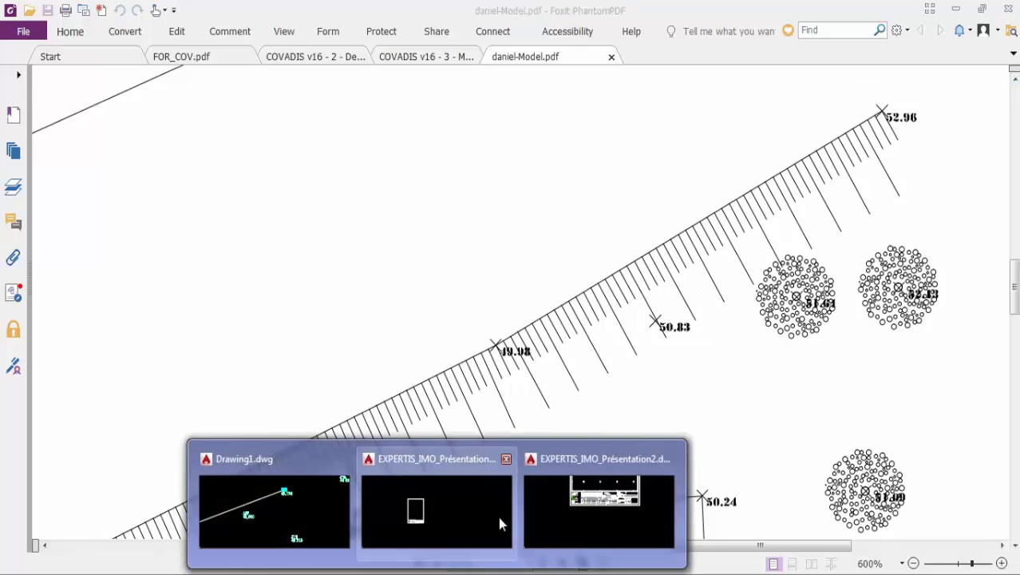
pyautogui.click(335, 523)
pyautogui.scroll(-3, 842, 220)
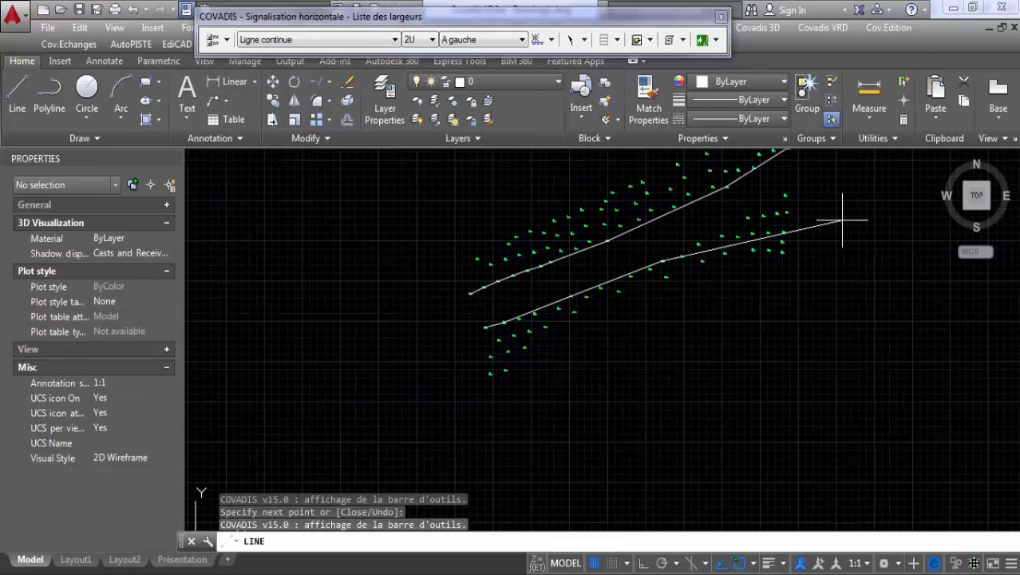
pyautogui.scroll(4, 812, 197)
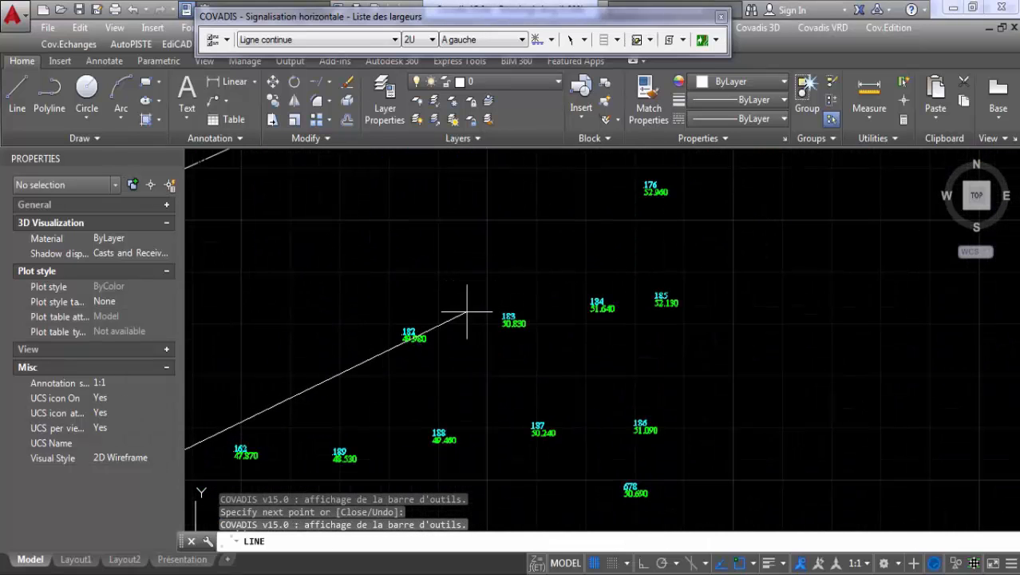
pyautogui.scroll(3, 393, 331)
pyautogui.scroll(2, 432, 341)
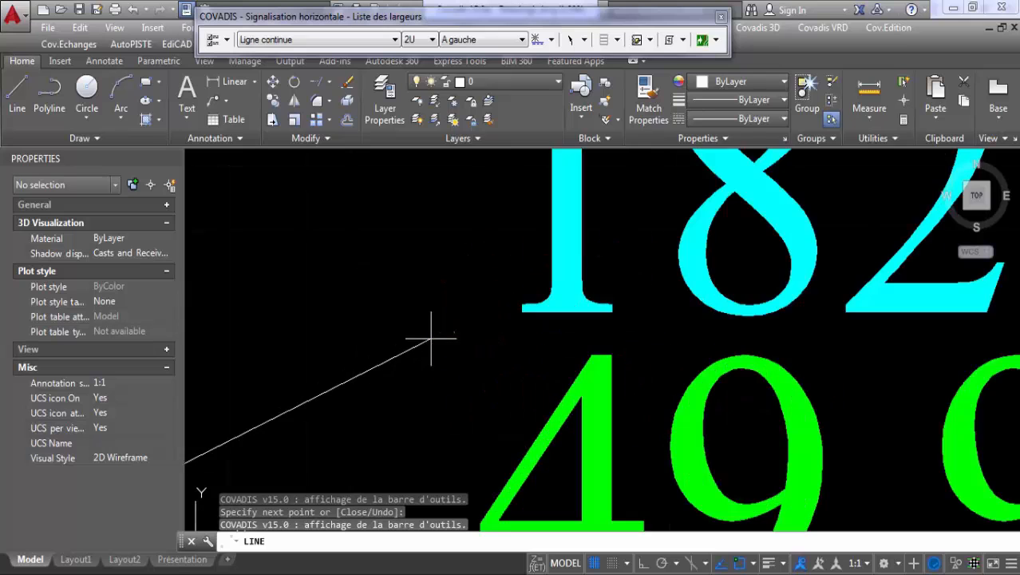
pyautogui.click(456, 319)
pyautogui.scroll(-3, 456, 318)
pyautogui.scroll(-3, 528, 260)
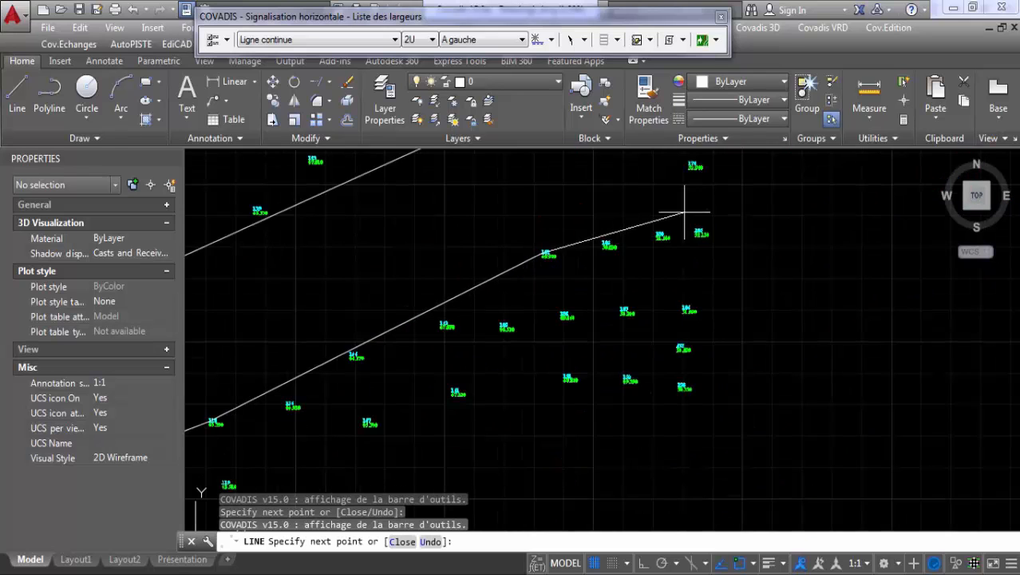
# - Extend the lower line to survey point 176 at elevation 52.960 and finish the line there
pyautogui.scroll(4, 676, 277)
pyautogui.scroll(4, 564, 207)
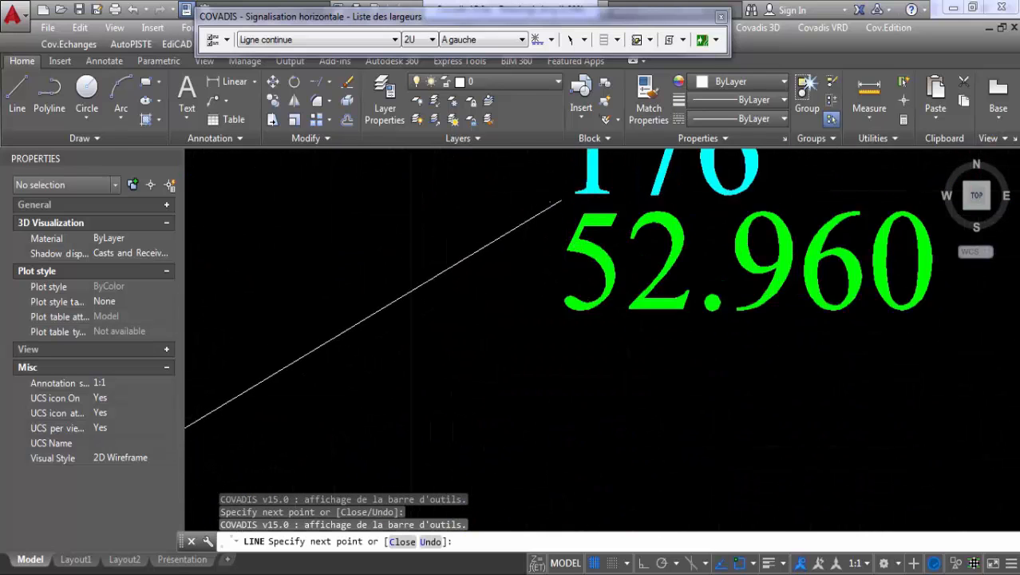
pyautogui.click(541, 203)
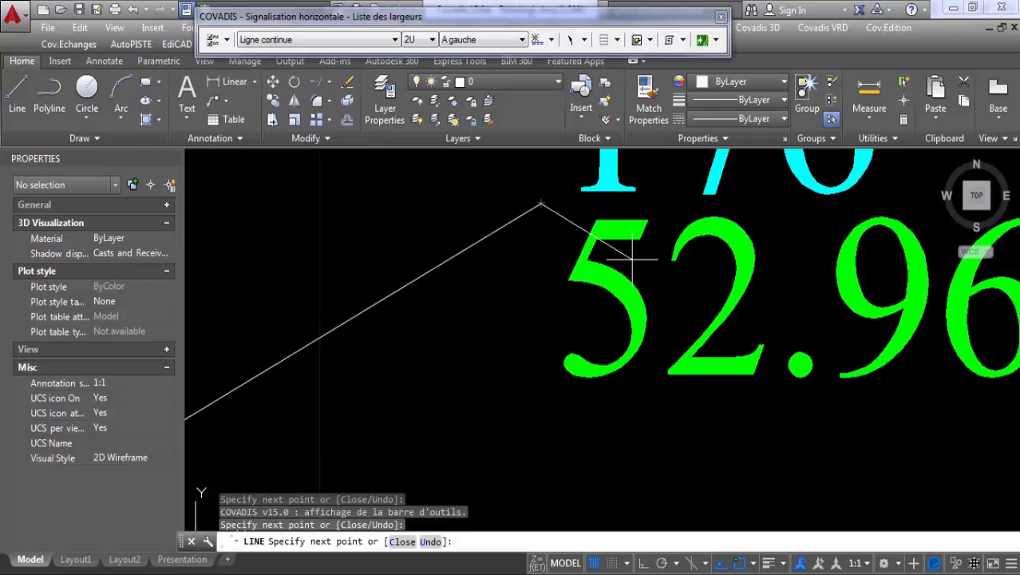
pyautogui.press('Return')
pyautogui.scroll(-5, 660, 239)
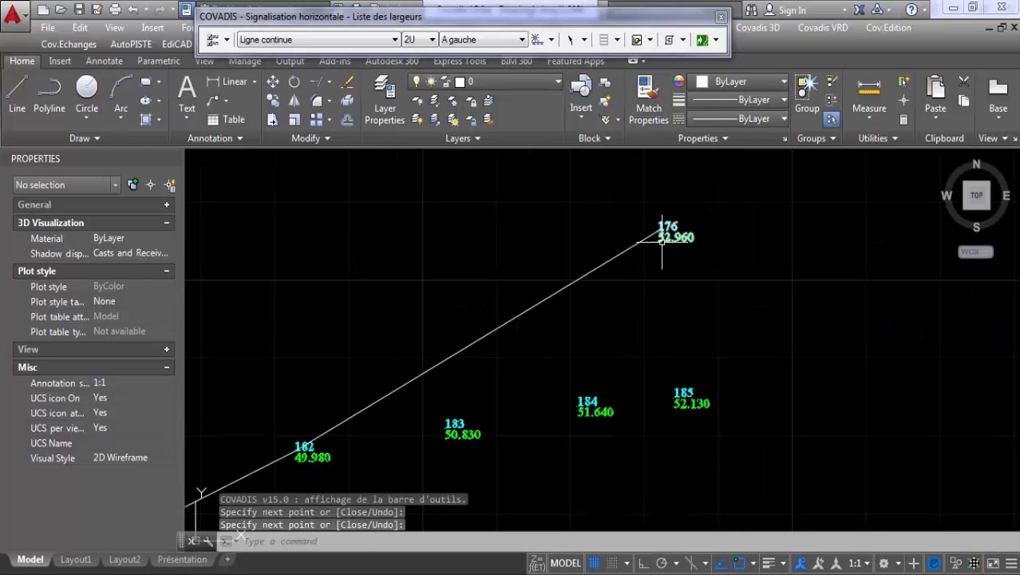
pyautogui.scroll(-4, 662, 240)
pyautogui.scroll(3, 529, 249)
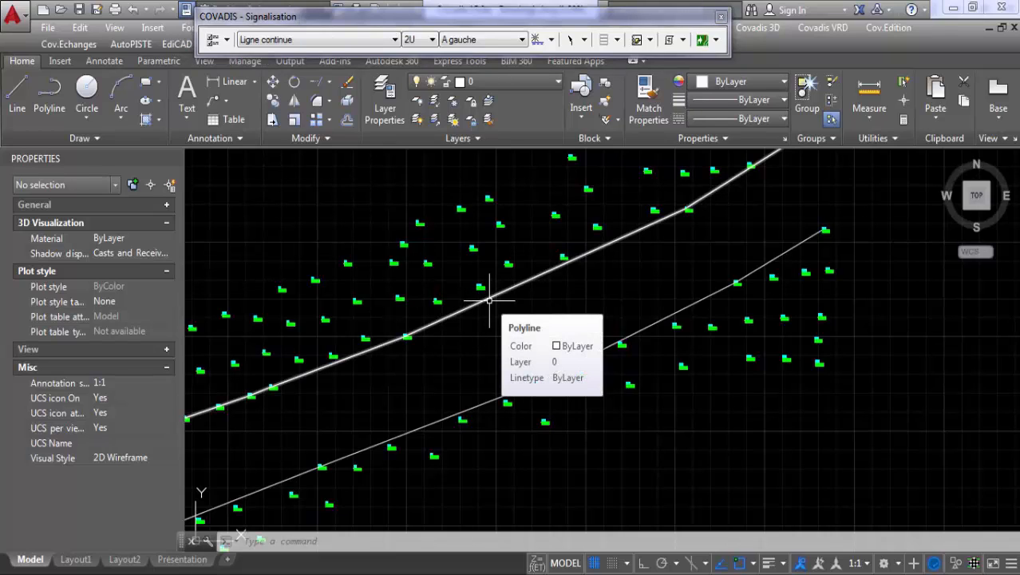
# - Close the COVADIS Signalisation toolbar and display it again
pyautogui.click(391, 41)
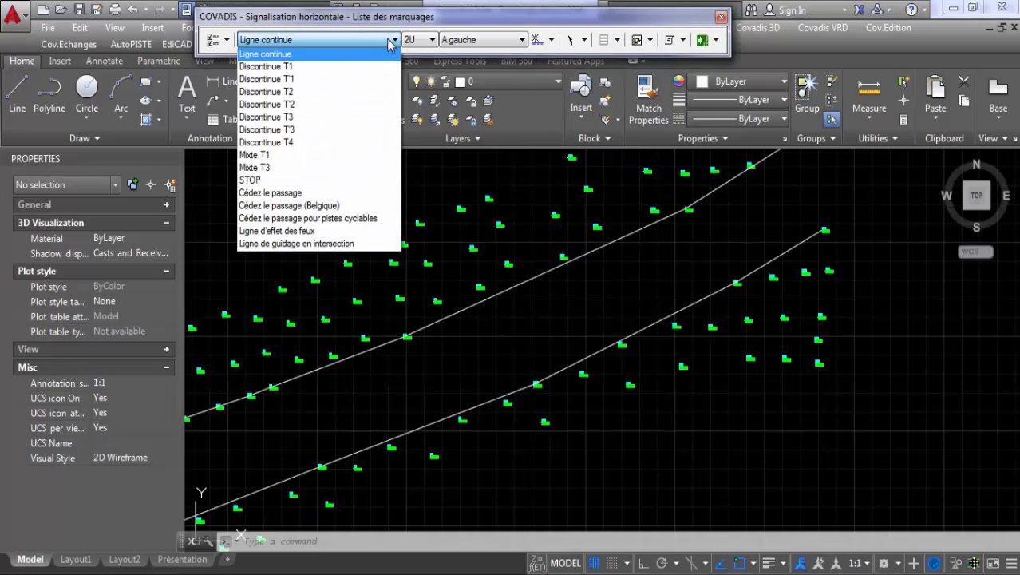
pyautogui.click(348, 17)
pyautogui.click(720, 16)
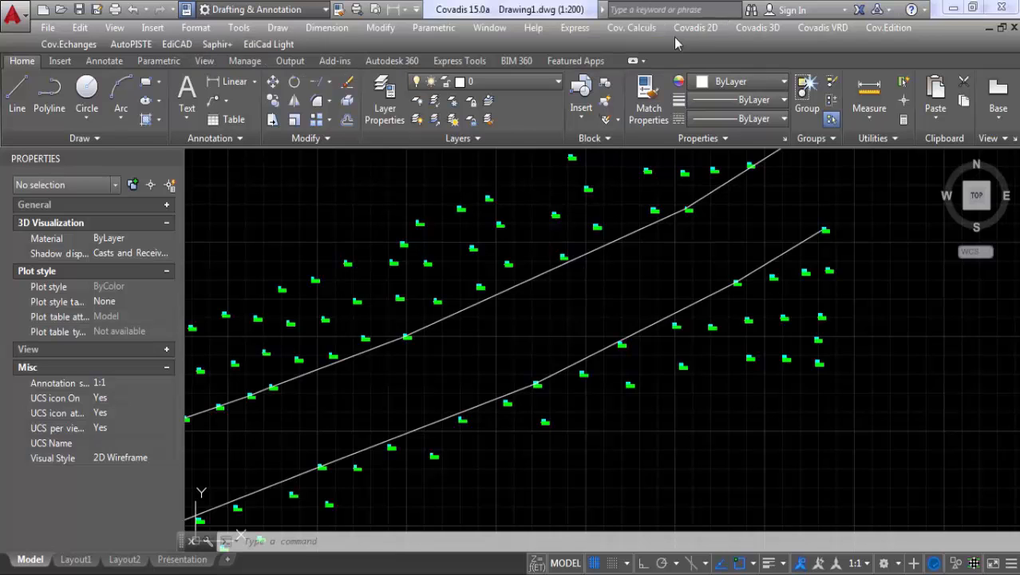
pyautogui.click(691, 28)
pyautogui.moveTo(754, 205)
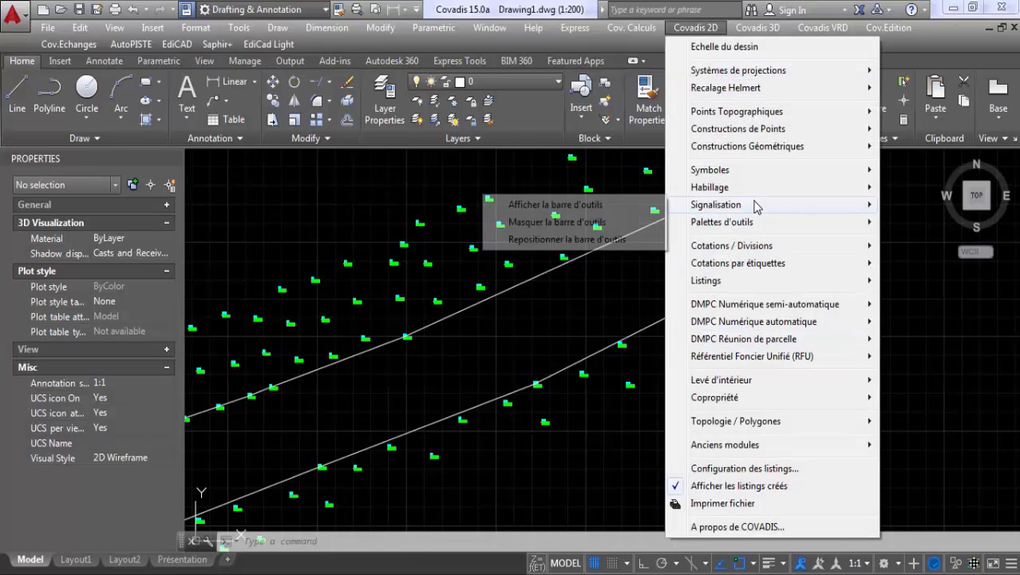
pyautogui.click(557, 206)
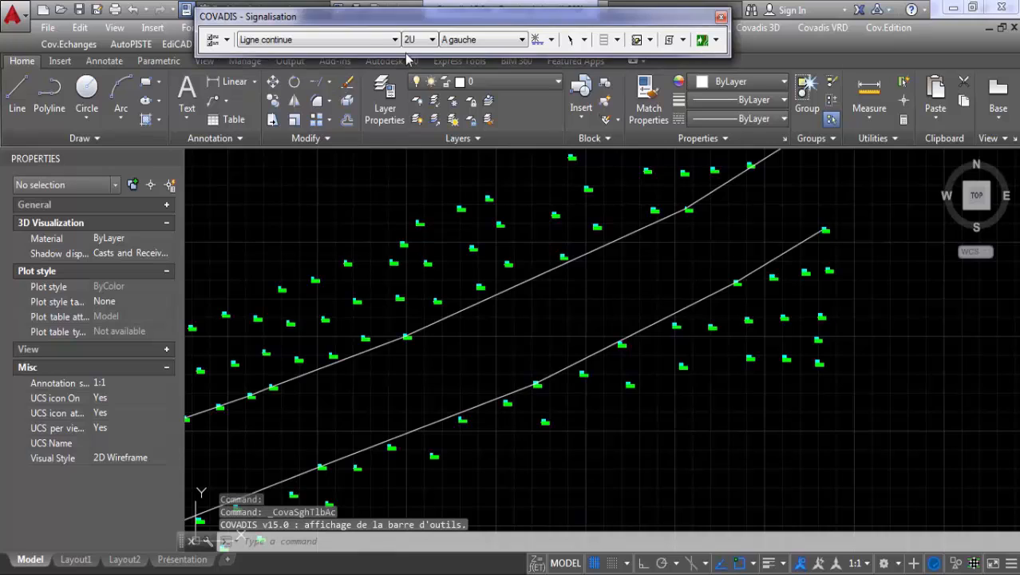
# - Select Ligne continue as the marking type and review the available line widths and generatrix positions
pyautogui.click(364, 40)
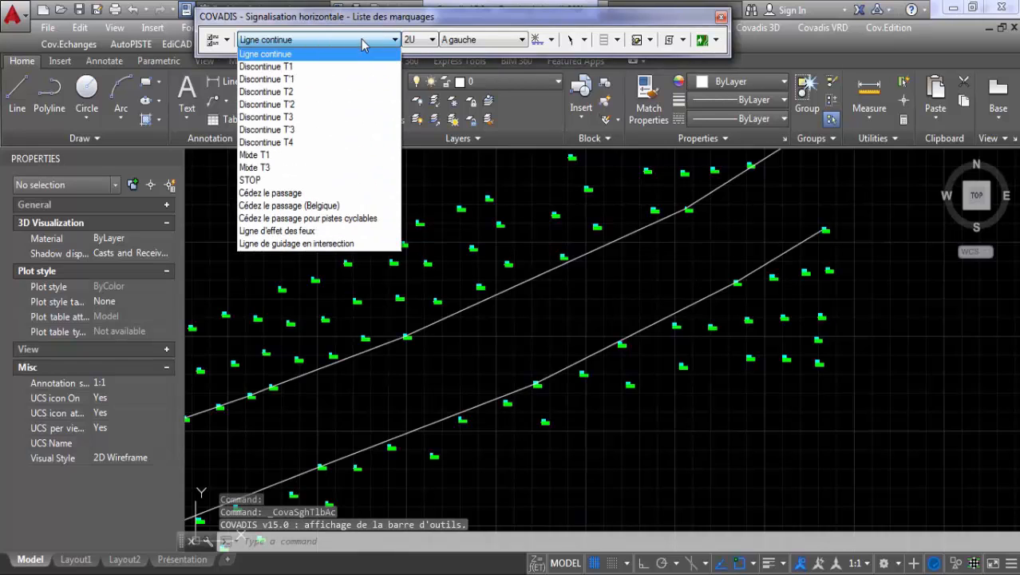
pyautogui.click(305, 54)
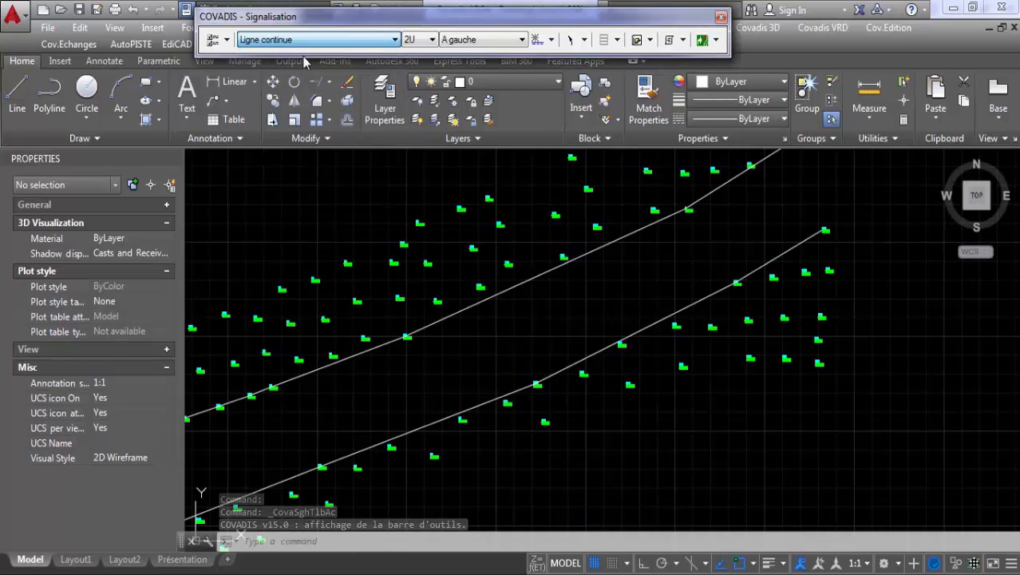
pyautogui.click(432, 40)
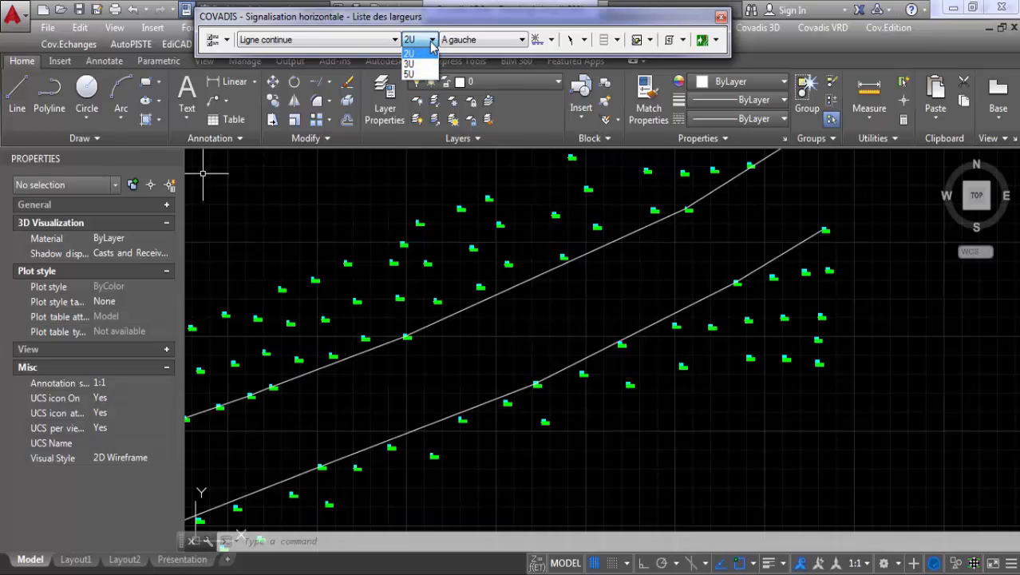
pyautogui.click(355, 40)
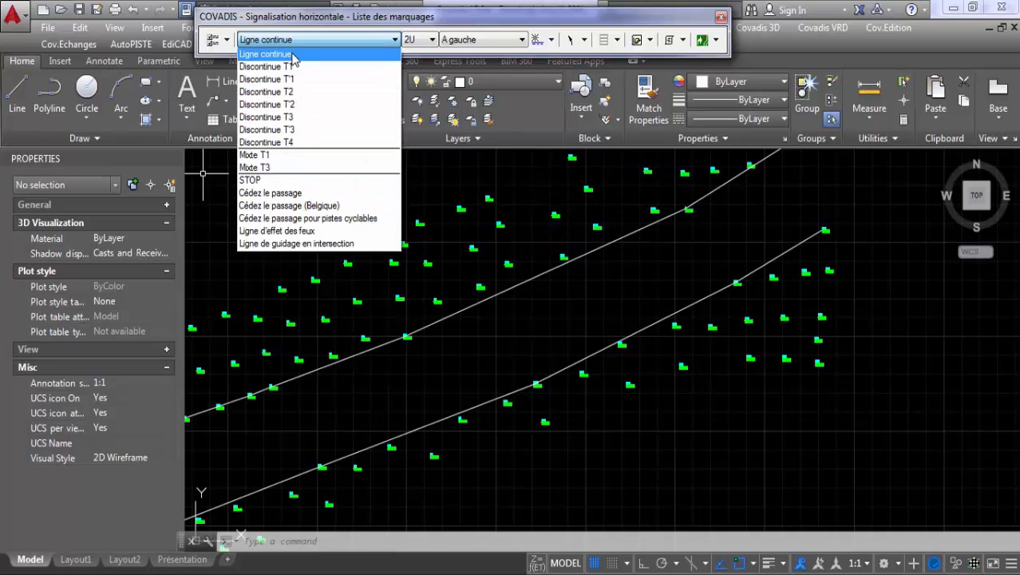
pyautogui.click(292, 54)
pyautogui.click(476, 42)
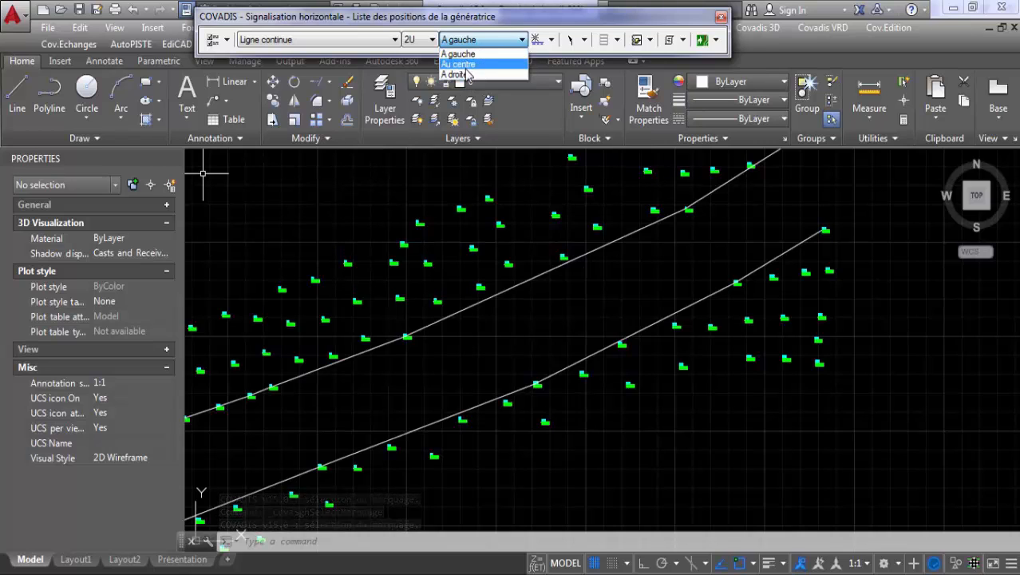
# - Convert the upper edge line and every segment of the lower edge line into Ligne continue markings with width 2U and generatrix A gauche
pyautogui.click(550, 40)
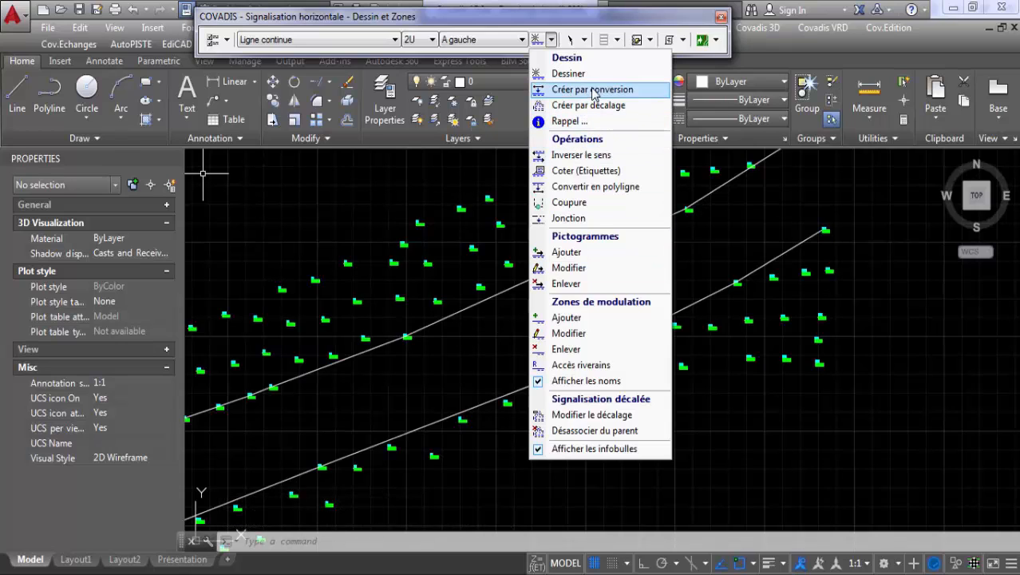
pyautogui.click(592, 90)
pyautogui.moveTo(337, 371)
pyautogui.mouseDown(button='middle')
pyautogui.moveTo(523, 280)
pyautogui.moveTo(537, 318)
pyautogui.mouseUp(button='middle')
pyautogui.scroll(6, 465, 342)
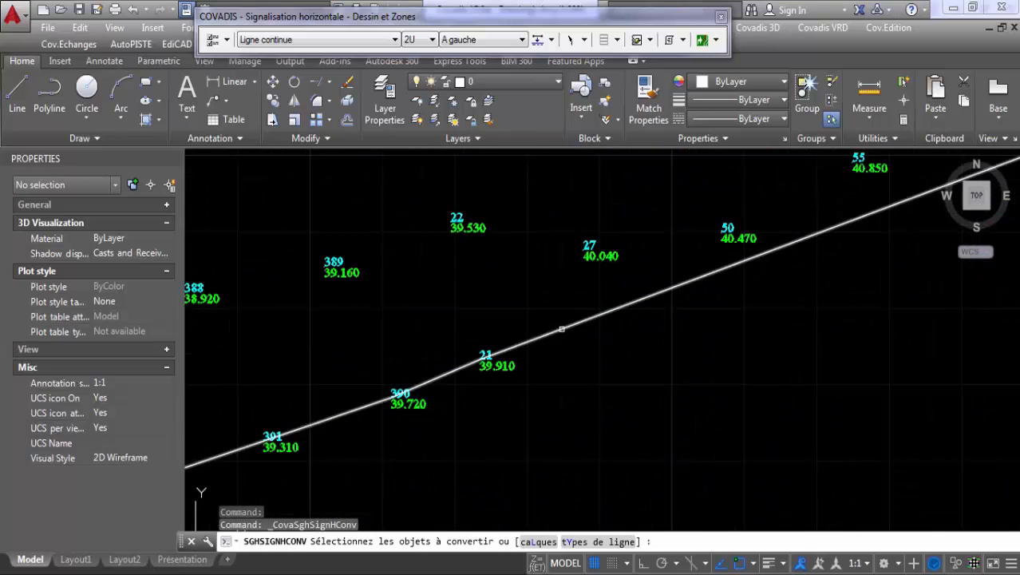
pyautogui.click(562, 328)
pyautogui.scroll(-4, 543, 325)
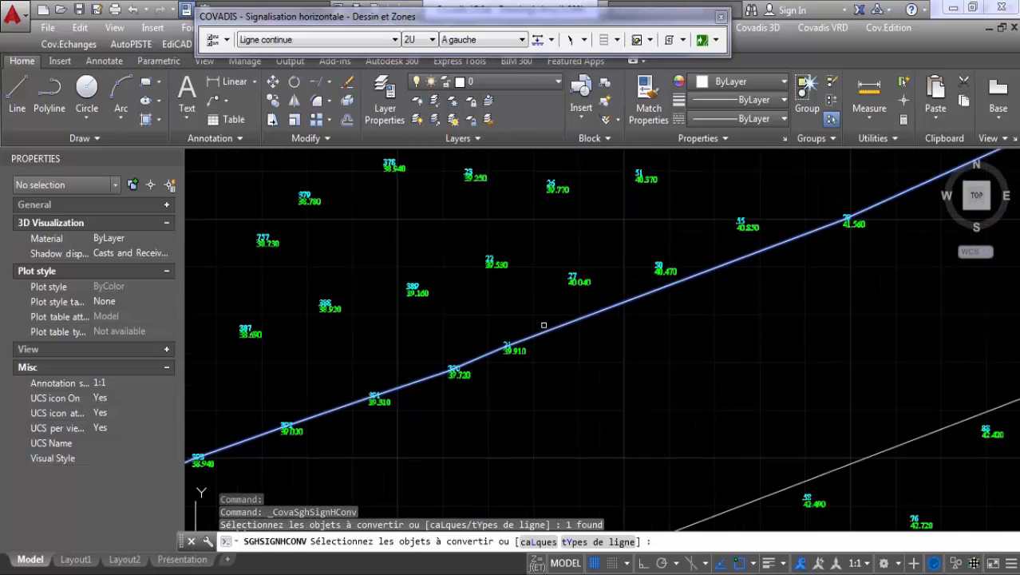
pyautogui.scroll(2, 595, 427)
pyautogui.scroll(-1, 601, 434)
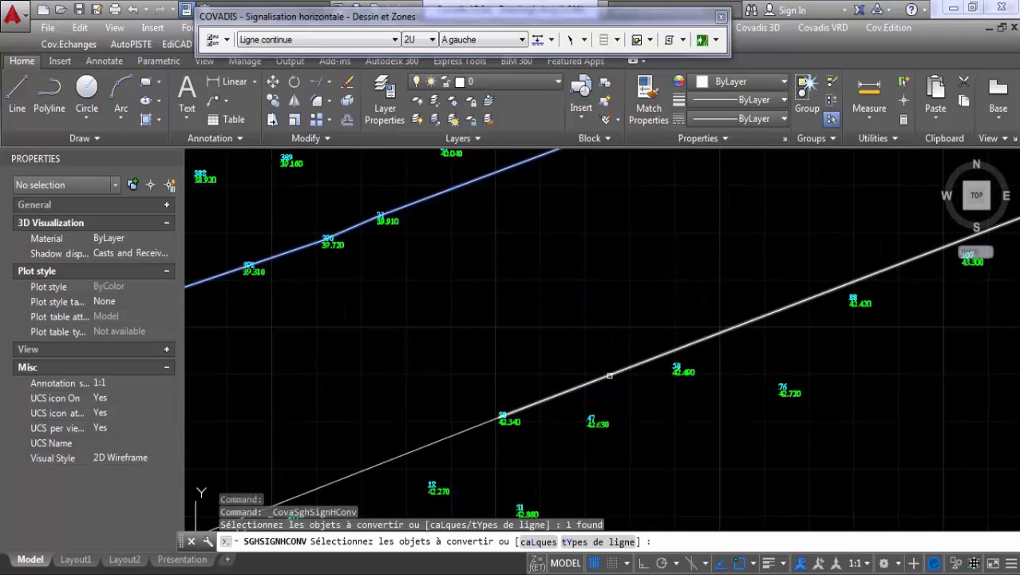
pyautogui.click(609, 375)
pyautogui.scroll(-2, 476, 416)
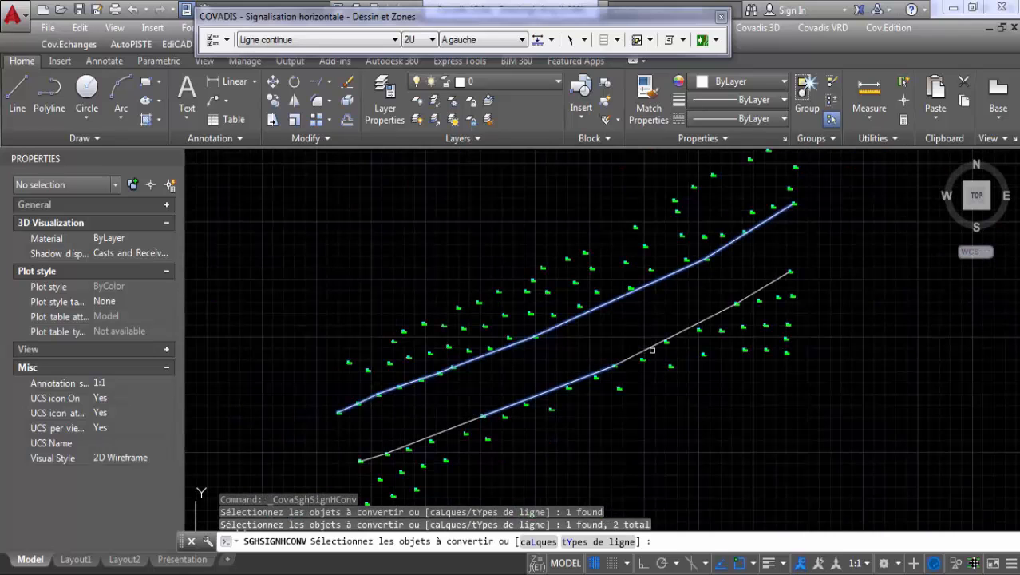
pyautogui.click(666, 339)
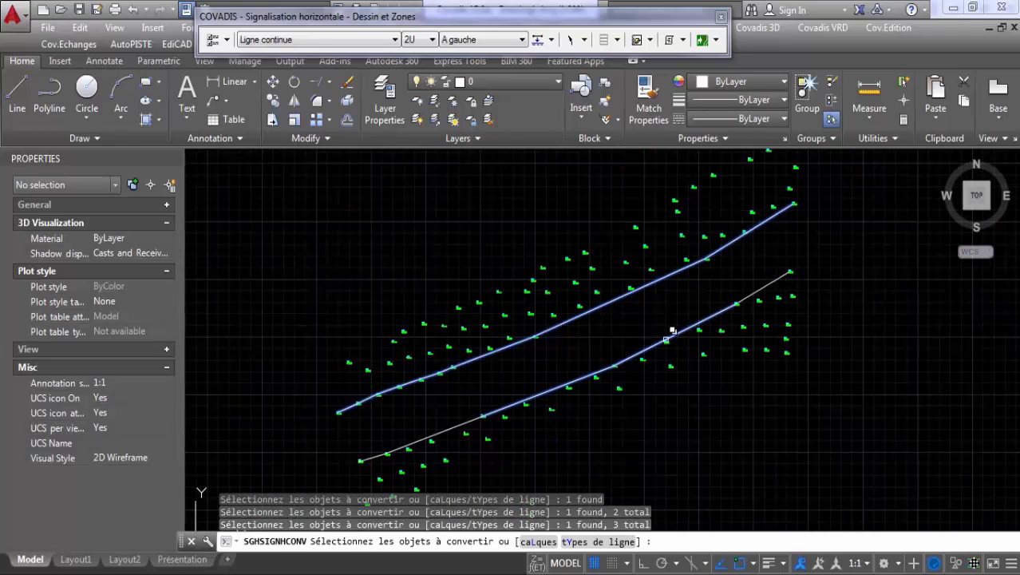
pyautogui.click(744, 296)
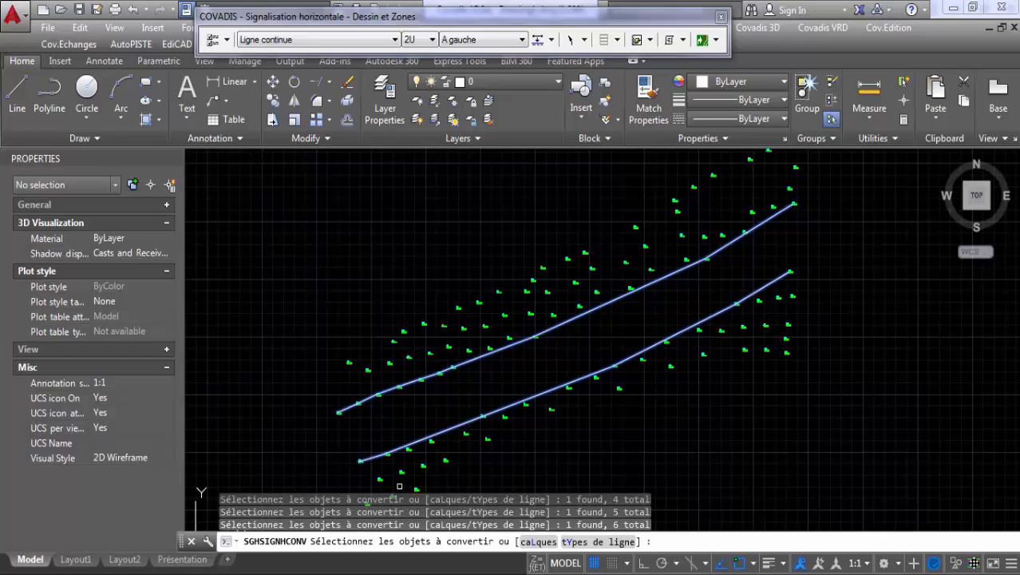
pyautogui.press('Return')
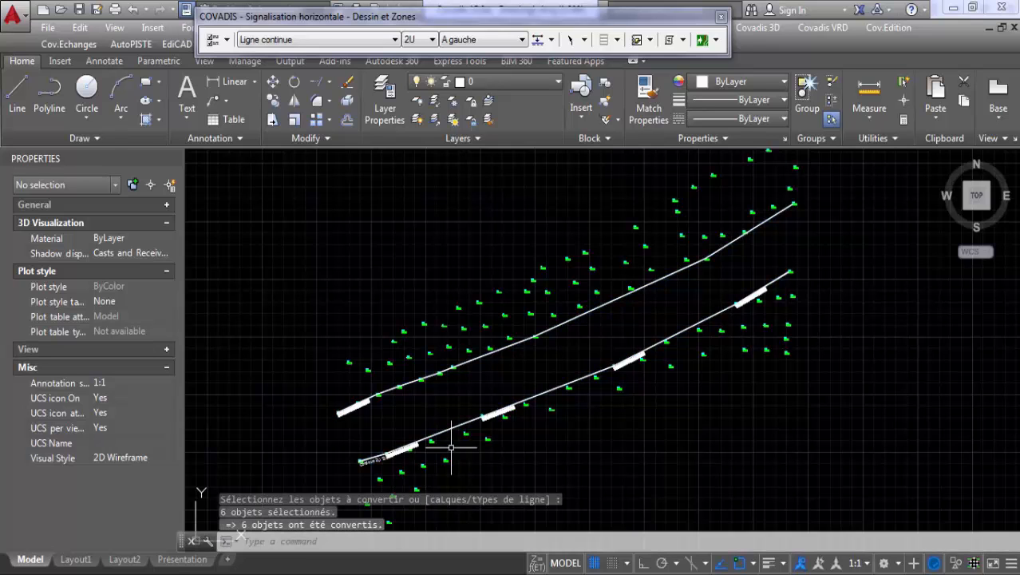
# - Move the "Continue 2U 12.0cm" label of the upper marking to below the line, beneath survey point 395
pyautogui.scroll(3, 485, 364)
pyautogui.scroll(5, 470, 328)
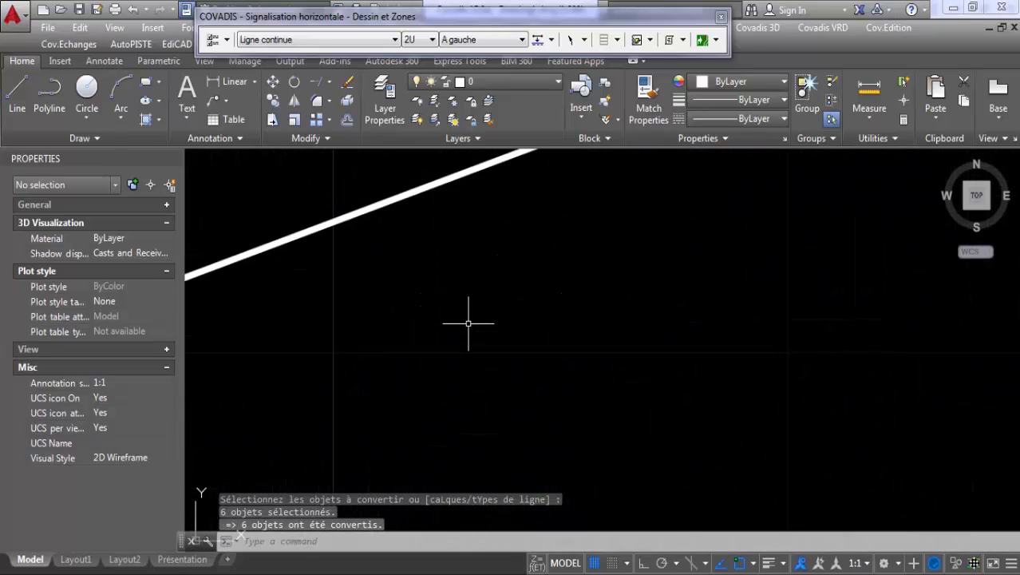
pyautogui.scroll(-5, 469, 323)
pyautogui.scroll(5, 726, 307)
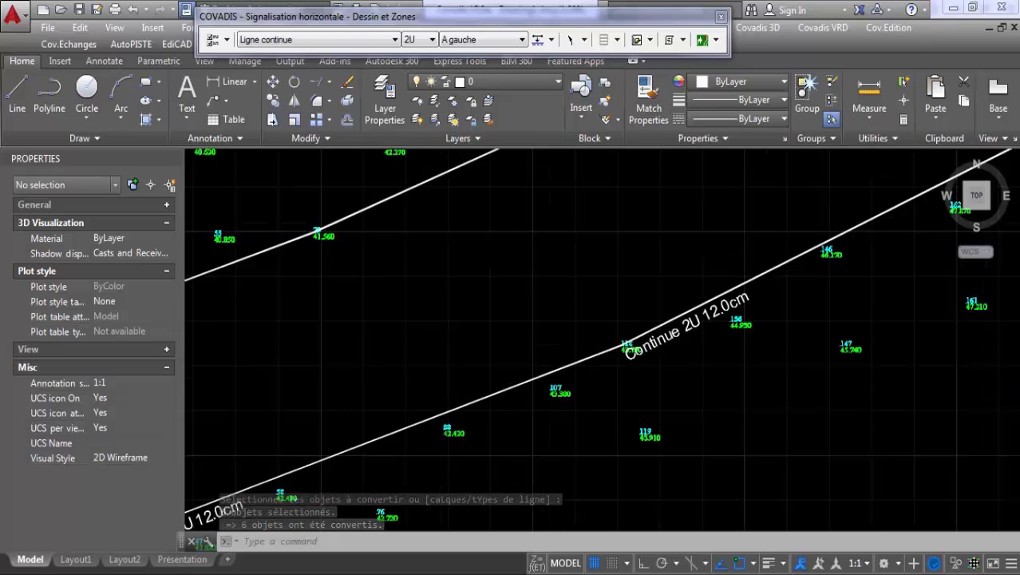
pyautogui.scroll(-5, 587, 326)
pyautogui.scroll(8, 455, 314)
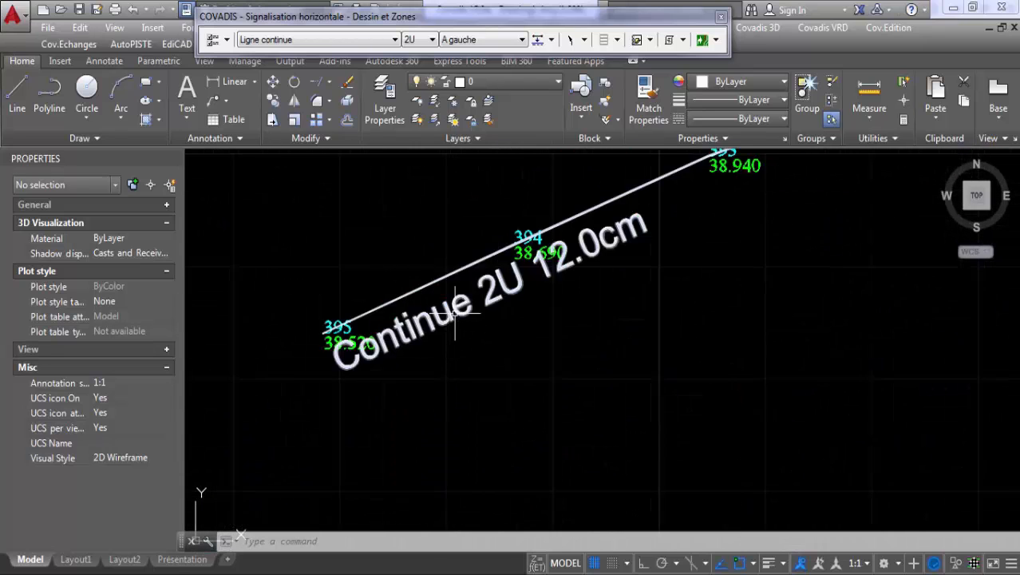
pyautogui.click(454, 312)
pyautogui.scroll(-5, 451, 310)
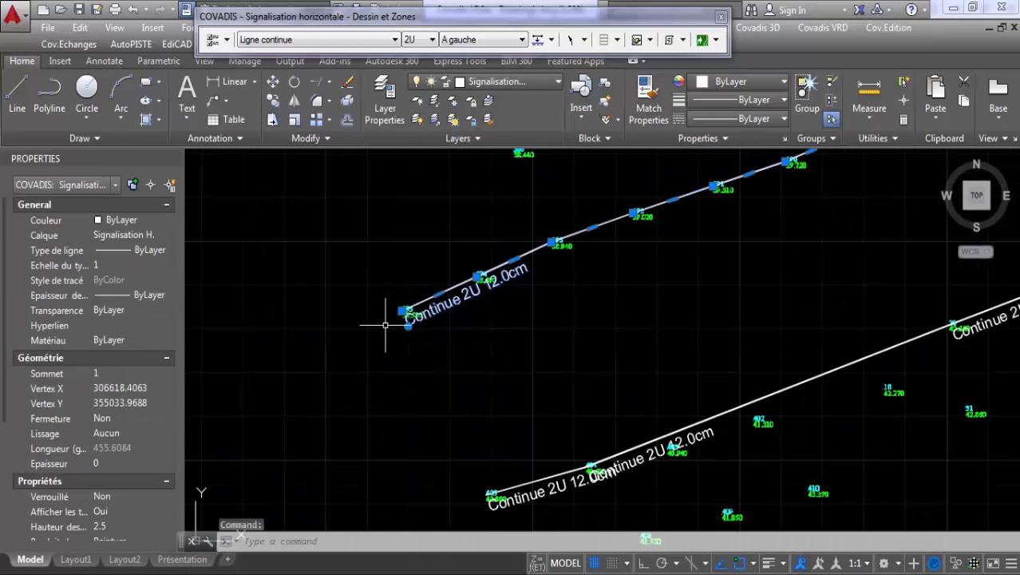
pyautogui.click(408, 324)
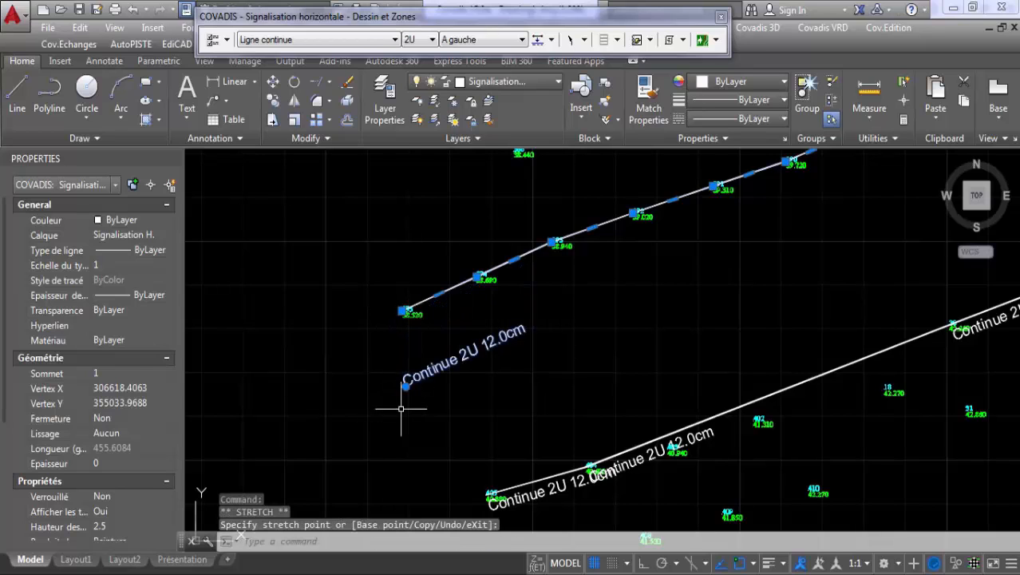
pyautogui.press('Escape')
pyautogui.press('Escape')
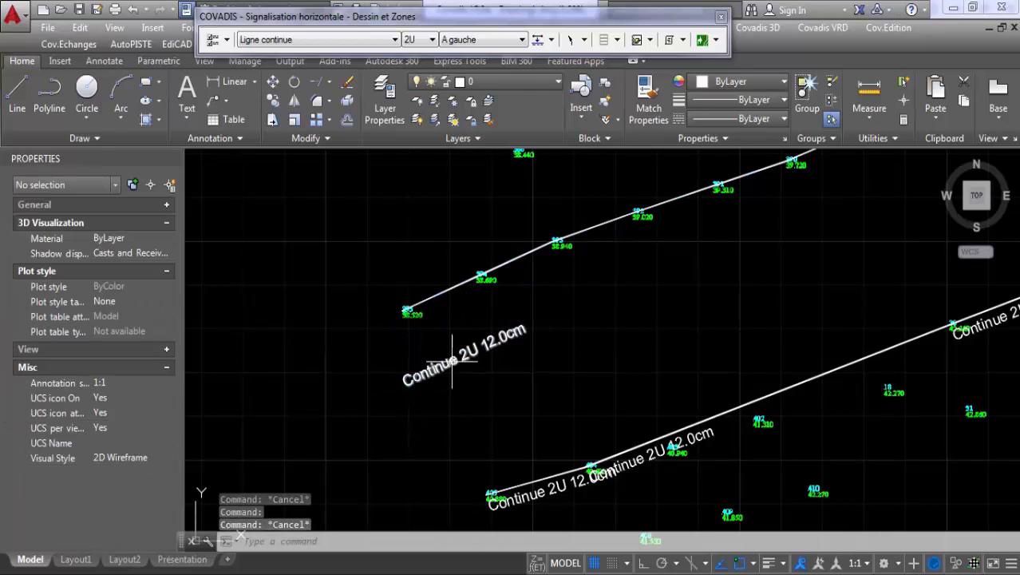
# - Move the "Continue 2U 12.0cm" label of the upper marking to just above its first segment near survey point 395
pyautogui.click(408, 382)
pyautogui.click(406, 381)
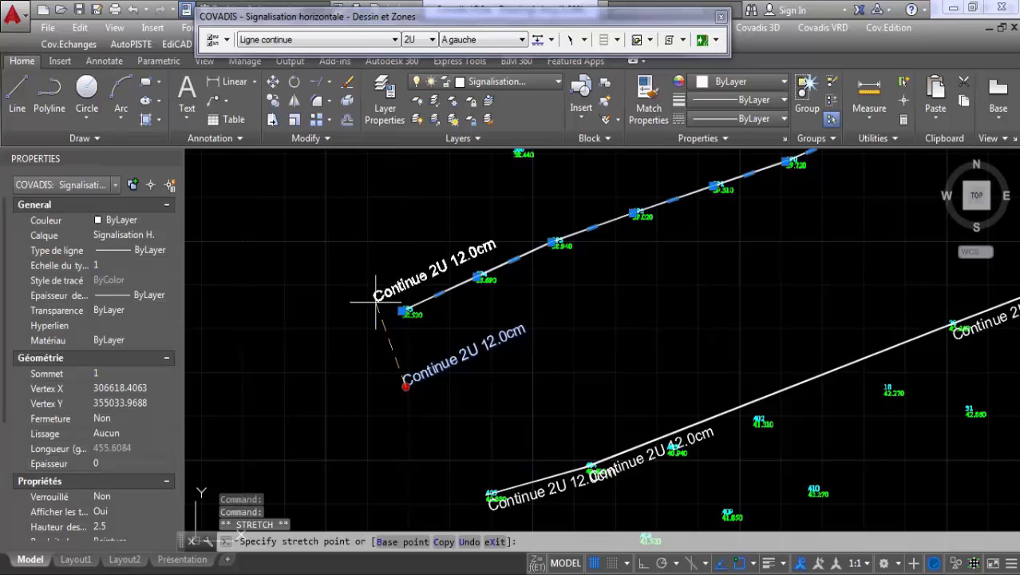
pyautogui.press('Escape')
# - Examine the converted markings and their labels along both road edges, and close the COVADIS Signalisation toolbar
pyautogui.scroll(-3, 667, 244)
pyautogui.scroll(4, 771, 221)
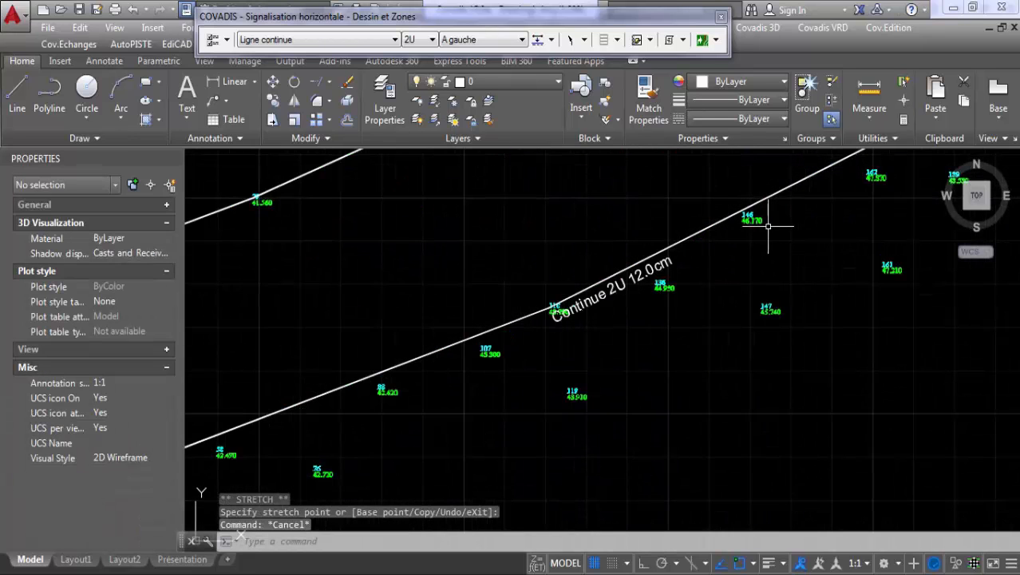
pyautogui.moveTo(772, 221); pyautogui.dragTo(523, 429, button='middle')
pyautogui.scroll(-5, 659, 198)
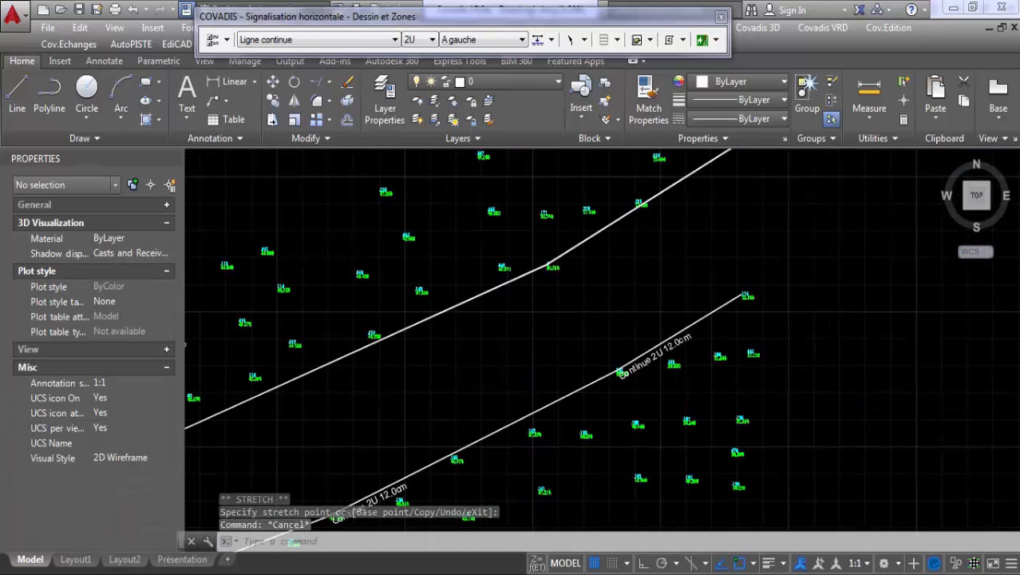
pyautogui.scroll(4, 587, 303)
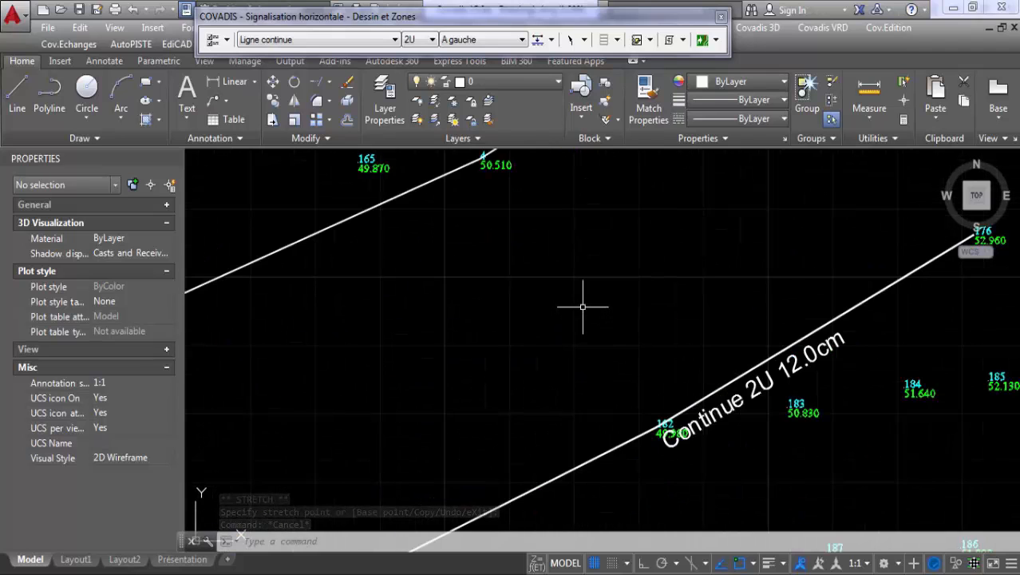
pyautogui.scroll(-4, 582, 306)
pyautogui.scroll(5, 491, 416)
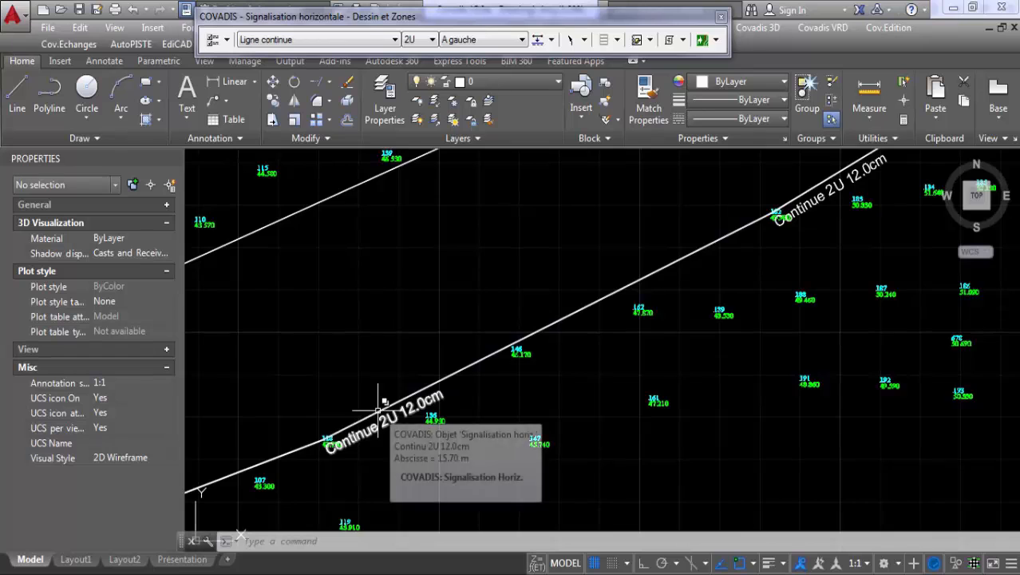
pyautogui.scroll(-2, 373, 393)
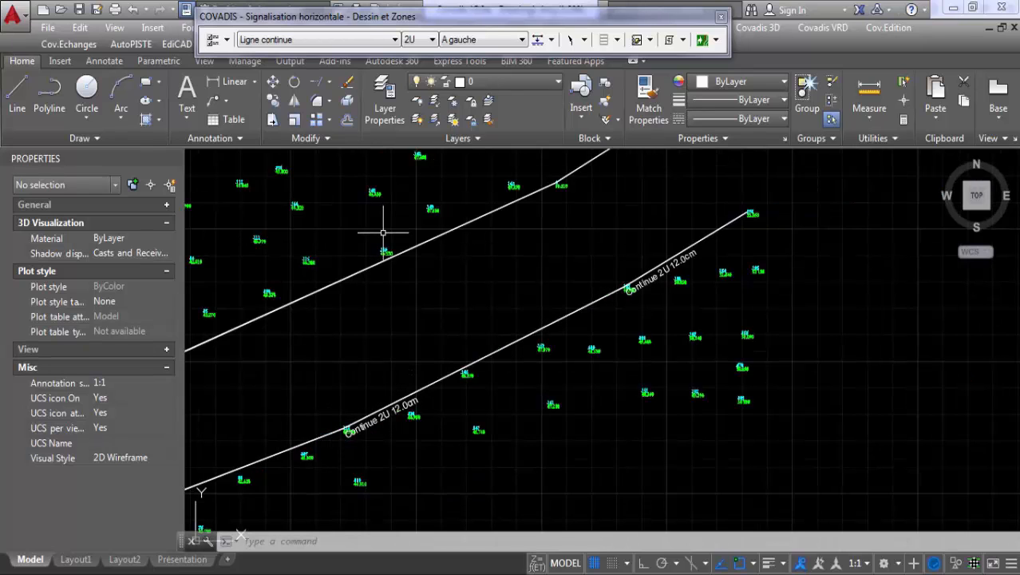
pyautogui.scroll(-5, 418, 301)
pyautogui.scroll(6, 392, 328)
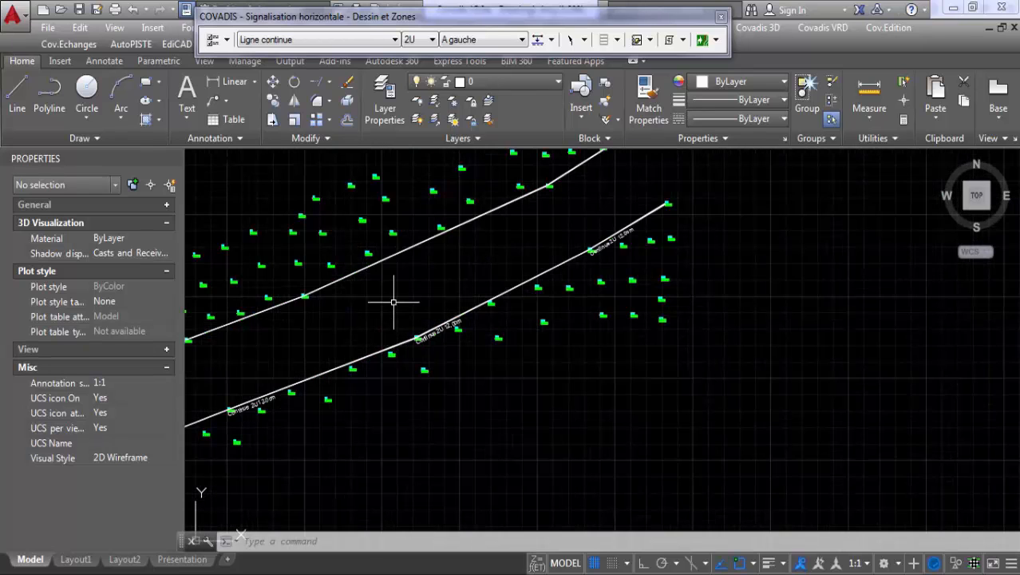
pyautogui.scroll(3, 349, 380)
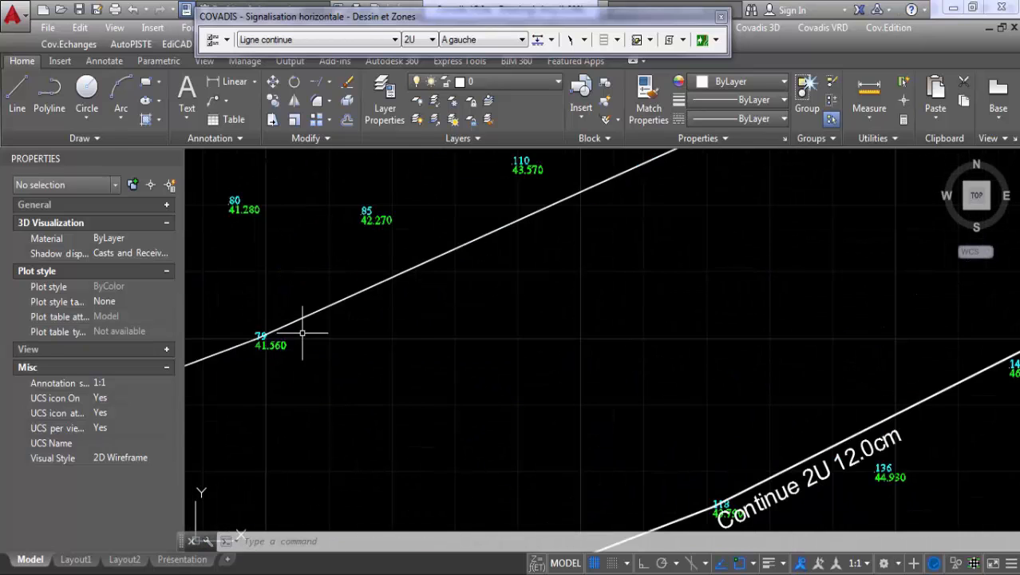
pyautogui.moveTo(301, 334); pyautogui.dragTo(465, 334, button='middle')
pyautogui.scroll(-5, 505, 307)
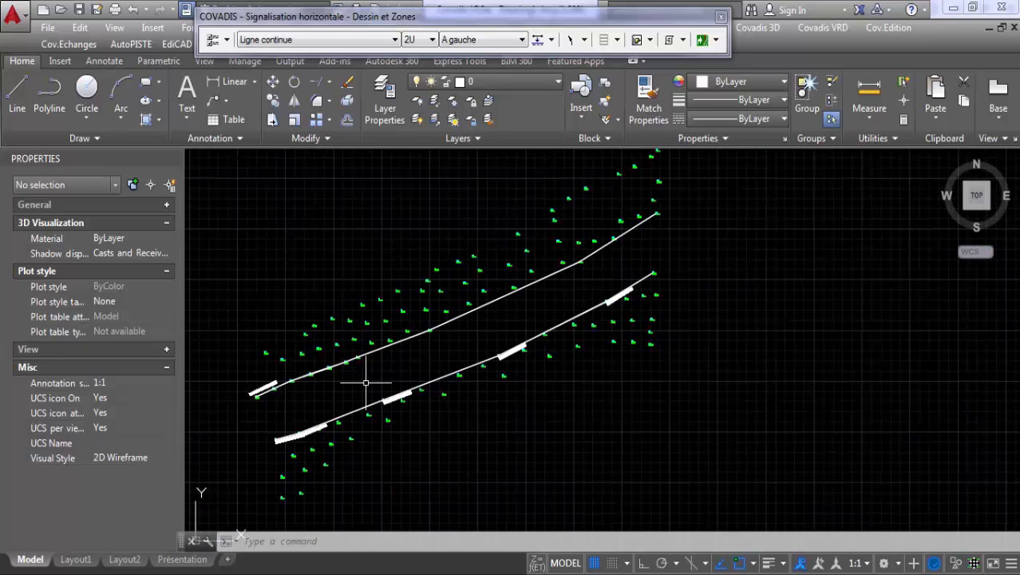
pyautogui.click(720, 17)
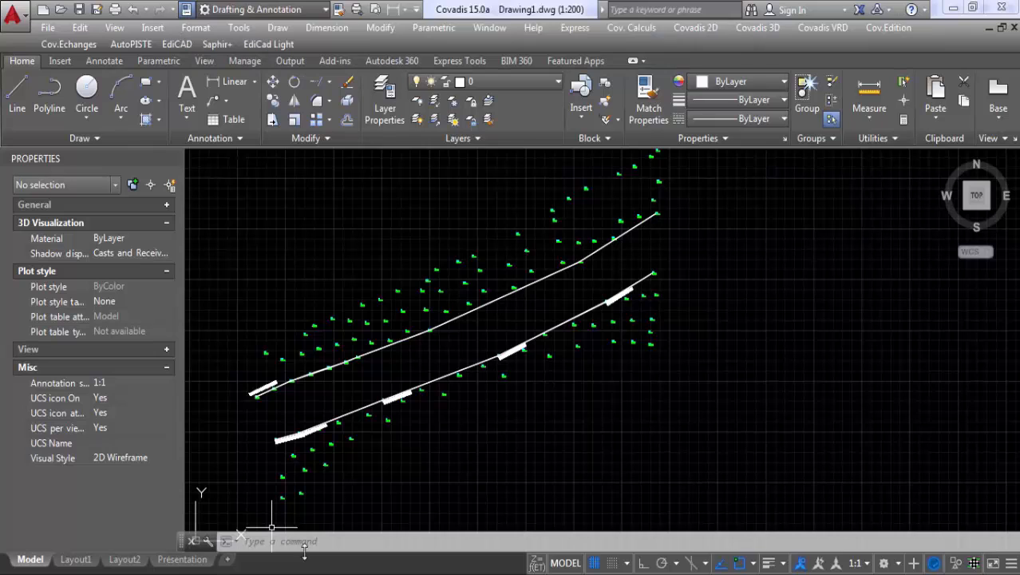
# - Switch to daniel-Model.pdf in Foxit PhantomPDF and examine the building outlines and corner elevations above the upper road edge
pyautogui.click(303, 573)
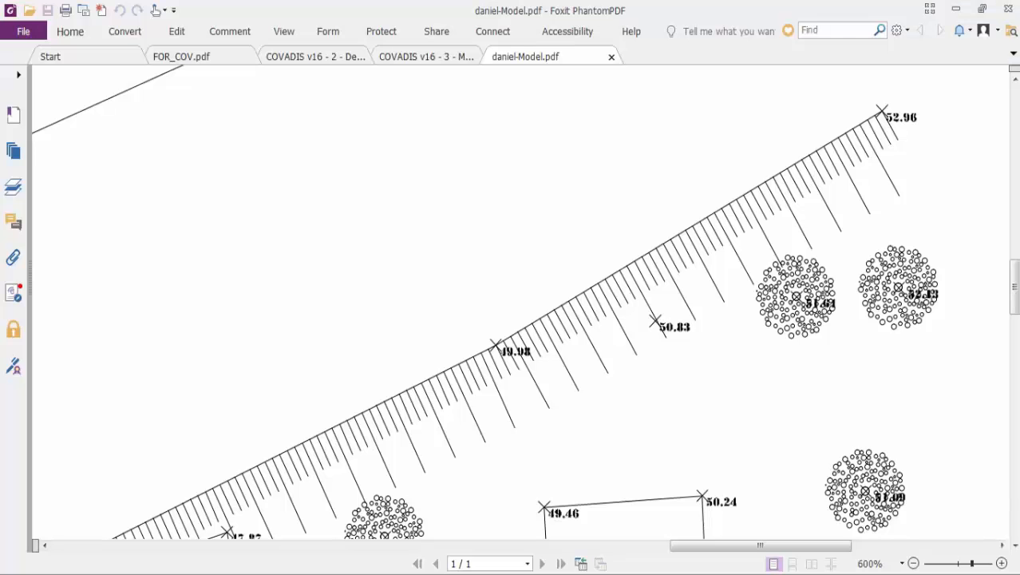
pyautogui.scroll(-3, 545, 479)
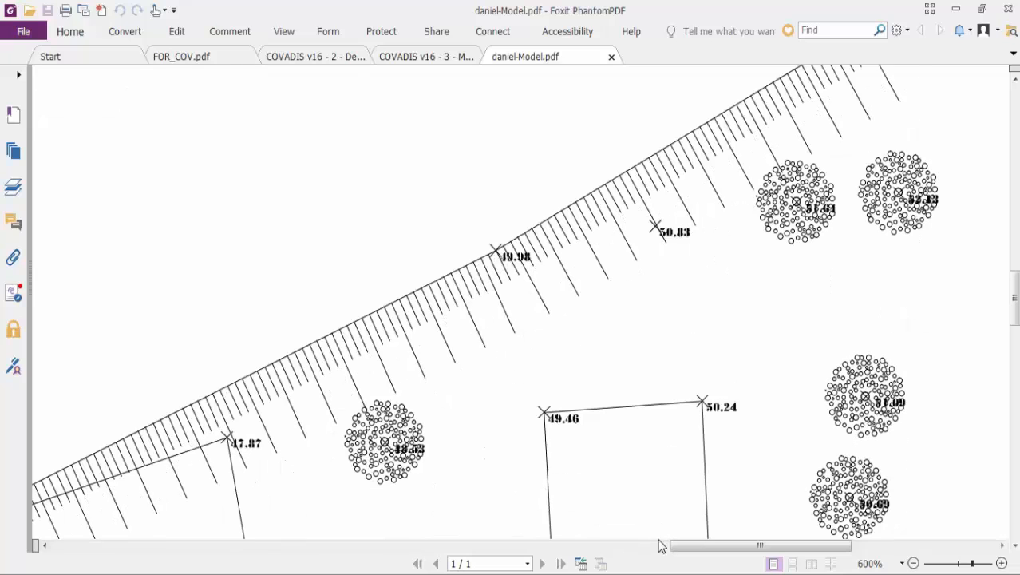
pyautogui.moveTo(699, 553); pyautogui.dragTo(633, 550)
pyautogui.keyDown('ctrl'); pyautogui.scroll(-5, 378, 369); pyautogui.keyUp('ctrl')
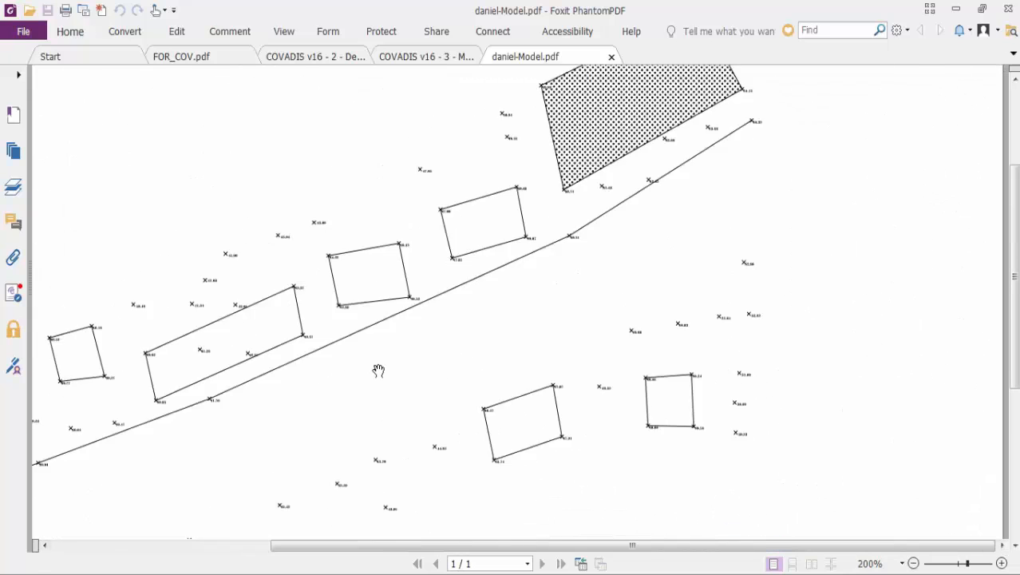
pyautogui.moveTo(546, 547)
pyautogui.mouseDown()
pyautogui.moveTo(398, 547)
pyautogui.moveTo(336, 357)
pyautogui.mouseUp()
pyautogui.keyDown('ctrl'); pyautogui.scroll(-1, 447, 366); pyautogui.keyUp('ctrl')
pyautogui.keyDown('ctrl'); pyautogui.scroll(4, 515, 343); pyautogui.keyUp('ctrl')
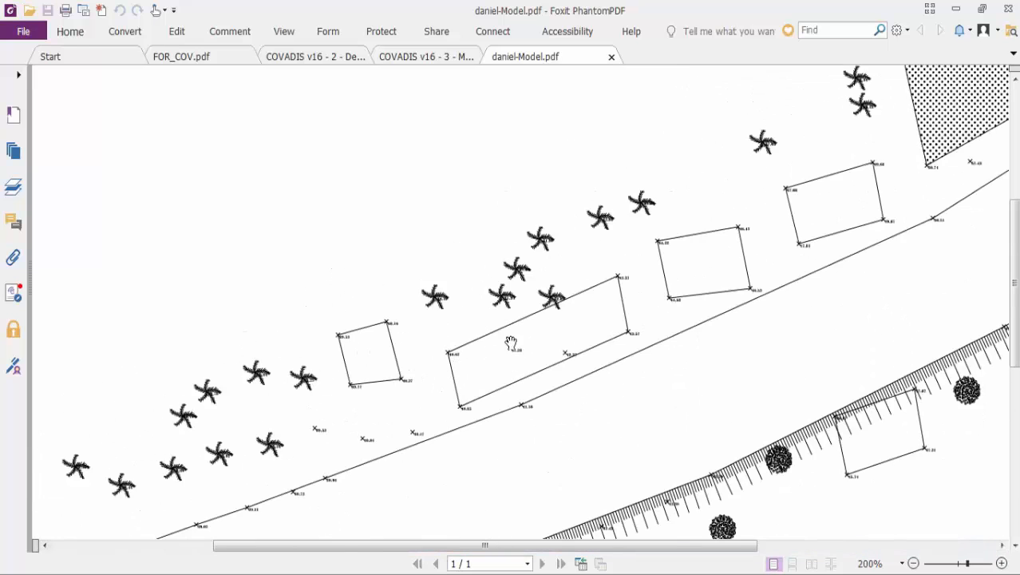
pyautogui.keyDown('ctrl'); pyautogui.scroll(1, 523, 342); pyautogui.keyUp('ctrl')
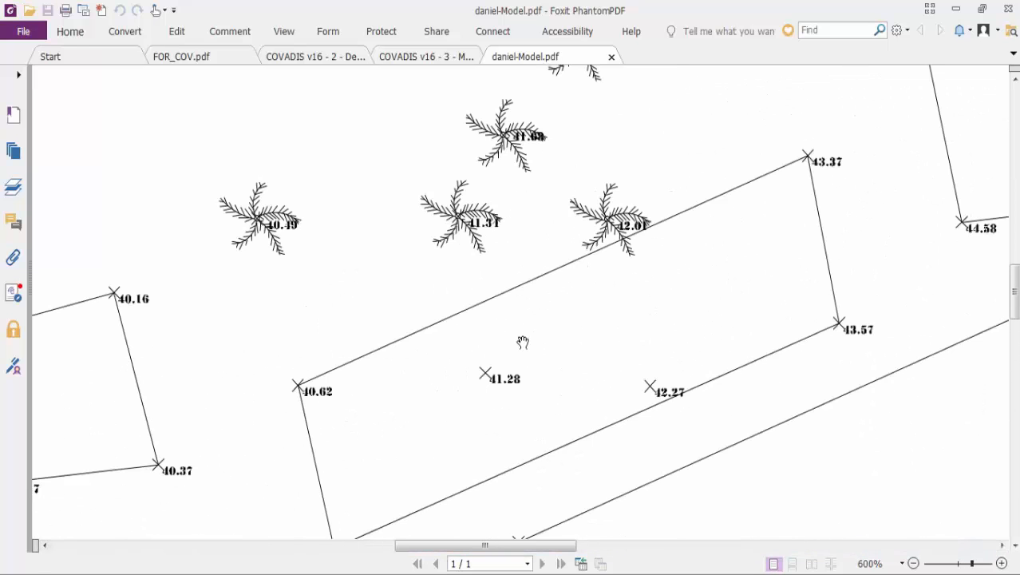
pyautogui.keyDown('ctrl'); pyautogui.scroll(-1, 523, 342); pyautogui.keyUp('ctrl')
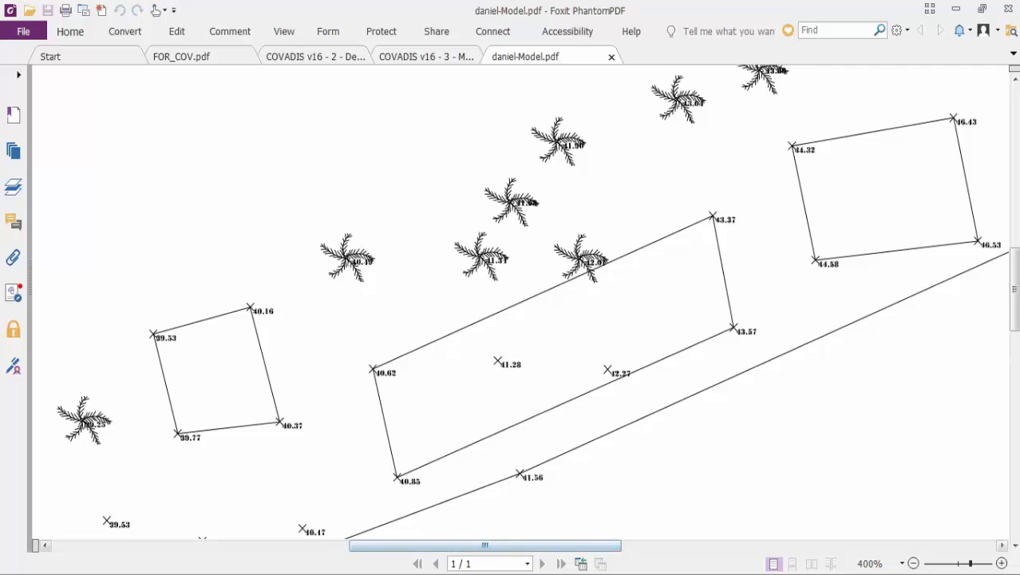
# - Switch to Drawing1.dwg in Covadis, start Dessin des Bâtiments, set the building hatch colour to Vert and save the modified settings
pyautogui.moveTo(456, 551)
pyautogui.click(310, 525)
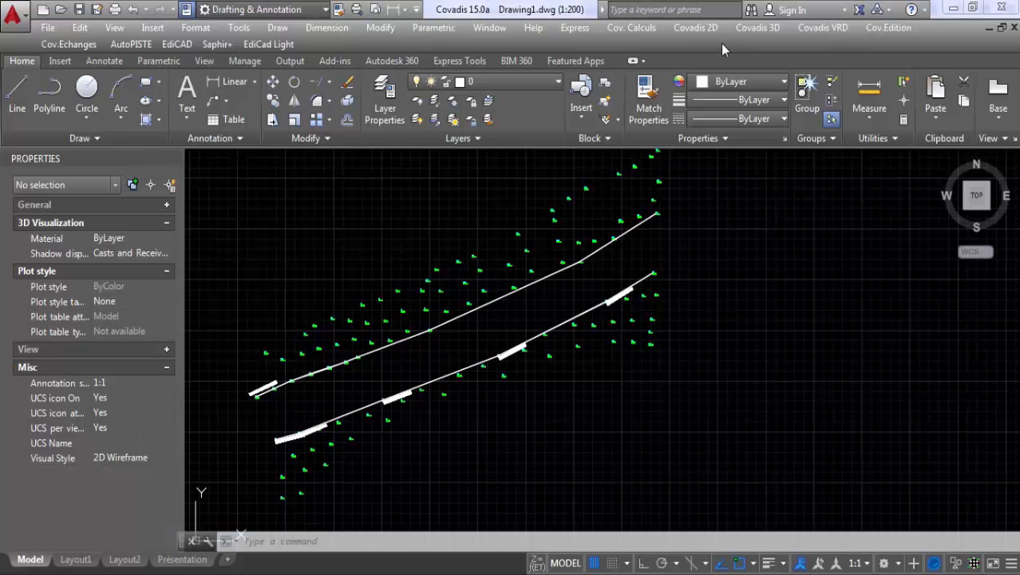
pyautogui.click(694, 27)
pyautogui.moveTo(724, 194)
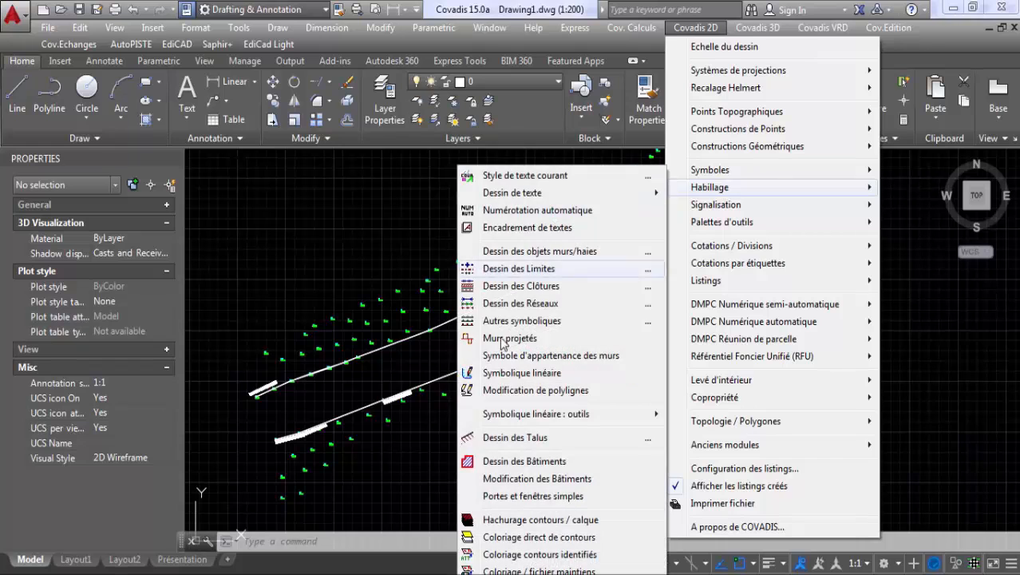
pyautogui.click(542, 461)
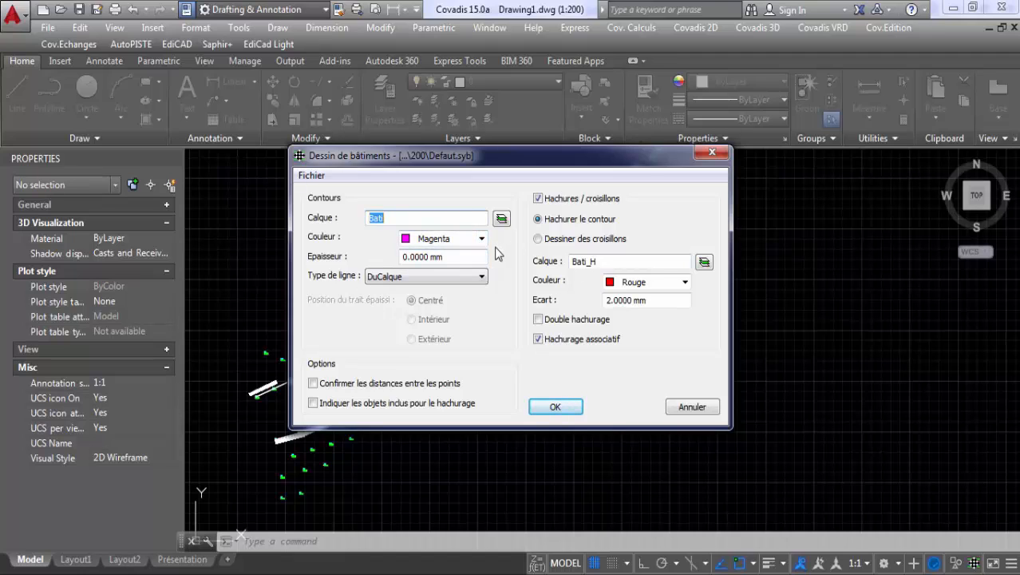
pyautogui.click(605, 262)
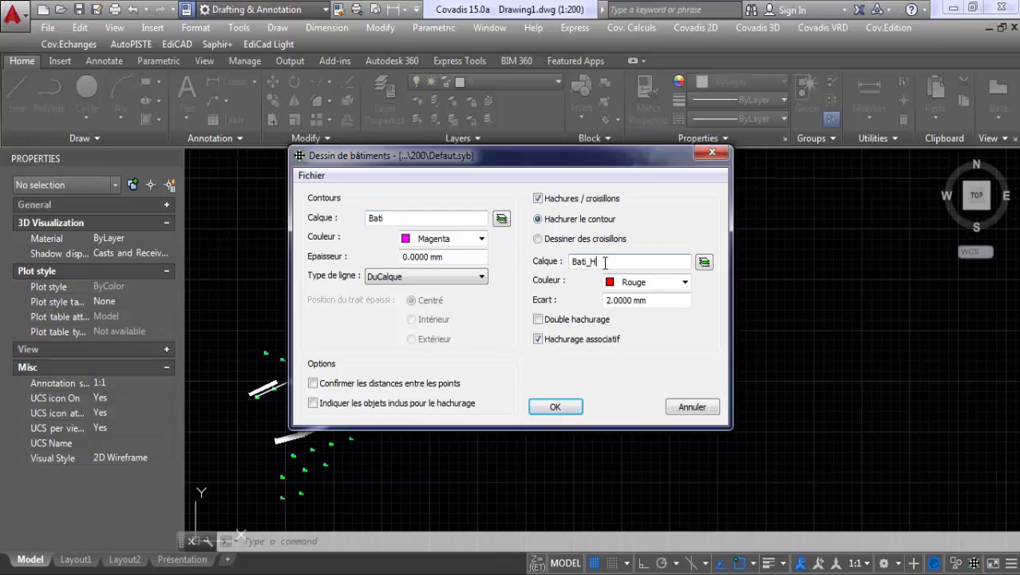
pyautogui.click(659, 285)
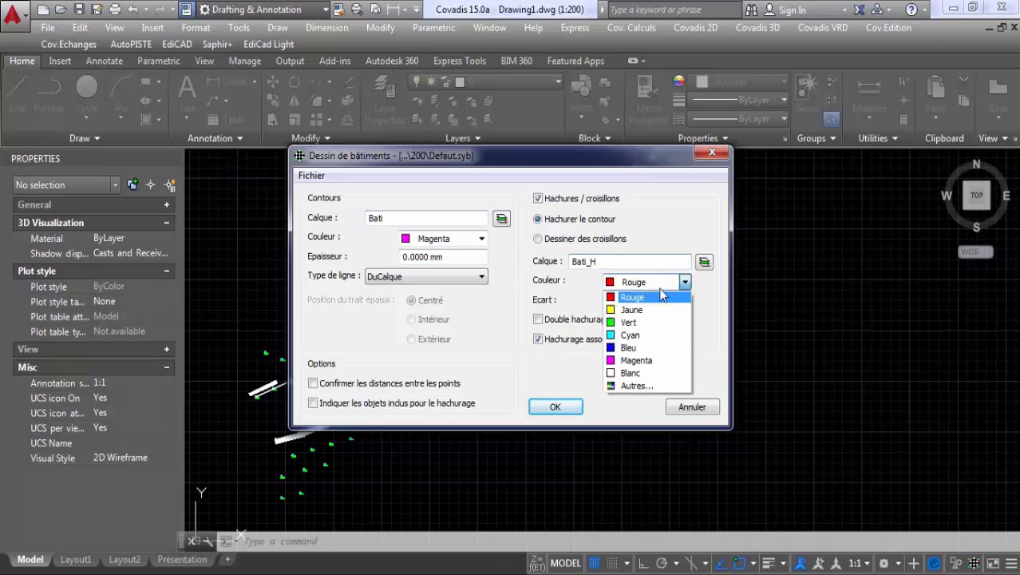
pyautogui.click(637, 324)
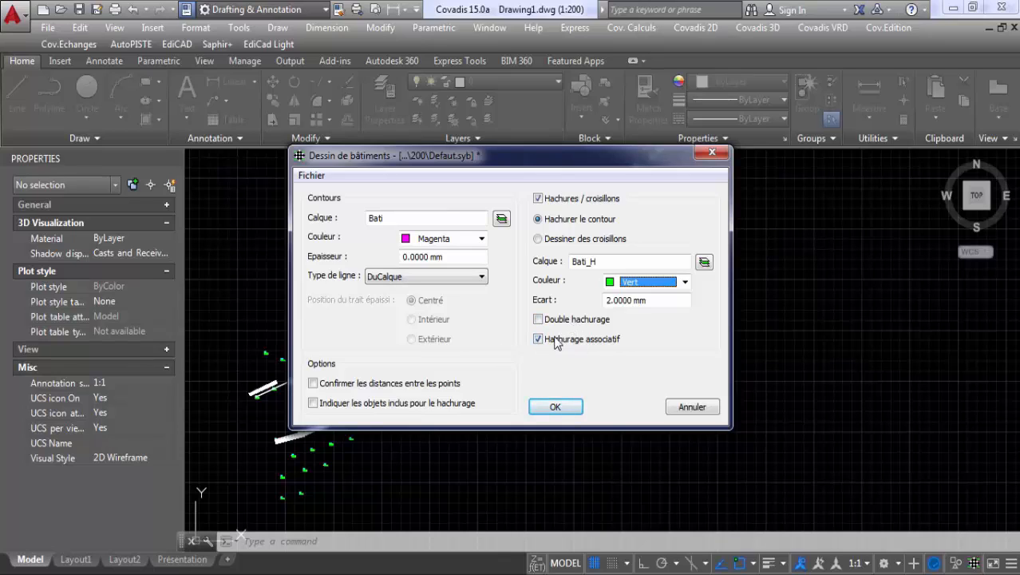
pyautogui.click(555, 407)
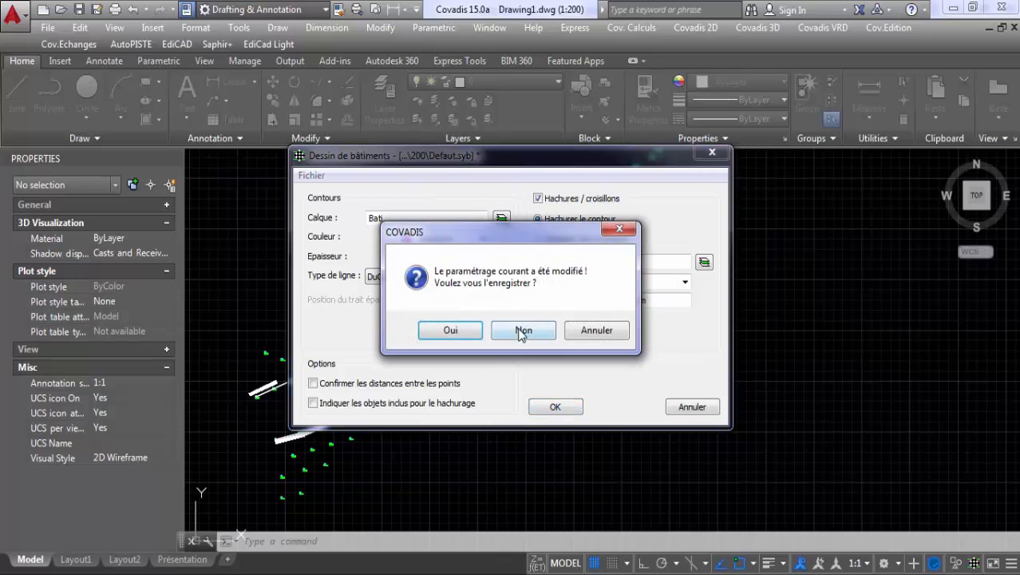
pyautogui.click(451, 331)
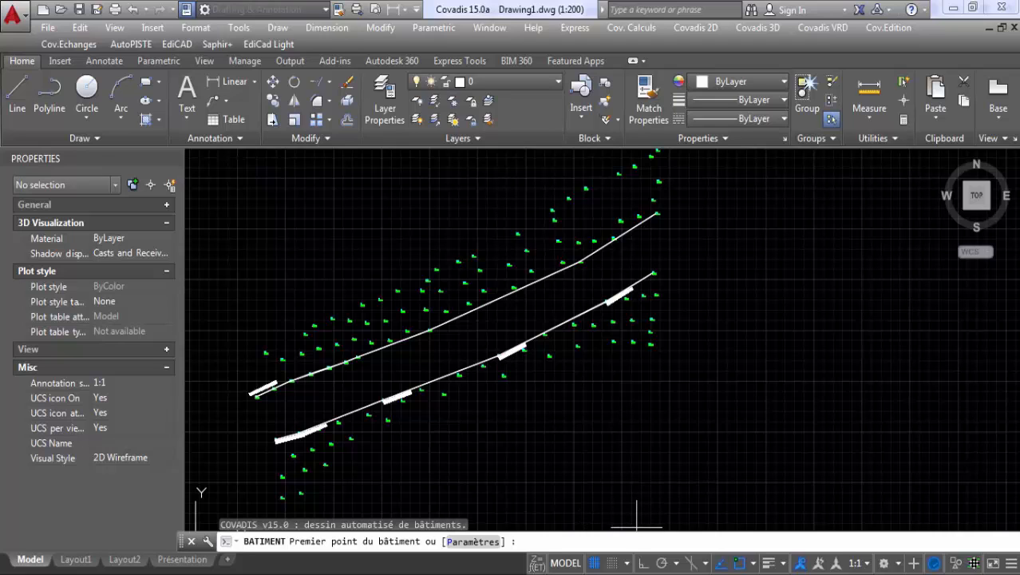
# - Compare the building corner elevations in daniel-Model.pdf with the survey points in Drawing1.dwg to locate the westernmost building's corners
pyautogui.hotkey('alt', 'Tab')
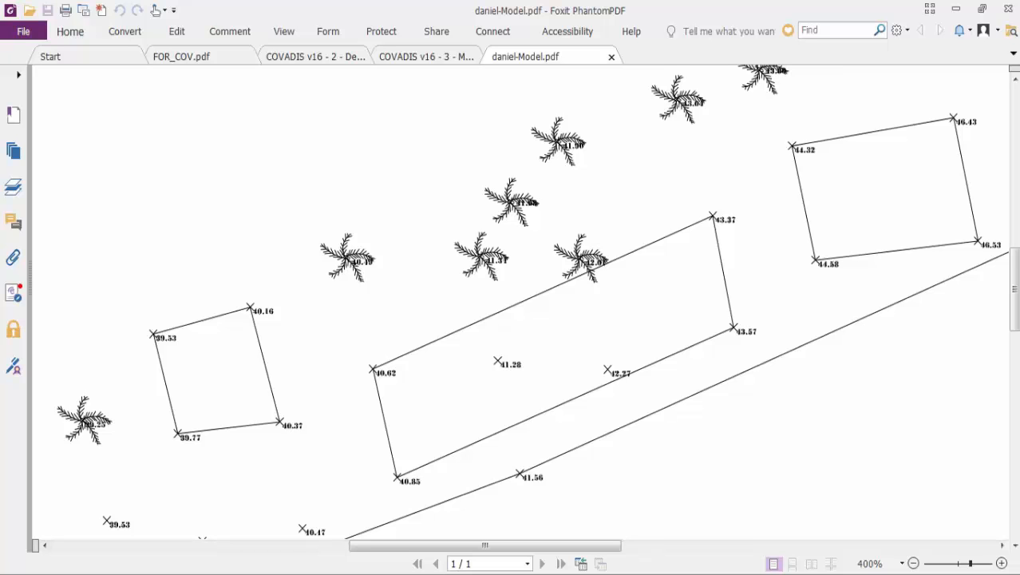
pyautogui.hotkey('alt', 'Tab')
pyautogui.scroll(6, 409, 327)
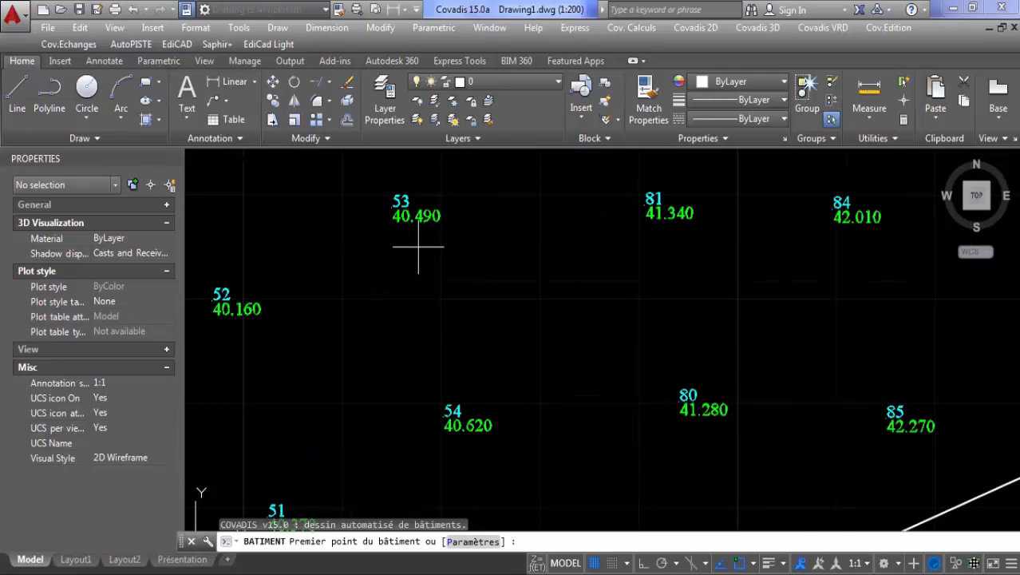
pyautogui.scroll(-2, 418, 247)
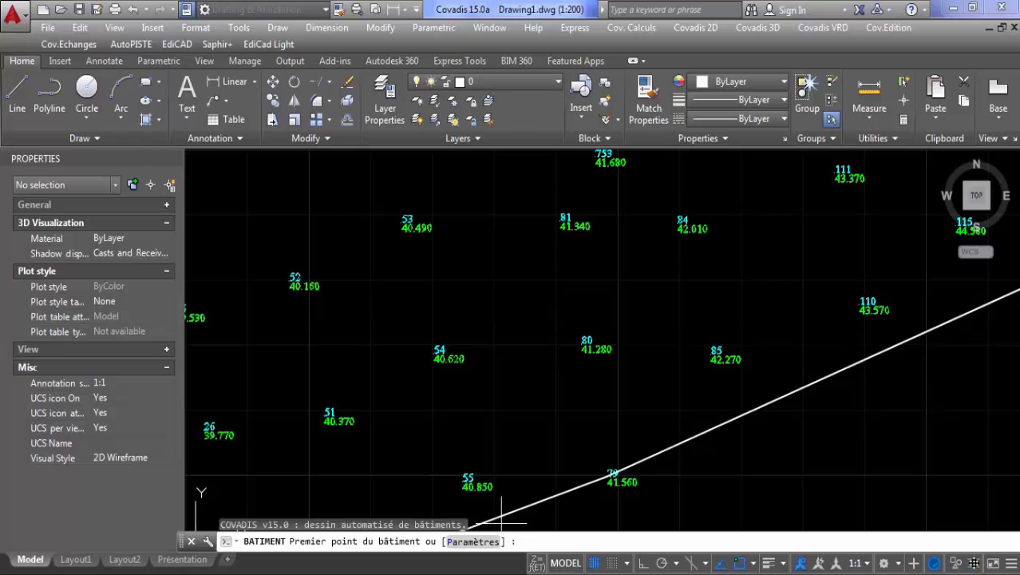
pyautogui.hotkey('alt', 'Tab')
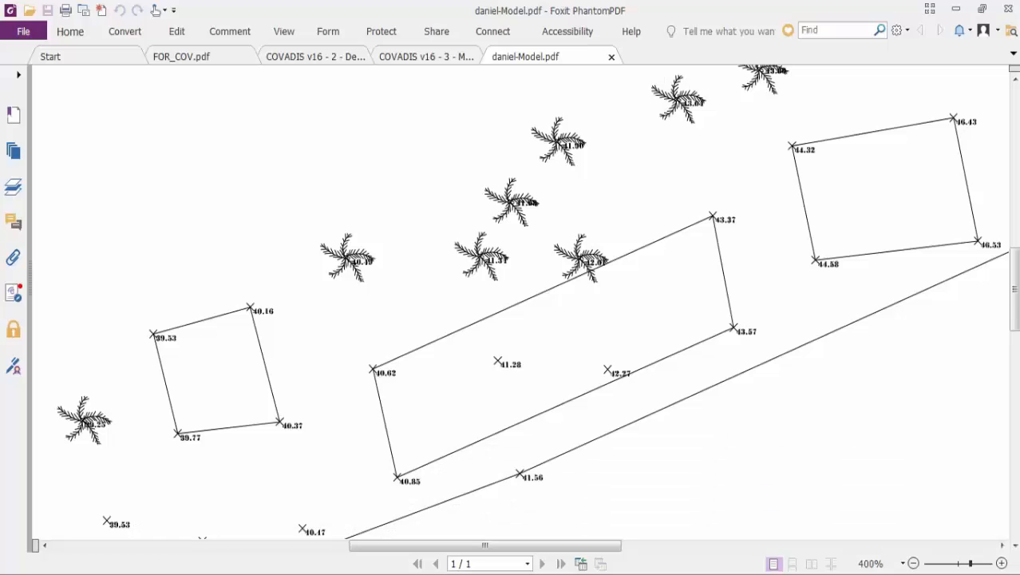
pyautogui.hotkey('alt', 'Tab')
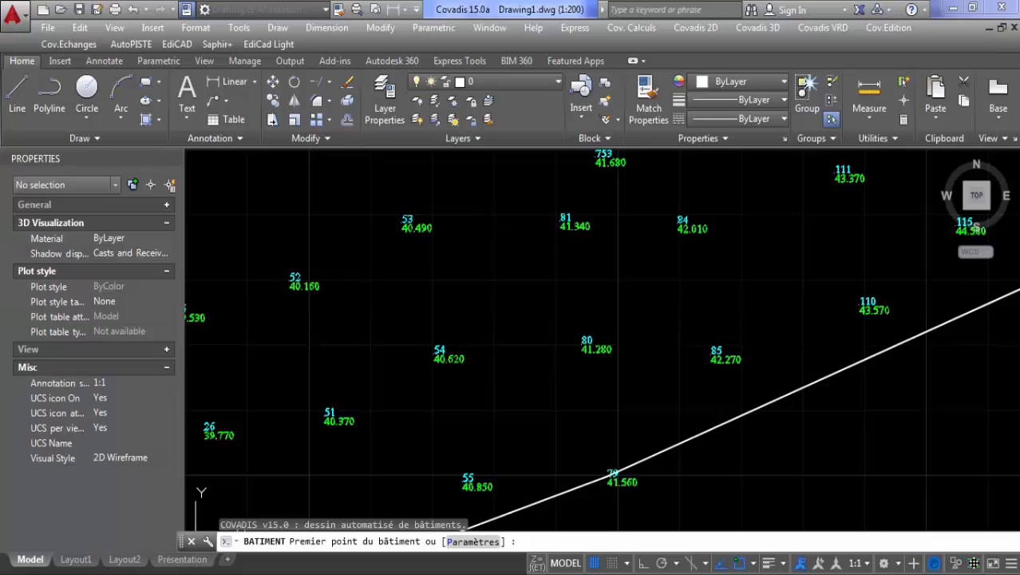
pyautogui.scroll(-5, 470, 337)
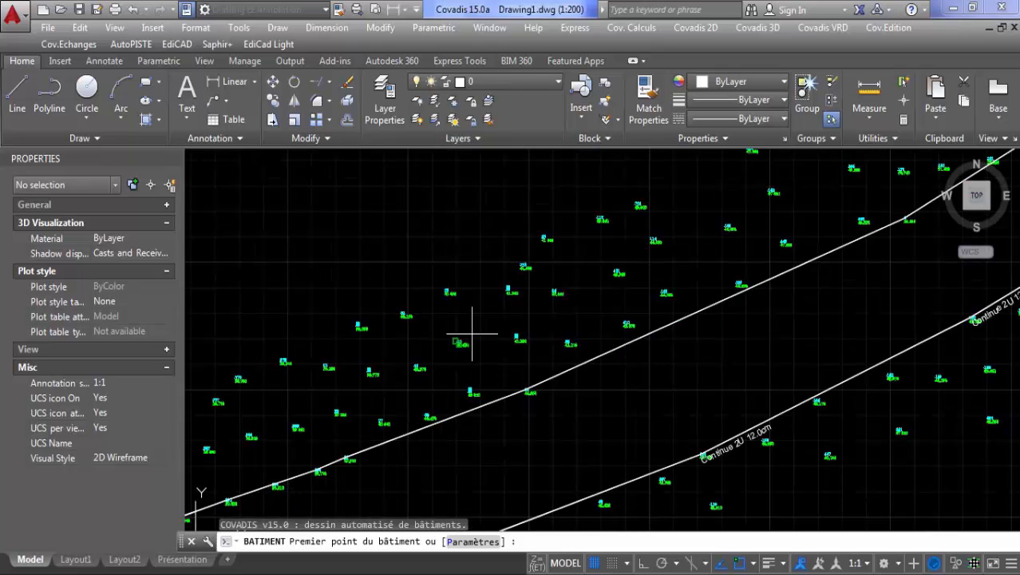
pyautogui.scroll(4, 443, 349)
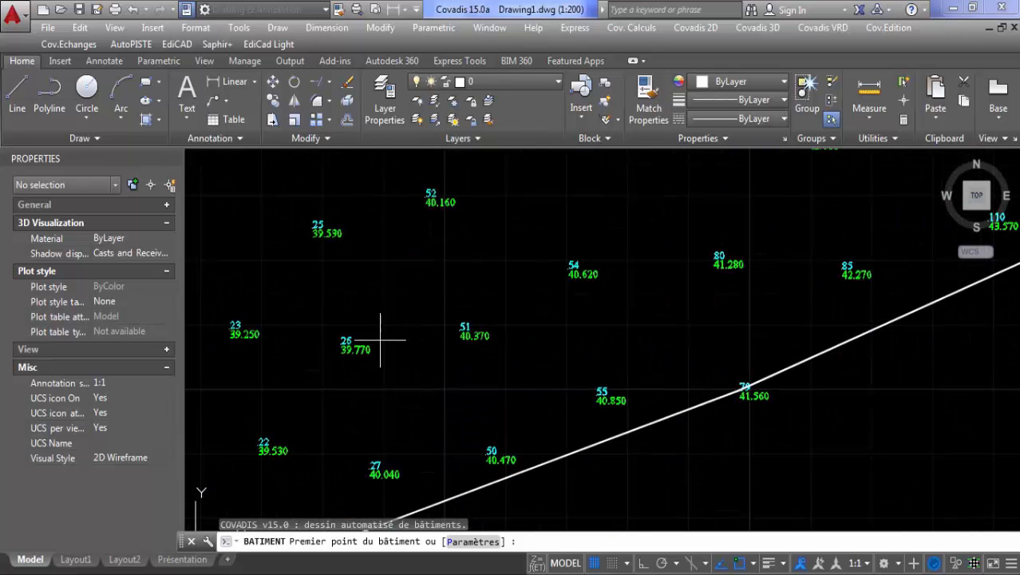
pyautogui.moveTo(366, 338); pyautogui.dragTo(421, 331, button='middle')
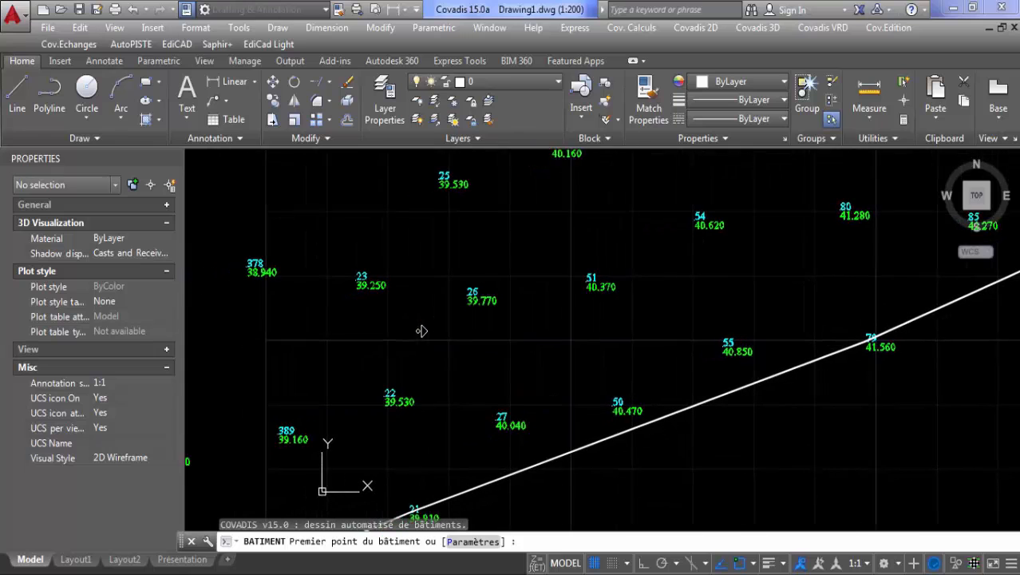
pyautogui.moveTo(501, 182); pyautogui.dragTo(499, 233, button='middle')
# - Start the first building outline at survey point 25 and draw its first side to point 52
pyautogui.scroll(6, 405, 228)
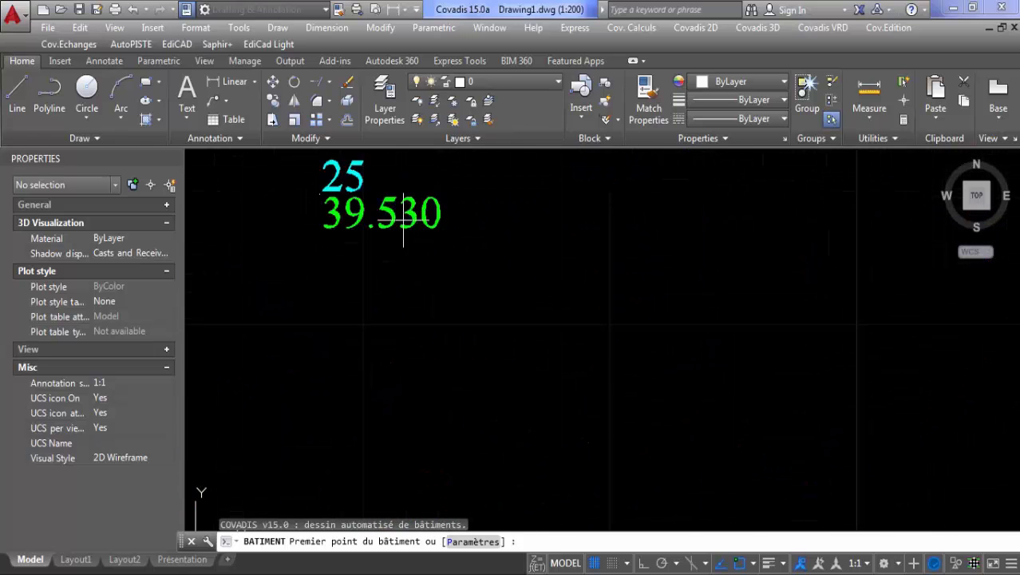
pyautogui.scroll(2, 316, 205)
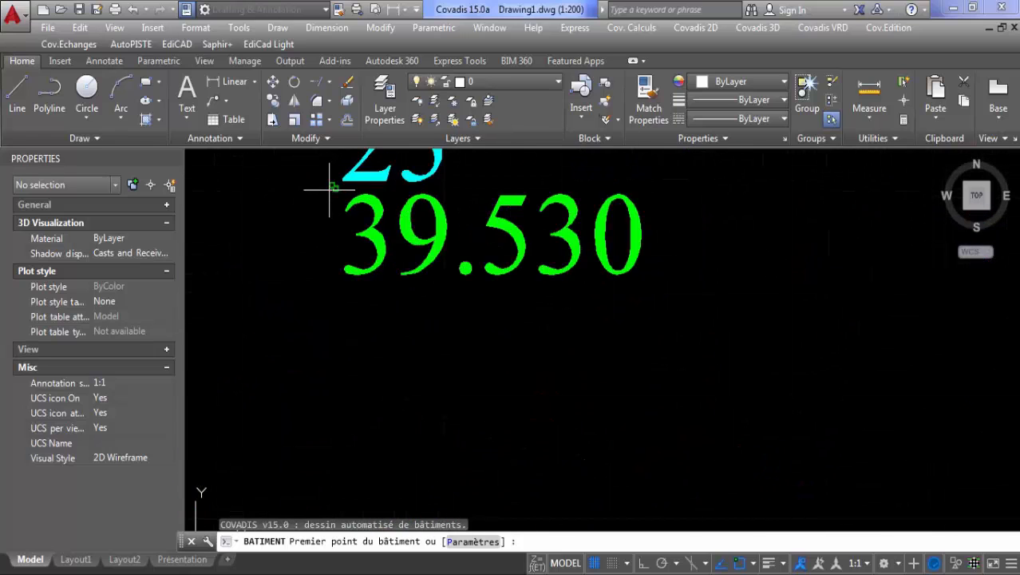
pyautogui.click(334, 189)
pyautogui.scroll(-5, 331, 249)
pyautogui.scroll(5, 479, 255)
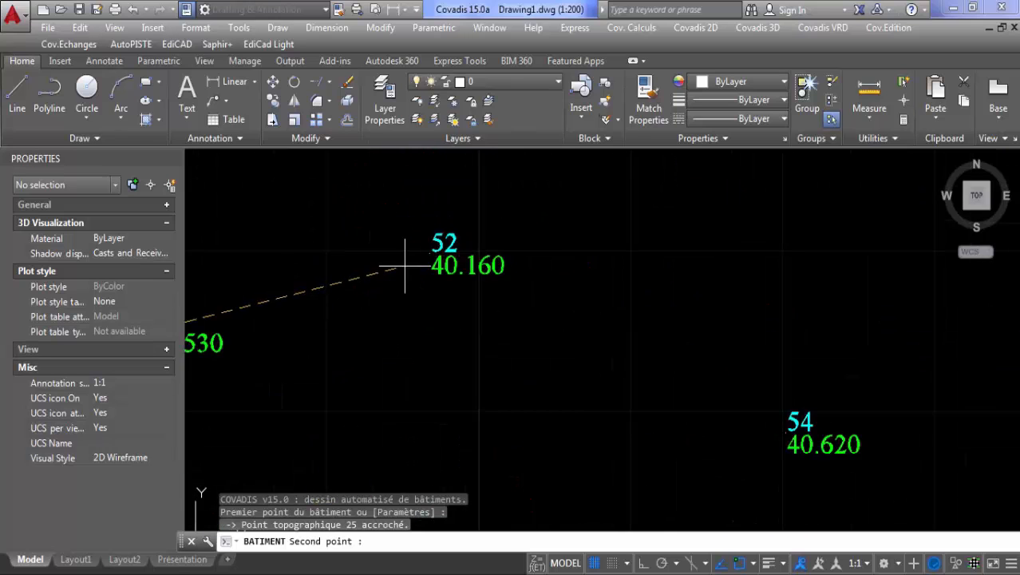
pyautogui.click(552, 177)
pyautogui.scroll(-5, 552, 177)
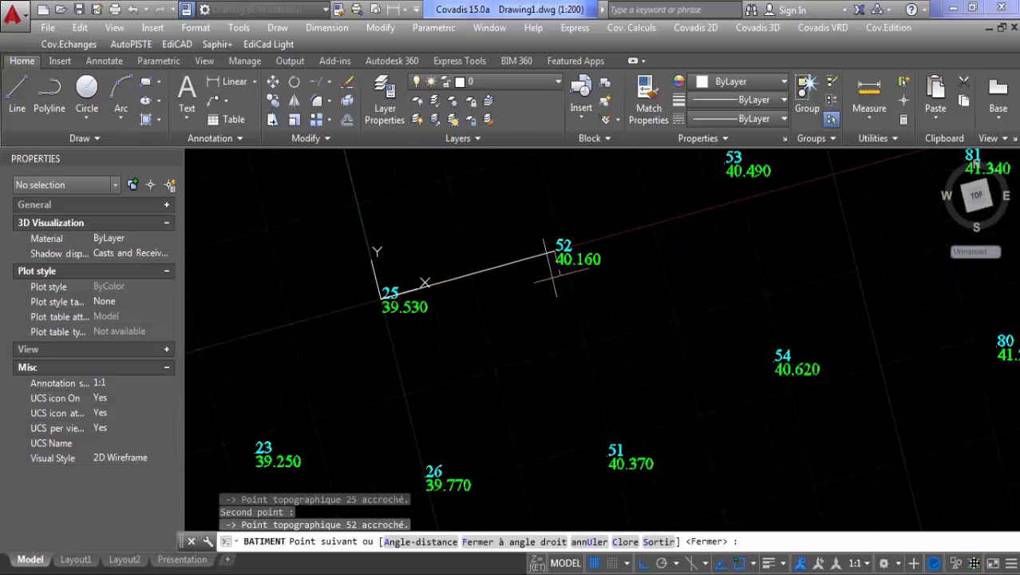
# - With Ortho off, continue the building outline through survey points 51 and 26 and finish it with the Clore option
pyautogui.moveTo(567, 473); pyautogui.dragTo(551, 354, button='middle')
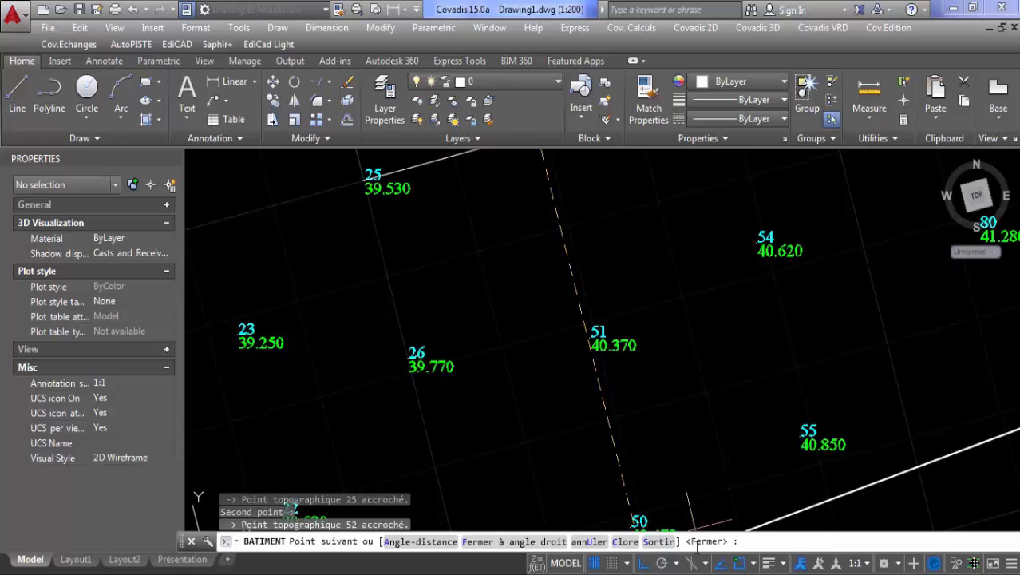
pyautogui.click(641, 564)
pyautogui.scroll(5, 590, 311)
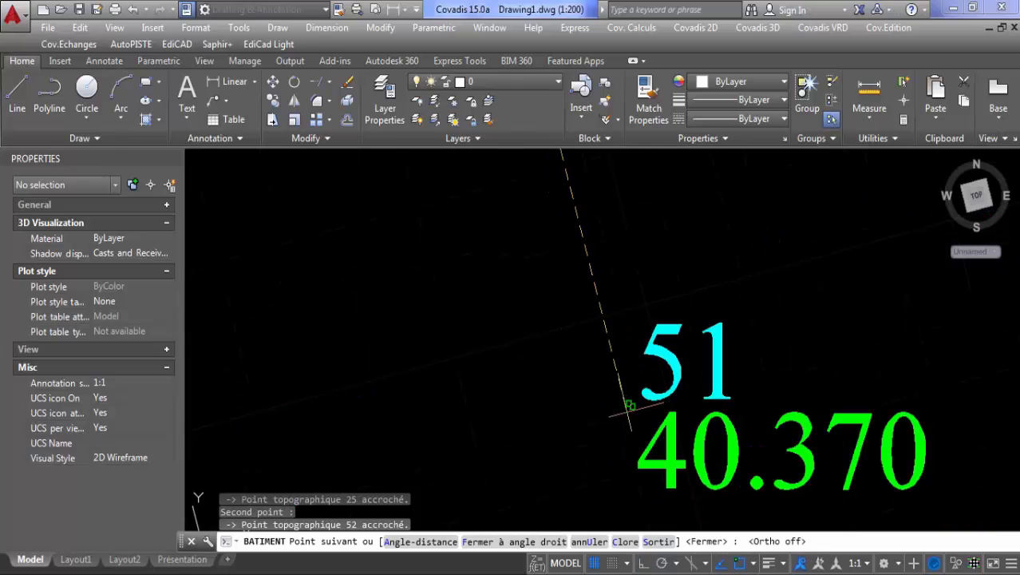
pyautogui.click(630, 405)
pyautogui.scroll(-5, 519, 399)
pyautogui.scroll(5, 345, 413)
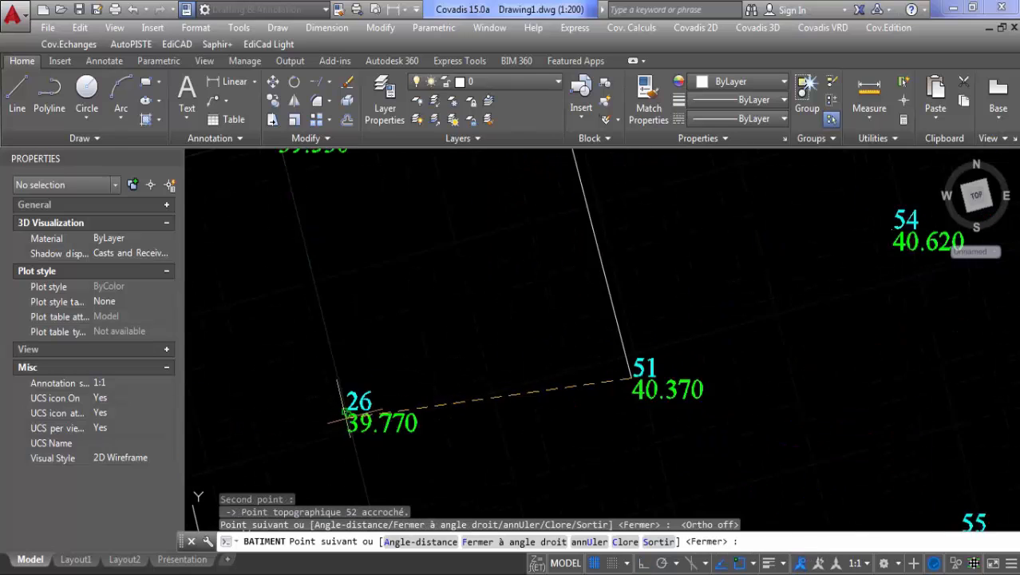
pyautogui.scroll(4, 341, 415)
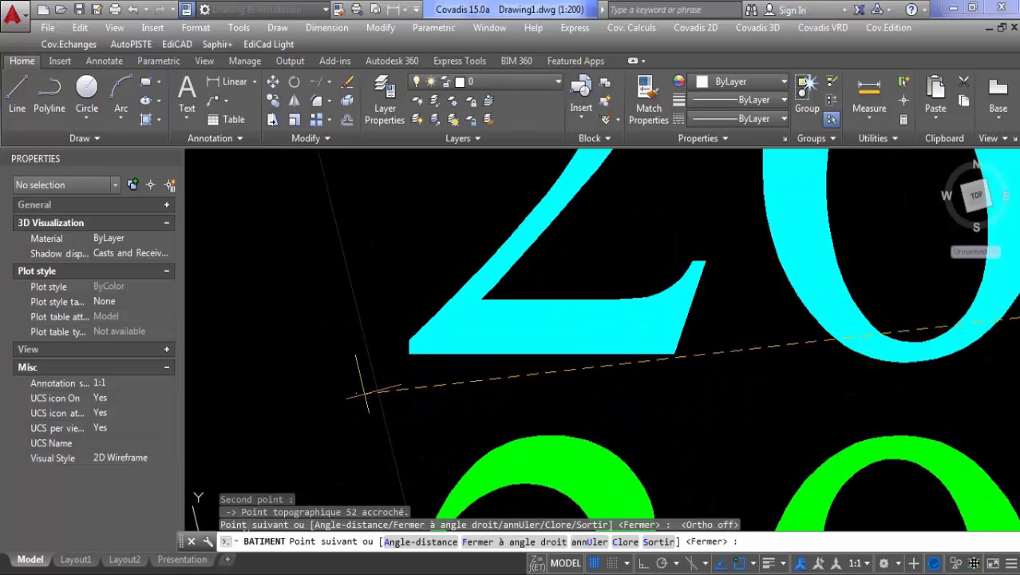
pyautogui.click(355, 392)
pyautogui.rightClick(298, 247)
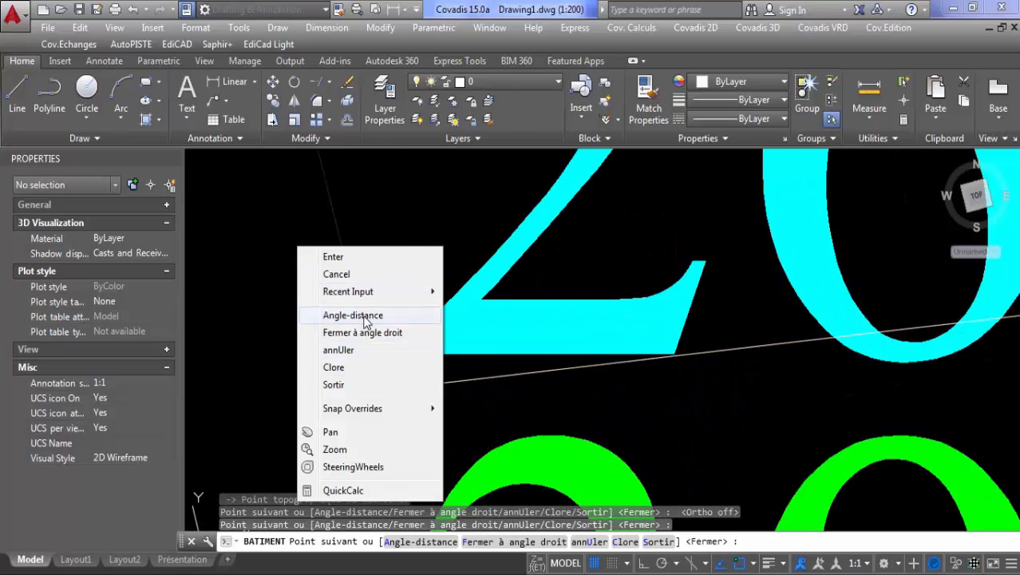
pyautogui.click(345, 368)
pyautogui.scroll(-5, 359, 286)
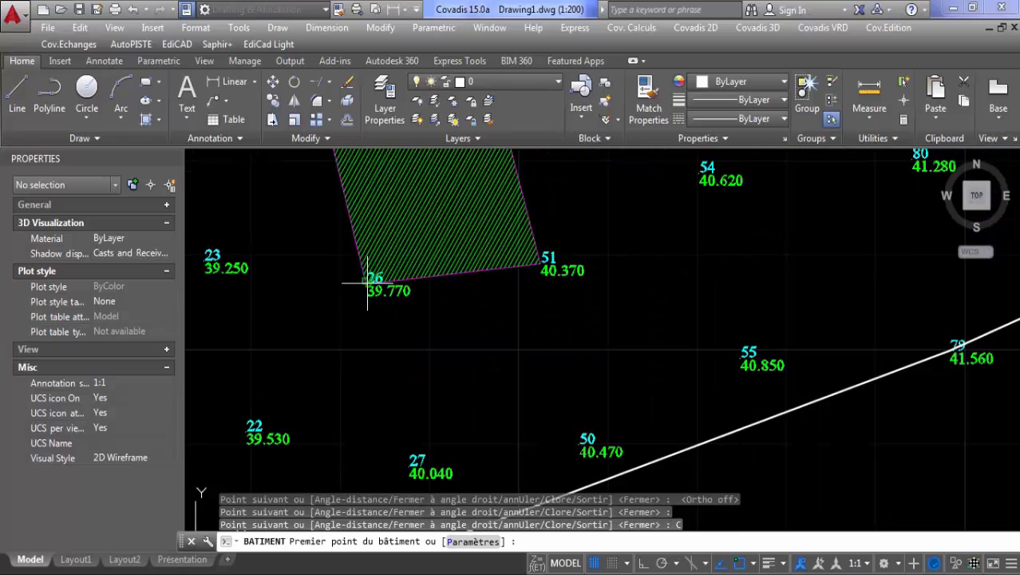
# - Examine the hatched building and check daniel-Model.pdf for the corners of the long building to its east
pyautogui.scroll(-2, 455, 312)
pyautogui.scroll(4, 467, 296)
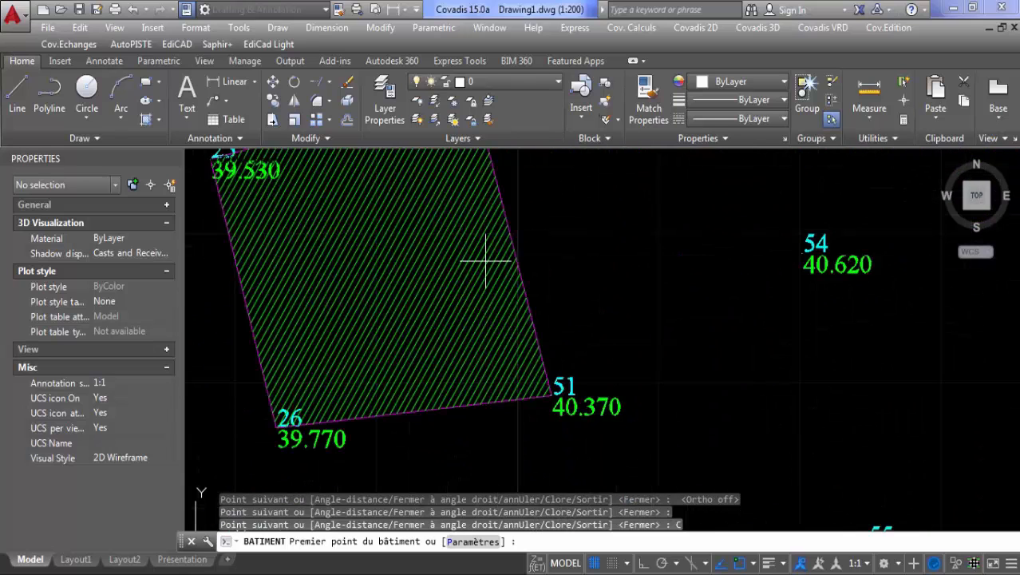
pyautogui.scroll(-3, 444, 291)
pyautogui.hotkey('alt', 'Tab')
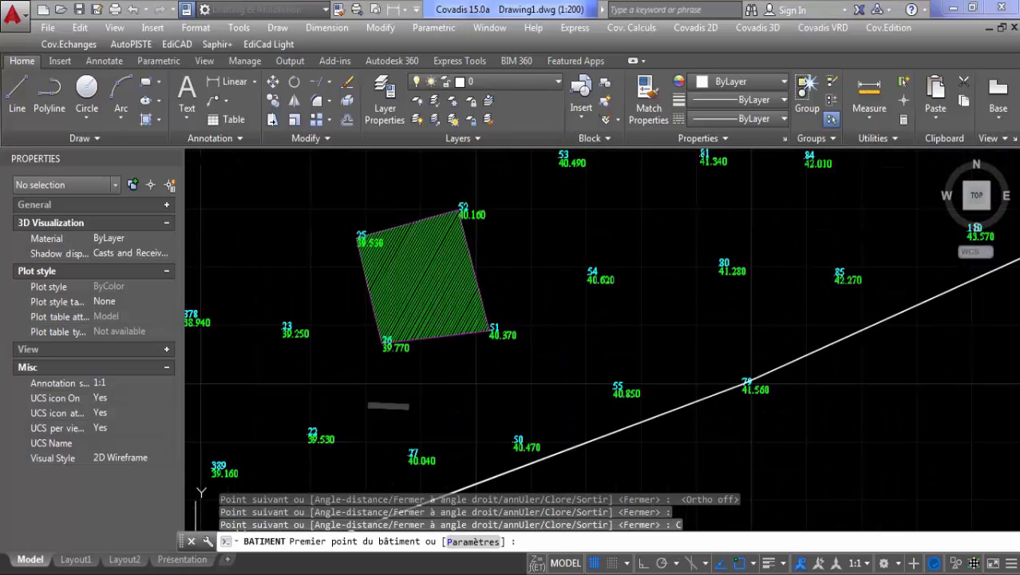
pyautogui.hotkey('alt', 'Tab')
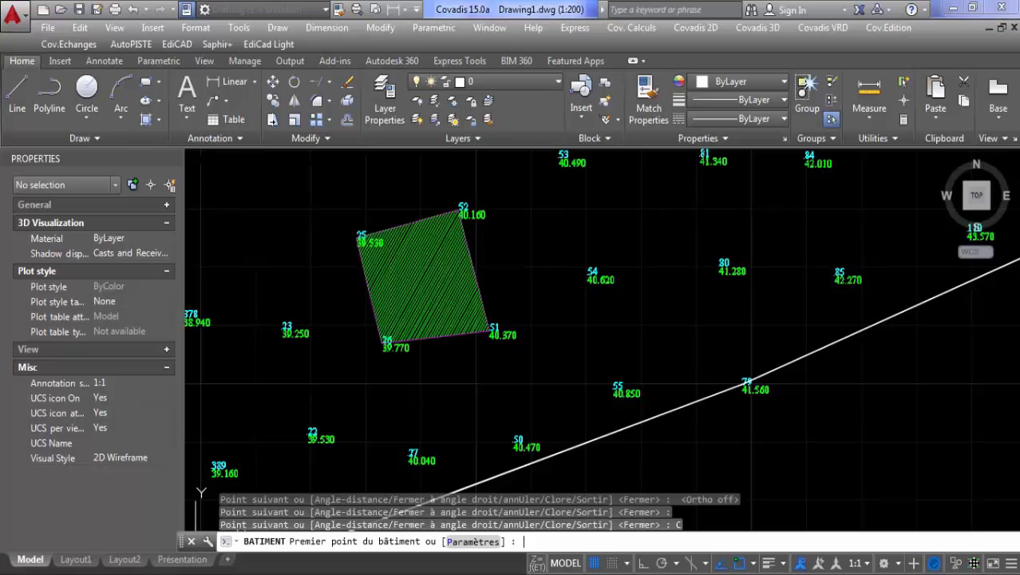
pyautogui.hotkey('alt', 'Tab')
pyautogui.hotkey('alt', 'Tab')
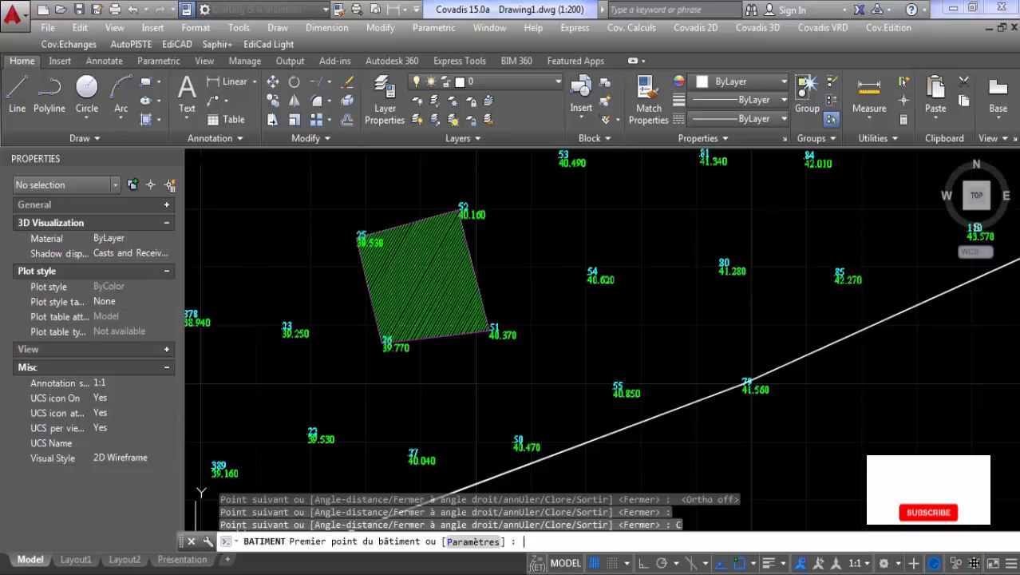
pyautogui.hotkey('alt', 'Tab')
pyautogui.hotkey('alt', 'Tab')
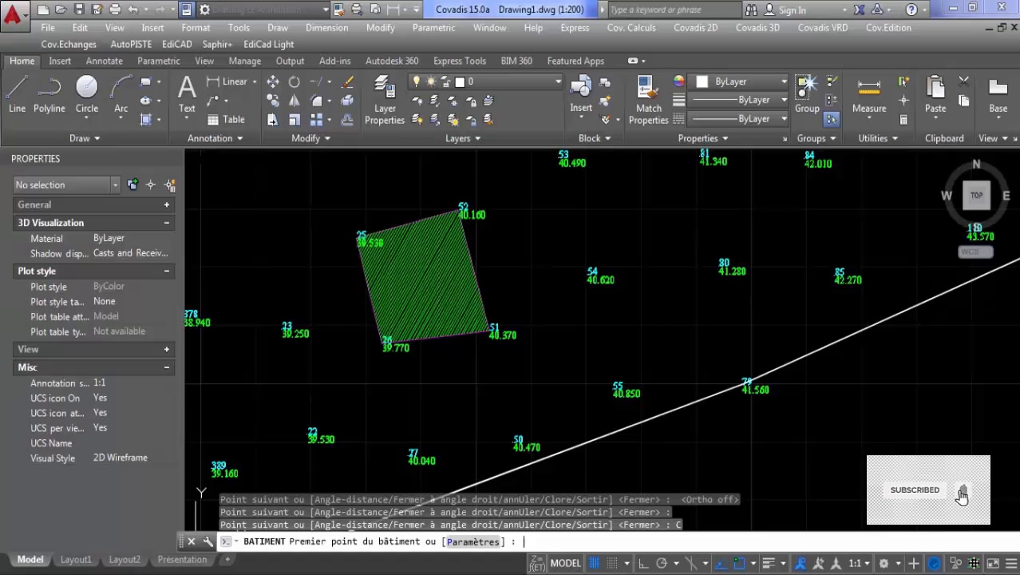
# - Start the long building's outline at survey point 54 and draw its first side to point 55
pyautogui.scroll(12, 565, 315)
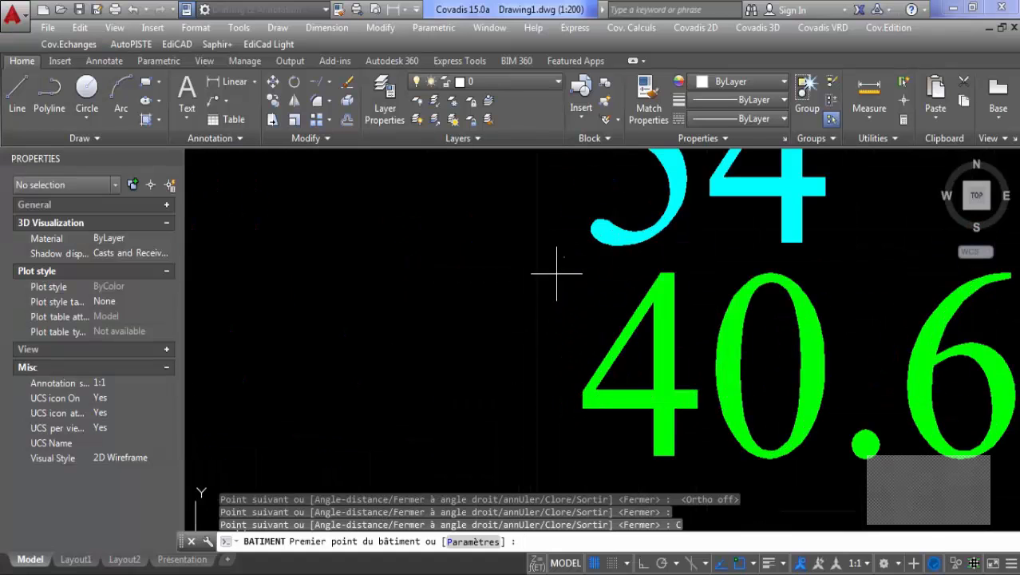
pyautogui.click(559, 257)
pyautogui.scroll(-8, 535, 200)
pyautogui.scroll(8, 534, 417)
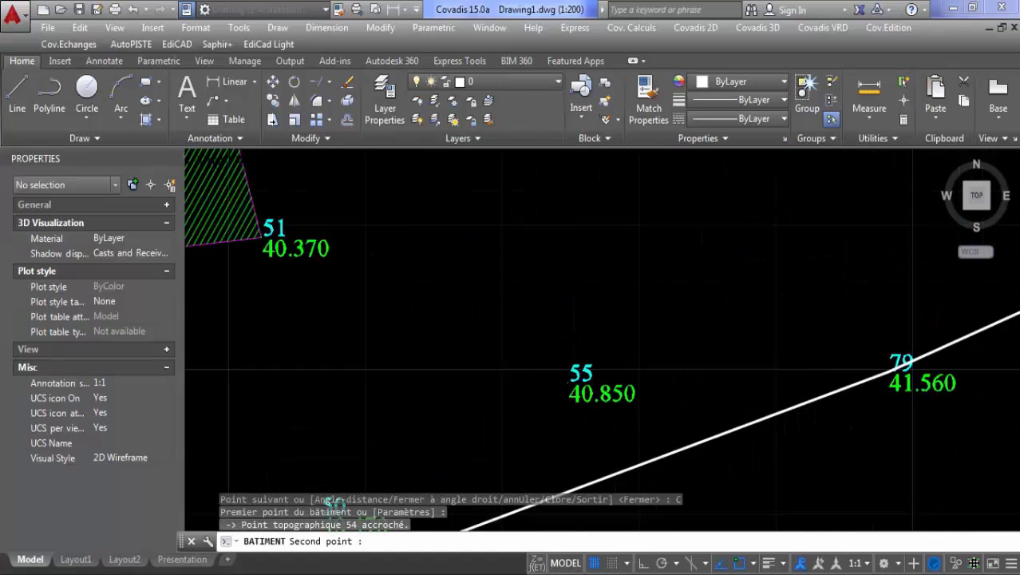
pyautogui.scroll(4, 532, 416)
pyautogui.click(482, 385)
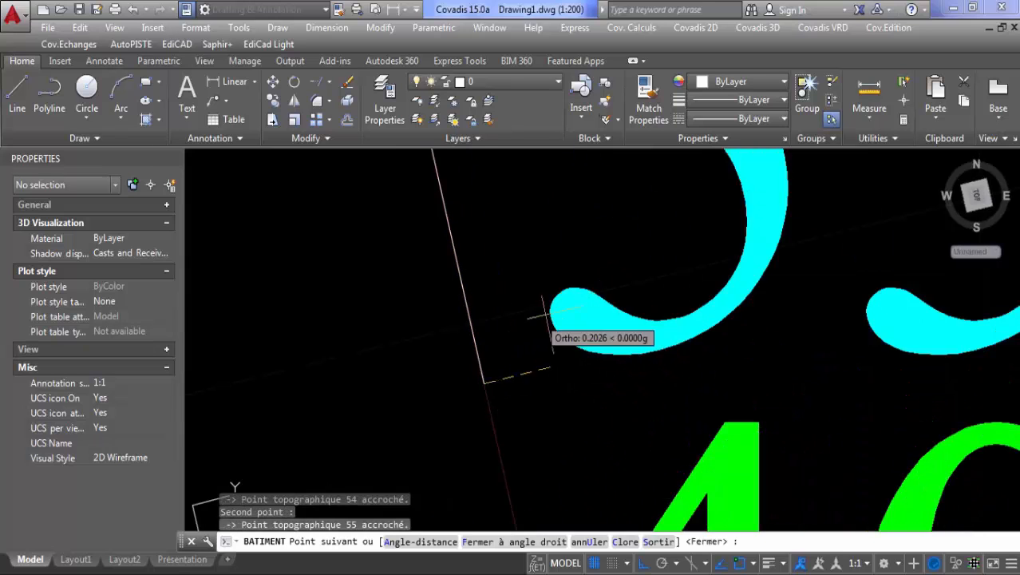
# - Turn Ortho off and extend the long building's outline to survey point 110, checking that corner's elevation in daniel-Model.pdf
pyautogui.scroll(-12, 560, 320)
pyautogui.scroll(-3, 581, 319)
pyautogui.moveTo(690, 268); pyautogui.dragTo(516, 368, button='middle')
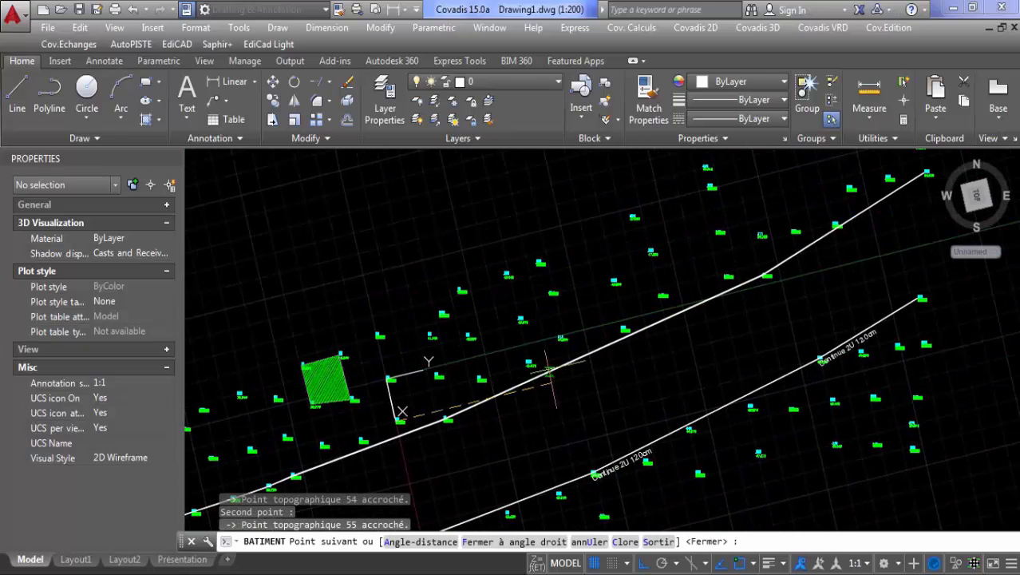
pyautogui.click(643, 564)
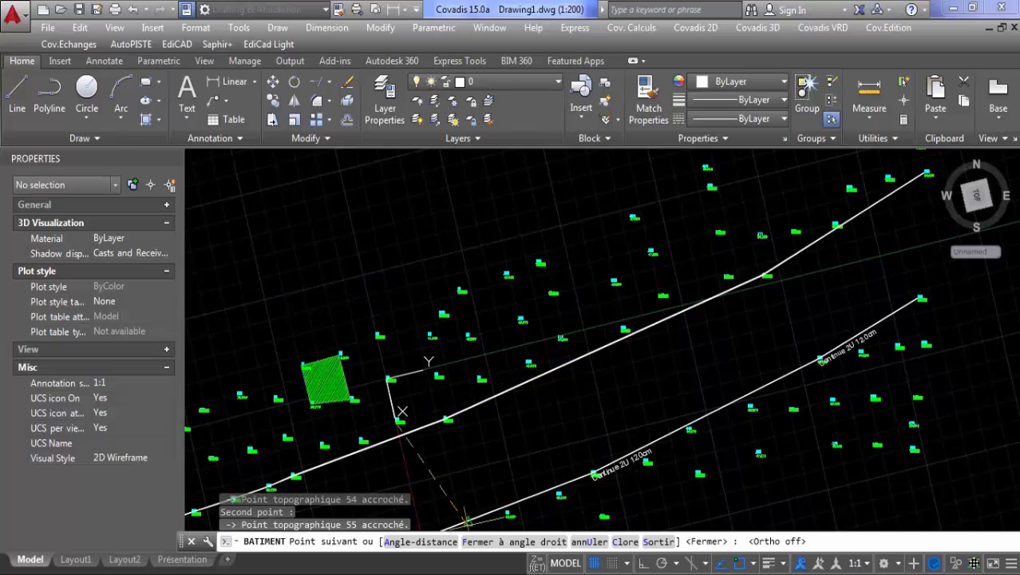
pyautogui.scroll(3, 528, 365)
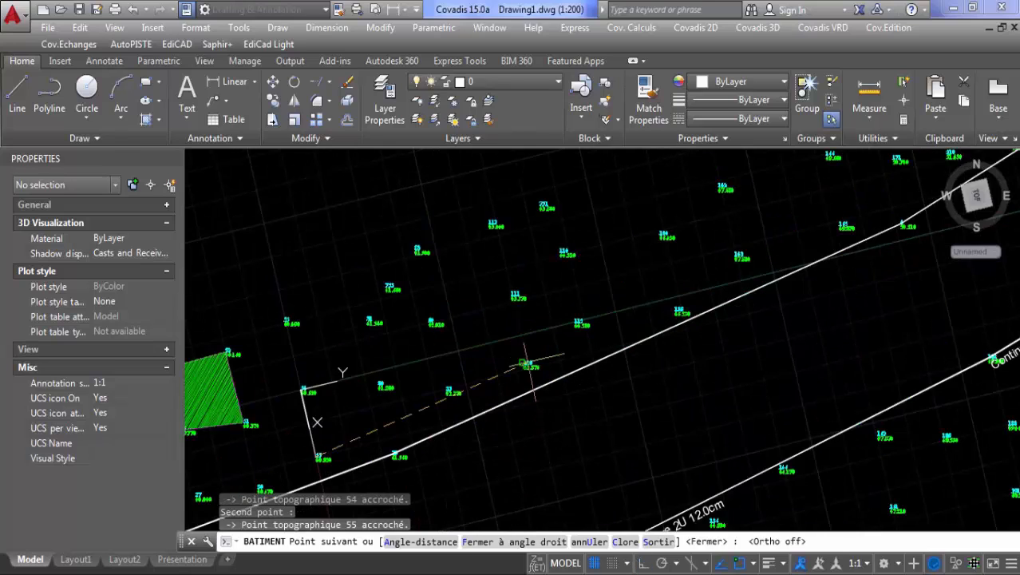
pyautogui.scroll(4, 530, 375)
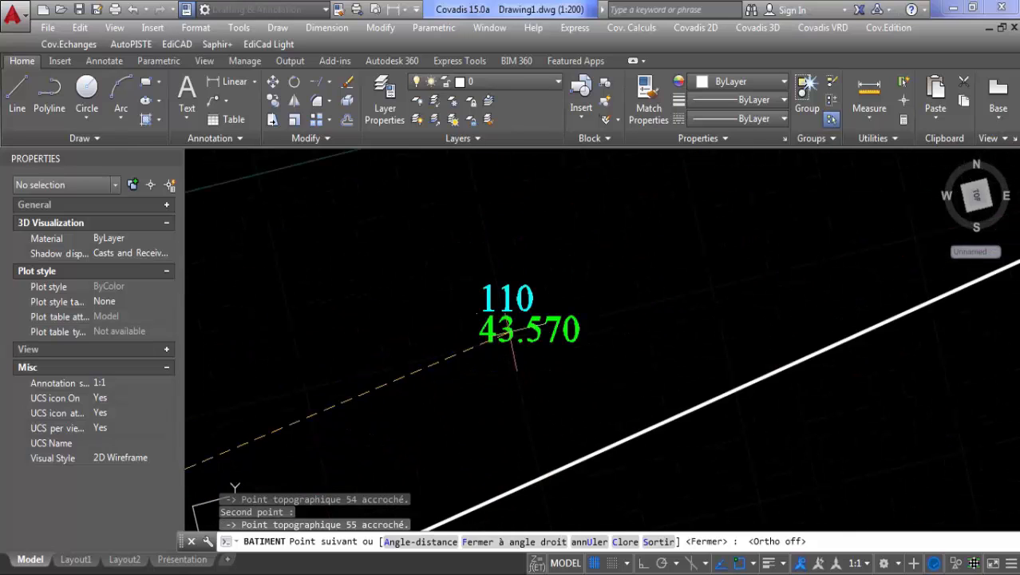
pyautogui.click(552, 572)
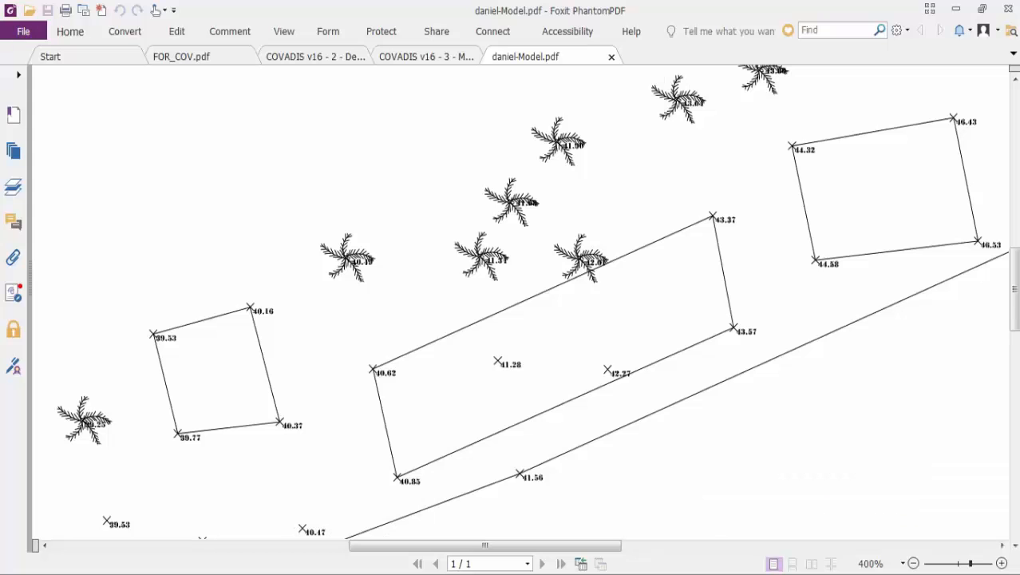
pyautogui.hotkey('alt', 'Tab')
pyautogui.scroll(5, 476, 315)
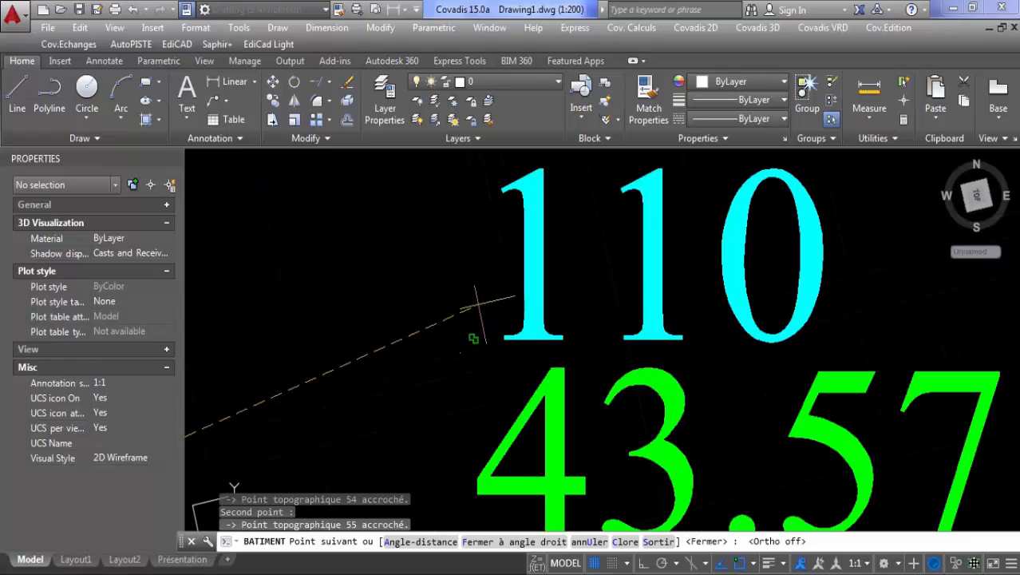
pyautogui.scroll(-8, 460, 352)
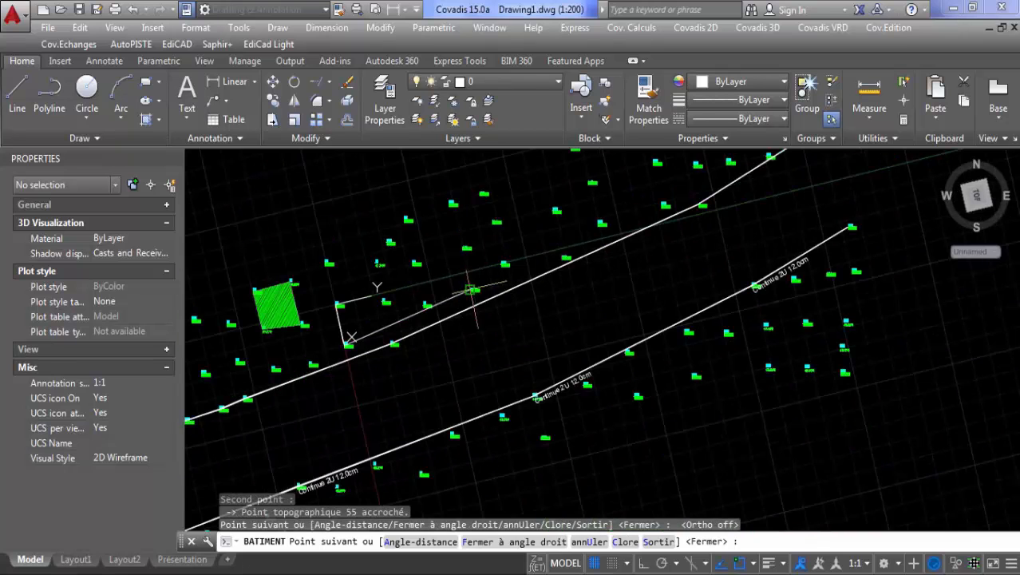
# - Check the remaining corner in daniel-Model.pdf, continue the long building's outline to survey point 111 and finish it with the Clore option
pyautogui.scroll(6, 463, 249)
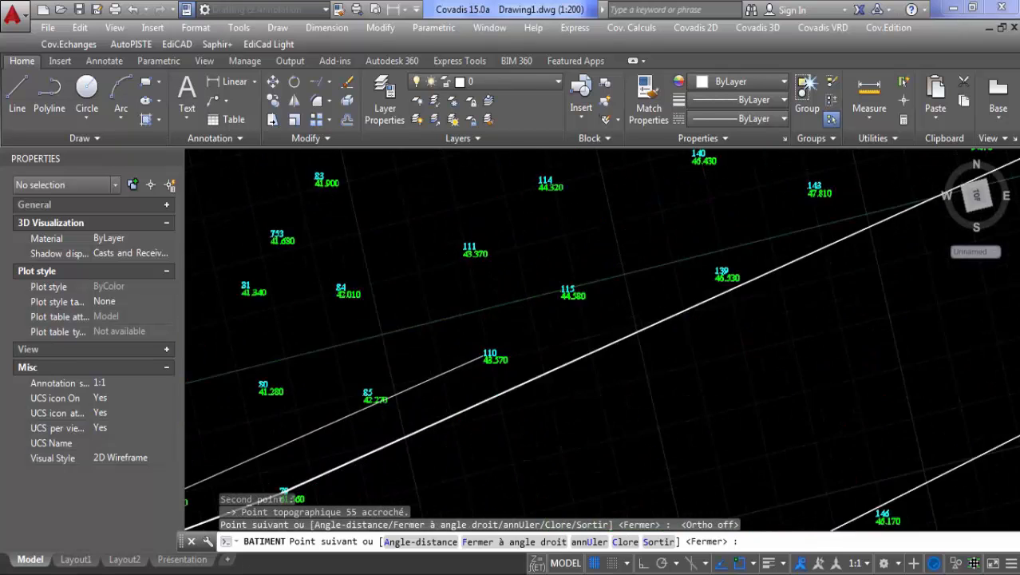
pyautogui.hotkey('alt', 'Tab')
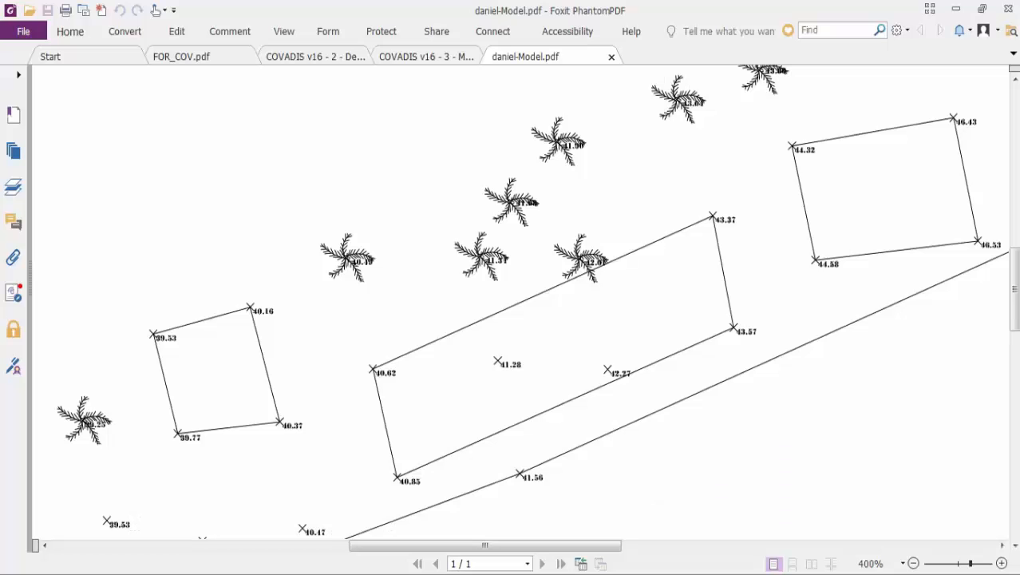
pyautogui.hotkey('alt', 'Tab')
pyautogui.scroll(5, 467, 264)
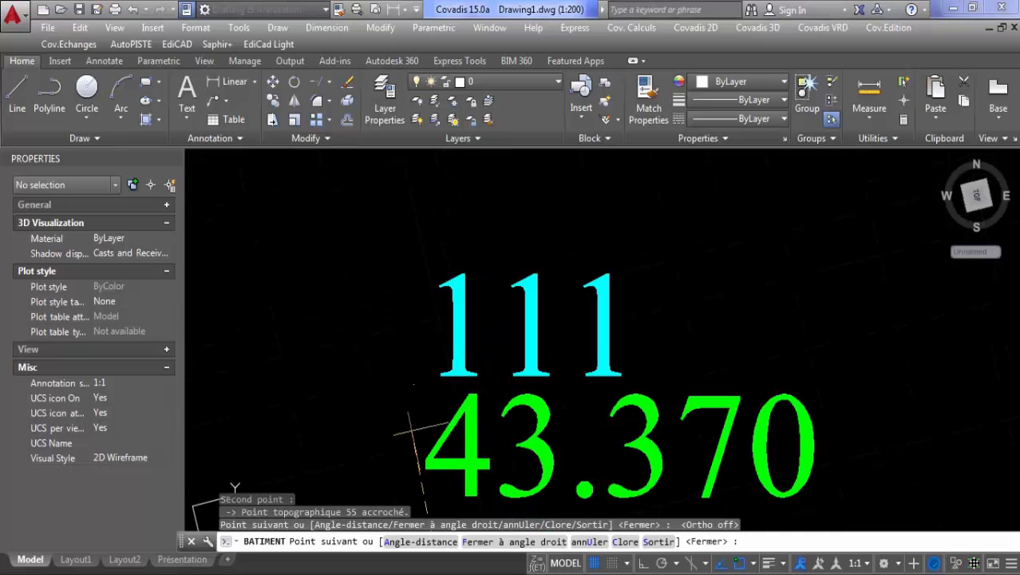
pyautogui.rightClick(375, 239)
pyautogui.click(438, 364)
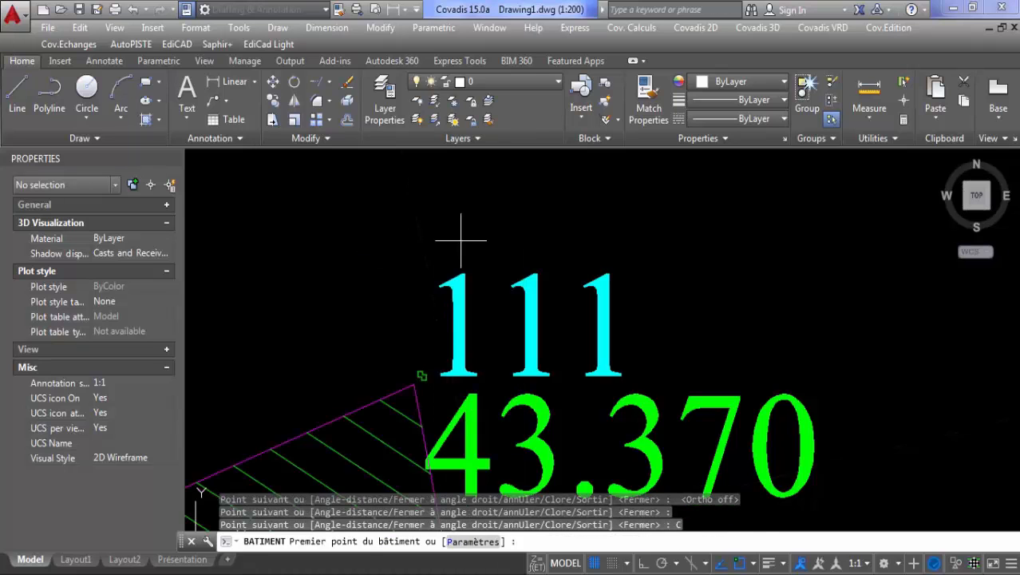
# - Check daniel-Model.pdf for the corners of the third building and start its outline at survey point 115 in Drawing1.dwg
pyautogui.scroll(-8, 463, 231)
pyautogui.click(530, 574)
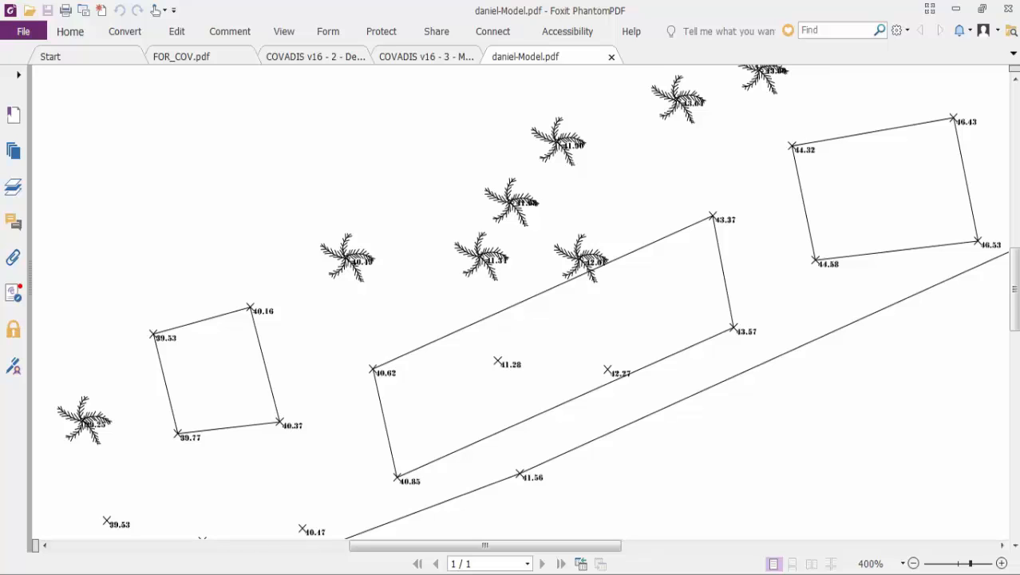
pyautogui.hotkey('alt', 'Tab')
pyautogui.hotkey('alt', 'Tab')
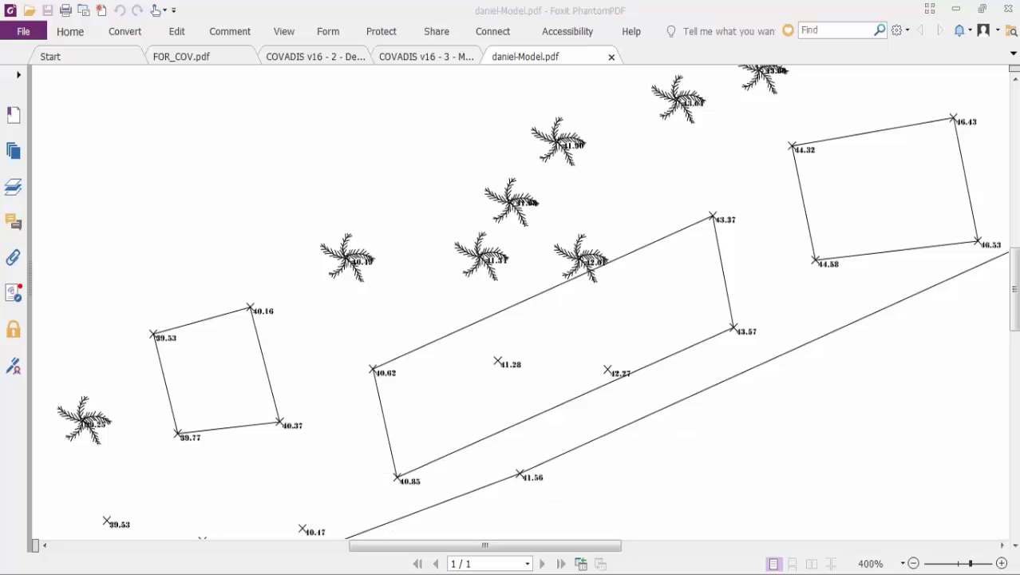
pyautogui.hotkey('alt', 'Tab')
pyautogui.scroll(6, 495, 252)
pyautogui.scroll(5, 486, 414)
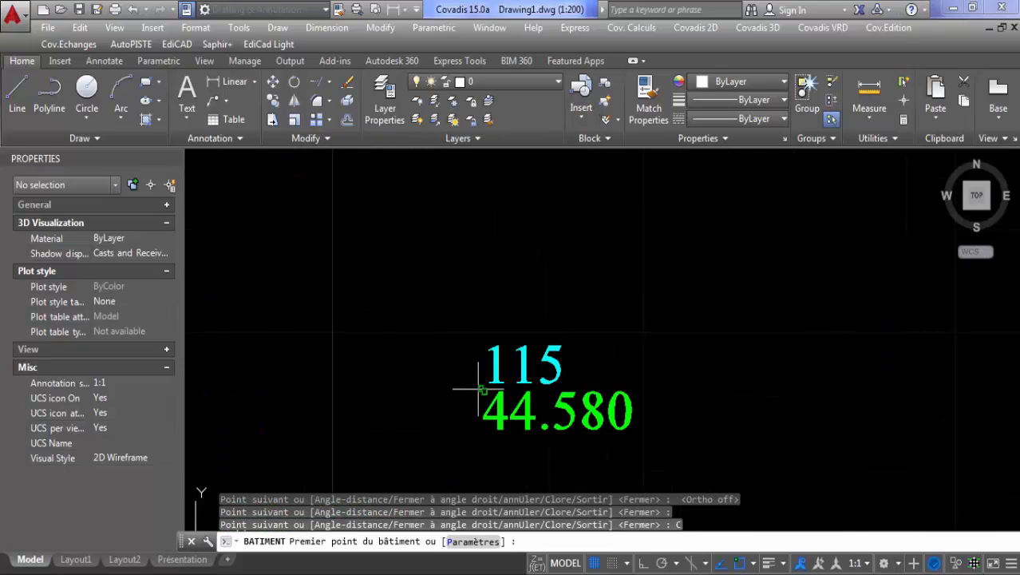
pyautogui.scroll(2, 479, 387)
pyautogui.click(479, 387)
# - Identify the third building's next corner from daniel-Model.pdf and draw its first side to survey point 139
pyautogui.scroll(-8, 479, 387)
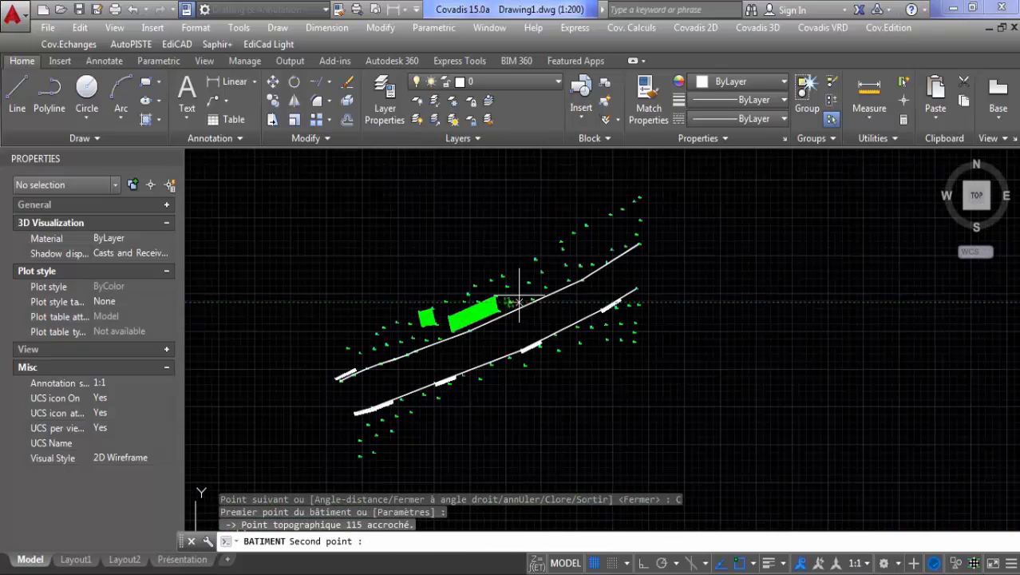
pyautogui.scroll(5, 496, 353)
pyautogui.scroll(2, 665, 287)
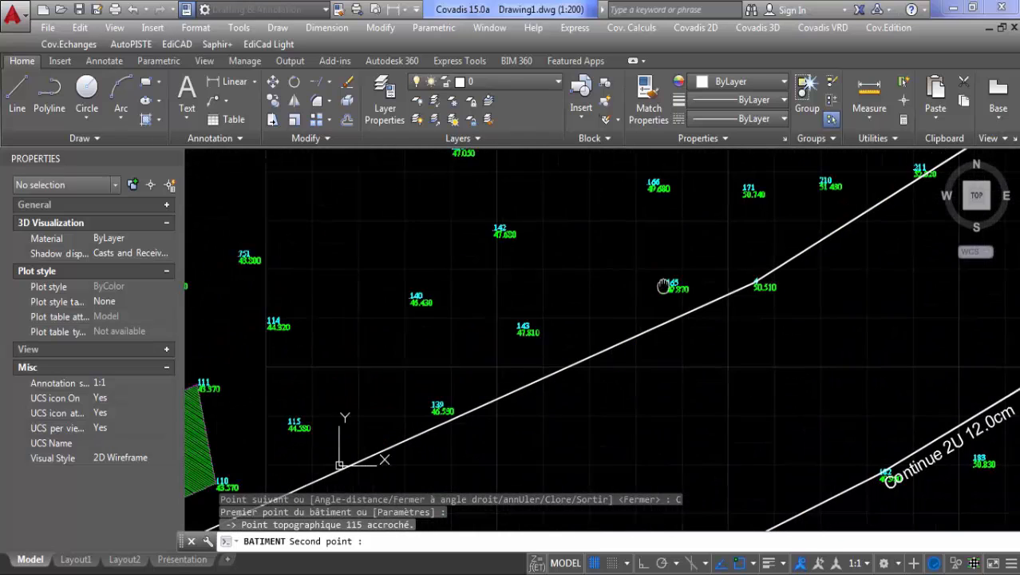
pyautogui.scroll(6, 511, 350)
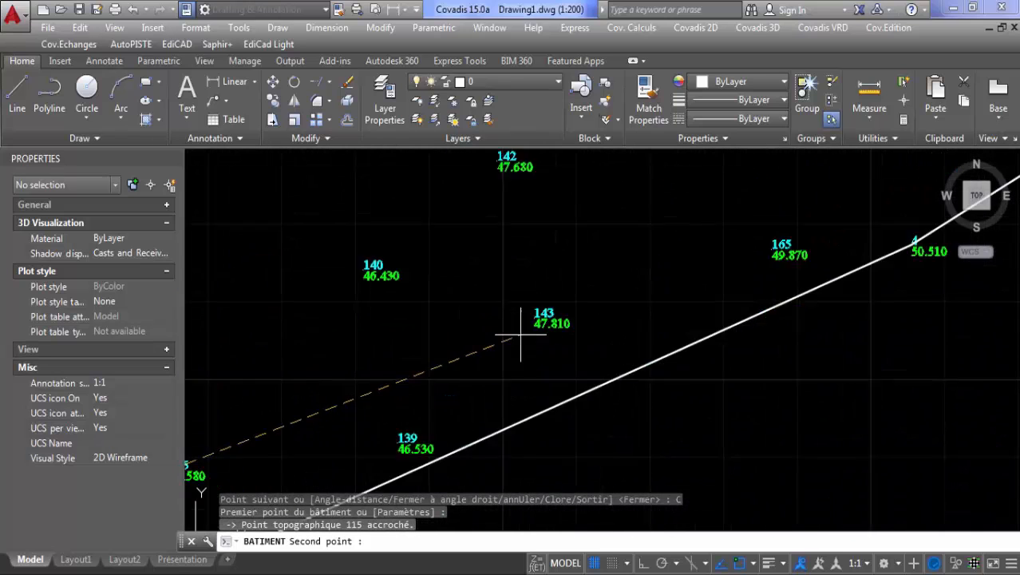
pyautogui.hotkey('alt', 'Tab')
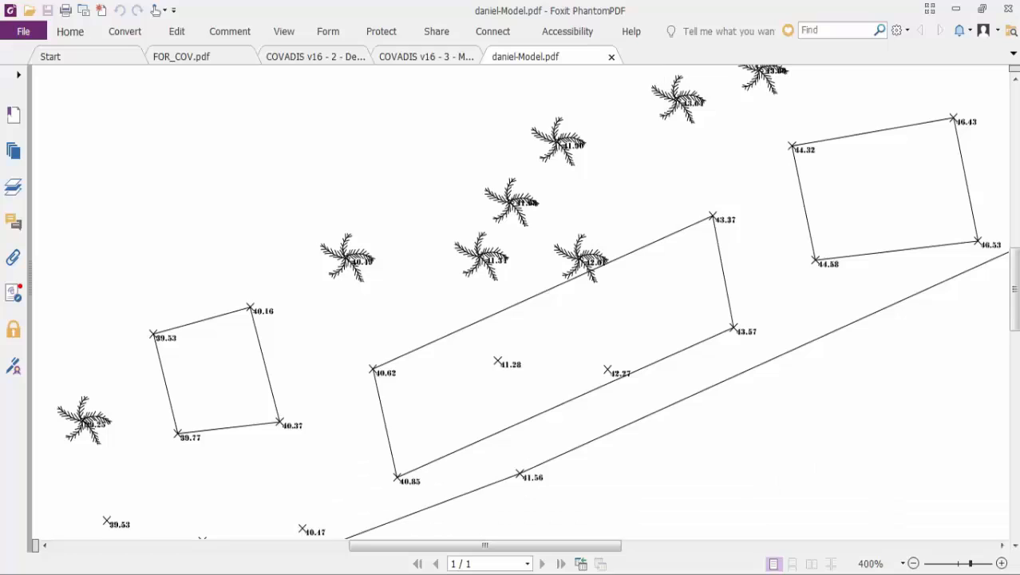
pyautogui.hotkey('alt', 'Tab')
pyautogui.scroll(-6, 522, 375)
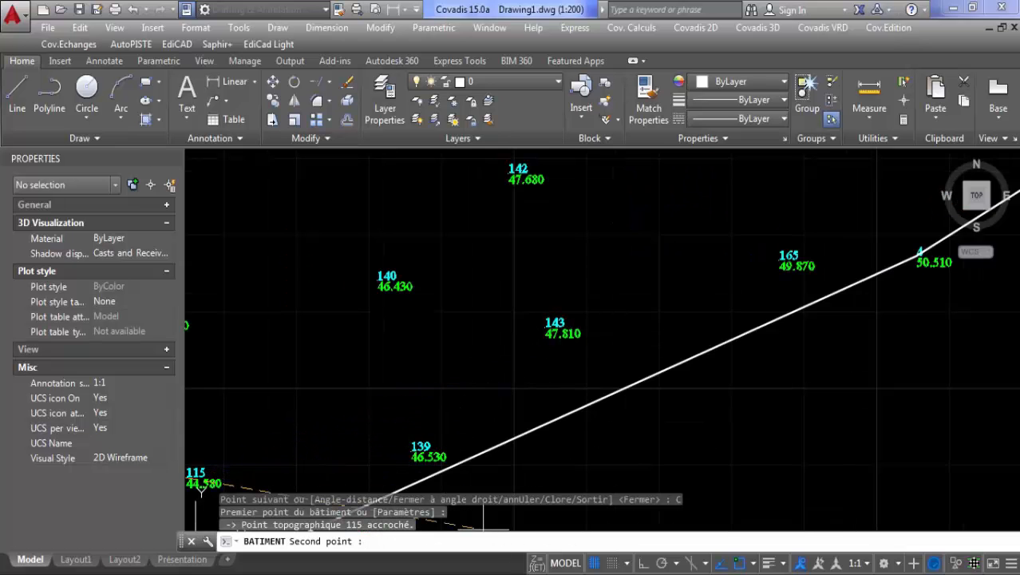
pyautogui.hotkey('alt', 'Tab')
pyautogui.hotkey('alt', 'Tab')
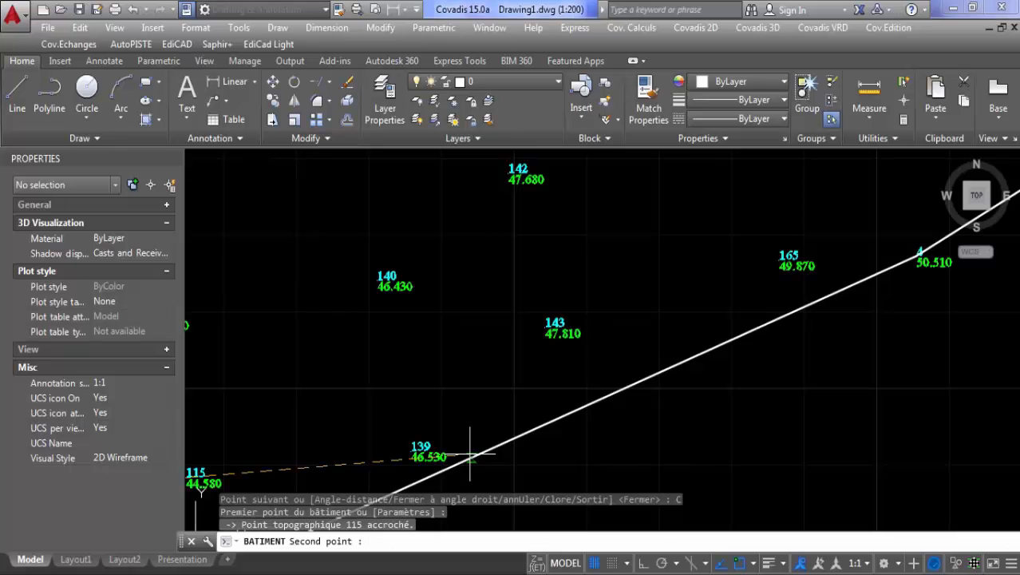
pyautogui.scroll(5, 415, 435)
pyautogui.scroll(5, 421, 463)
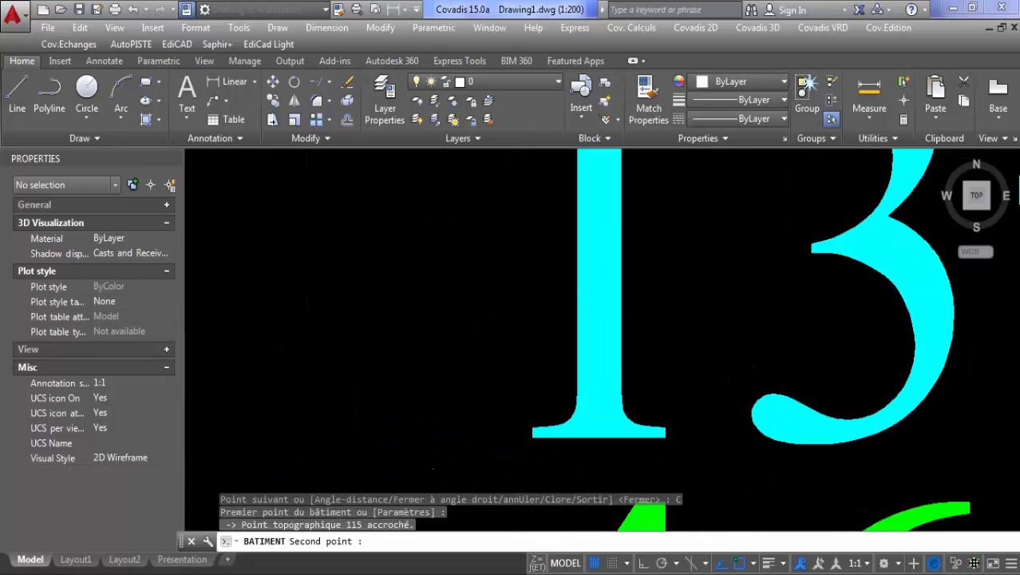
pyautogui.click(423, 467)
# - Continue the third building's outline through survey points 140 and 114 and finish it with the Clore option
pyautogui.scroll(-5, 423, 466)
pyautogui.scroll(-6, 461, 350)
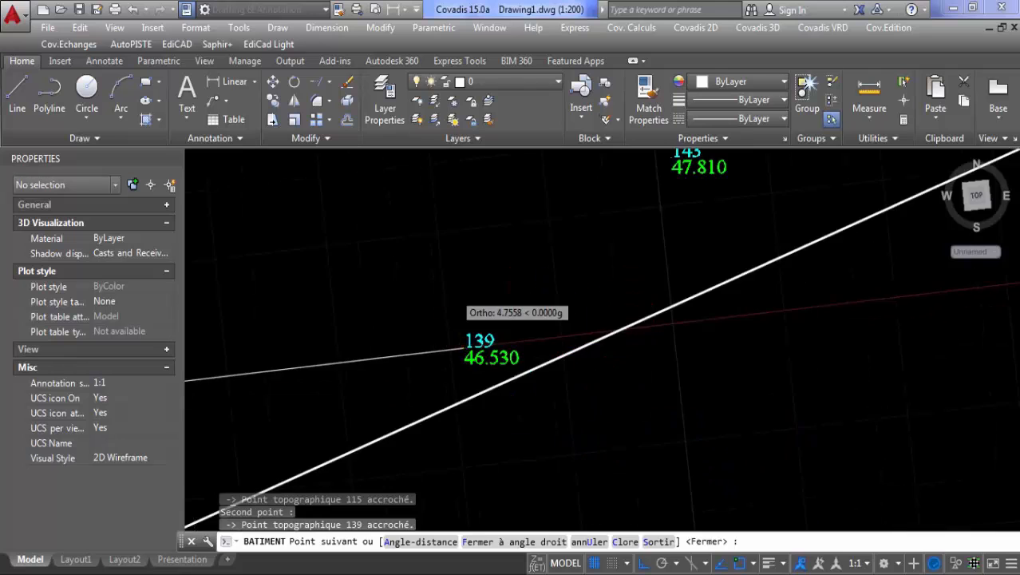
pyautogui.scroll(3, 463, 303)
pyautogui.scroll(5, 437, 236)
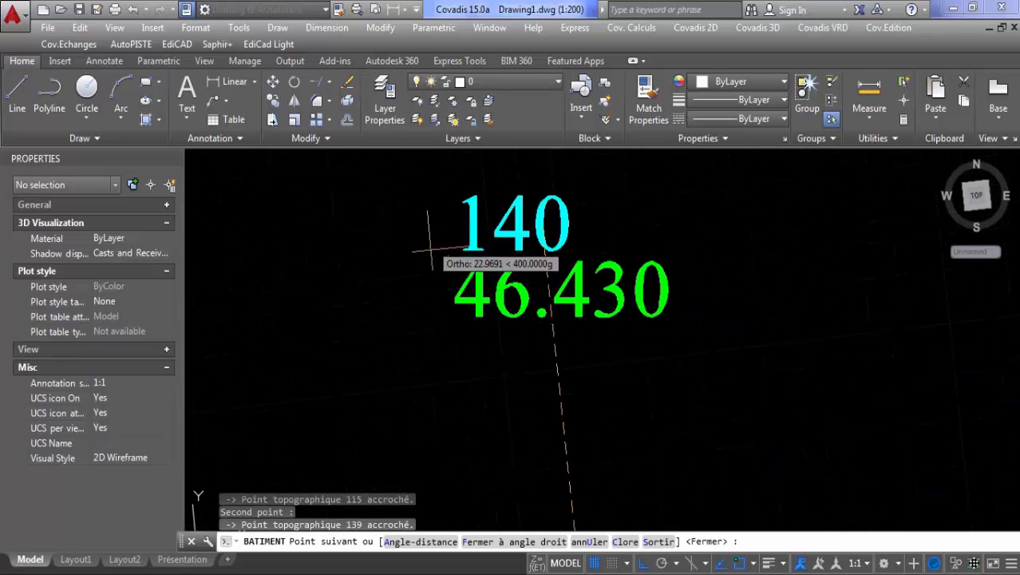
pyautogui.scroll(5, 439, 240)
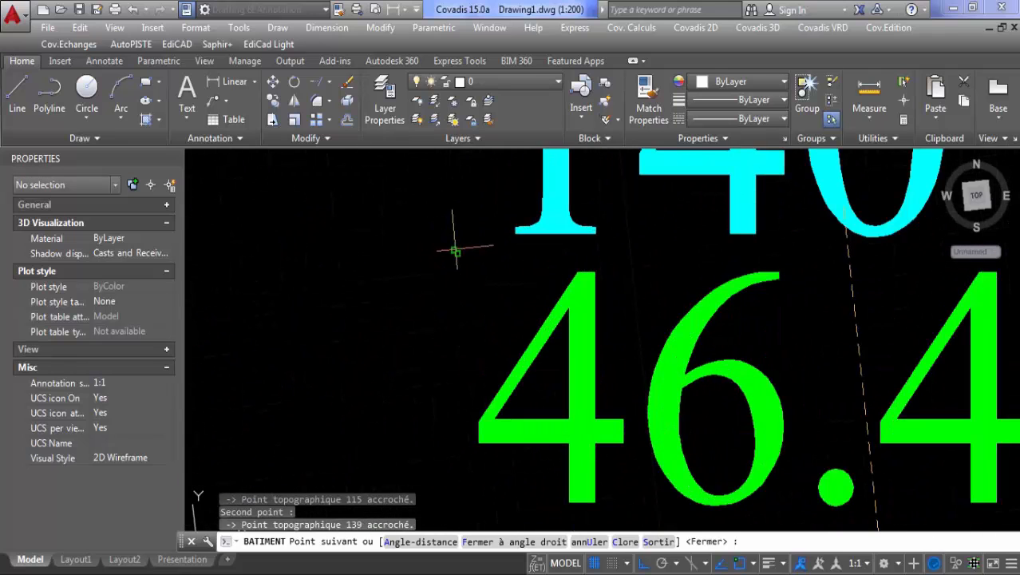
pyautogui.click(456, 239)
pyautogui.scroll(-10, 391, 251)
pyautogui.moveTo(287, 301); pyautogui.dragTo(508, 302, button='middle')
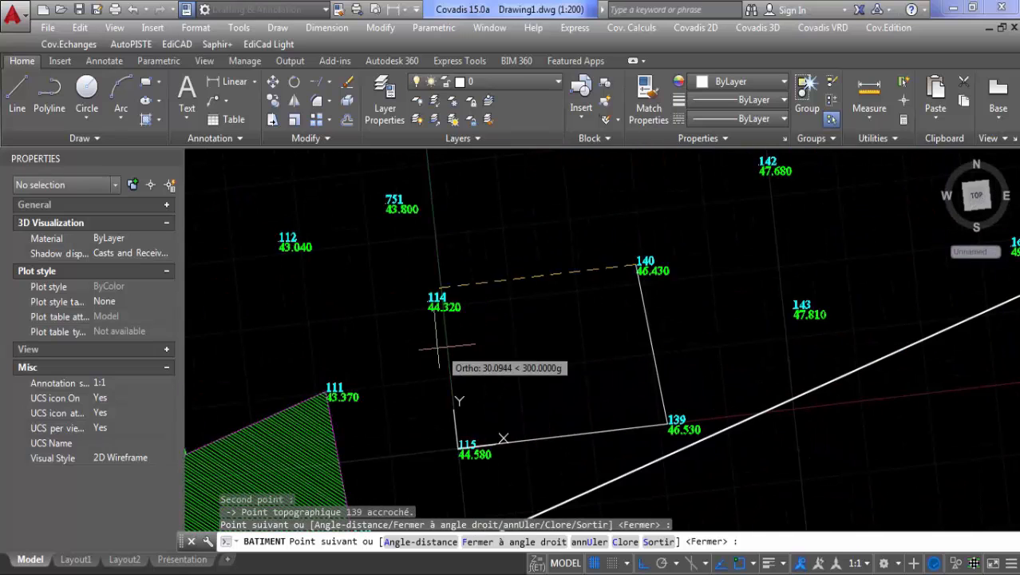
pyautogui.scroll(4, 432, 338)
pyautogui.click(422, 253)
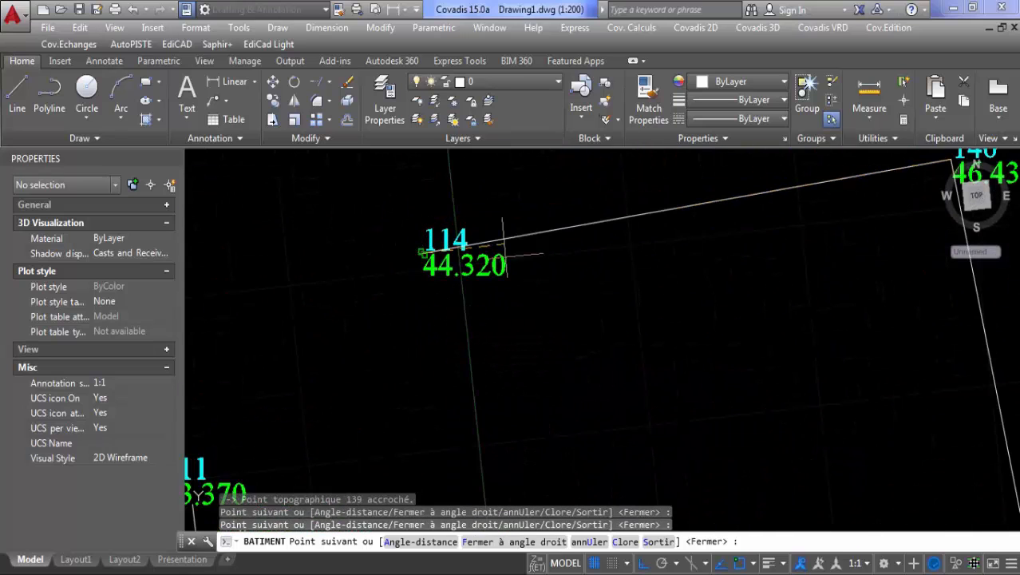
pyautogui.rightClick(568, 275)
pyautogui.click(604, 396)
# - Check daniel-Model.pdf for the fourth building's corners and start its outline at survey point 142 in Drawing1.dwg
pyautogui.scroll(-6, 575, 375)
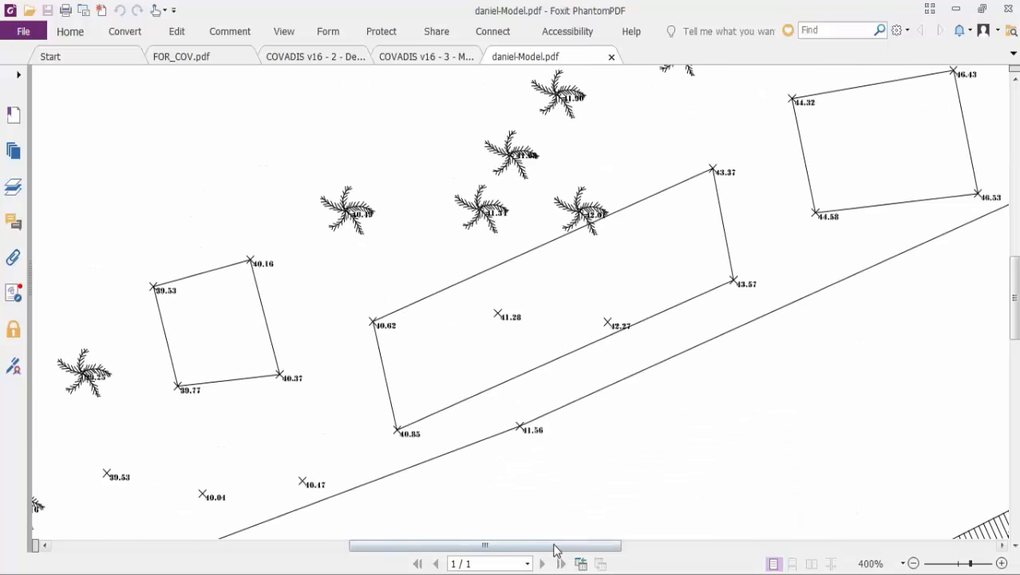
pyautogui.moveTo(556, 550); pyautogui.dragTo(721, 559)
pyautogui.keyDown('ctrl'); pyautogui.scroll(2, 665, 322); pyautogui.keyUp('ctrl')
pyautogui.keyDown('ctrl'); pyautogui.scroll(-3, 664, 322); pyautogui.keyUp('ctrl')
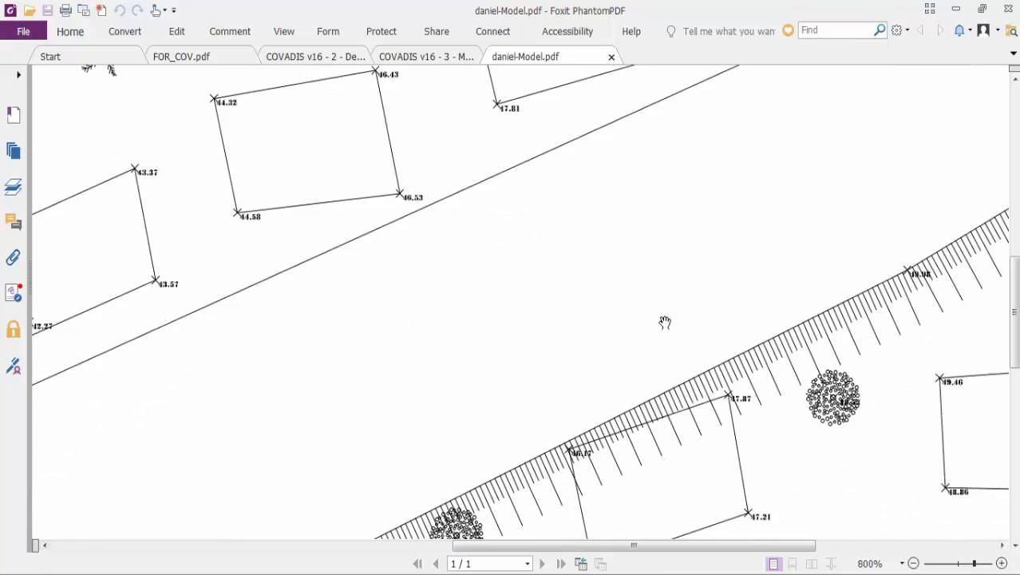
pyautogui.keyDown('ctrl'); pyautogui.scroll(-4, 664, 323); pyautogui.keyUp('ctrl')
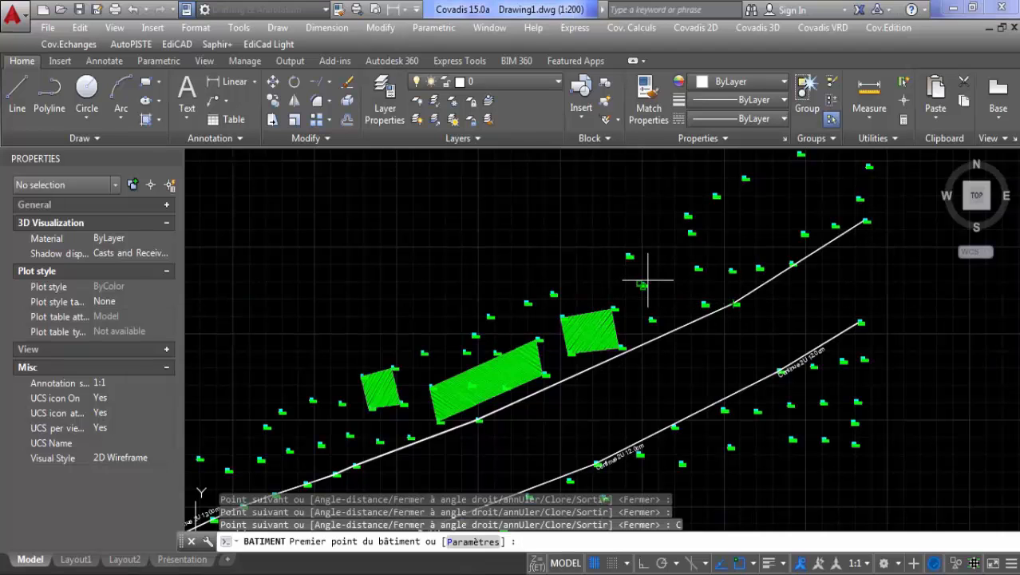
pyautogui.scroll(5, 646, 285)
pyautogui.scroll(5, 610, 297)
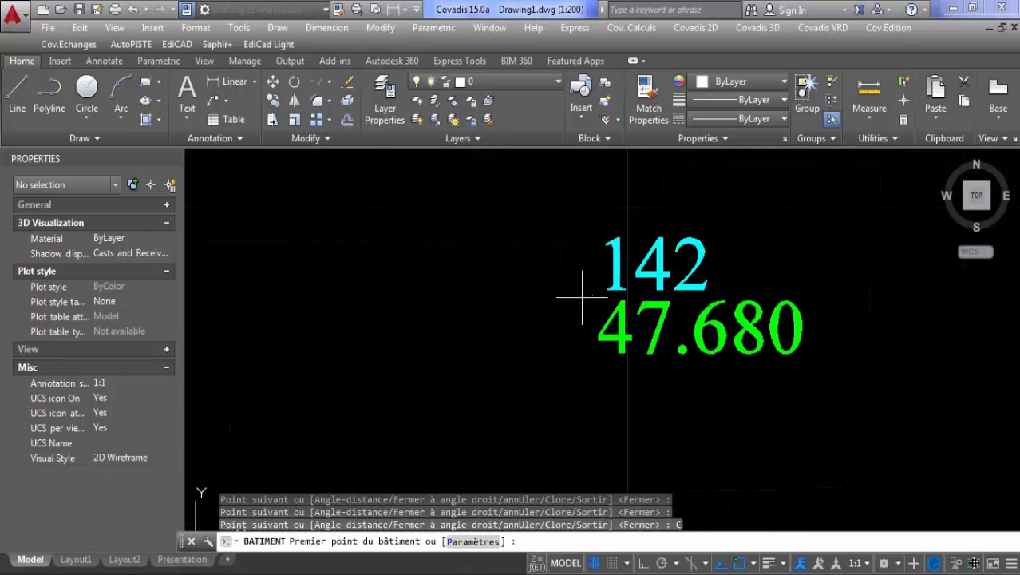
pyautogui.click(587, 294)
# - Draw the fourth building's outline from point 142 through survey points 143 and 165, with Ortho turned off
pyautogui.scroll(-5, 656, 421)
pyautogui.scroll(8, 677, 343)
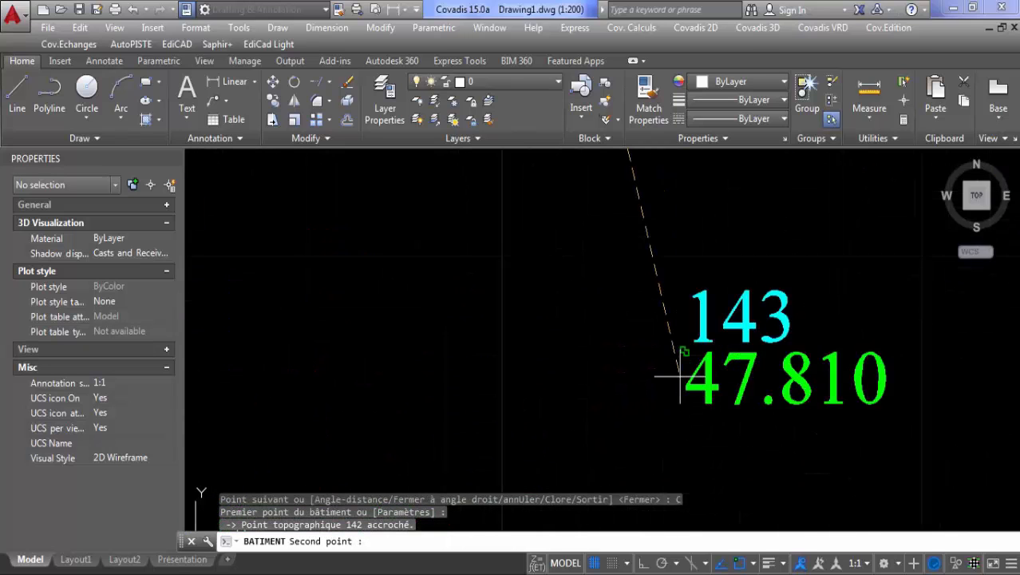
pyautogui.scroll(2, 678, 337)
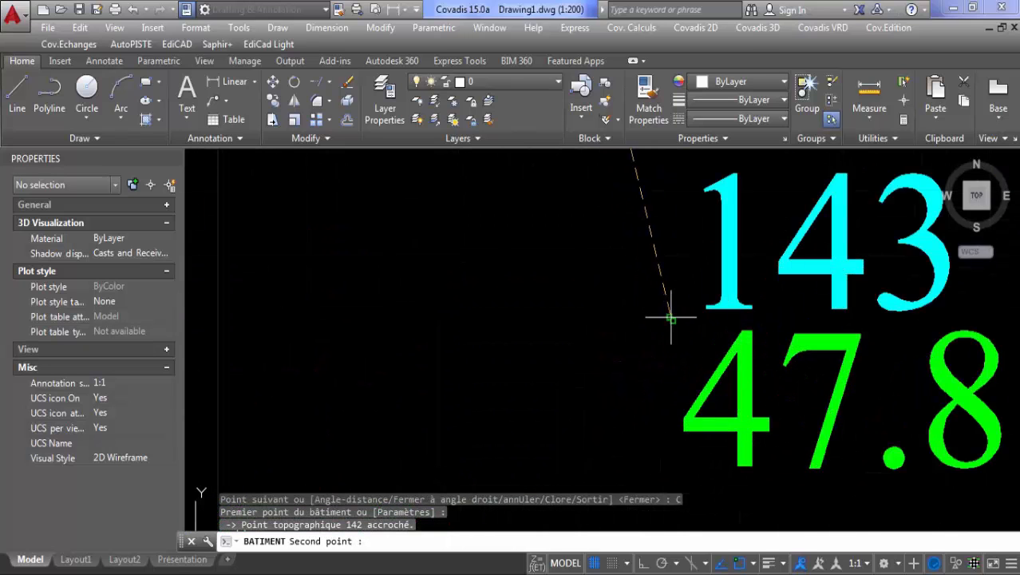
pyautogui.click(671, 318)
pyautogui.scroll(-6, 670, 318)
pyautogui.moveTo(622, 380); pyautogui.dragTo(325, 480, button='middle')
pyautogui.click(642, 563)
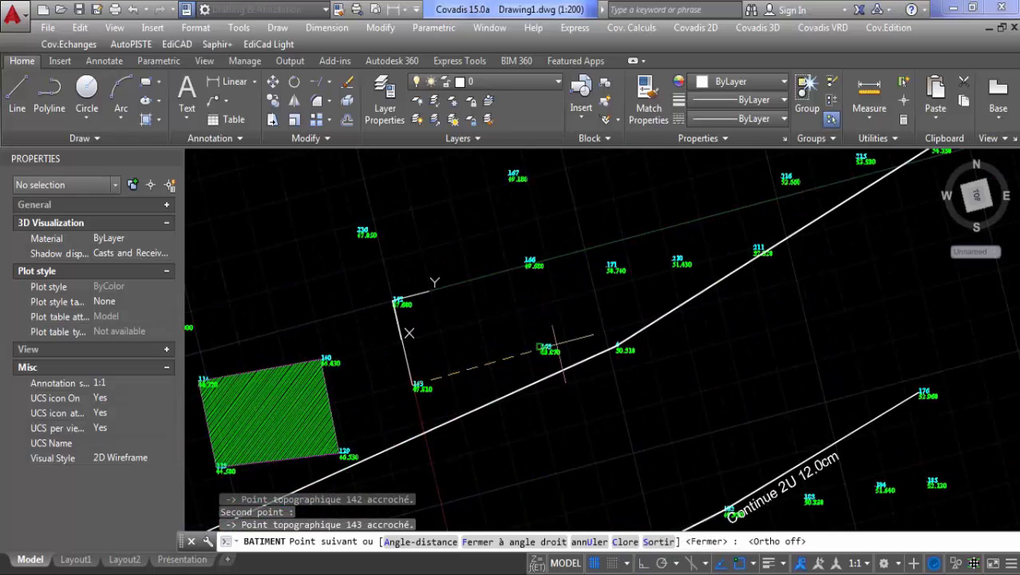
pyautogui.scroll(10, 547, 344)
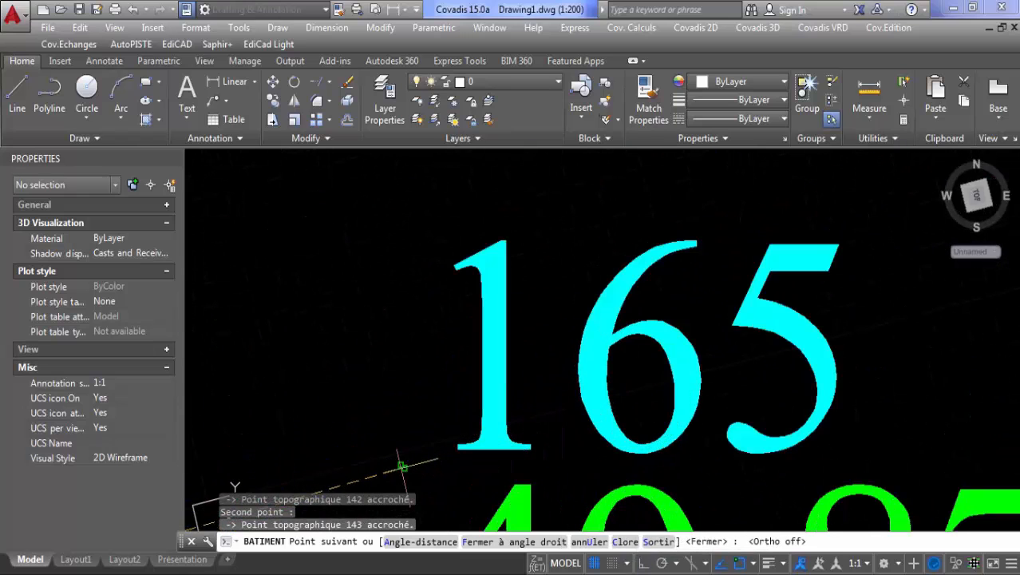
pyautogui.click(420, 450)
# - Continue the fourth building's outline to survey point 166 and finish it with the Clore option
pyautogui.scroll(-10, 478, 304)
pyautogui.scroll(10, 449, 216)
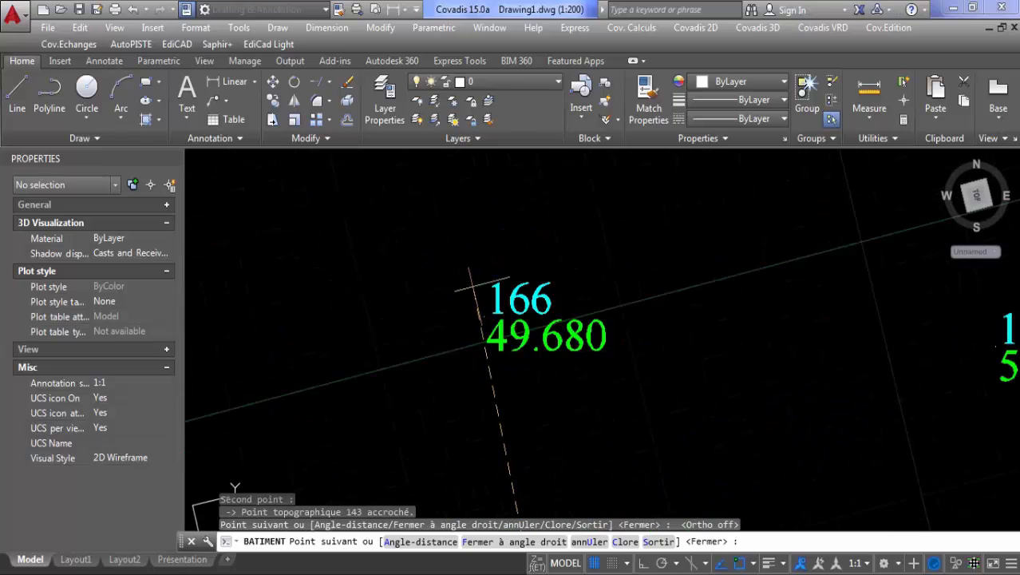
pyautogui.click(455, 226)
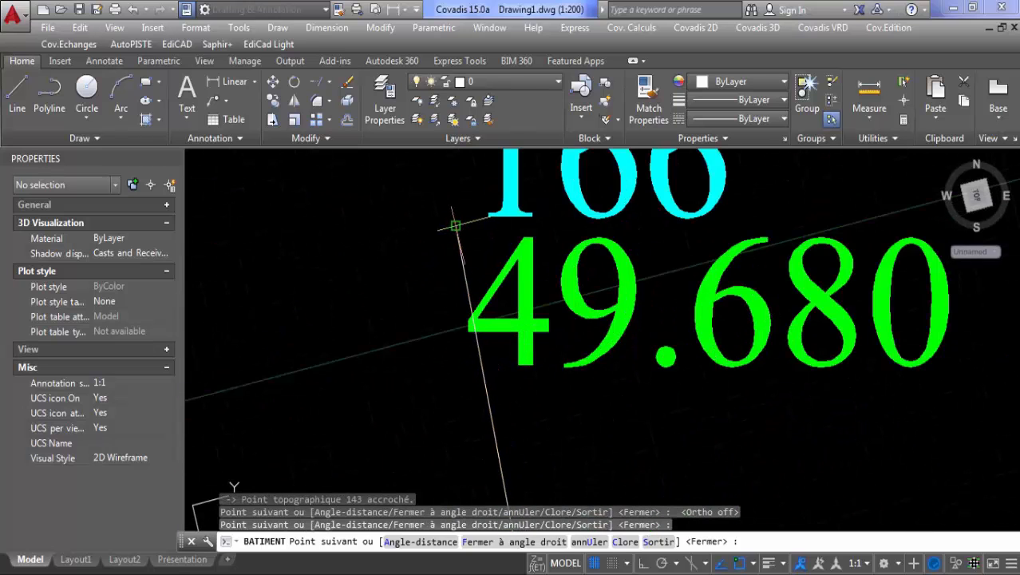
pyautogui.scroll(-10, 455, 231)
pyautogui.scroll(4, 375, 297)
pyautogui.scroll(6, 367, 299)
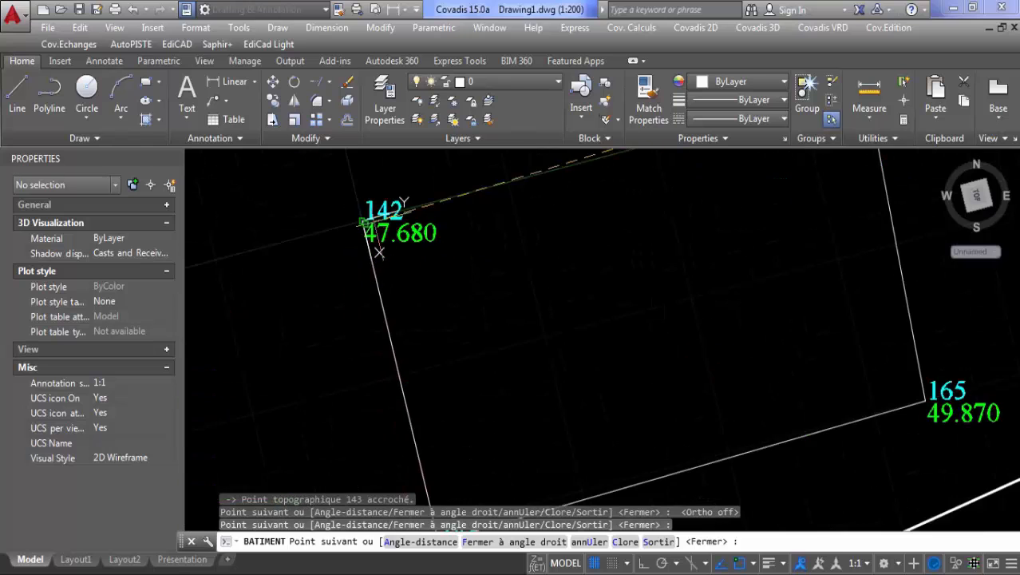
pyautogui.scroll(-5, 294, 273)
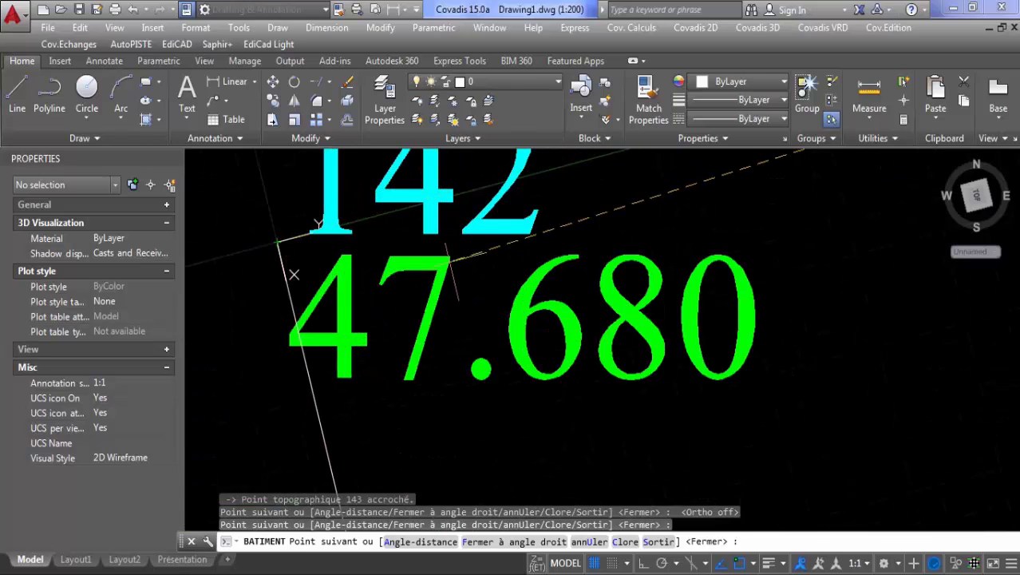
pyautogui.rightClick(650, 386)
pyautogui.click(685, 368)
pyautogui.scroll(-6, 604, 303)
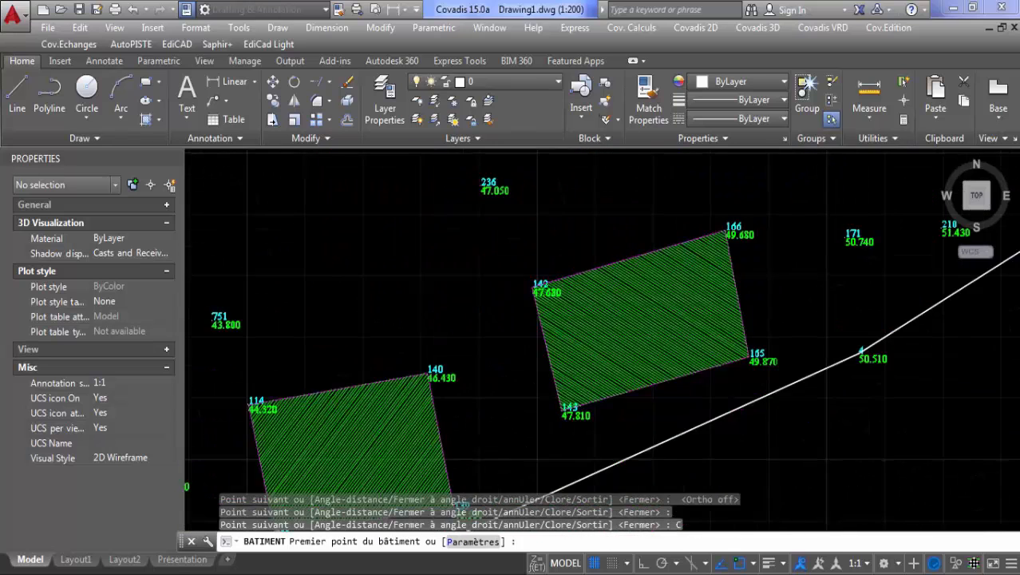
# - Leave the building command and inspect the hatch properties of the fourth building
pyautogui.scroll(4, 603, 305)
pyautogui.scroll(-4, 501, 288)
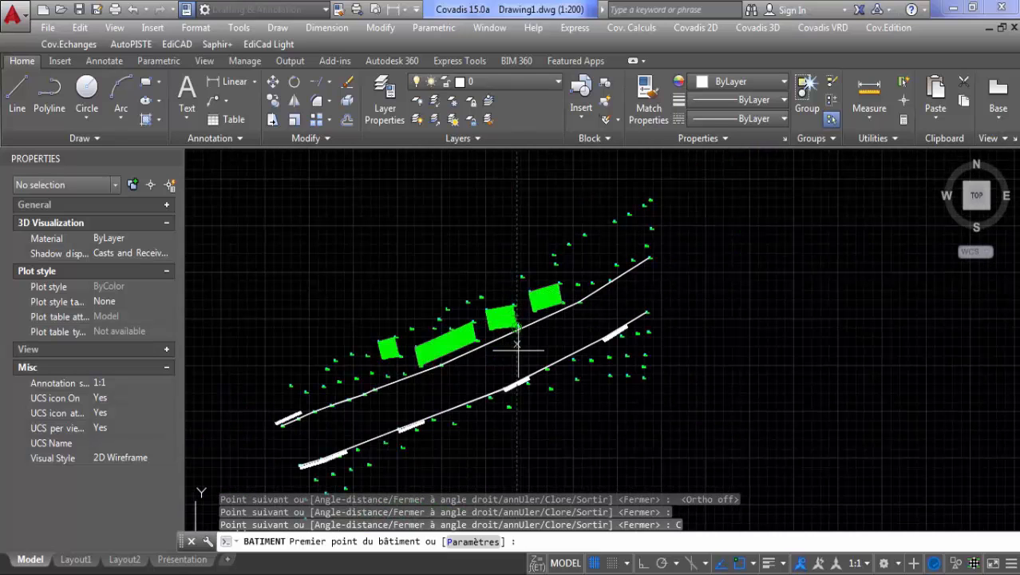
pyautogui.scroll(2, 604, 257)
pyautogui.scroll(2, 604, 259)
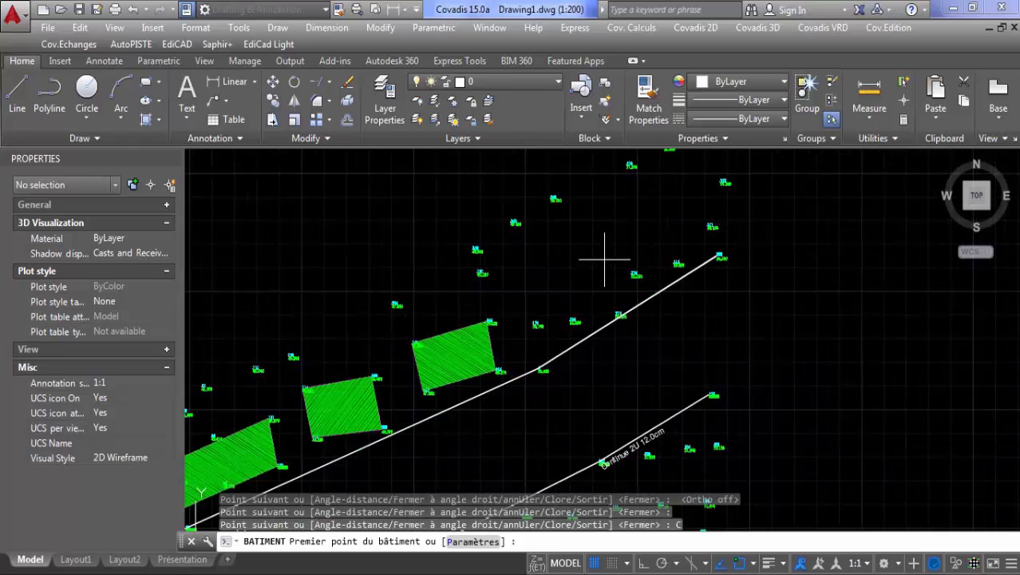
pyautogui.scroll(2, 467, 348)
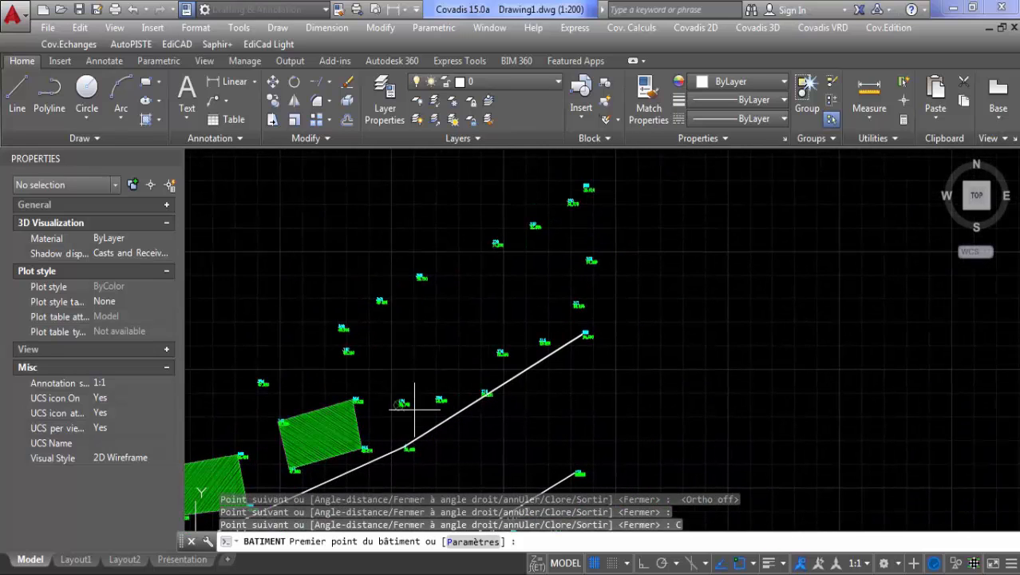
pyautogui.moveTo(456, 331); pyautogui.dragTo(588, 269, button='middle')
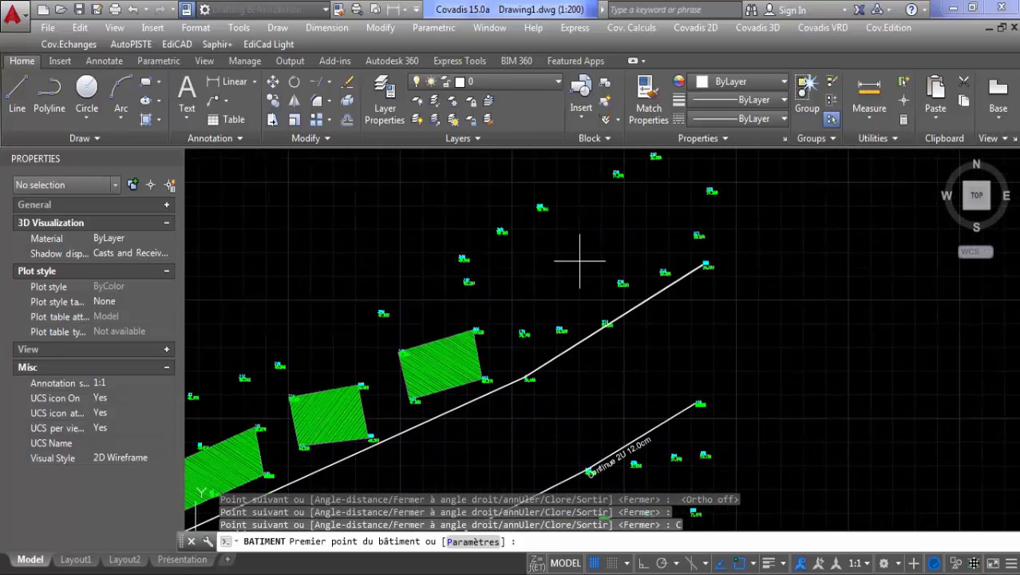
pyautogui.press('Escape')
pyautogui.press('Escape')
pyautogui.press('Escape')
pyautogui.press('Escape')
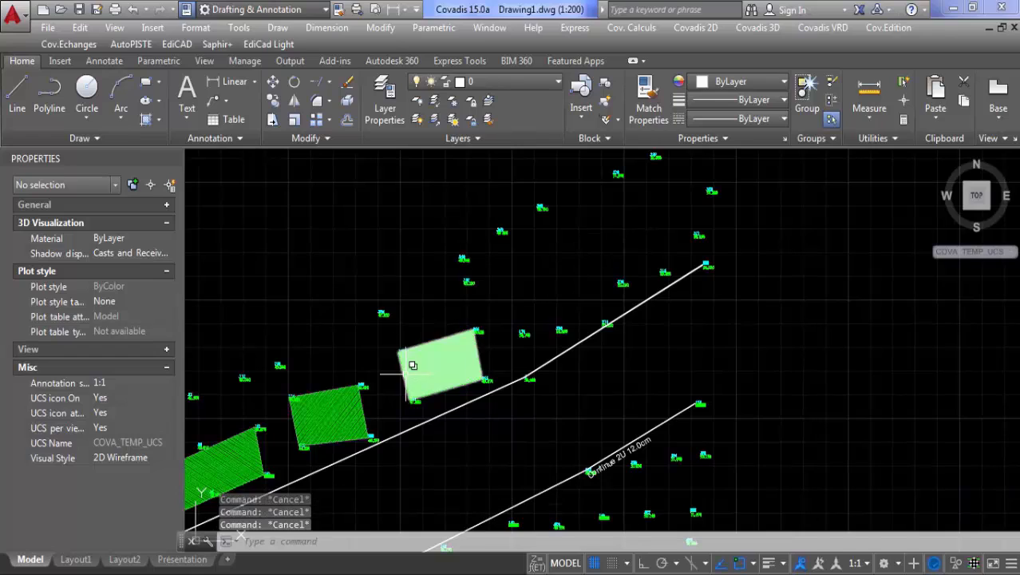
pyautogui.click(445, 355)
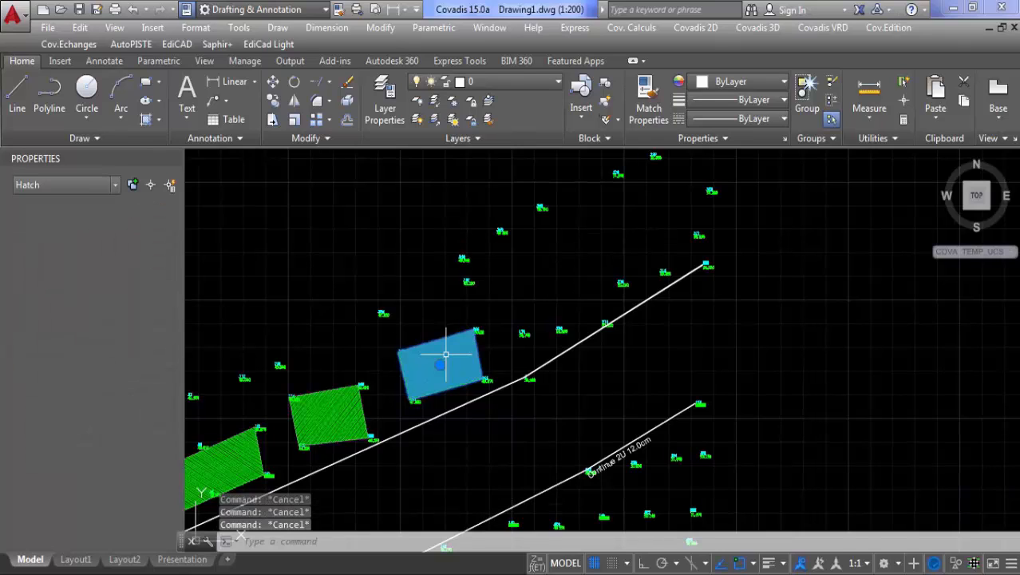
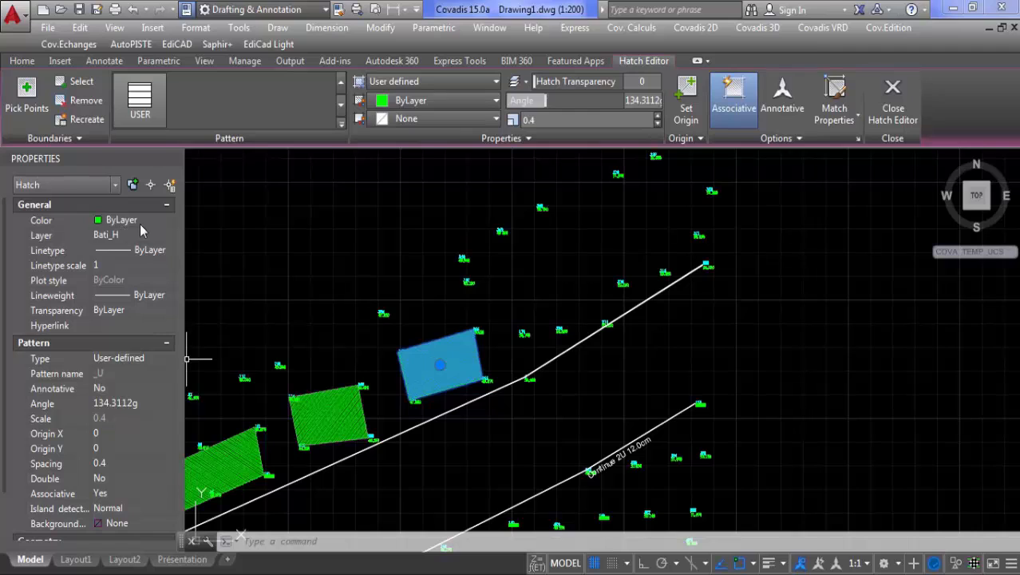
pyautogui.press('Escape')
pyautogui.press('Escape')
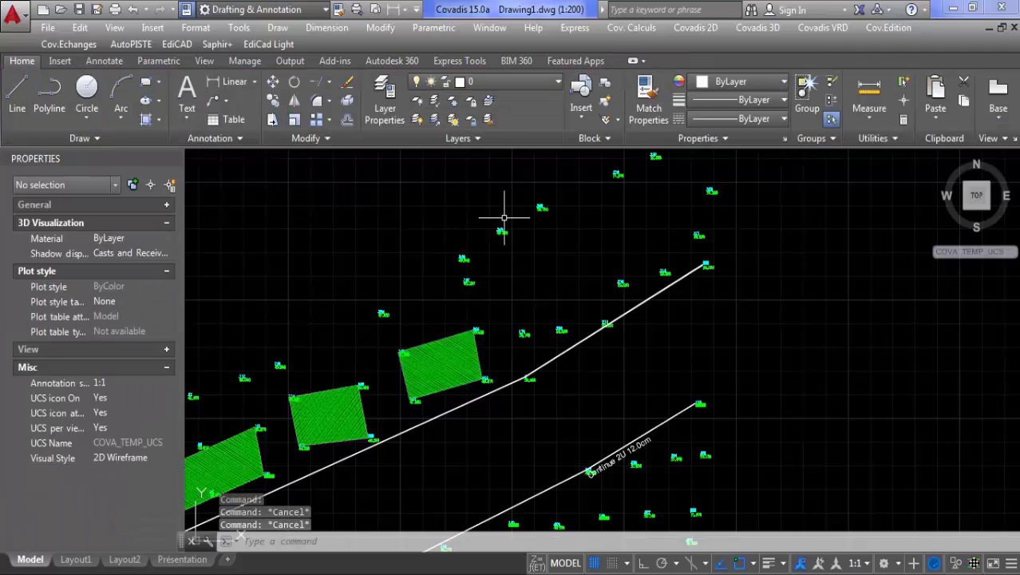
# - Examine the dotted area in daniel-Model.pdf and locate its corner survey points in Drawing1.dwg
pyautogui.hotkey('alt', 'Tab')
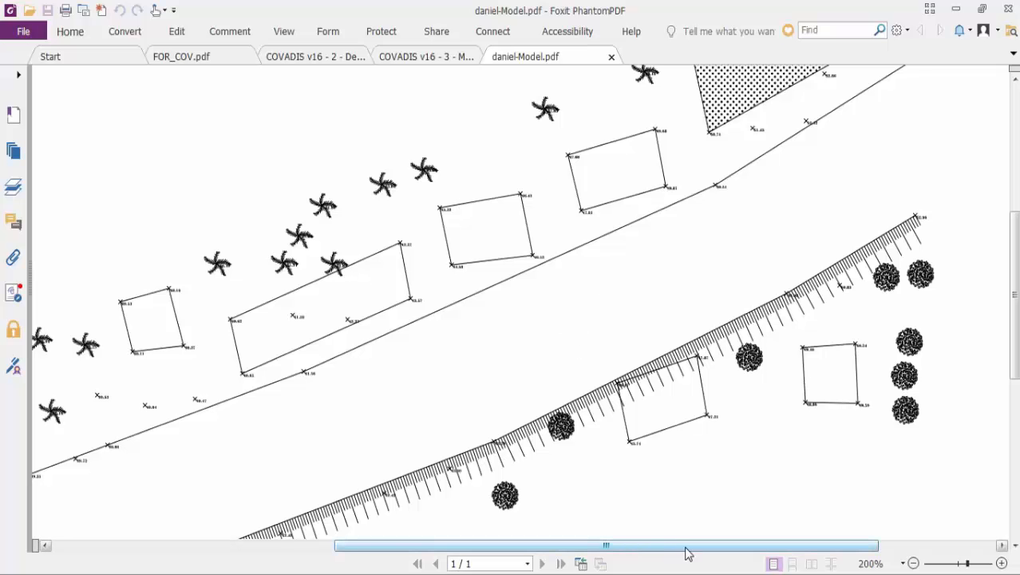
pyautogui.moveTo(685, 546); pyautogui.dragTo(792, 546)
pyautogui.scroll(3, 740, 369)
pyautogui.scroll(3, 731, 354)
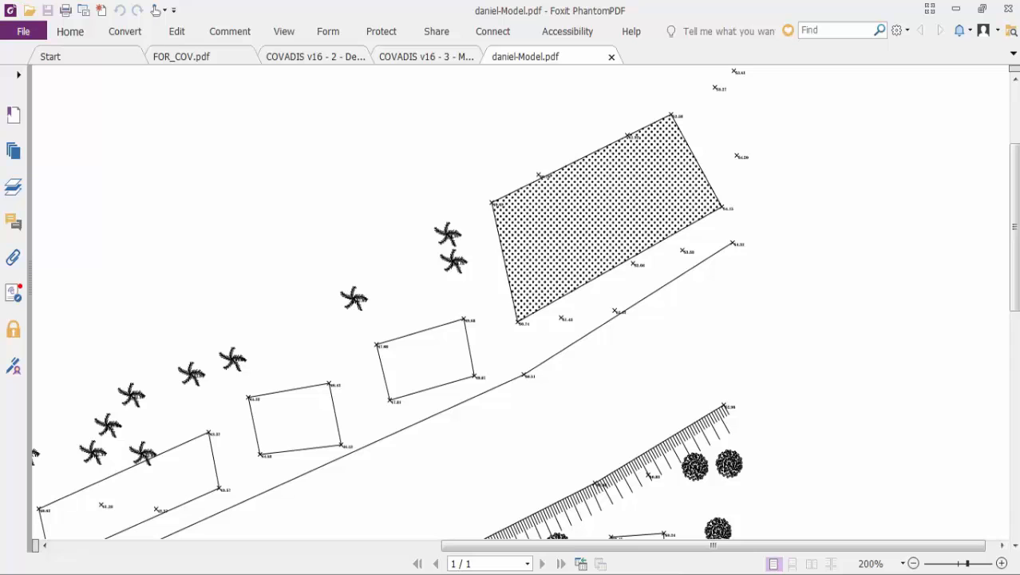
pyautogui.moveTo(533, 571)
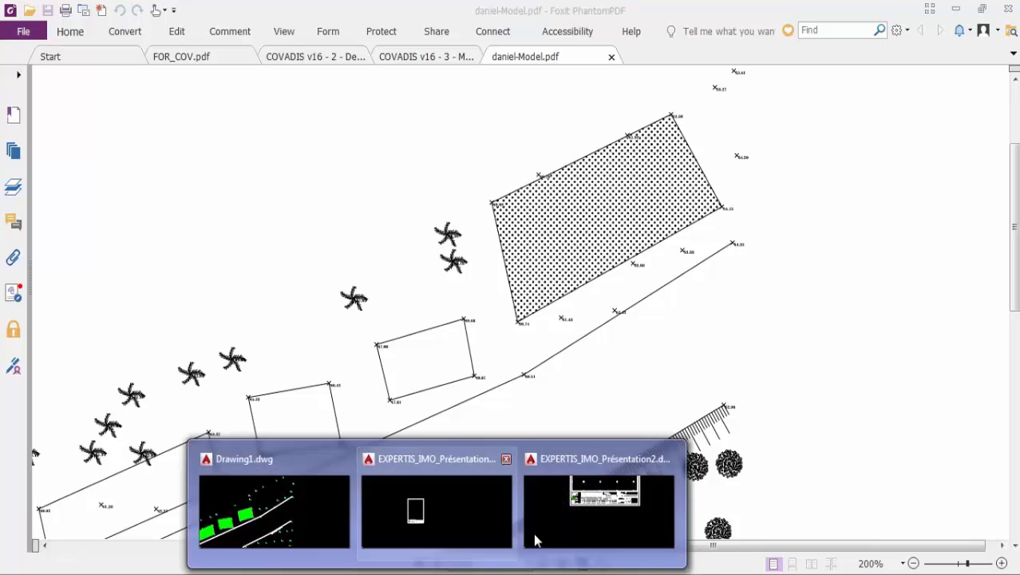
pyautogui.click(351, 515)
pyautogui.scroll(-2, 594, 281)
pyautogui.scroll(3, 594, 281)
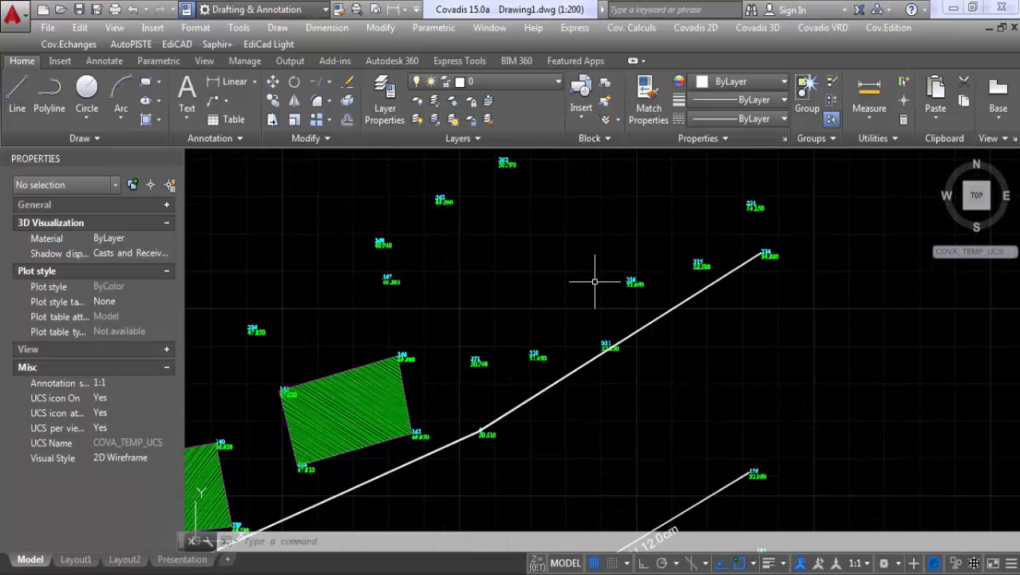
pyautogui.scroll(-1, 597, 255)
pyautogui.moveTo(612, 224); pyautogui.dragTo(612, 291, button='middle')
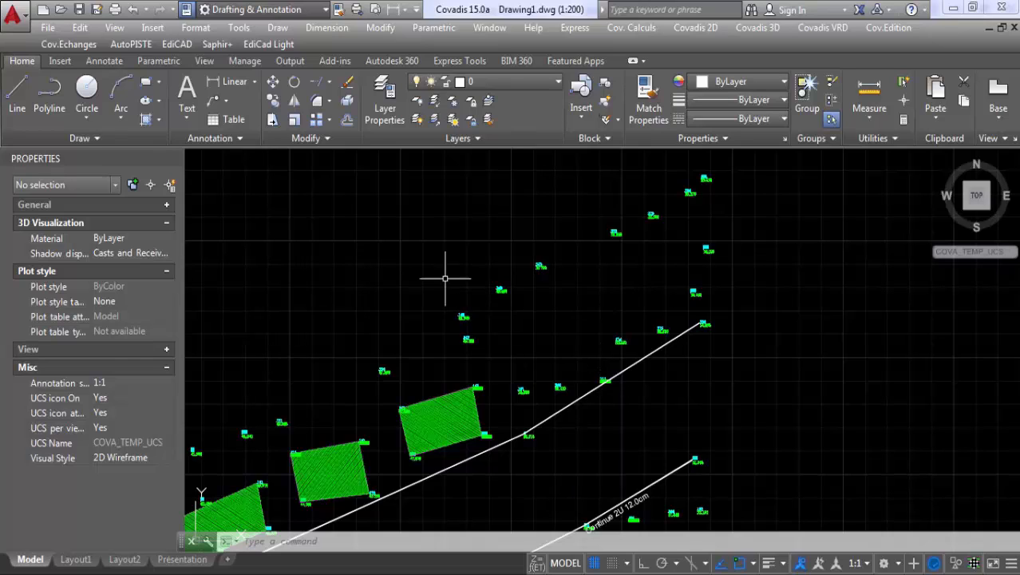
# - Start a polyline for the dotted area's outline at survey point 221
pyautogui.click(48, 100)
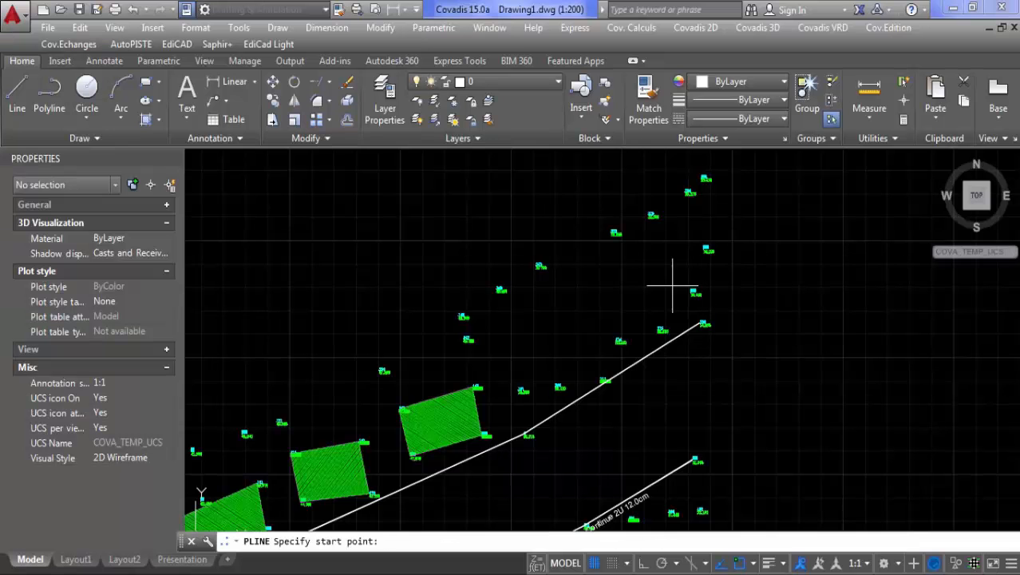
pyautogui.scroll(5, 672, 285)
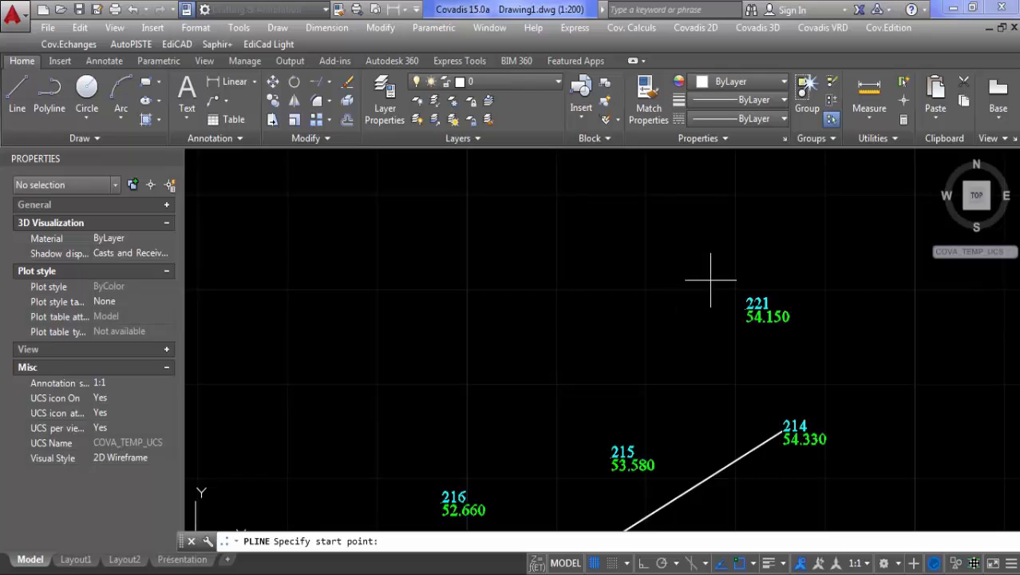
pyautogui.scroll(8, 722, 288)
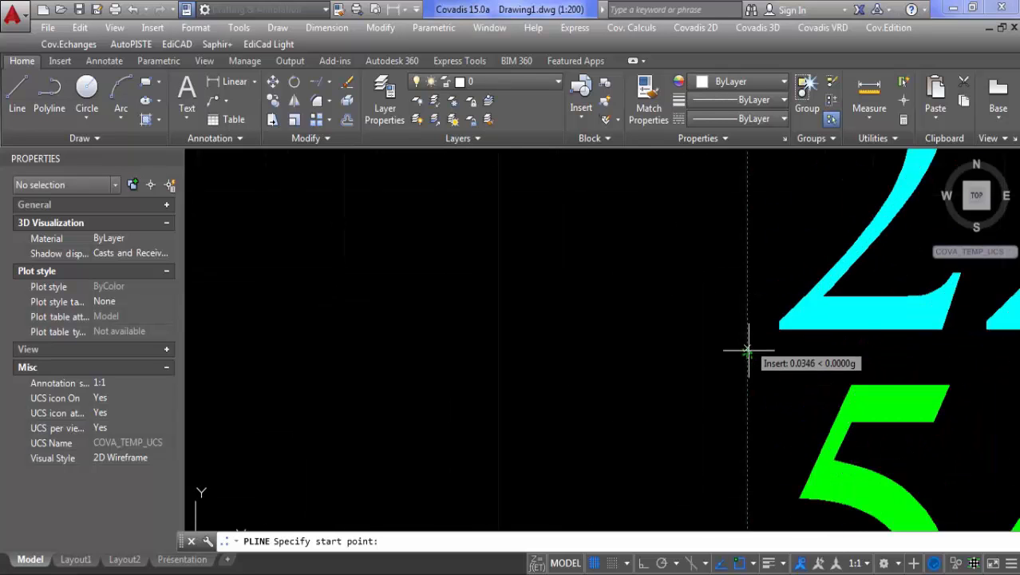
pyautogui.click(746, 348)
pyautogui.scroll(-12, 719, 319)
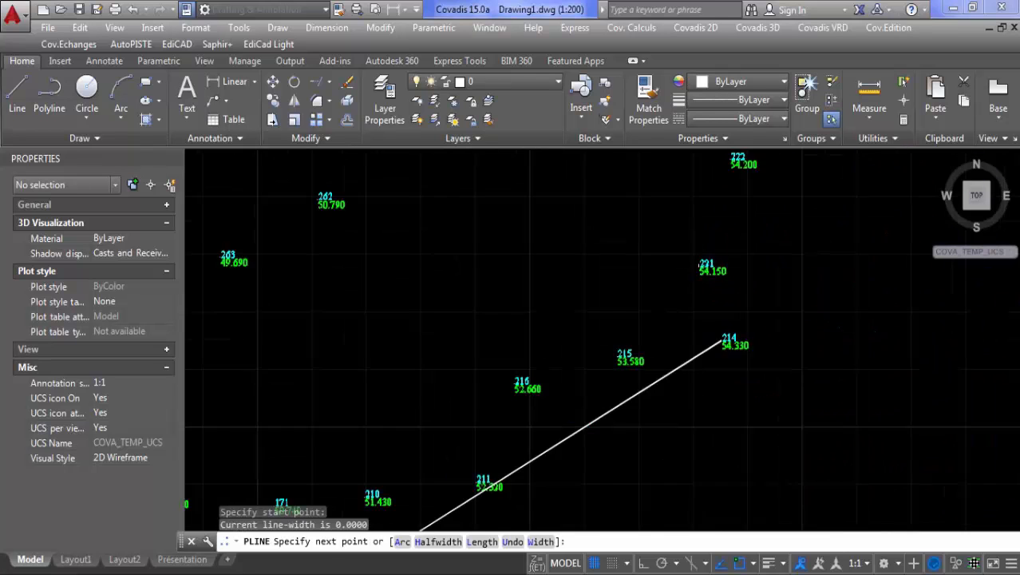
# - Check daniel-Model.pdf for the dotted area's next corner and draw the polyline's first segment to survey point 228
pyautogui.scroll(-4, 697, 265)
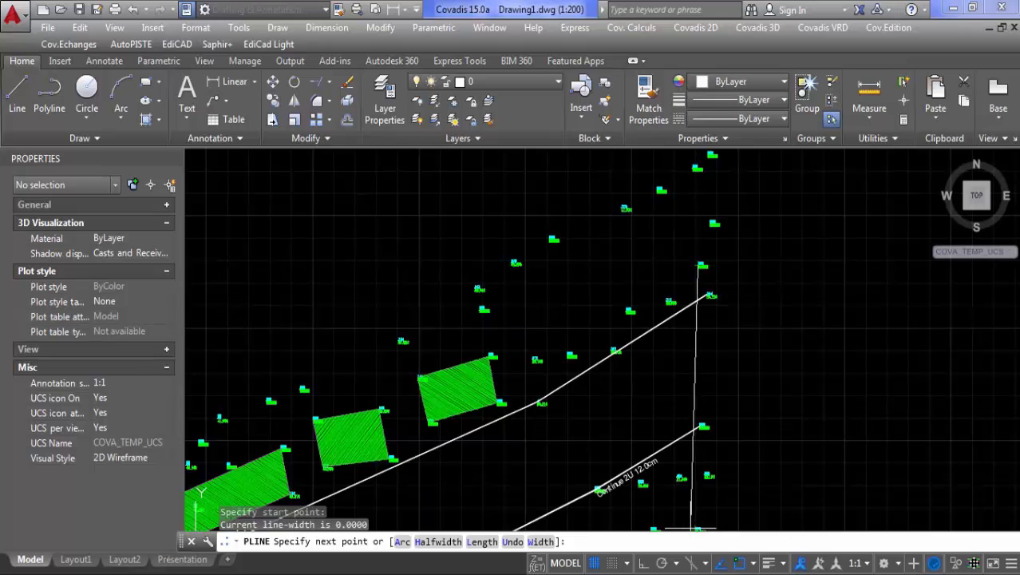
pyautogui.click(534, 573)
pyautogui.click(533, 511)
pyautogui.click(540, 523)
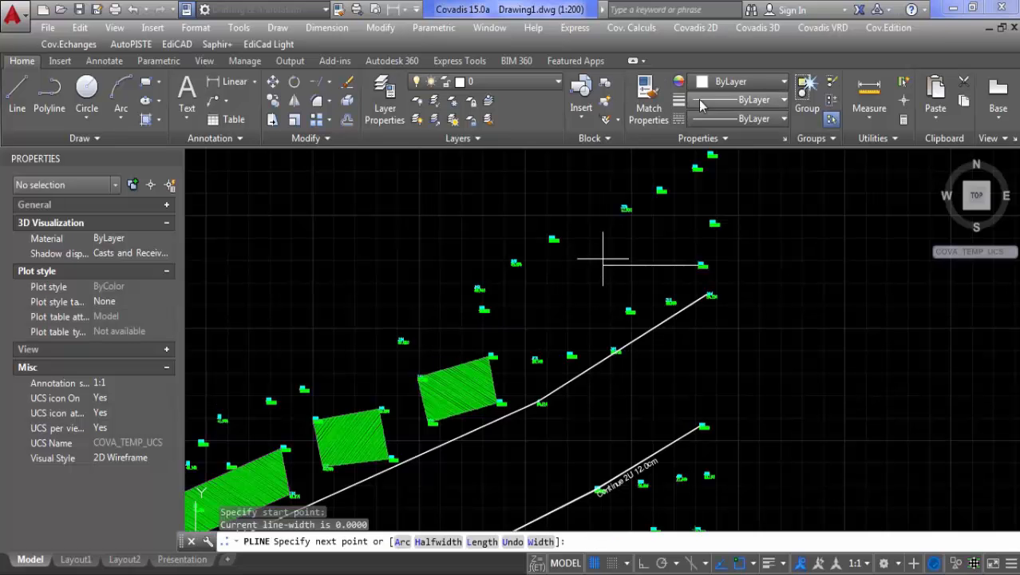
pyautogui.scroll(9, 647, 205)
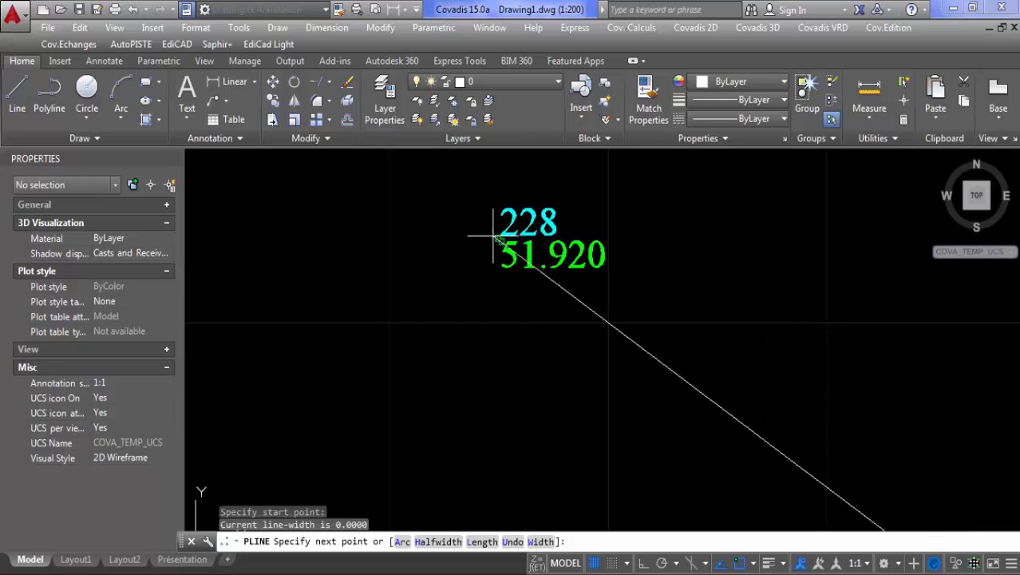
pyautogui.scroll(2, 491, 234)
pyautogui.click(521, 220)
pyautogui.scroll(-4, 491, 199)
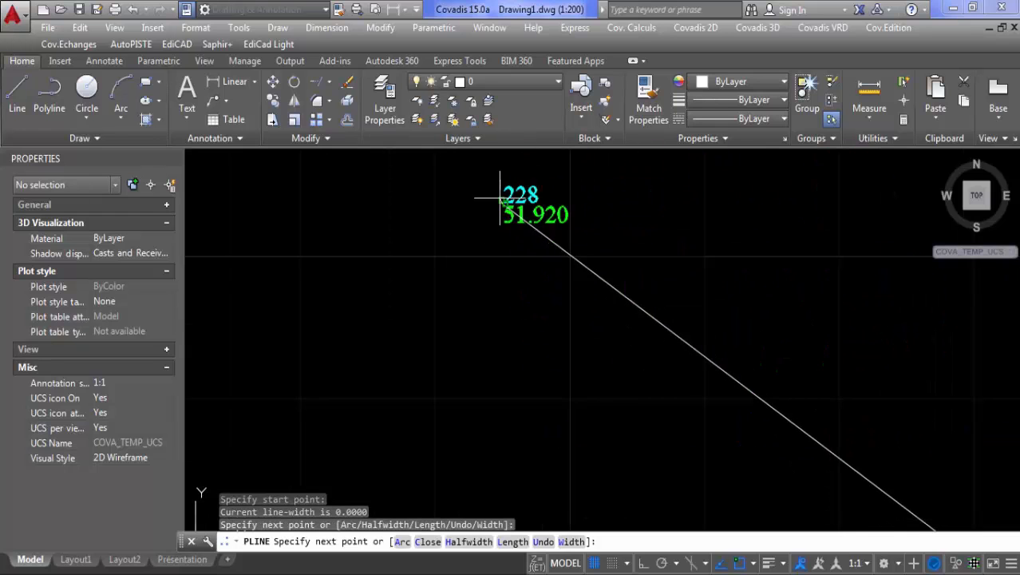
# - Extend the dotted area's polyline to survey point 262
pyautogui.scroll(-5, 500, 198)
pyautogui.scroll(9, 318, 285)
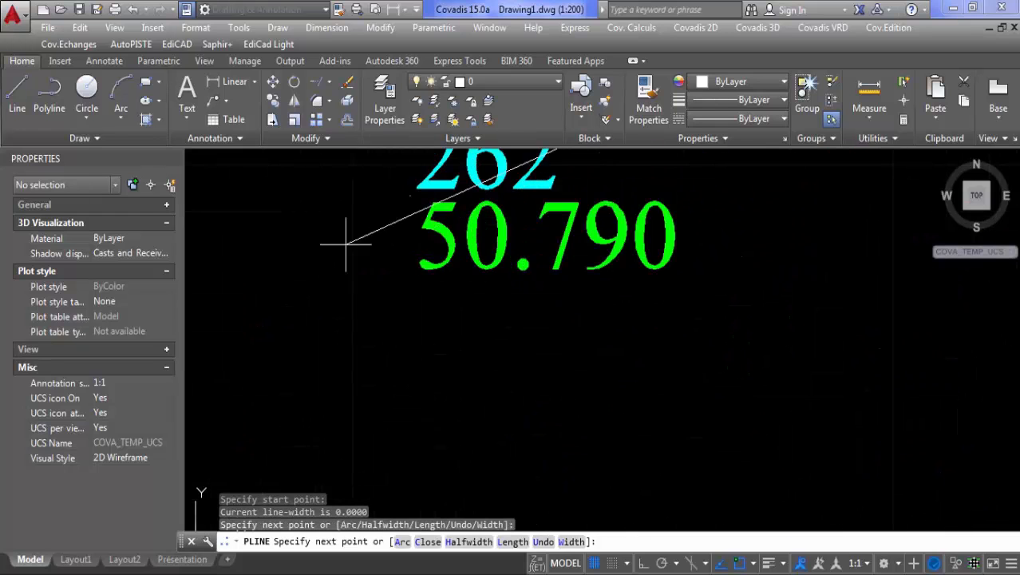
pyautogui.click(406, 204)
pyautogui.scroll(-8, 406, 203)
pyautogui.moveTo(246, 319); pyautogui.dragTo(638, 255, button='middle')
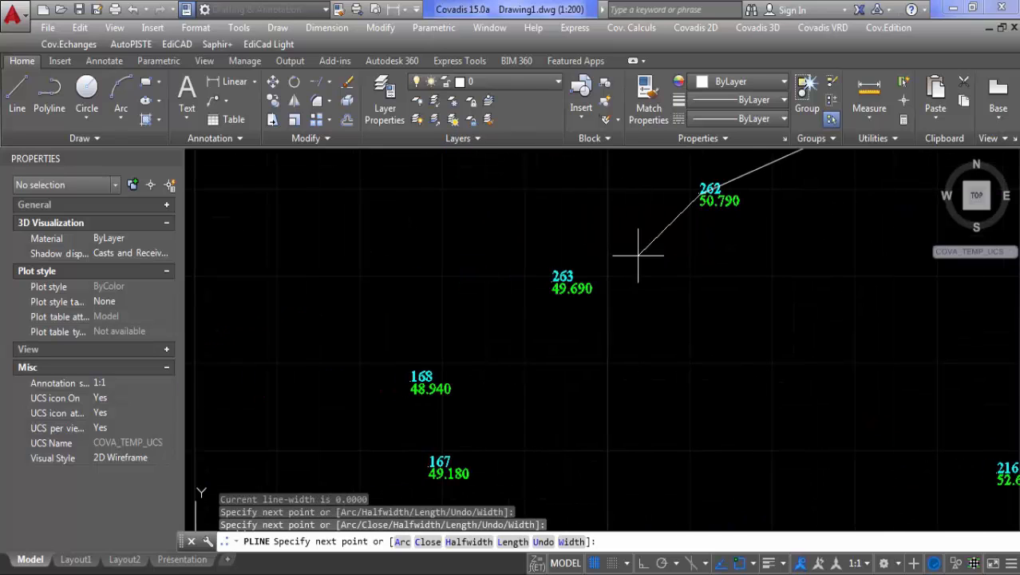
pyautogui.scroll(-5, 638, 255)
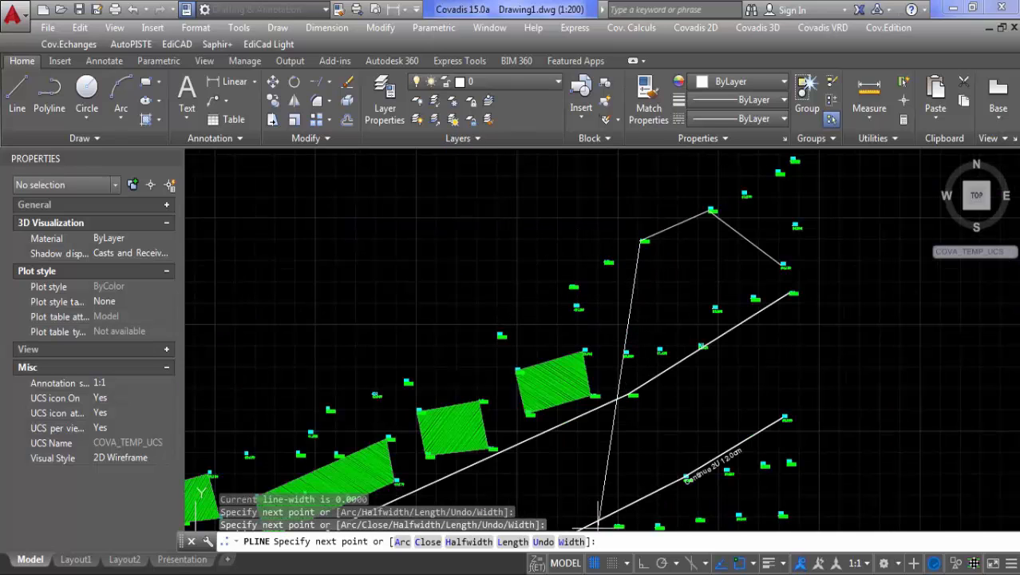
# - Check daniel-Model.pdf for the dotted area's next corner and extend the polyline to survey point 168
pyautogui.hotkey('alt', 'Tab')
pyautogui.hotkey('alt', 'Tab')
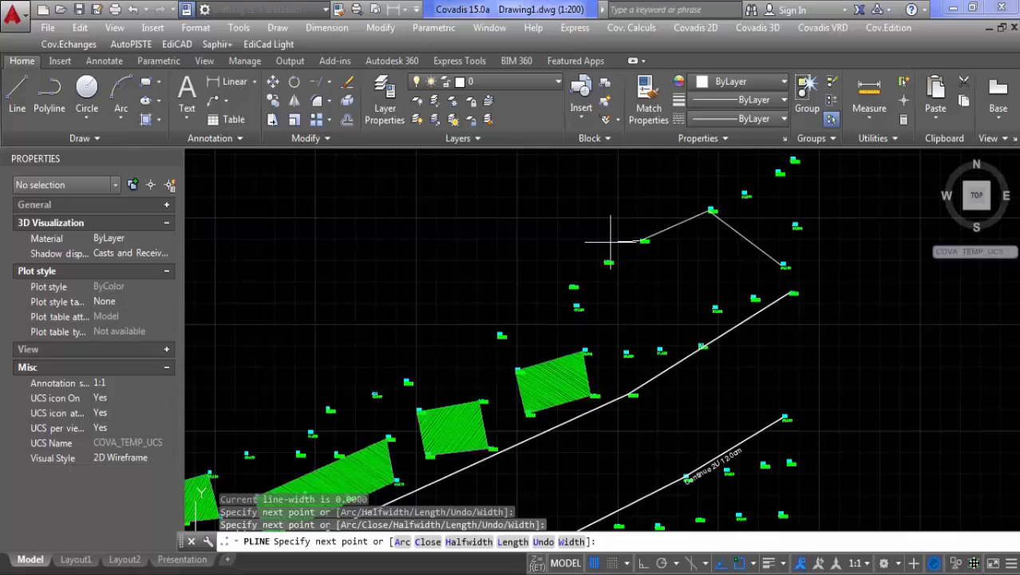
pyautogui.scroll(6, 644, 244)
pyautogui.scroll(3, 317, 317)
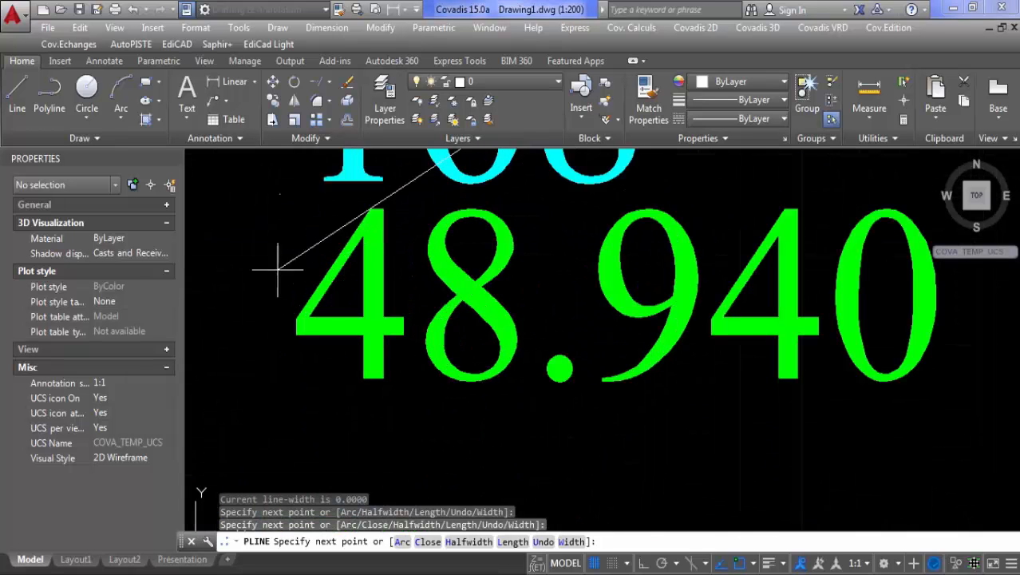
pyautogui.click(276, 312)
pyautogui.scroll(-5, 275, 313)
pyautogui.scroll(-2, 279, 185)
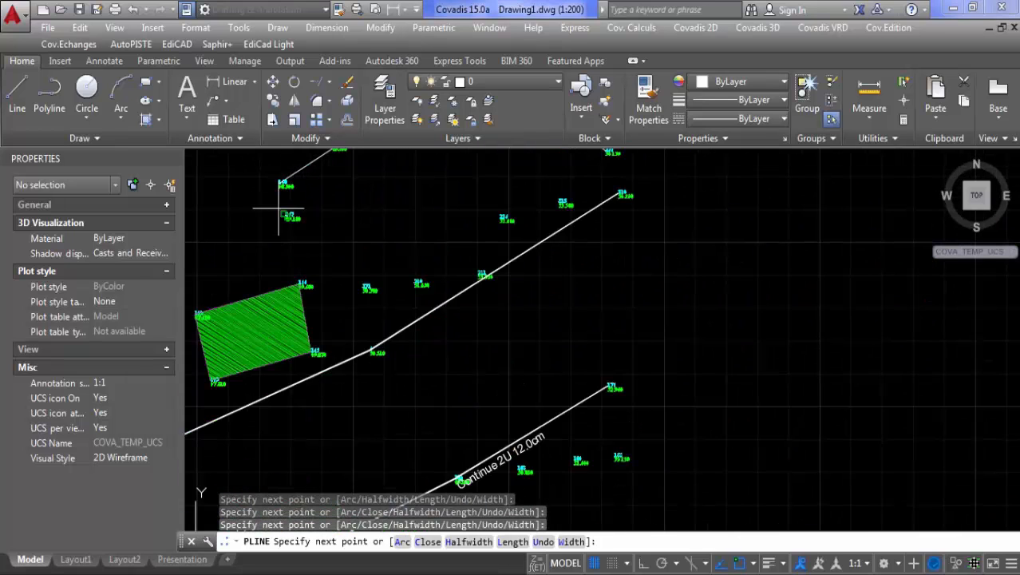
# - Compare the dotted area in daniel-Model.pdf with the survey points in Drawing1.dwg and read the elevation of its lower corner
pyautogui.hotkey('alt', 'Tab')
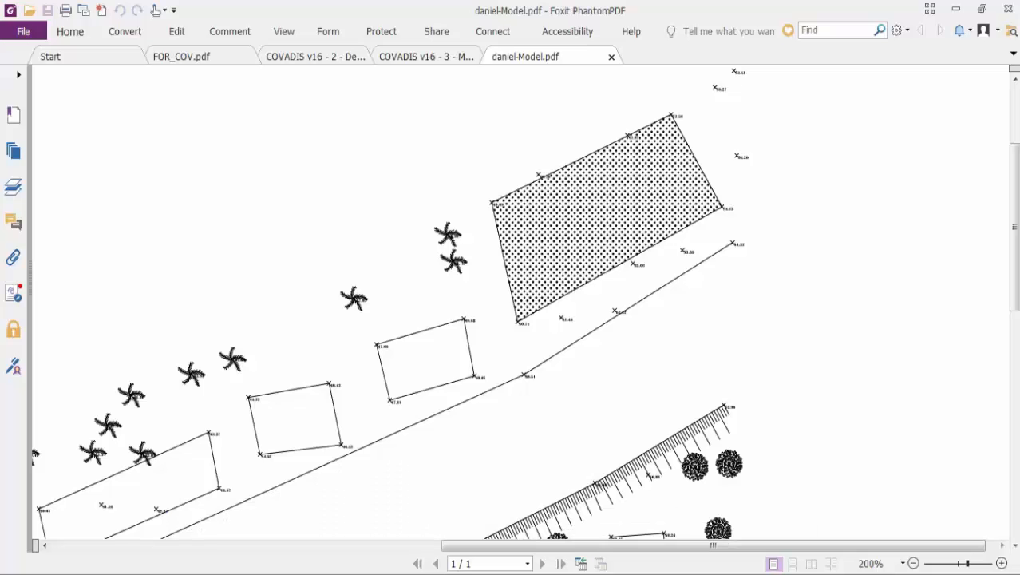
pyautogui.hotkey('alt', 'Tab')
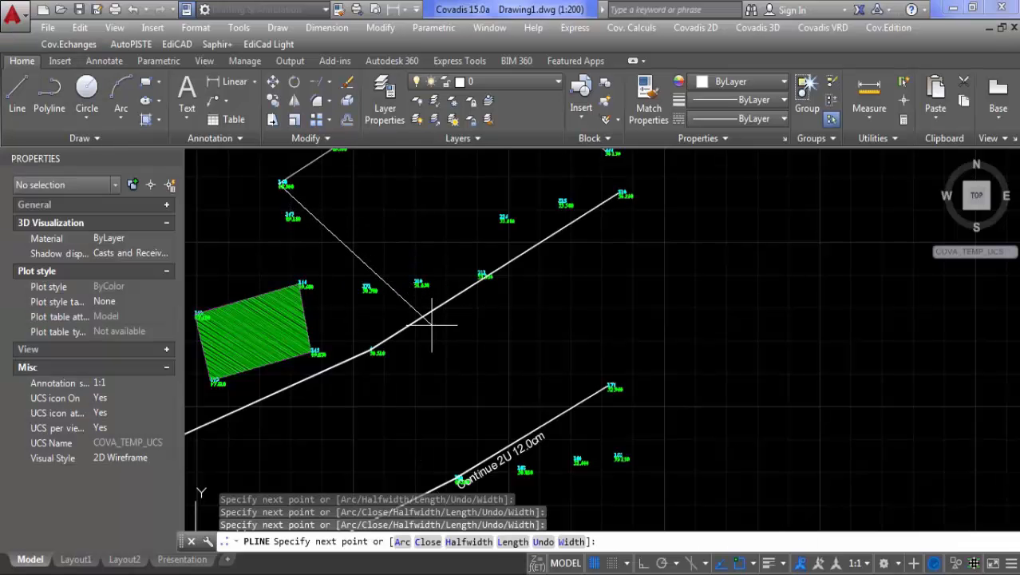
pyautogui.hotkey('alt', 'Tab')
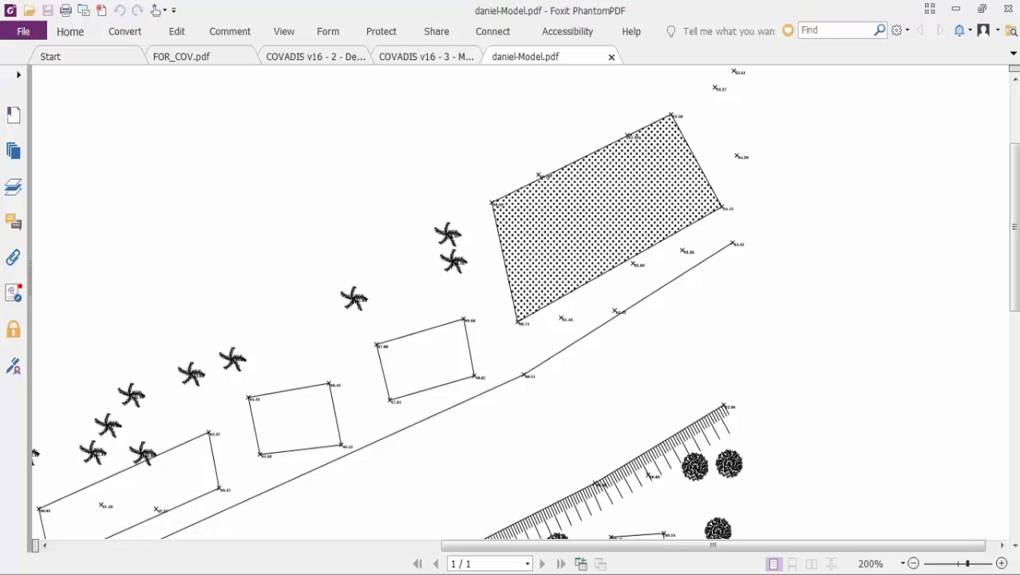
pyautogui.hotkey('alt', 'Tab')
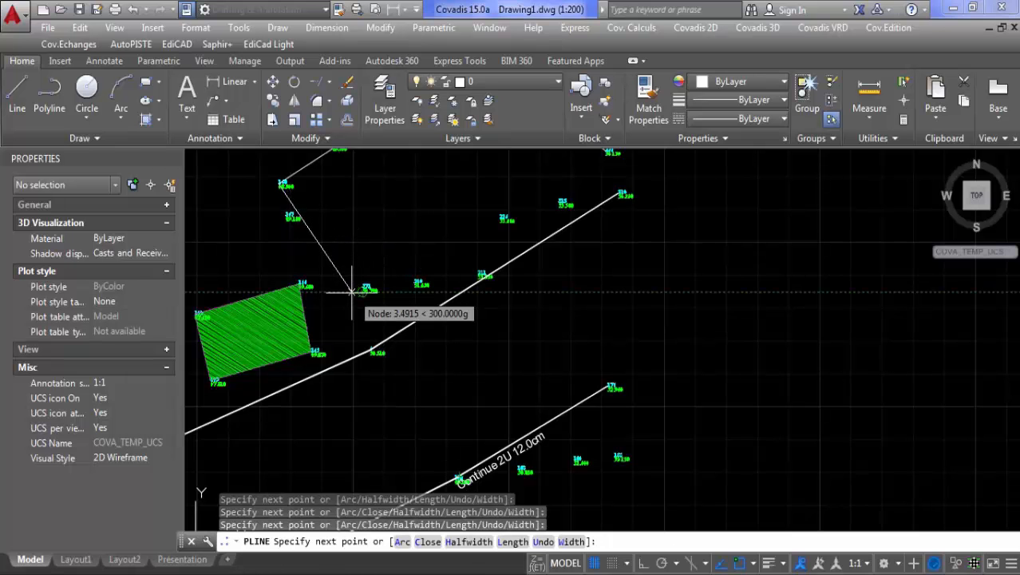
pyautogui.moveTo(352, 291)
pyautogui.mouseDown(button='middle')
pyautogui.moveTo(337, 406)
pyautogui.moveTo(348, 403)
pyautogui.mouseUp(button='middle')
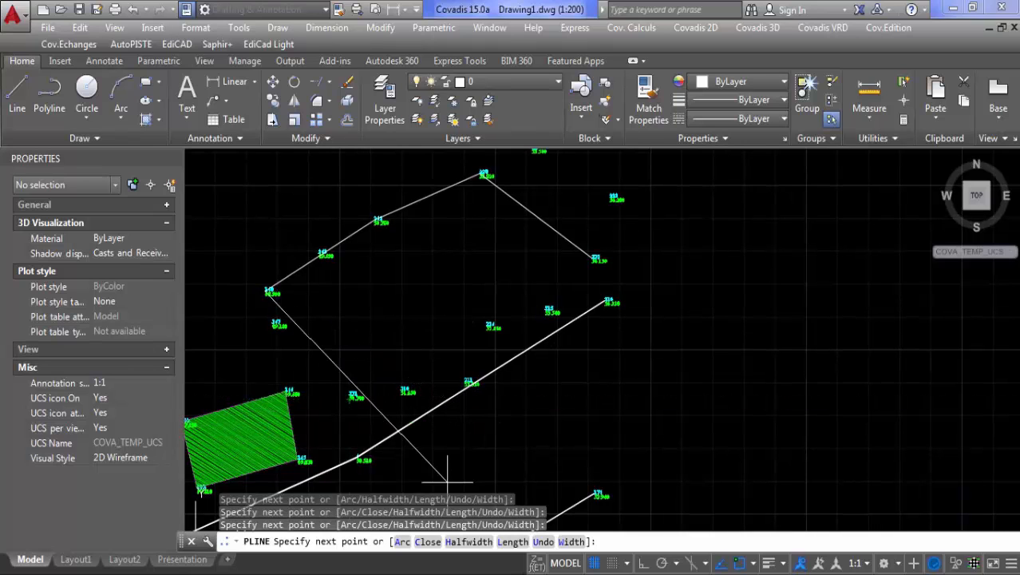
pyautogui.hotkey('alt', 'Tab')
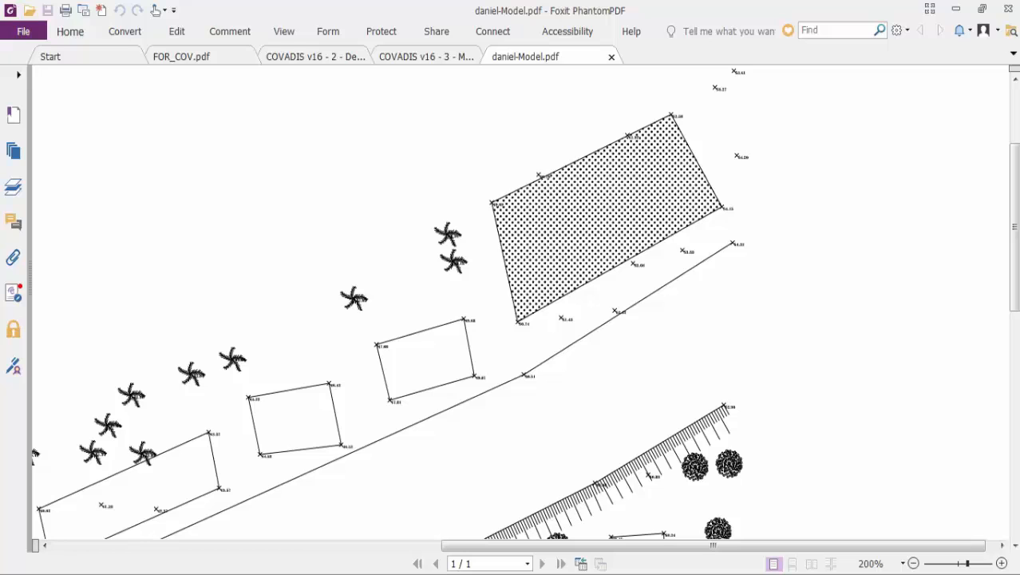
pyautogui.hotkey('alt', 'Tab')
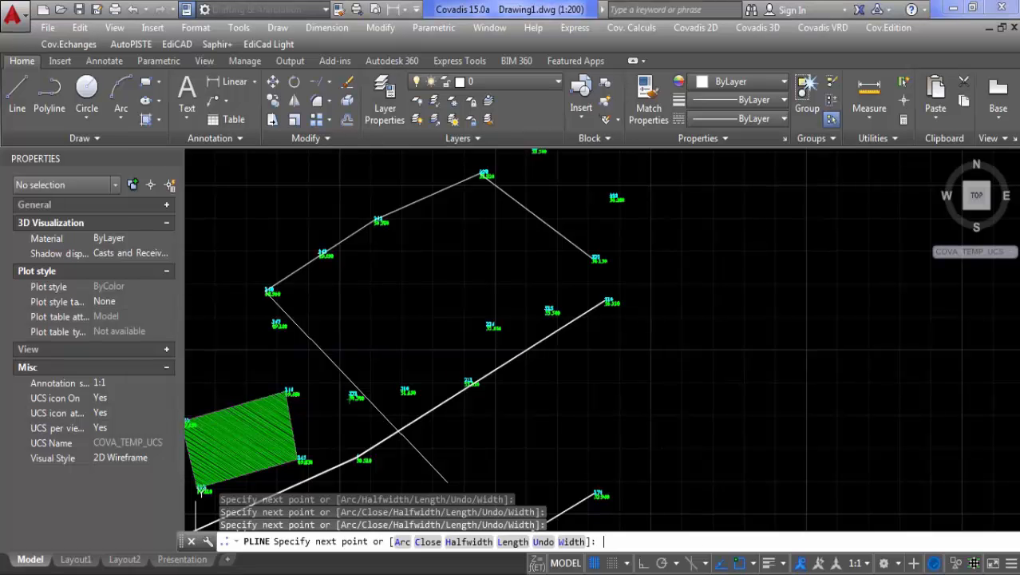
pyautogui.hotkey('alt', 'Tab')
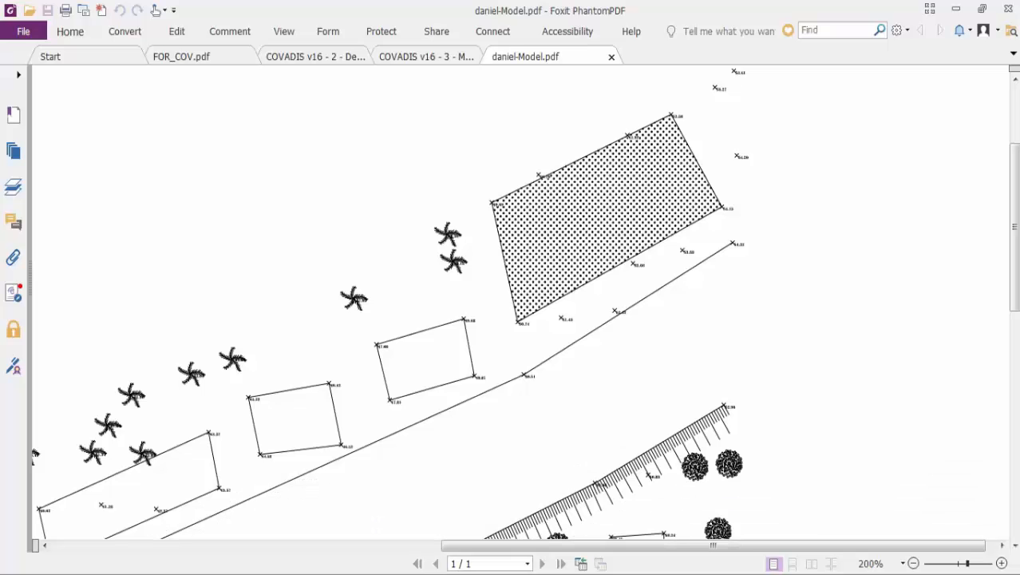
pyautogui.scroll(3, 533, 320)
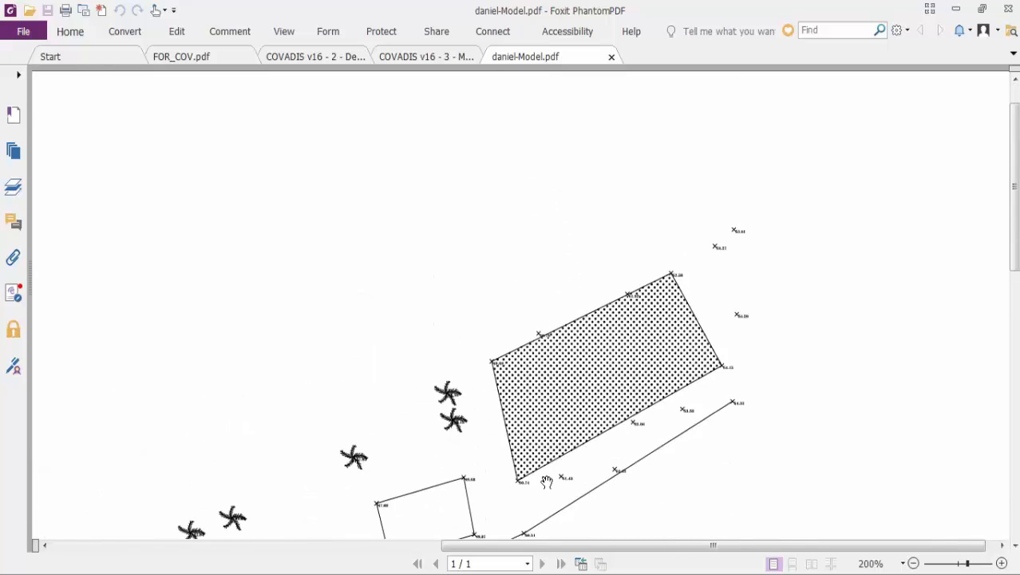
pyautogui.scroll(-2, 545, 482)
pyautogui.keyDown('ctrl'); pyautogui.scroll(4, 532, 402); pyautogui.keyUp('ctrl')
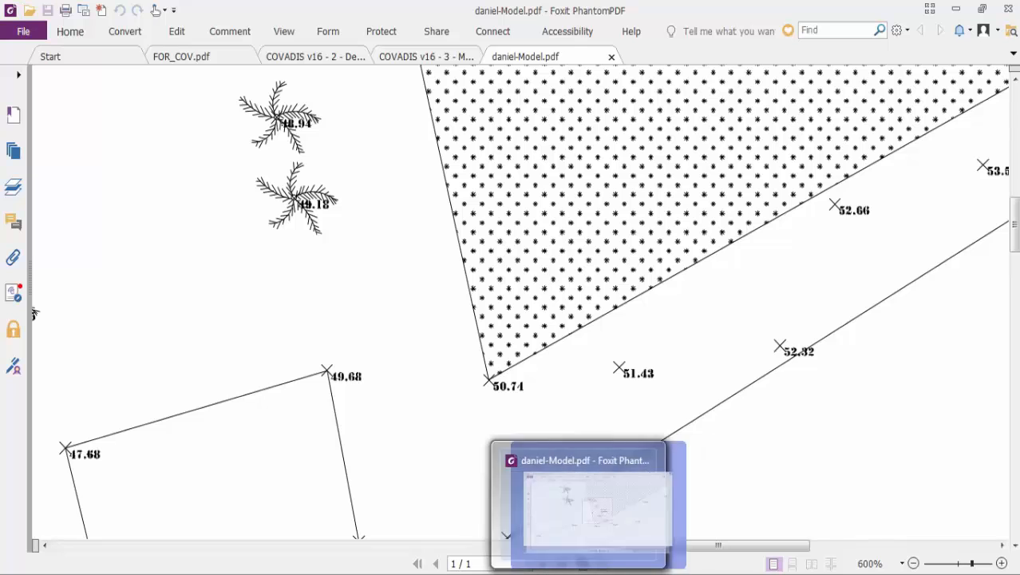
pyautogui.moveTo(439, 568)
# - Return to Drawing1.dwg and extend the polyline to survey point 171, at elevation 50.740
pyautogui.click(324, 513)
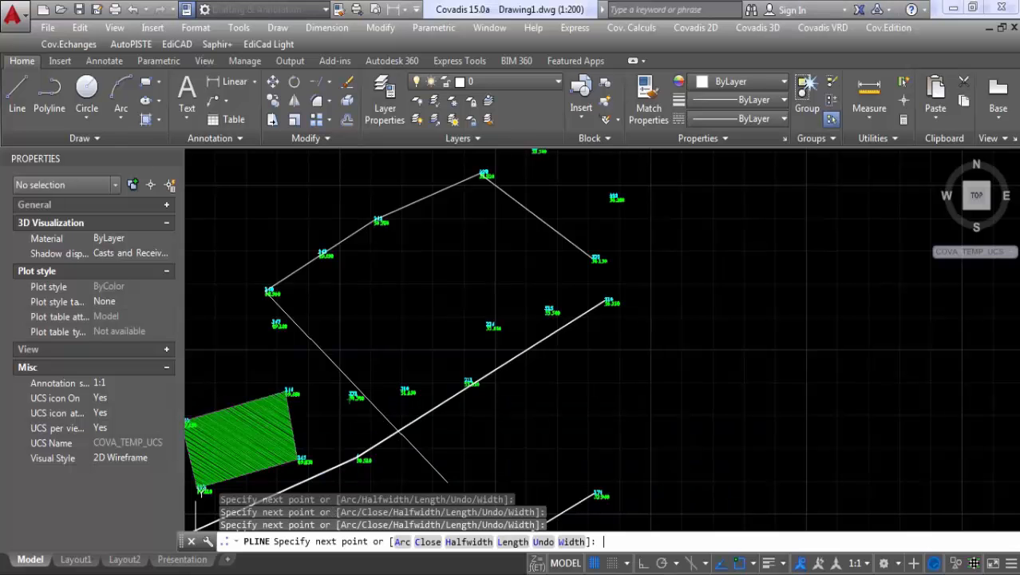
pyautogui.scroll(4, 358, 393)
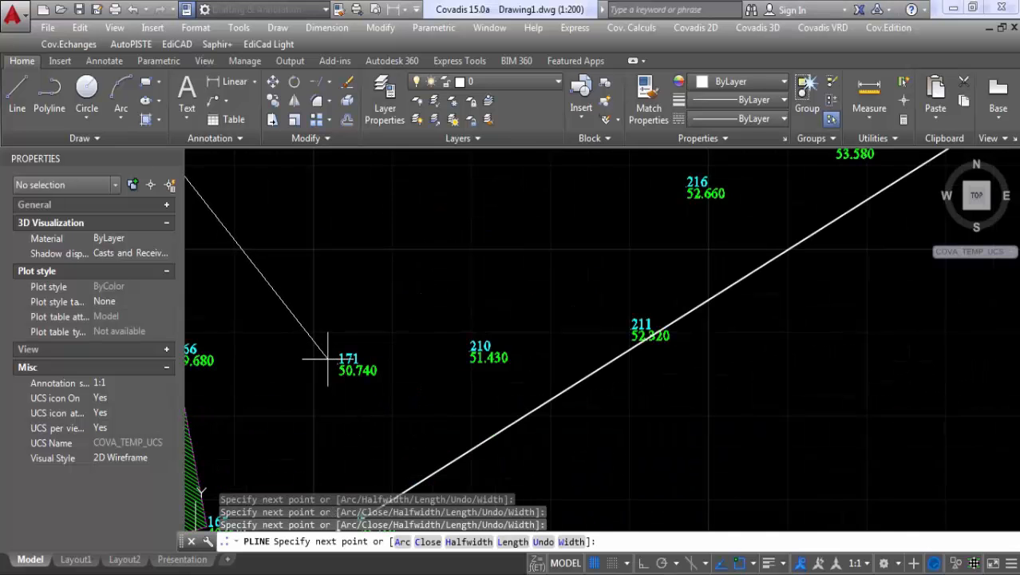
pyautogui.scroll(-5, 331, 365)
pyautogui.scroll(8, 331, 365)
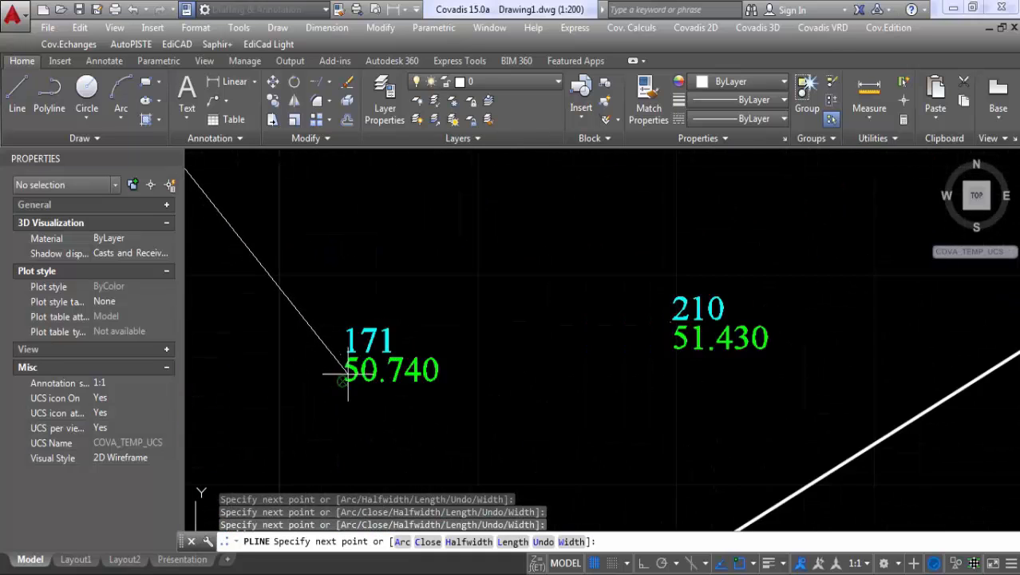
pyautogui.scroll(-6, 327, 326)
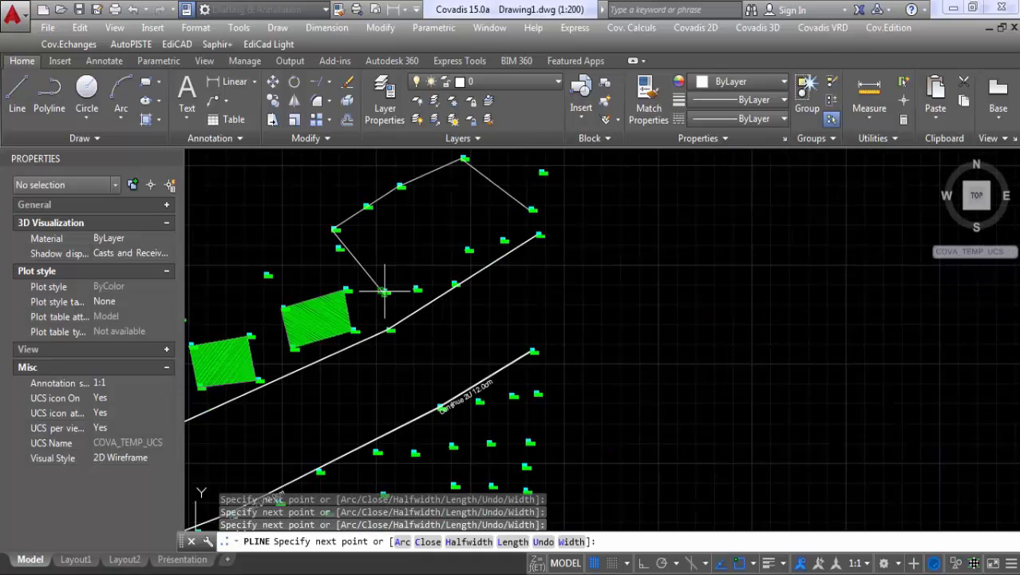
# - Check the dotted area's remaining edge in daniel-Model.pdf, close the polyline in Drawing1.dwg and leave the command
pyautogui.hotkey('alt', 'Tab')
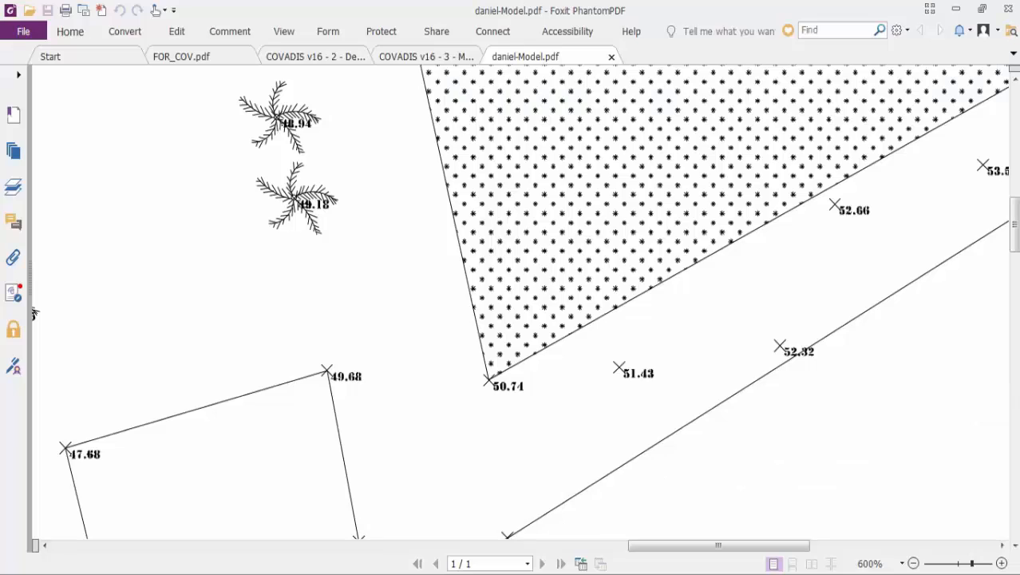
pyautogui.hotkey('alt', 'Tab')
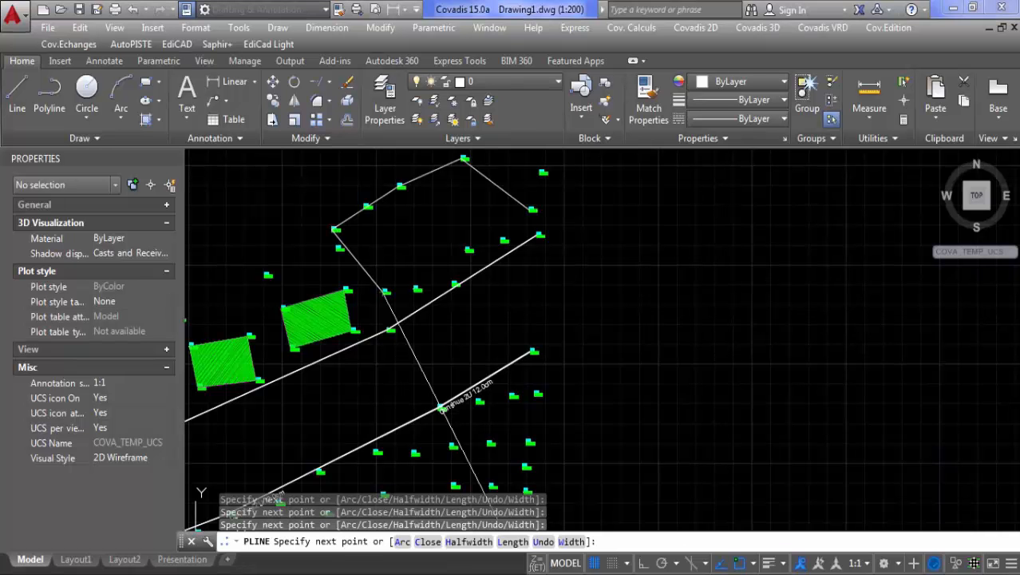
pyautogui.hotkey('alt', 'Tab')
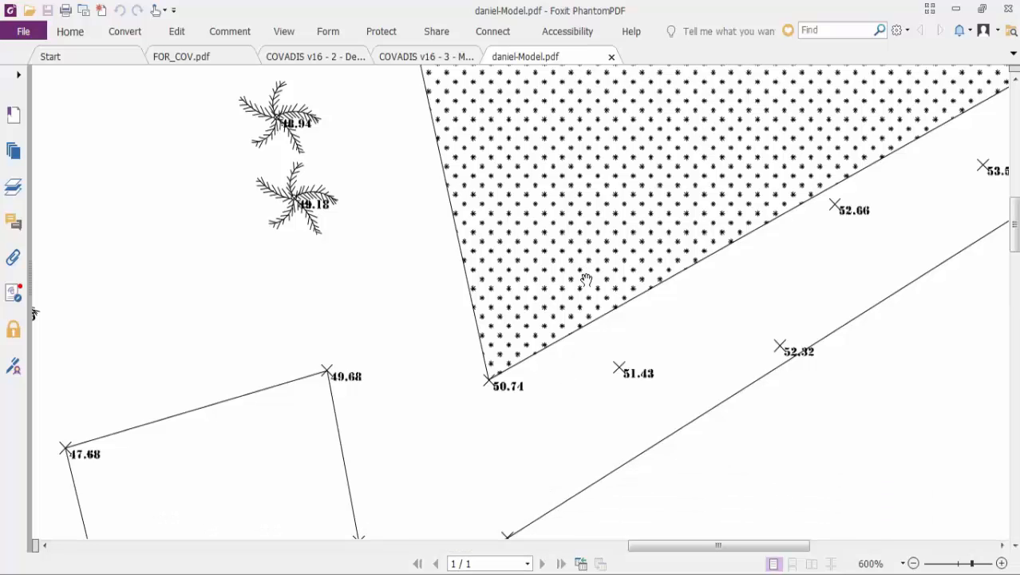
pyautogui.keyDown('ctrl'); pyautogui.scroll(-2, 587, 279); pyautogui.keyUp('ctrl')
pyautogui.hotkey('alt', 'Tab')
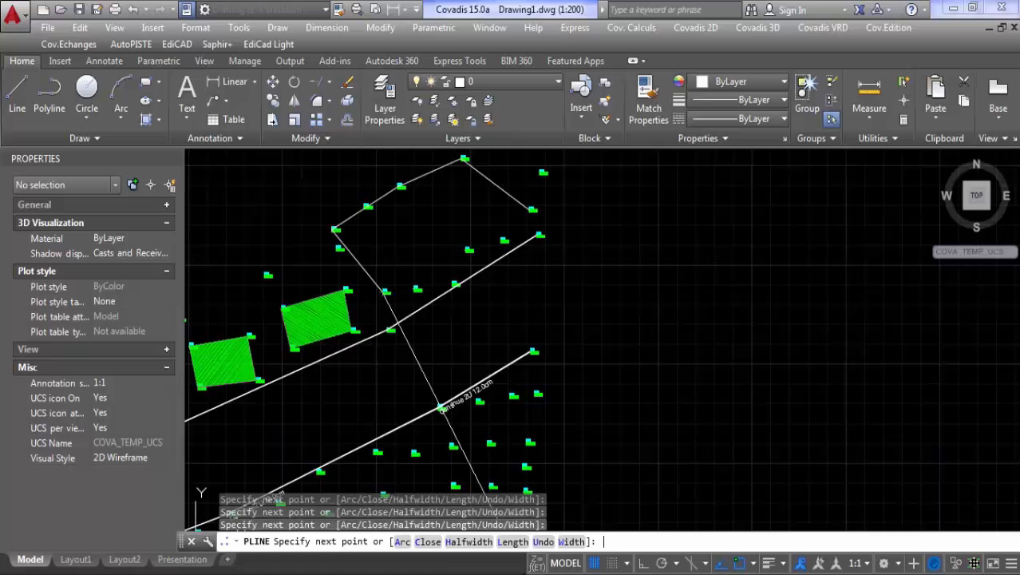
pyautogui.rightClick(533, 266)
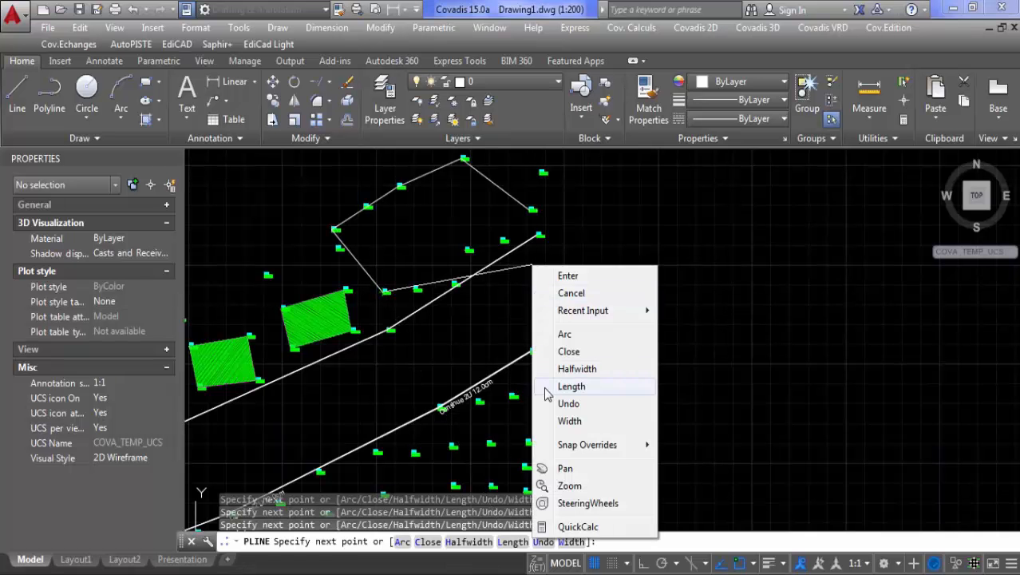
pyautogui.click(585, 351)
pyautogui.moveTo(462, 216); pyautogui.dragTo(471, 269, button='middle')
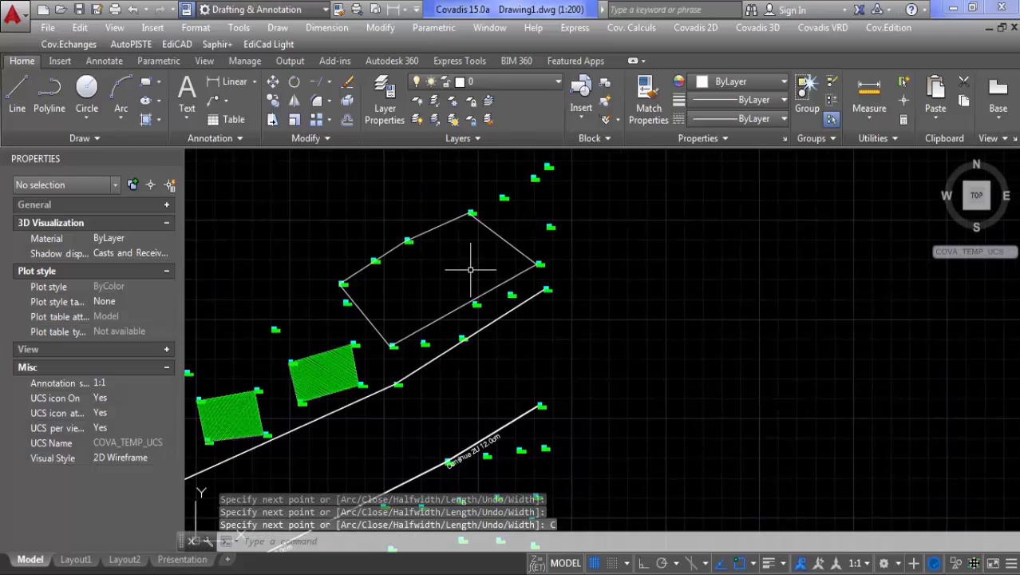
pyautogui.scroll(2, 471, 269)
pyautogui.press('Escape')
pyautogui.press('Escape')
pyautogui.press('Escape')
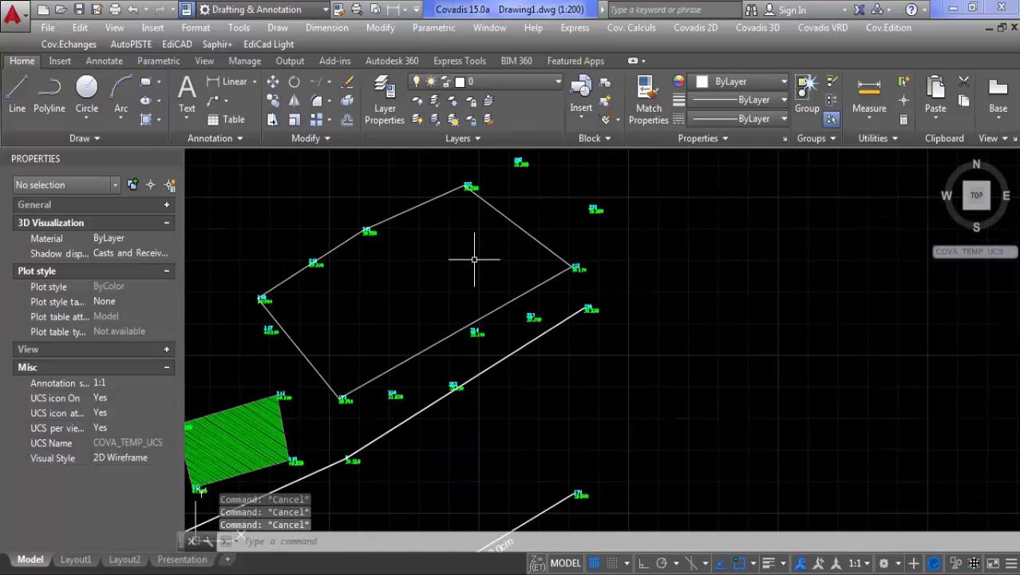
# - Select the dotted area's closed polyline outline and start the Hatch command
pyautogui.scroll(-4, 474, 259)
pyautogui.scroll(3, 474, 260)
pyautogui.scroll(-4, 472, 257)
pyautogui.scroll(1, 555, 266)
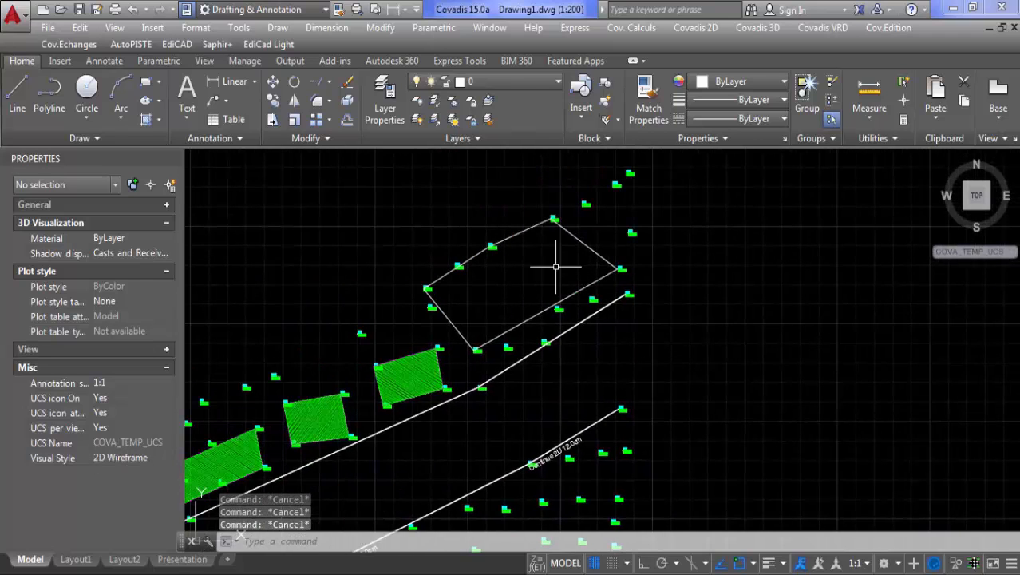
pyautogui.click(576, 238)
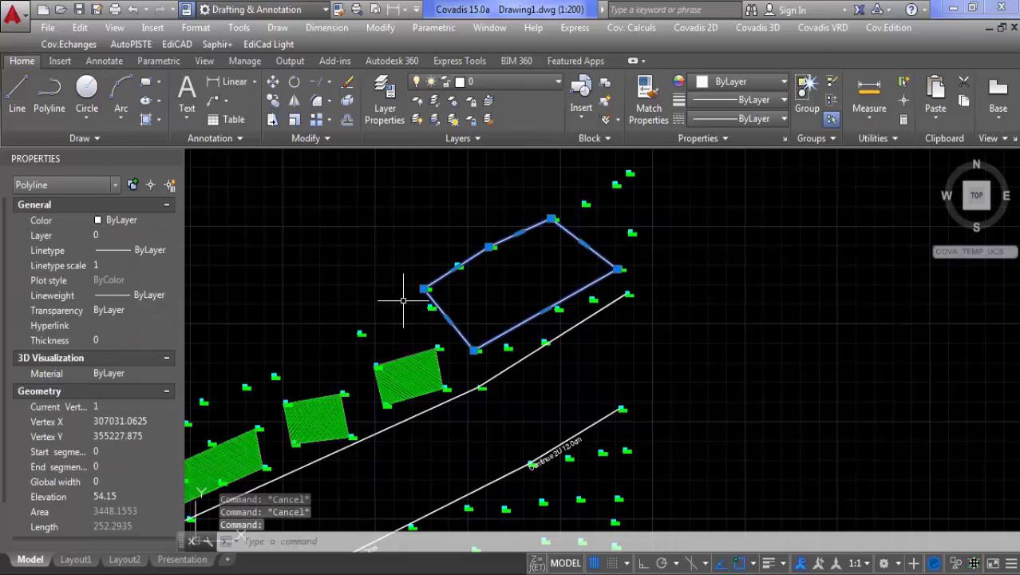
pyautogui.write('h')
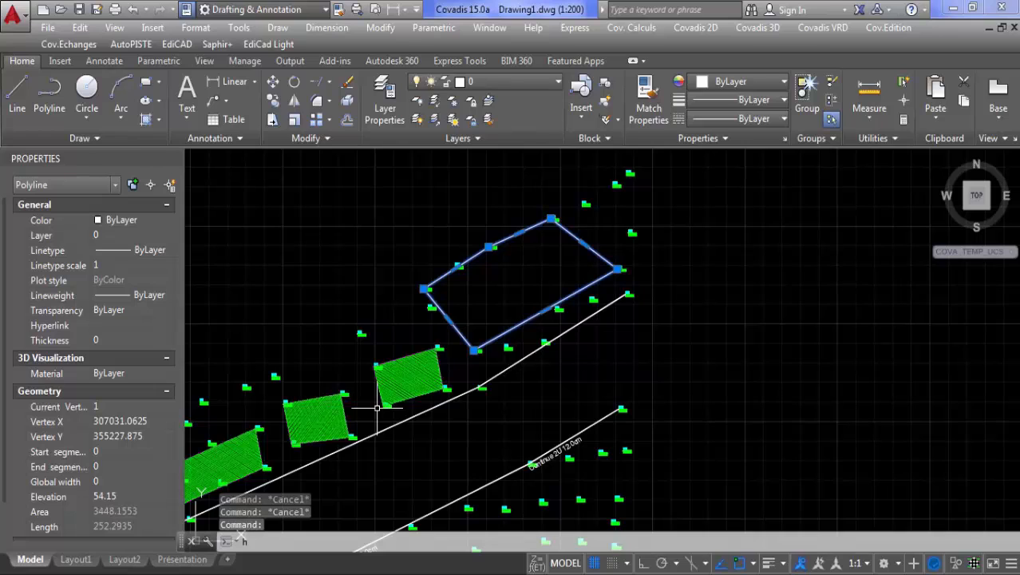
pyautogui.click(307, 384)
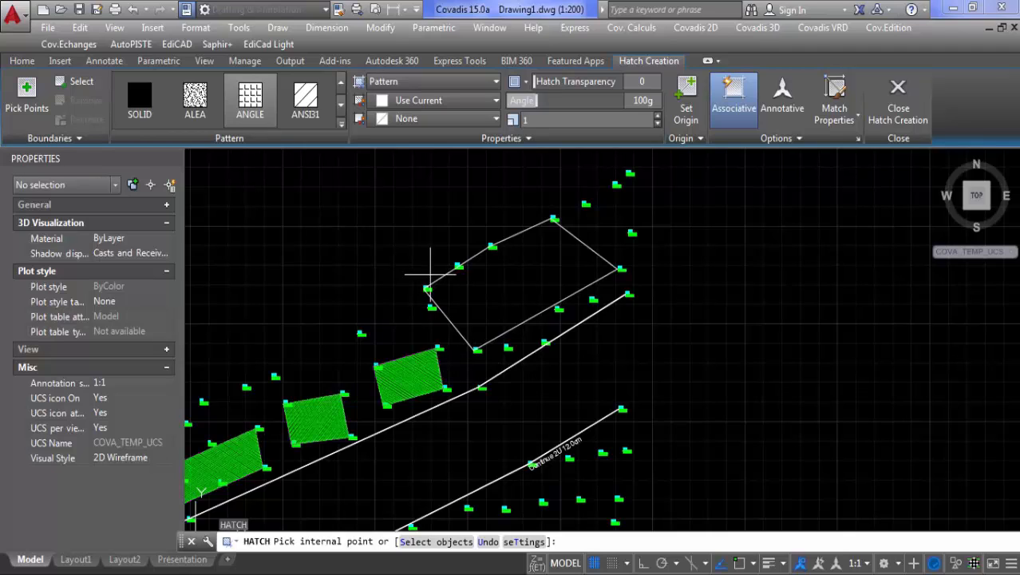
# - Choose the ETOILES hatch pattern and fill the inside of the closed polyline outlining the dotted area
pyautogui.click(342, 107)
pyautogui.click(341, 106)
pyautogui.click(342, 107)
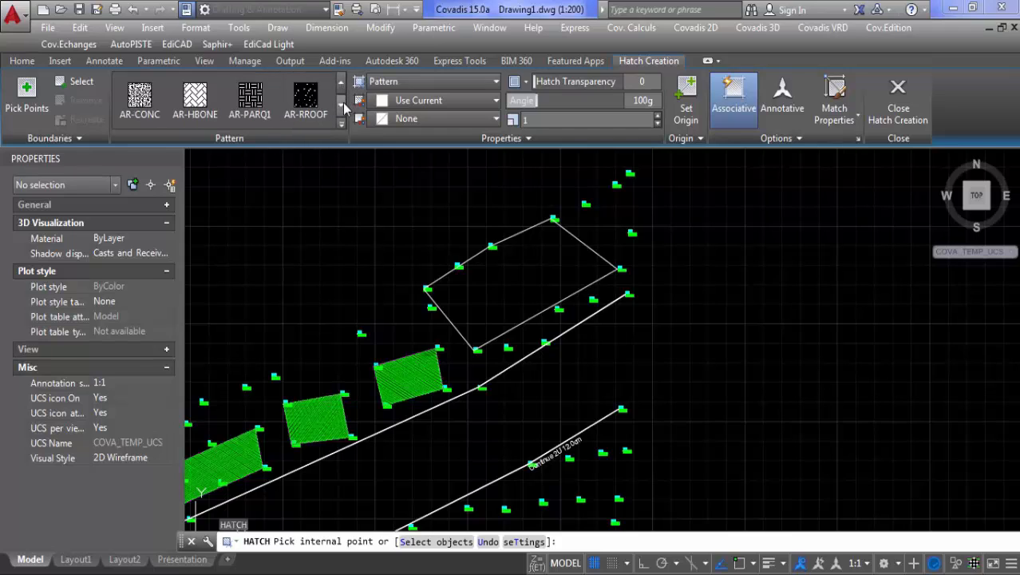
pyautogui.click(343, 107)
pyautogui.click(343, 107)
pyautogui.click(343, 107)
pyautogui.click(344, 107)
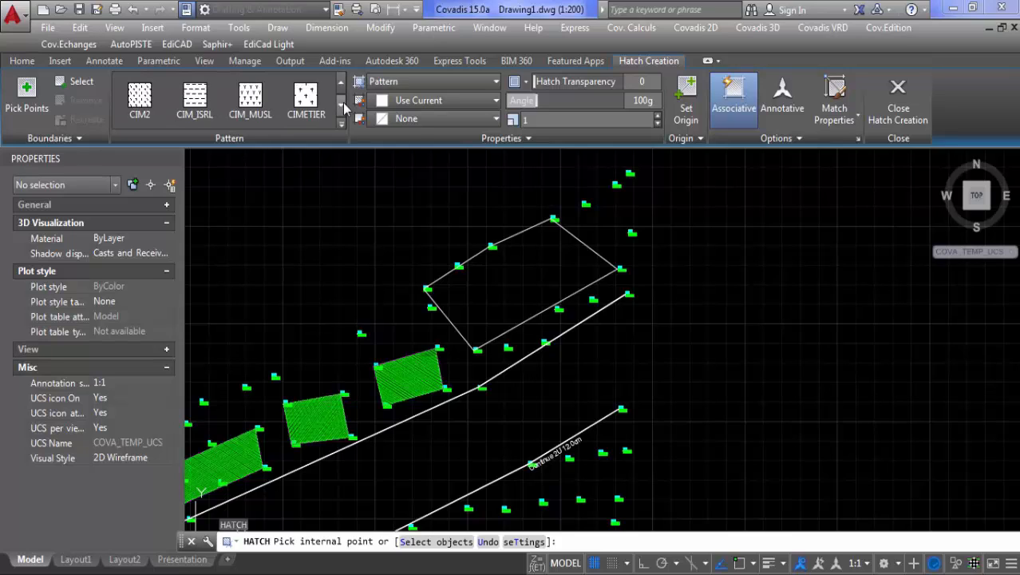
pyautogui.click(344, 107)
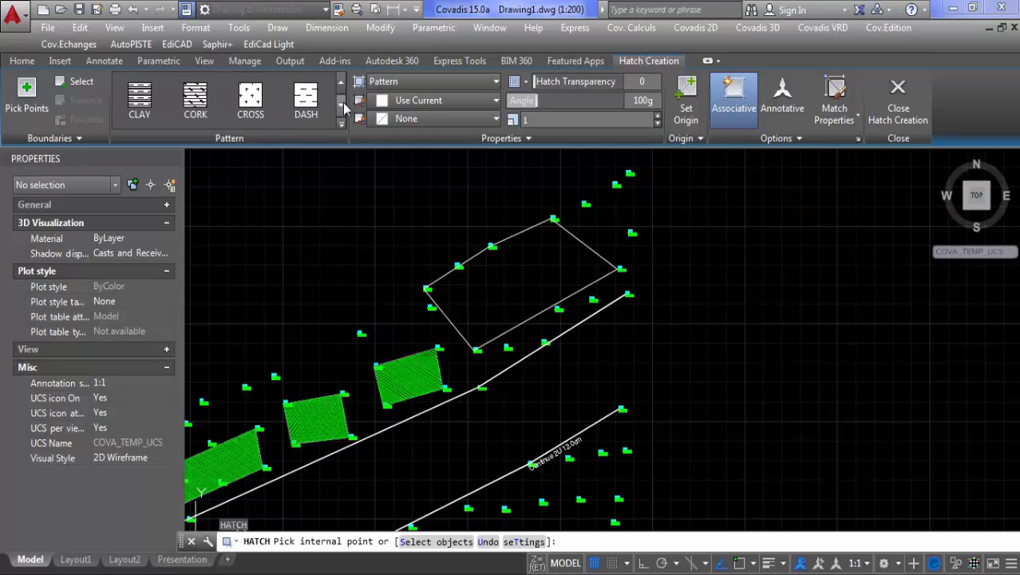
pyautogui.click(343, 107)
pyautogui.click(343, 107)
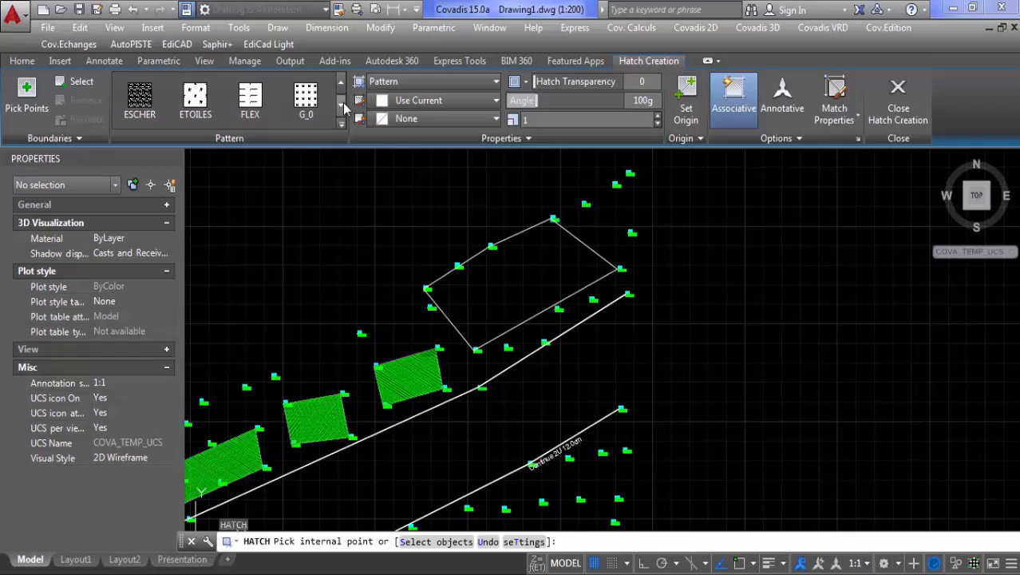
pyautogui.click(195, 99)
pyautogui.click(551, 270)
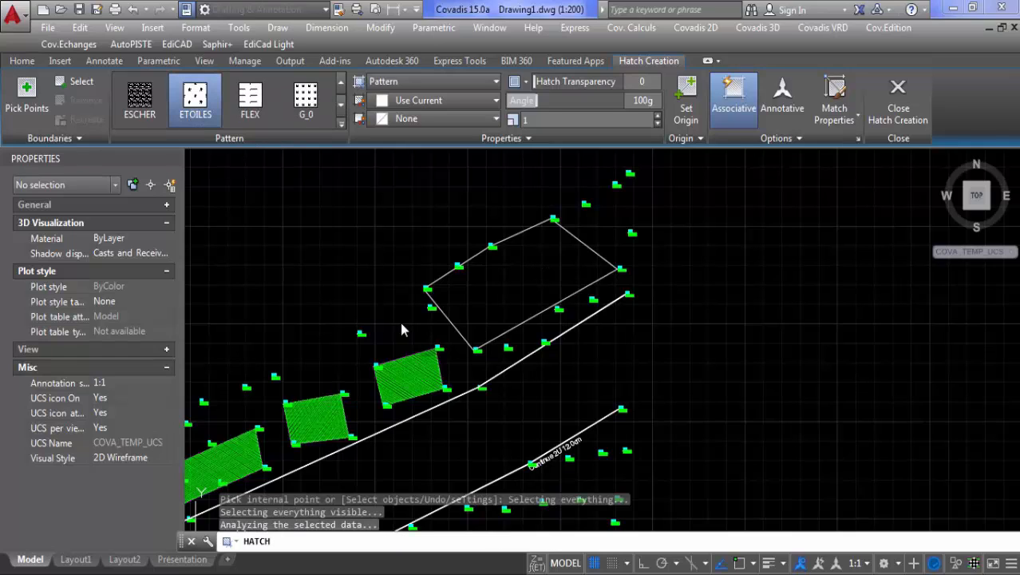
# - Set the scale of the dotted area's ETOILES hatch to 0.62 and finish the hatch
pyautogui.scroll(6, 528, 272)
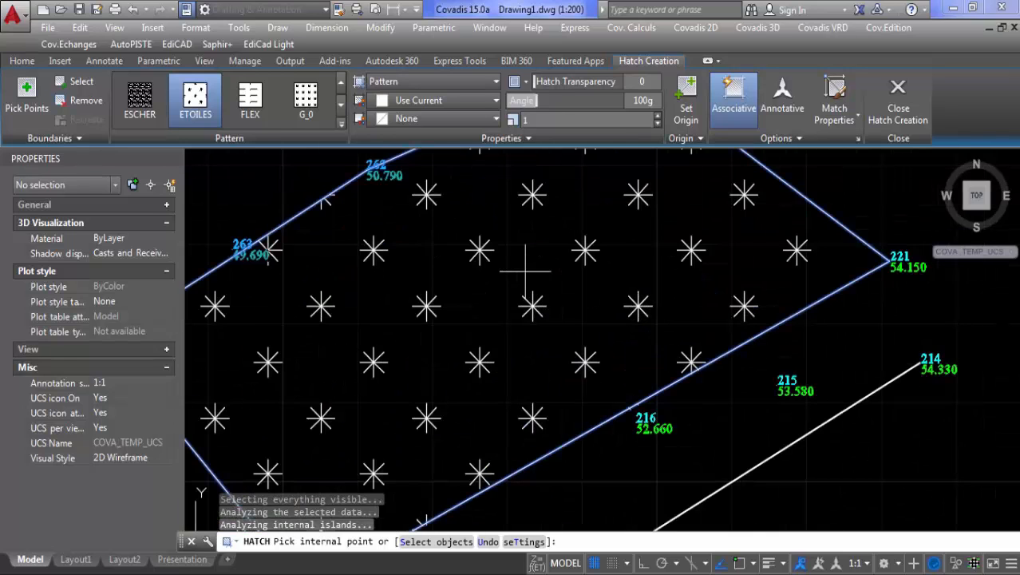
pyautogui.scroll(-5, 529, 271)
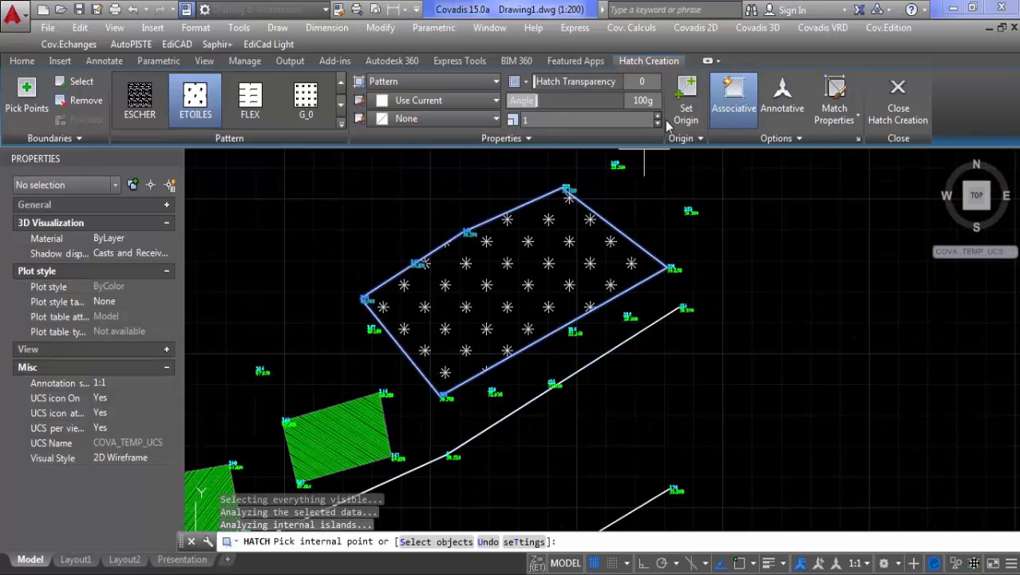
pyautogui.click(659, 122)
pyautogui.click(660, 122)
pyautogui.click(659, 122)
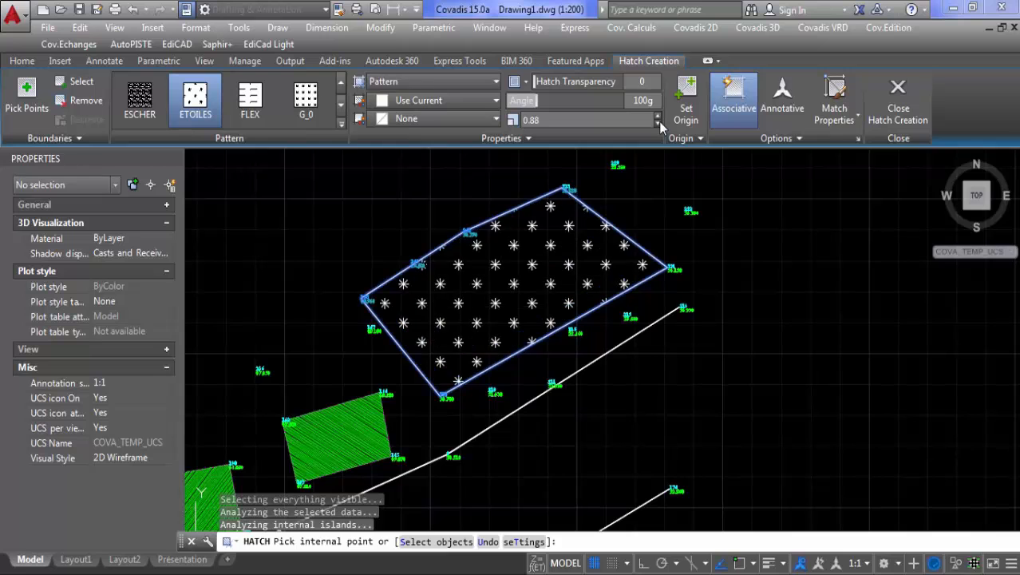
pyautogui.click(659, 122)
pyautogui.click(659, 122)
pyautogui.click(659, 122)
pyautogui.click(659, 122)
pyautogui.click(659, 122)
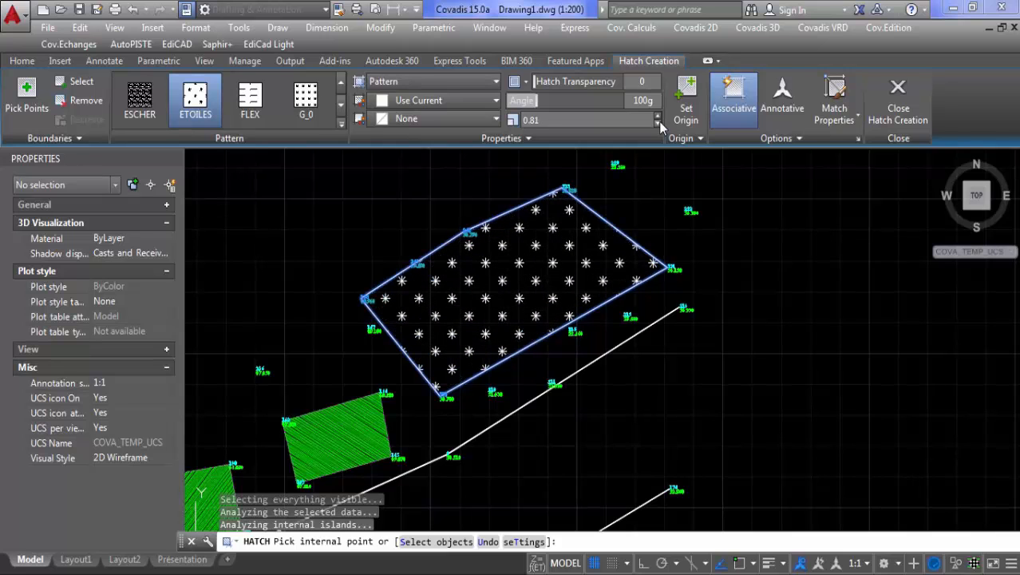
pyautogui.click(659, 122)
pyautogui.click(659, 122)
pyautogui.click(659, 121)
pyautogui.click(659, 121)
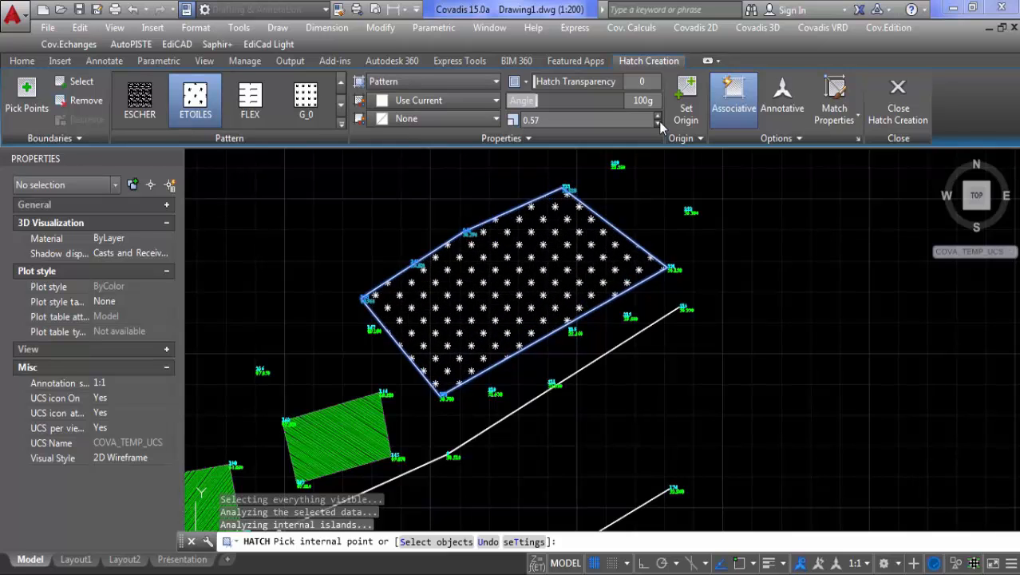
pyautogui.click(658, 121)
pyautogui.click(659, 122)
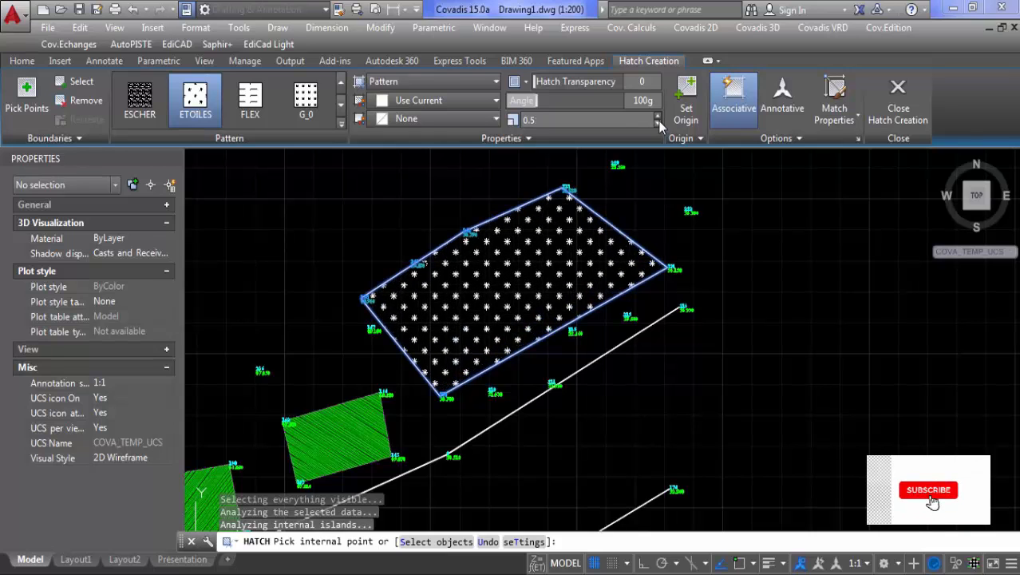
pyautogui.click(658, 117)
pyautogui.click(658, 117)
pyautogui.click(658, 117)
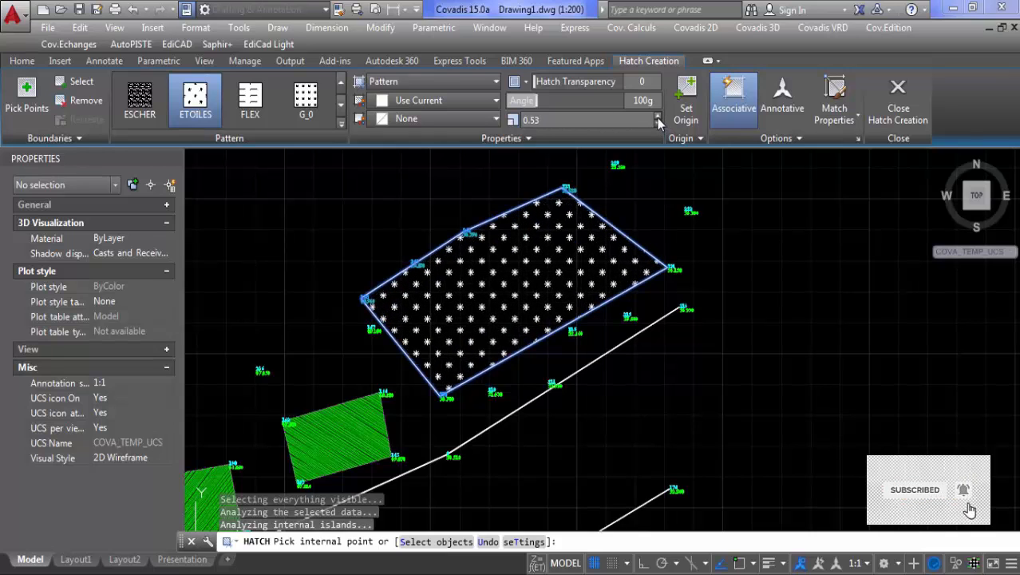
pyautogui.click(658, 116)
pyautogui.click(658, 117)
pyautogui.click(657, 116)
pyautogui.click(657, 117)
pyautogui.click(658, 116)
pyautogui.click(658, 117)
pyautogui.click(658, 116)
pyautogui.click(658, 116)
pyautogui.click(657, 117)
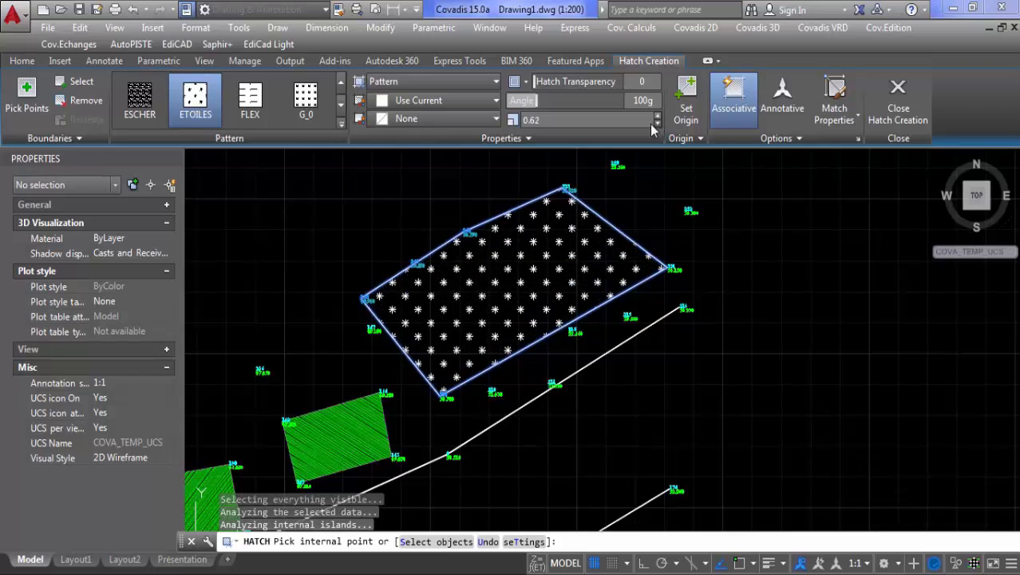
pyautogui.press('Escape')
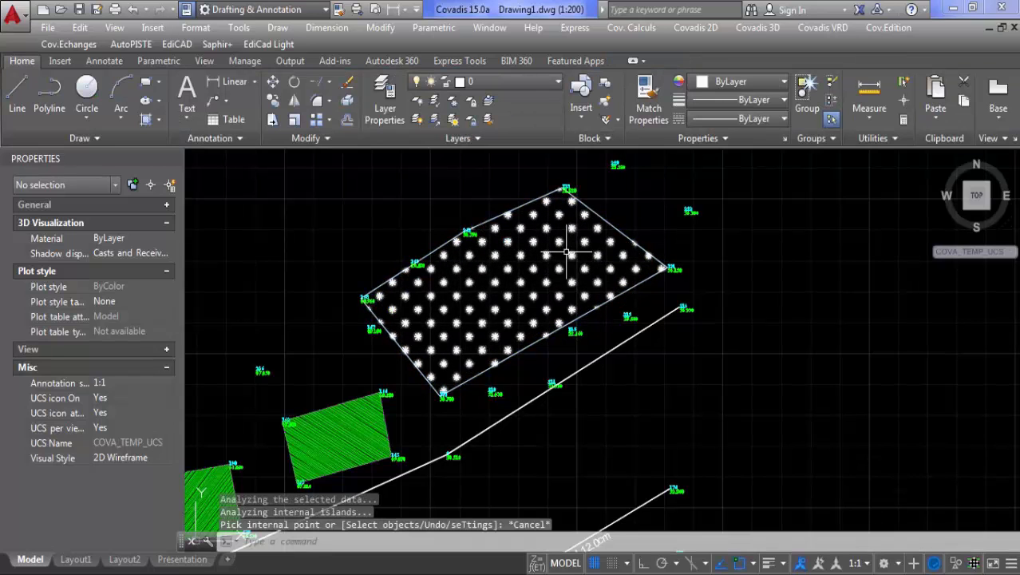
# - Change the colour of the dotted area's ETOILES hatch to green and deselect it
pyautogui.click(572, 255)
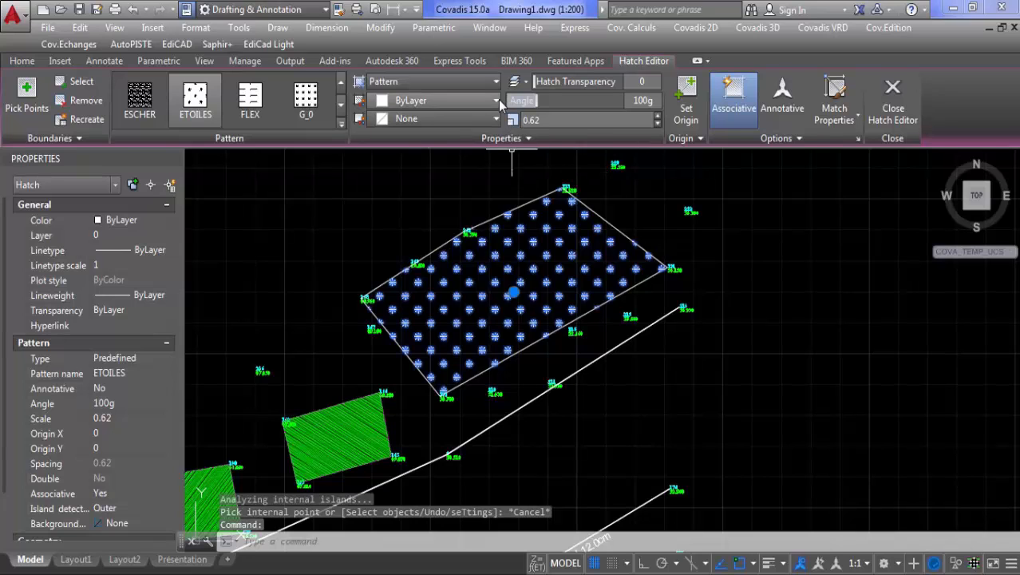
pyautogui.click(496, 100)
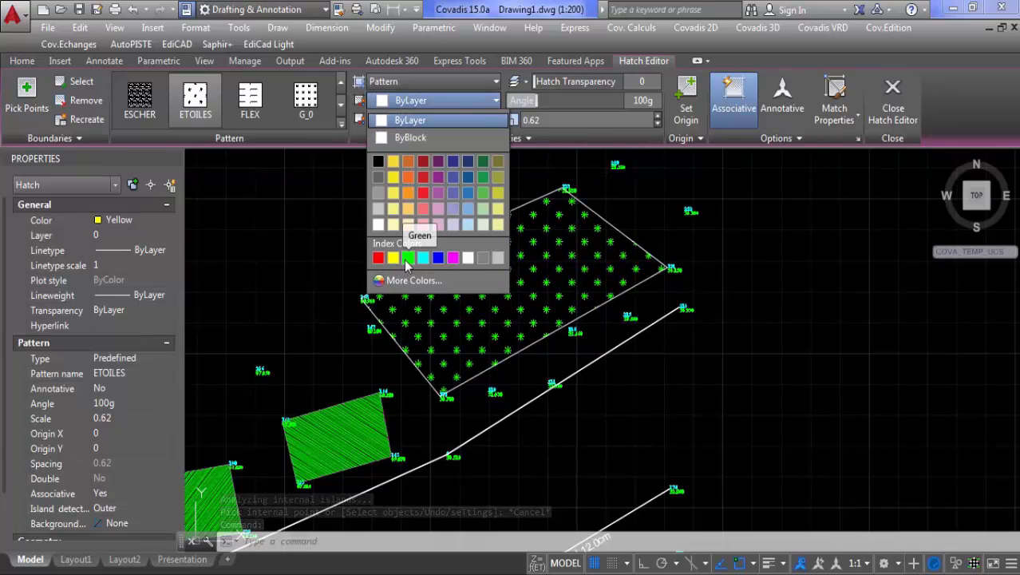
pyautogui.click(408, 257)
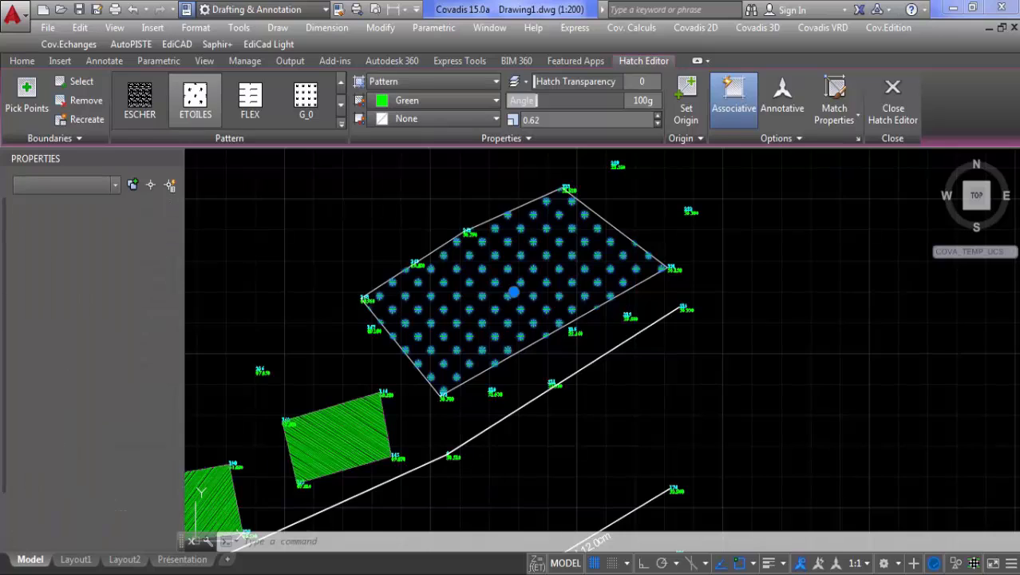
pyautogui.press('Escape')
# - Switch to daniel-Model.pdf and examine the buildings below the embankment, reading the corner elevations of the lowest one
pyautogui.scroll(-4, 396, 194)
pyautogui.scroll(2, 430, 248)
pyautogui.scroll(2, 439, 252)
pyautogui.moveTo(447, 255)
pyautogui.mouseDown(button='middle')
pyautogui.moveTo(590, 332)
pyautogui.moveTo(692, 320)
pyautogui.mouseUp(button='middle')
pyautogui.scroll(-2, 692, 320)
pyautogui.moveTo(577, 428); pyautogui.dragTo(573, 323, button='middle')
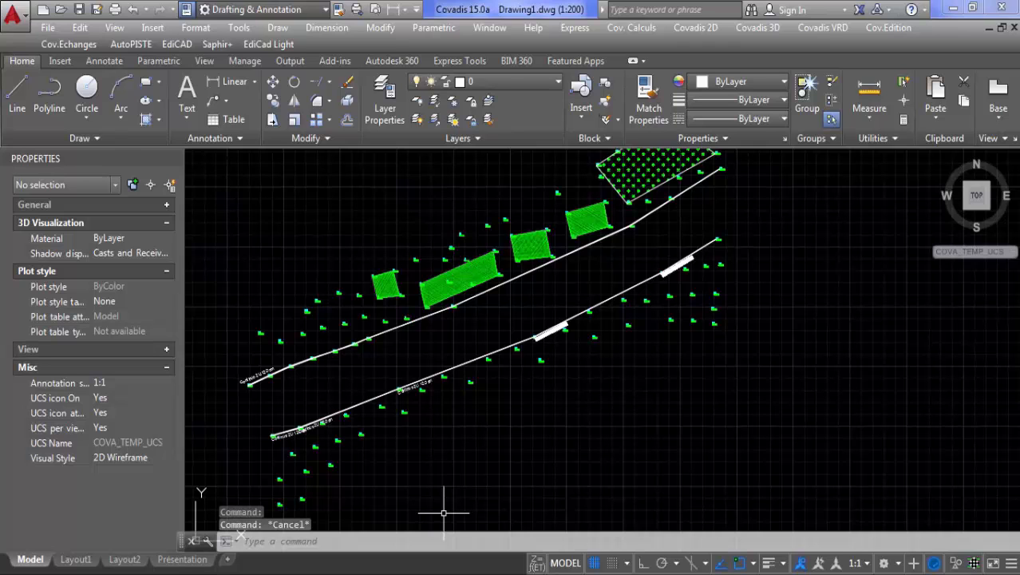
pyautogui.click(514, 573)
pyautogui.scroll(-5, 499, 399)
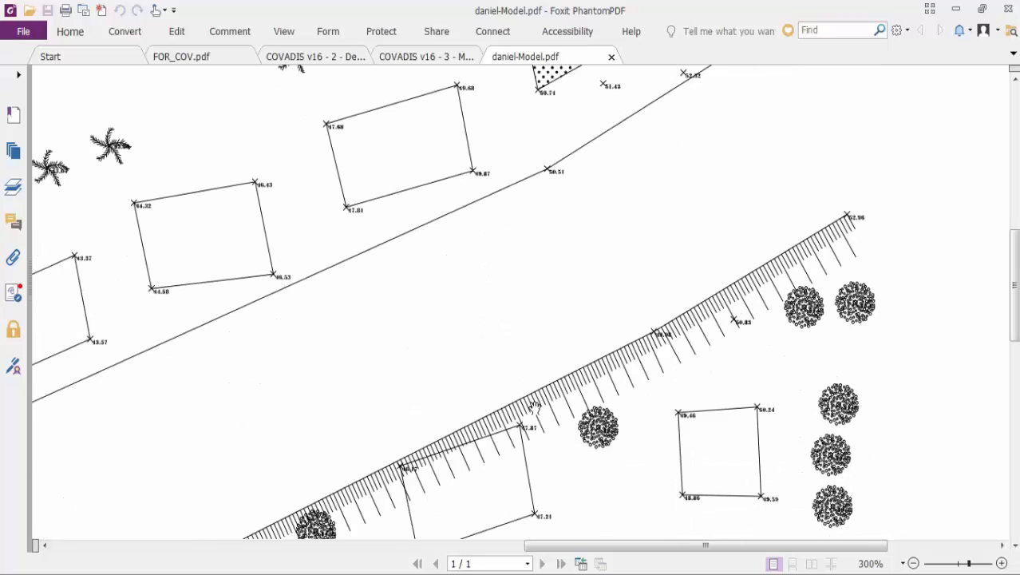
pyautogui.keyDown('ctrl'); pyautogui.scroll(-3, 569, 310); pyautogui.keyUp('ctrl')
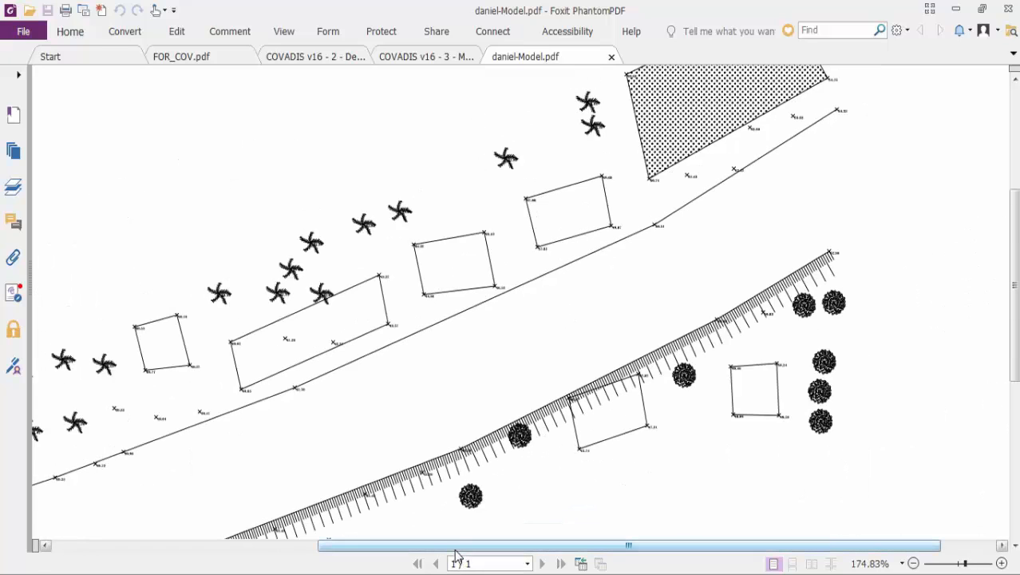
pyautogui.moveTo(447, 547)
pyautogui.mouseDown()
pyautogui.moveTo(381, 545)
pyautogui.moveTo(389, 547)
pyautogui.mouseUp()
pyautogui.keyDown('ctrl'); pyautogui.scroll(-1, 594, 320); pyautogui.keyUp('ctrl')
pyautogui.keyDown('ctrl'); pyautogui.scroll(-1, 594, 320); pyautogui.keyUp('ctrl')
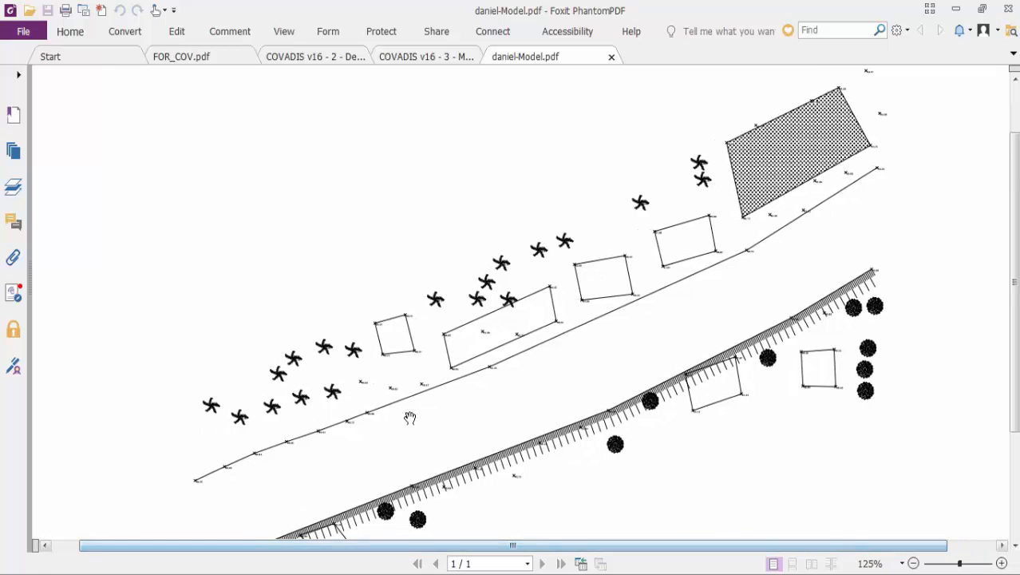
pyautogui.keyDown('ctrl'); pyautogui.scroll(-1, 410, 431); pyautogui.keyUp('ctrl')
pyautogui.keyDown('ctrl'); pyautogui.scroll(-1, 349, 508); pyautogui.keyUp('ctrl')
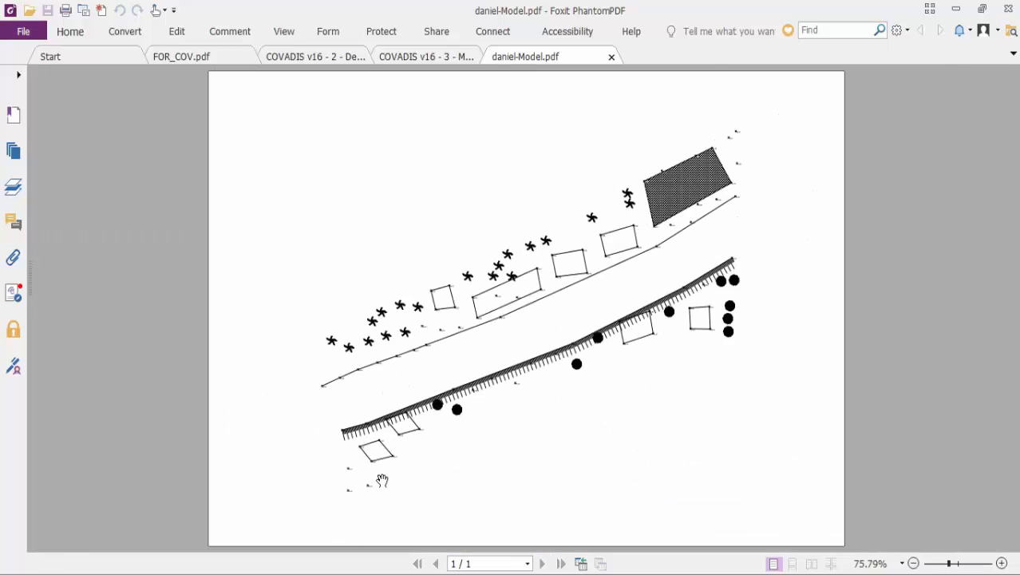
pyautogui.keyDown('ctrl'); pyautogui.scroll(5, 382, 481); pyautogui.keyUp('ctrl')
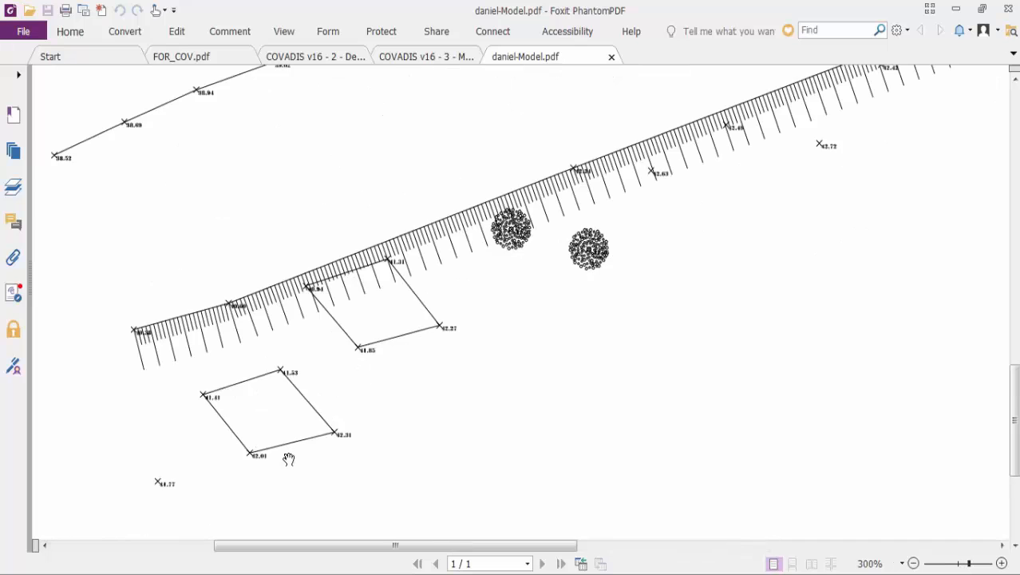
pyautogui.keyDown('ctrl'); pyautogui.scroll(1, 288, 458); pyautogui.keyUp('ctrl')
pyautogui.keyDown('ctrl'); pyautogui.scroll(1, 288, 459); pyautogui.keyUp('ctrl')
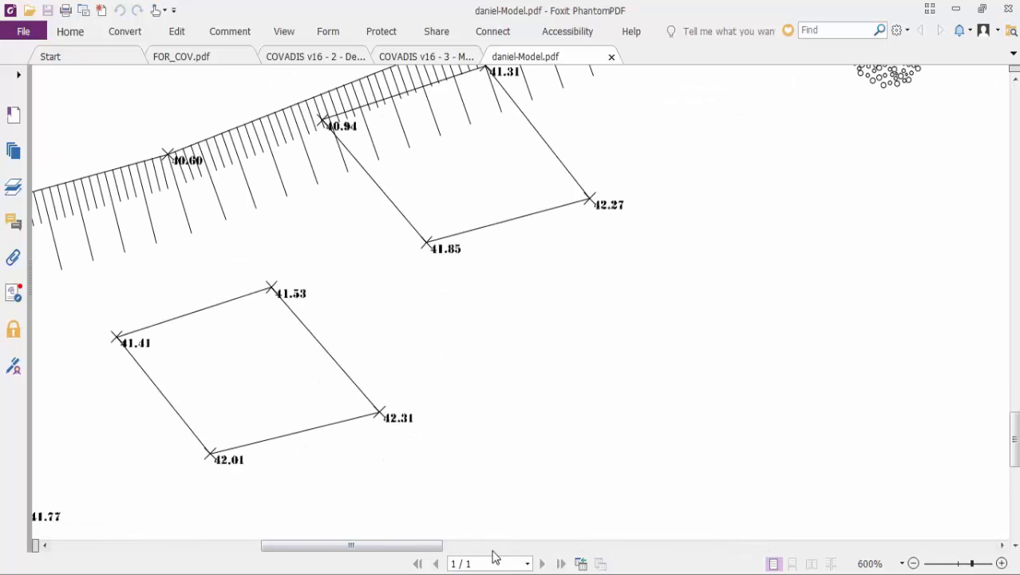
# - Return to Drawing1.dwg, start a COVADIS building with the existing settings and place its first corner on survey point 407
pyautogui.moveTo(438, 570)
pyautogui.click(273, 505)
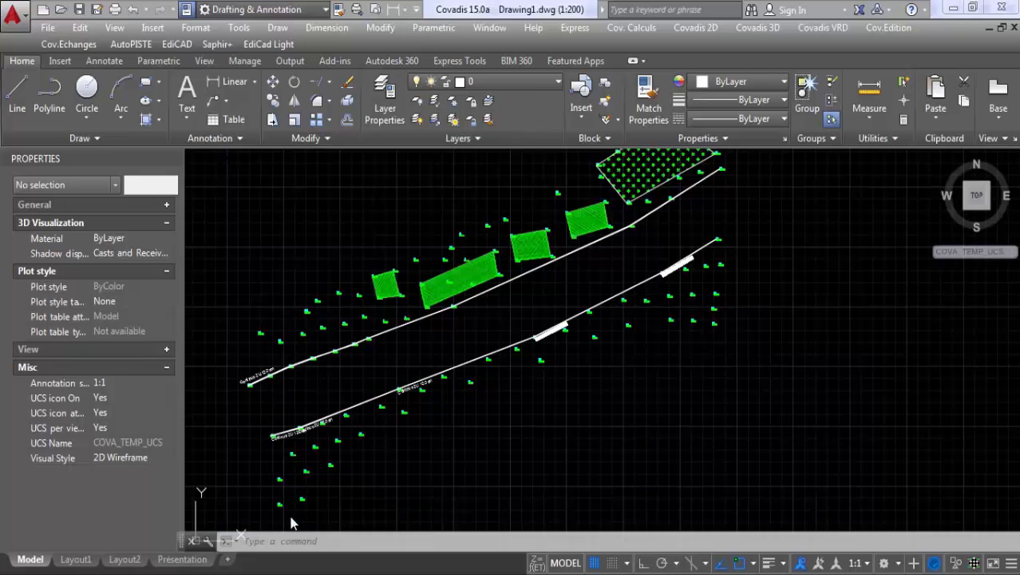
pyautogui.click(693, 29)
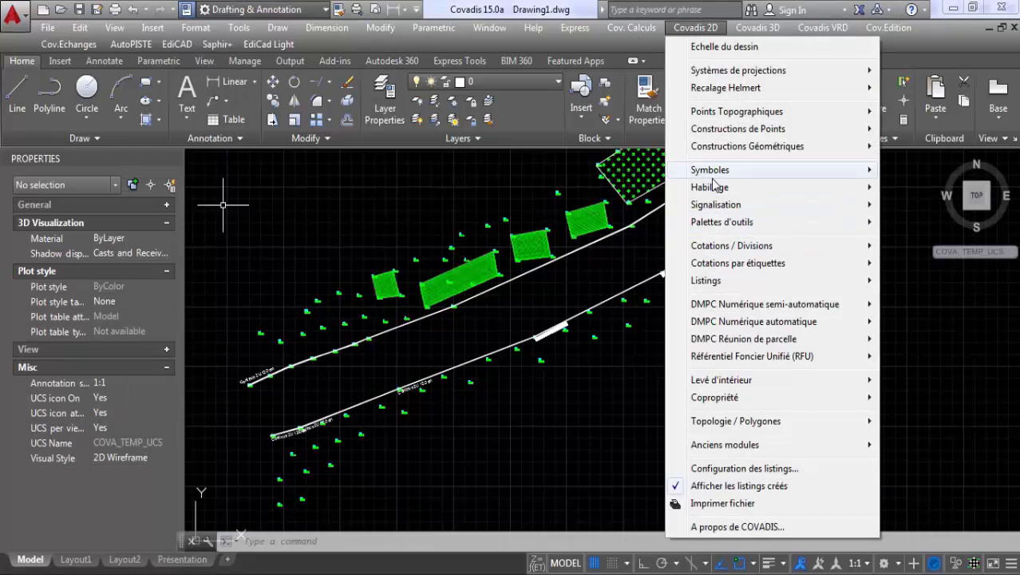
pyautogui.moveTo(714, 186)
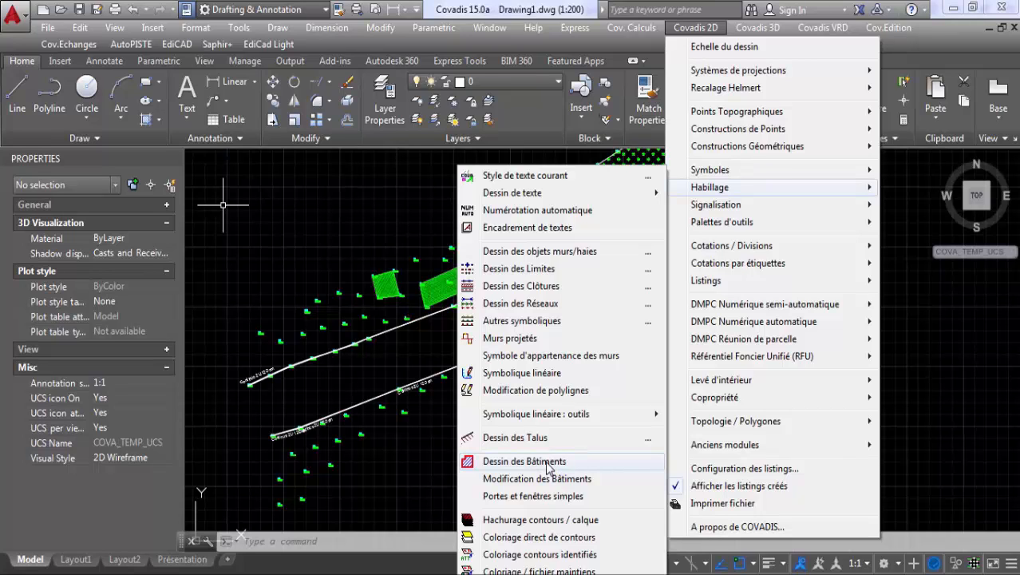
pyautogui.click(547, 462)
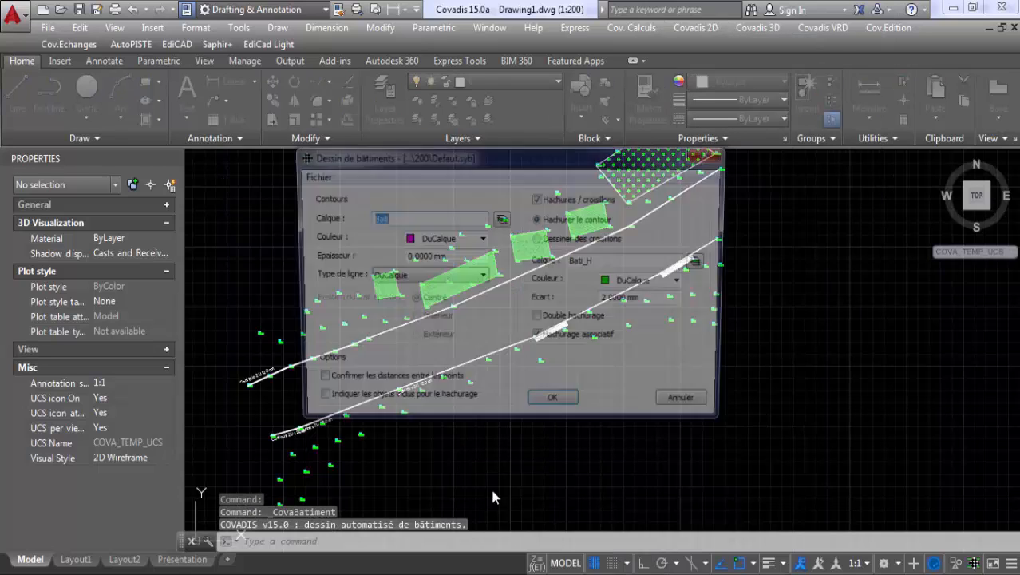
pyautogui.click(552, 408)
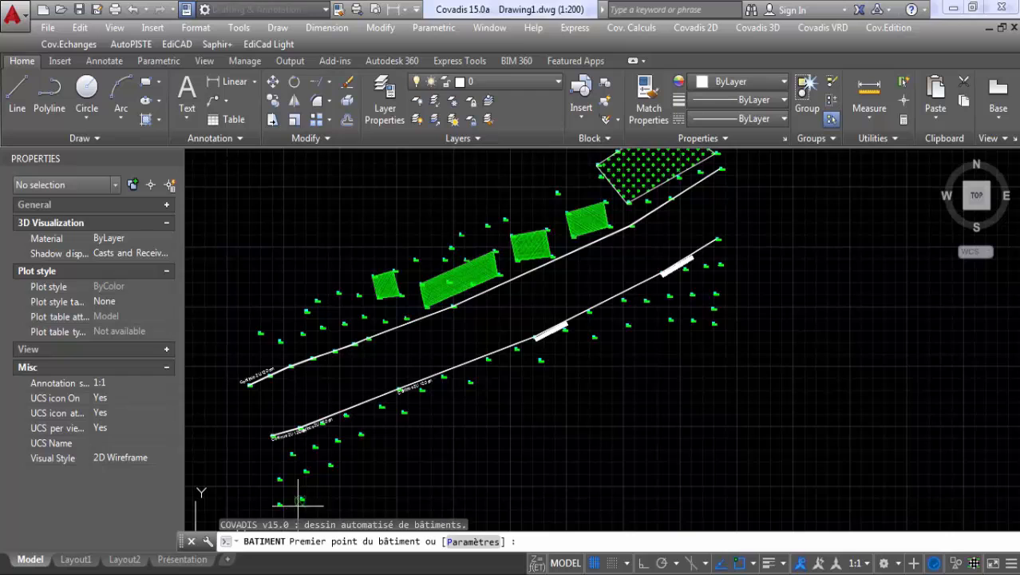
pyautogui.scroll(6, 298, 504)
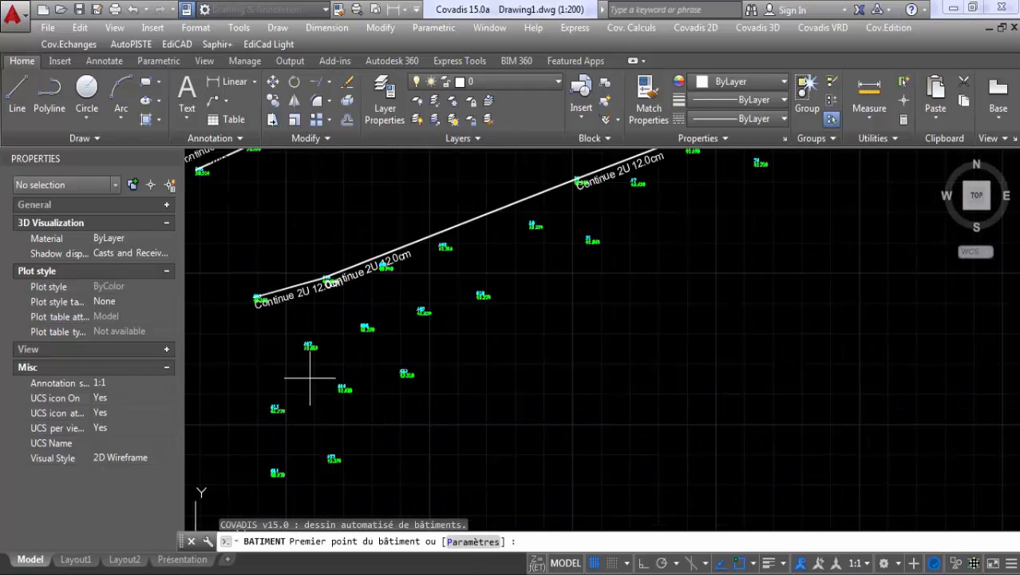
pyautogui.scroll(4, 310, 378)
pyautogui.scroll(2, 288, 226)
pyautogui.scroll(3, 255, 283)
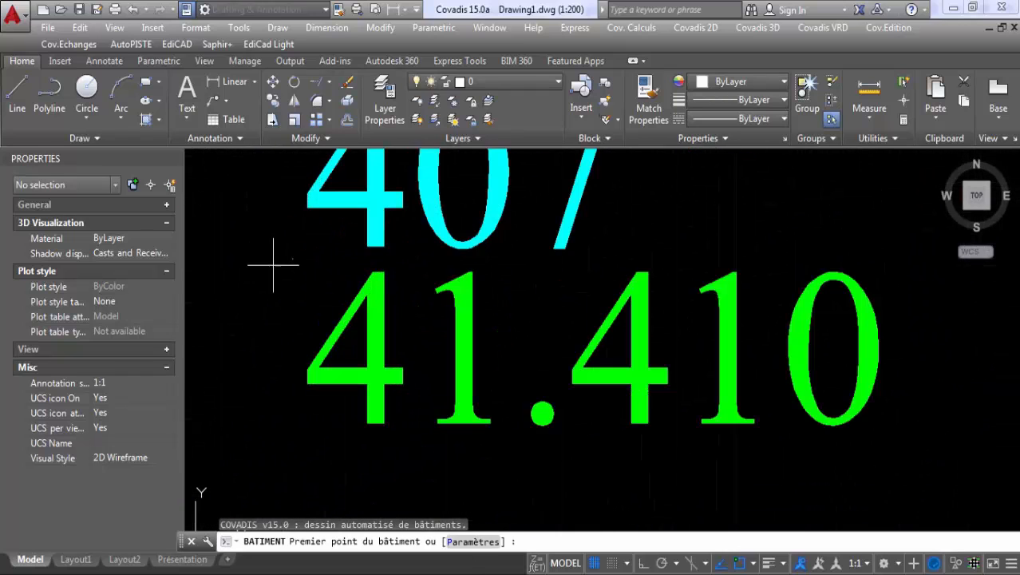
pyautogui.click(292, 258)
# - Place the next two corners of the lowest building on survey points 408 and 413
pyautogui.scroll(-7, 293, 257)
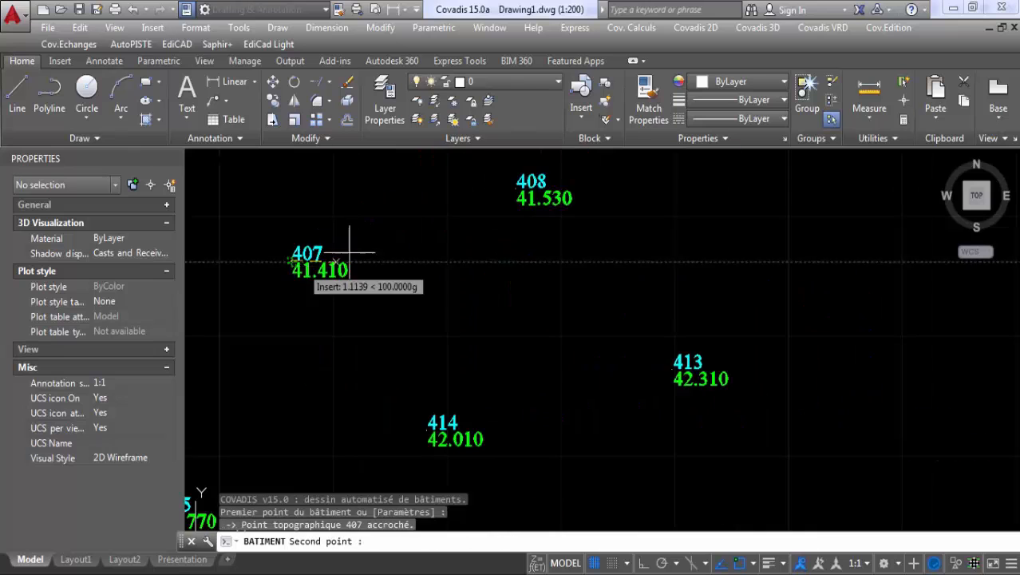
pyautogui.scroll(5, 493, 185)
pyautogui.scroll(2, 493, 185)
pyautogui.click(501, 189)
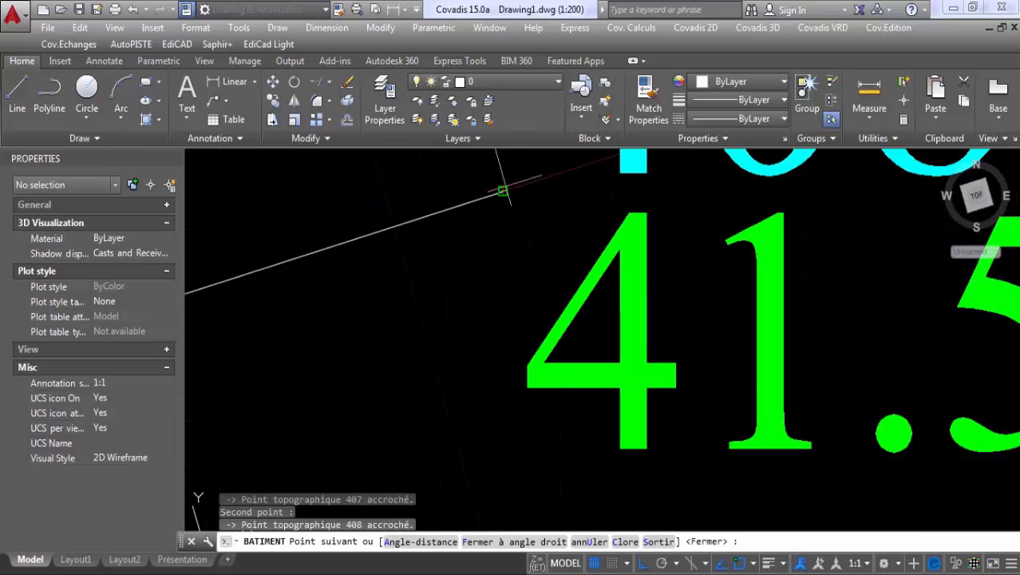
pyautogui.scroll(-7, 519, 226)
pyautogui.scroll(5, 579, 292)
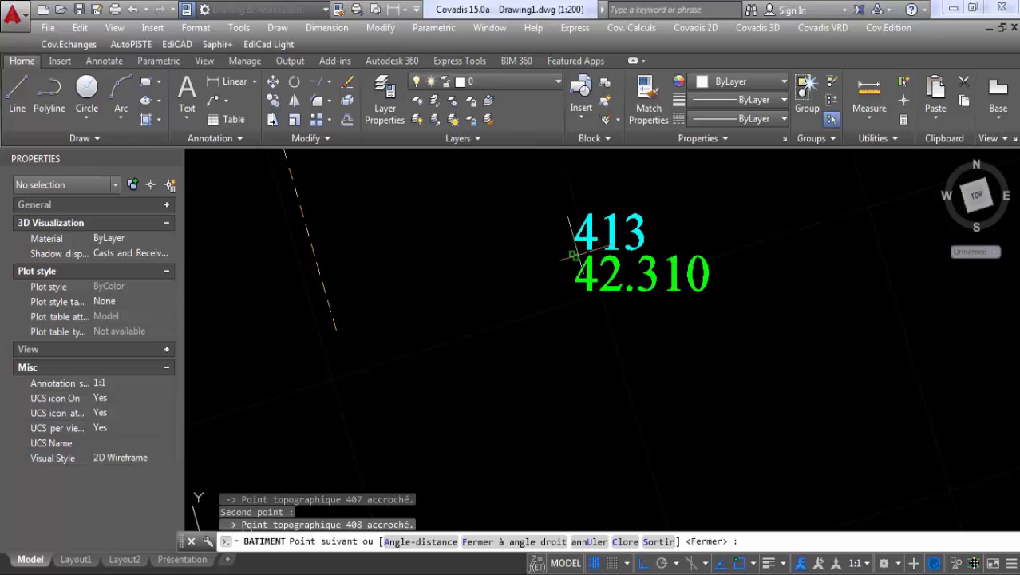
pyautogui.click(573, 255)
# - Place the building's fourth corner on survey point 414 and close the outline with the Clore option
pyautogui.scroll(-4, 466, 310)
pyautogui.scroll(5, 346, 343)
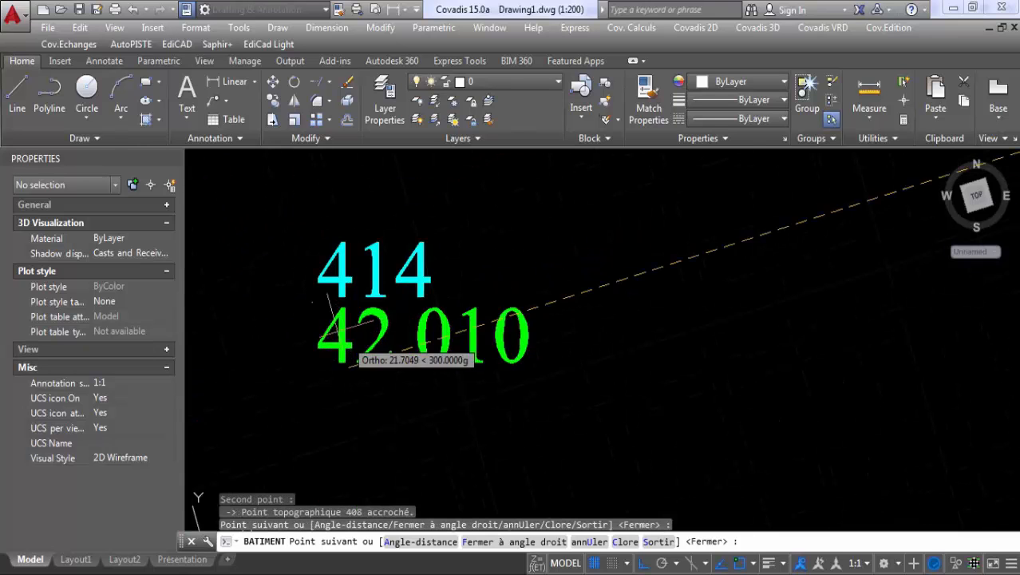
pyautogui.scroll(3, 321, 299)
pyautogui.scroll(4, 336, 287)
pyautogui.click(392, 278)
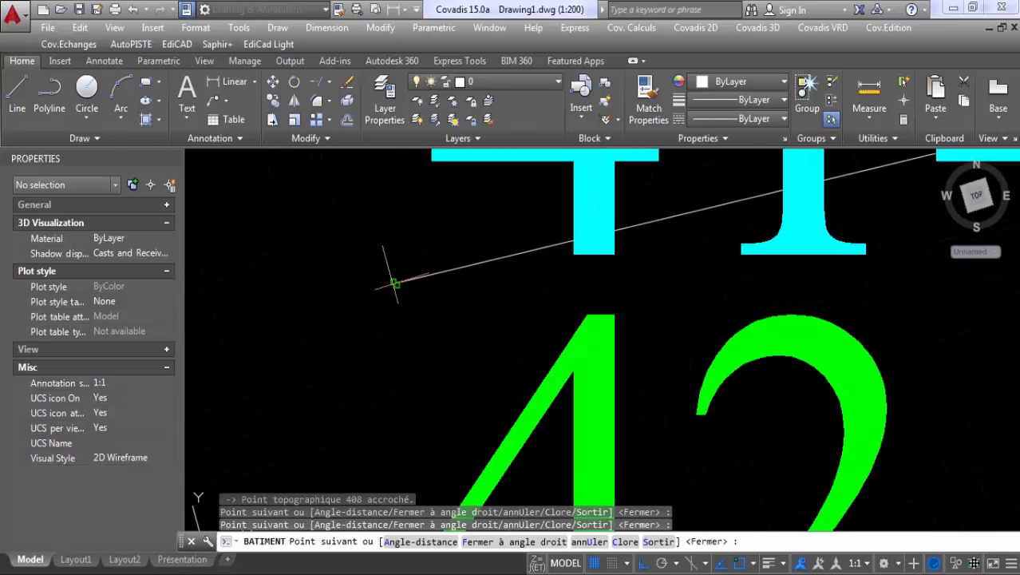
pyautogui.rightClick(643, 342)
pyautogui.click(702, 196)
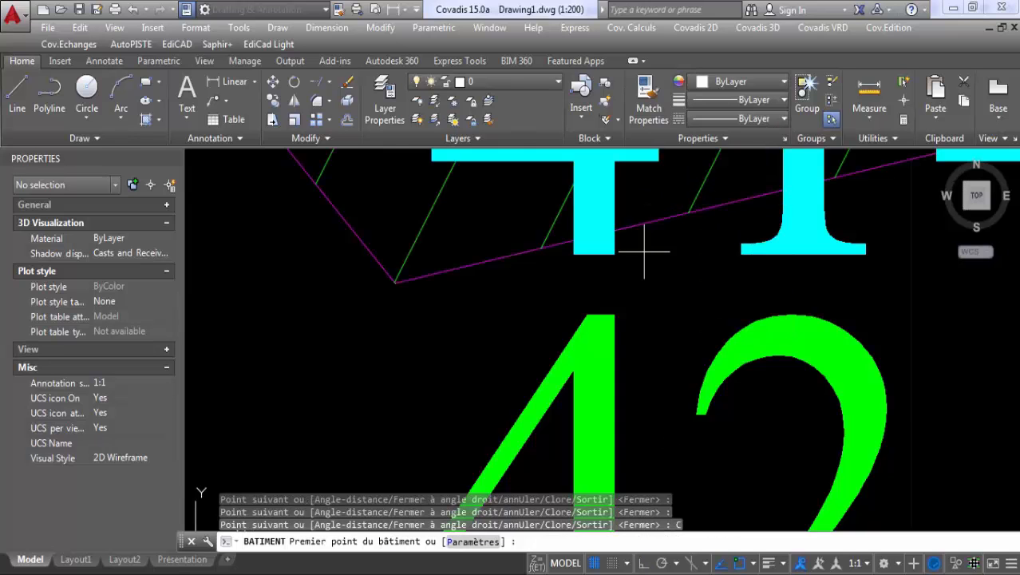
# - Check the next building in daniel-Model.pdf, then return to Drawing1.dwg and place its first two corners on survey points 403 and 402
pyautogui.scroll(-5, 650, 258)
pyautogui.scroll(-4, 681, 308)
pyautogui.moveTo(684, 300); pyautogui.dragTo(432, 397, button='middle')
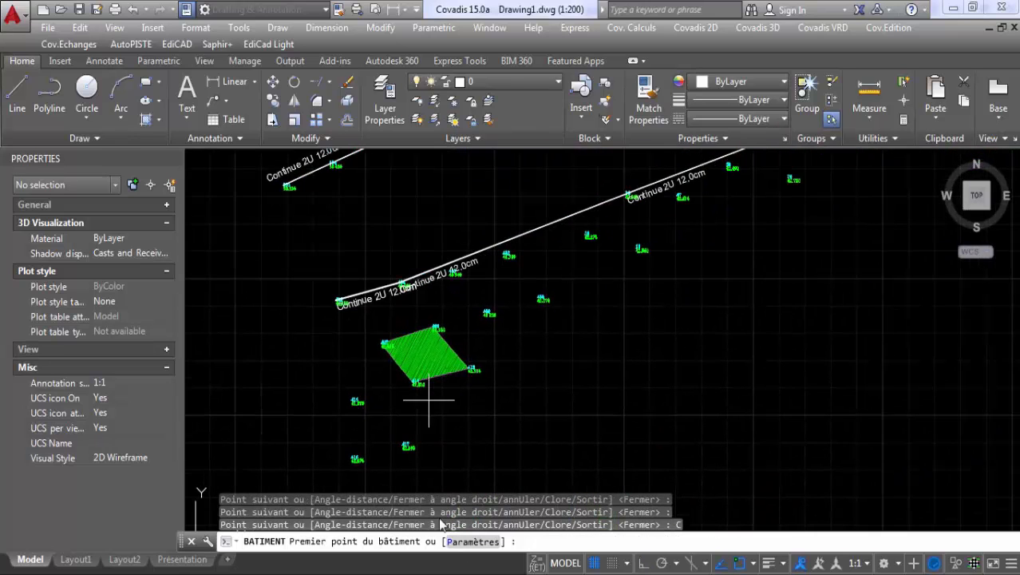
pyautogui.hotkey('alt', 'Tab')
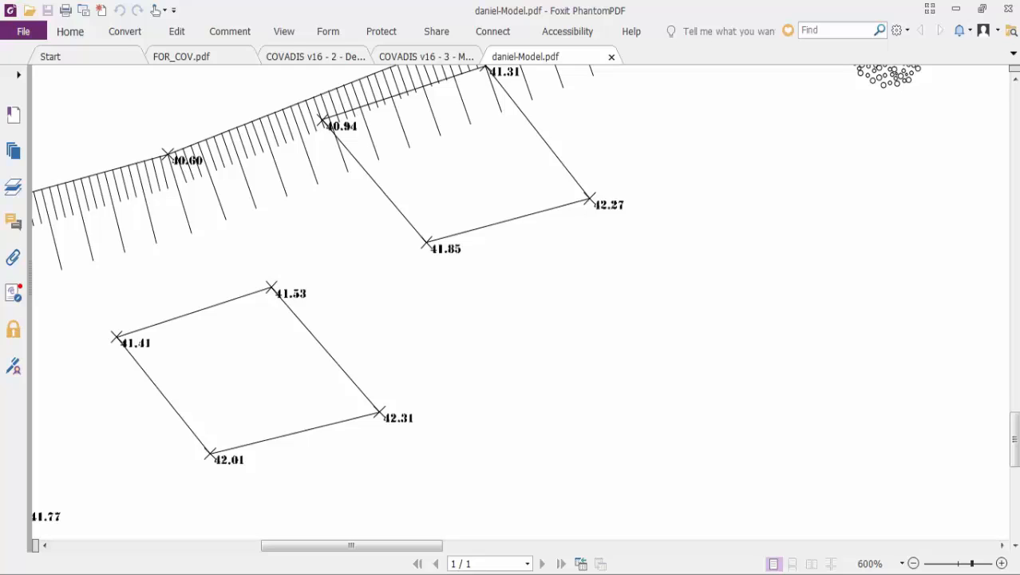
pyautogui.hotkey('alt', 'Tab')
pyautogui.scroll(5, 470, 275)
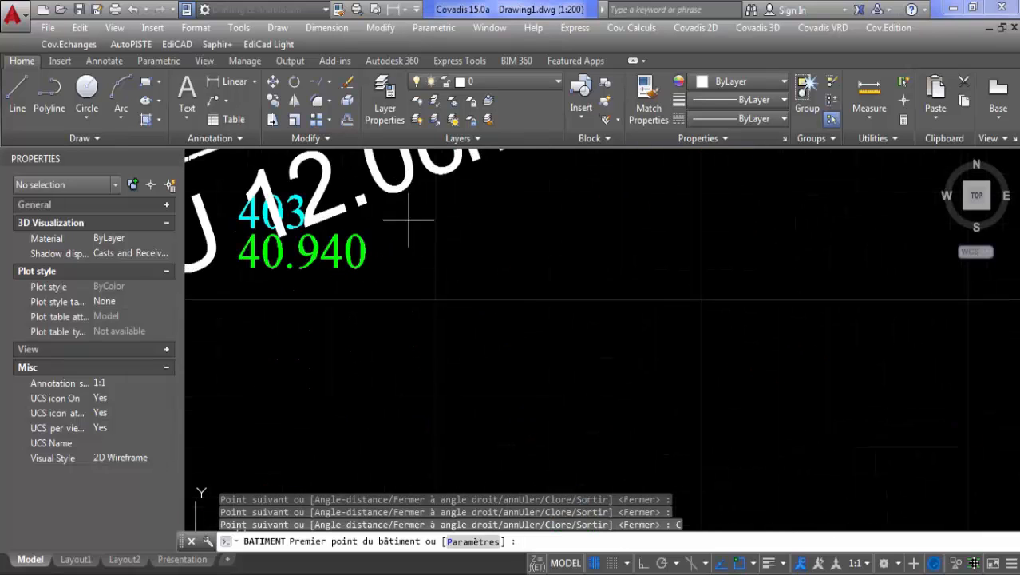
pyautogui.scroll(3, 265, 220)
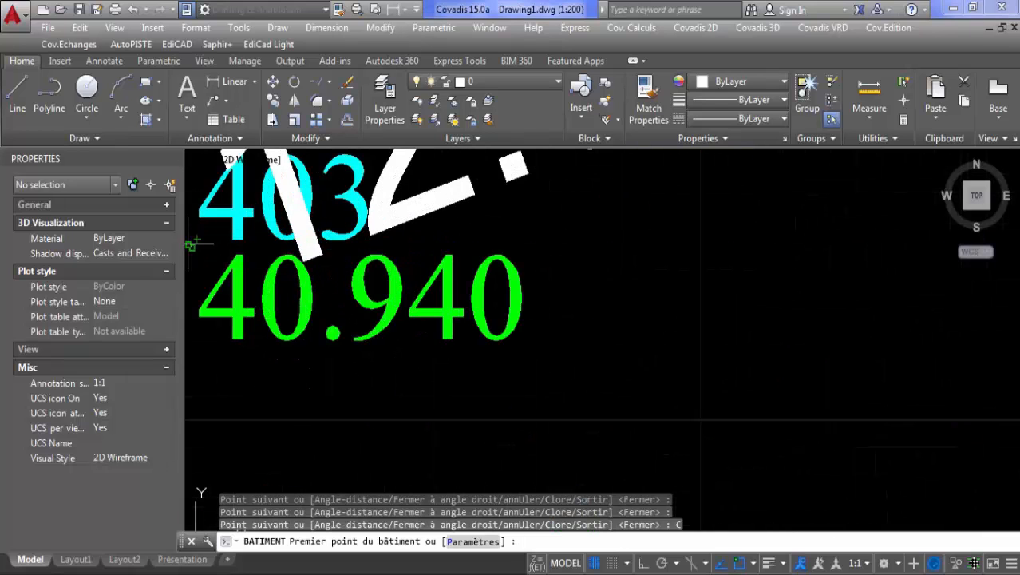
pyautogui.click(201, 238)
pyautogui.scroll(-5, 432, 234)
pyautogui.scroll(5, 505, 209)
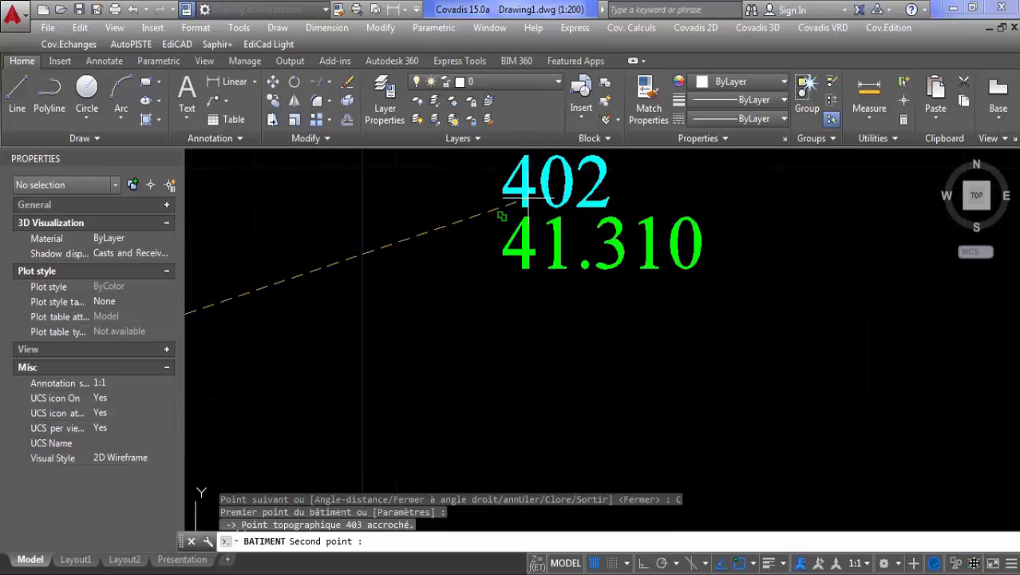
pyautogui.scroll(3, 456, 232)
pyautogui.click(462, 193)
# - Place the building's remaining corners on survey points 410 and 409 and close the outline with the Clore option
pyautogui.scroll(-3, 463, 193)
pyautogui.scroll(-5, 463, 193)
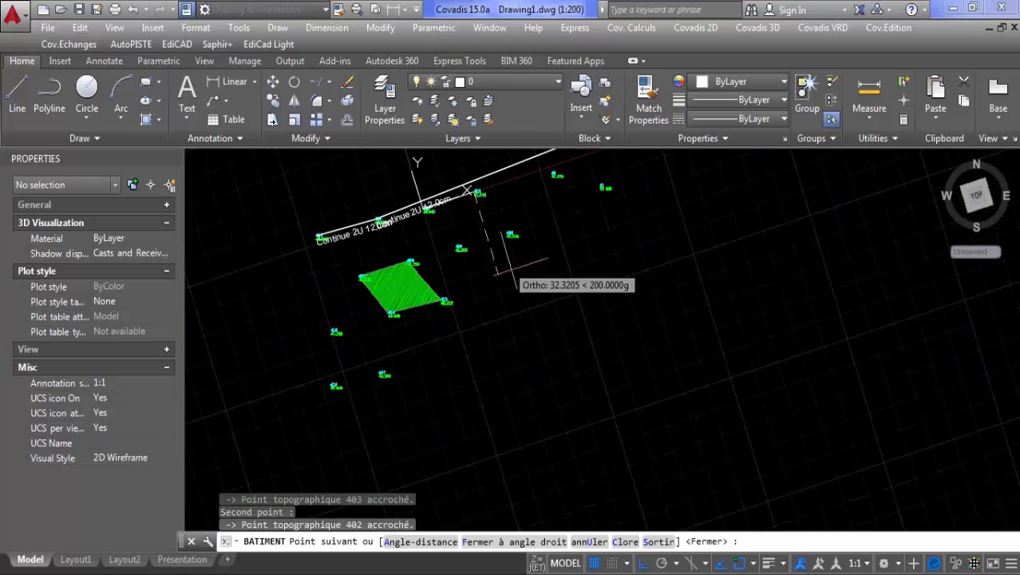
pyautogui.scroll(5, 495, 223)
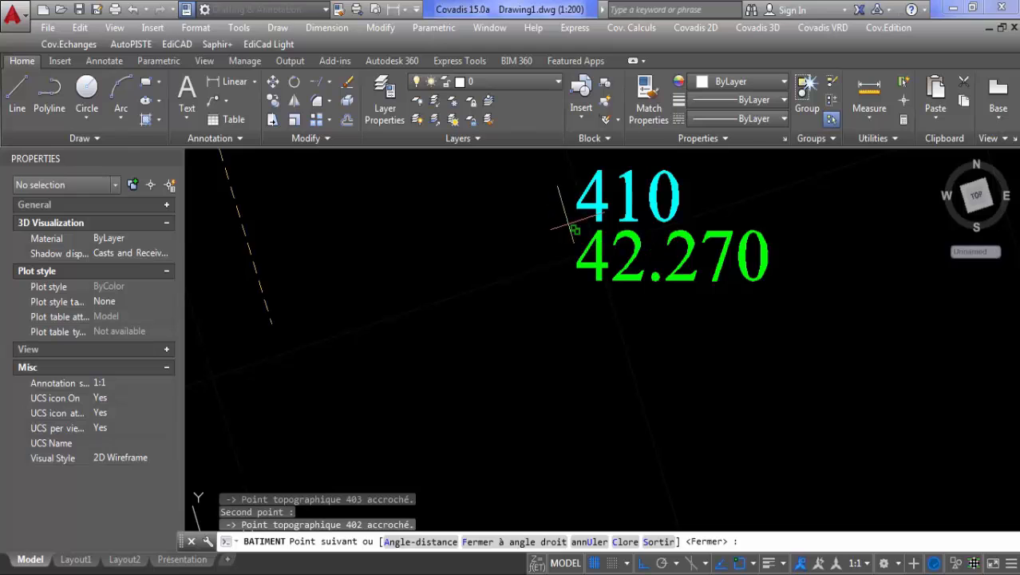
pyautogui.click(573, 226)
pyautogui.scroll(-5, 573, 226)
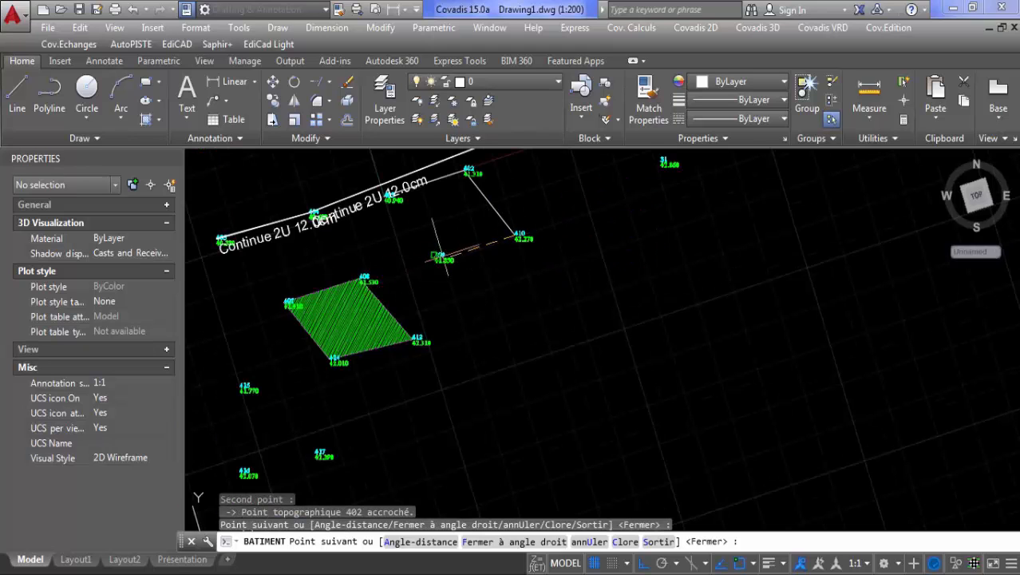
pyautogui.scroll(5, 372, 263)
pyautogui.scroll(5, 373, 263)
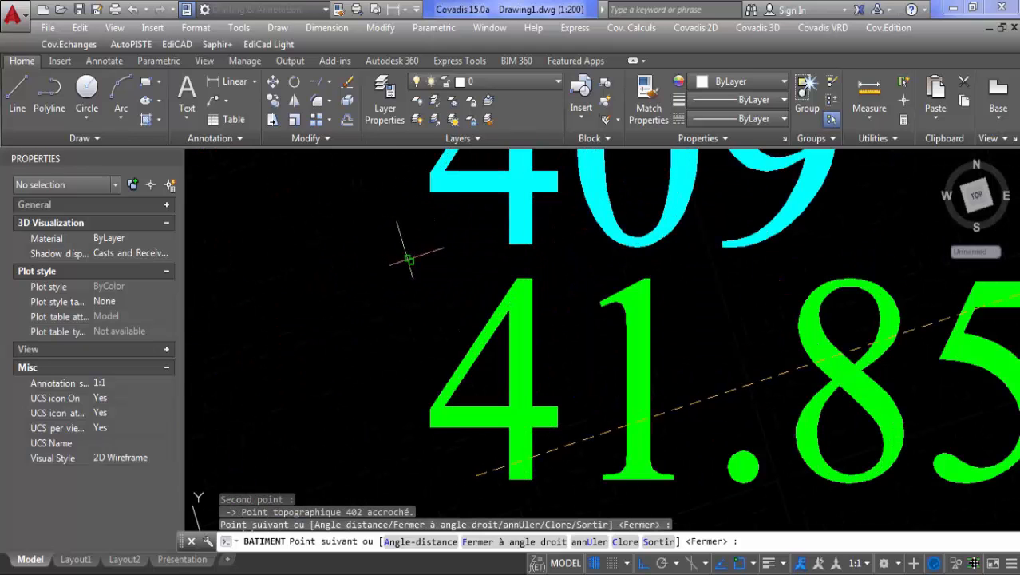
pyautogui.click(406, 252)
pyautogui.rightClick(320, 209)
pyautogui.click(354, 328)
# - Switch to daniel-Model.pdf and examine the remaining buildings farther along the embankment and their corner elevations
pyautogui.scroll(-5, 449, 194)
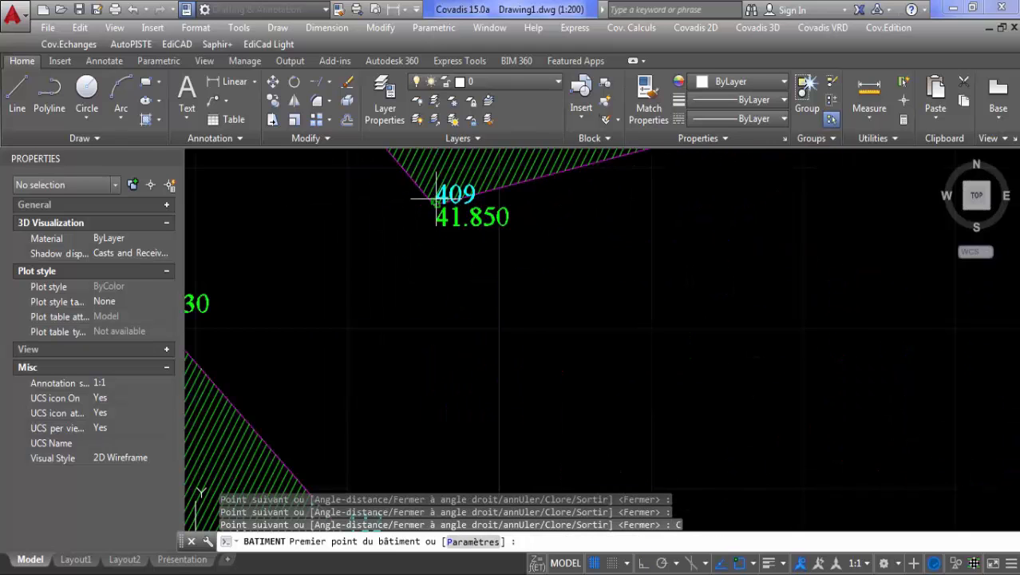
pyautogui.click(536, 573)
pyautogui.scroll(-3, 583, 304)
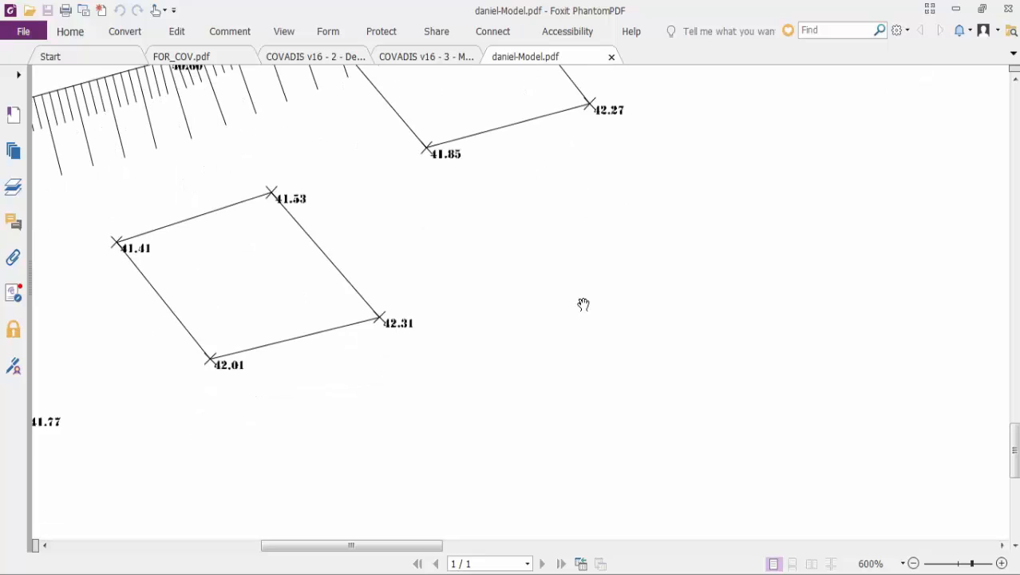
pyautogui.keyDown('ctrl'); pyautogui.scroll(-8, 585, 301); pyautogui.keyUp('ctrl')
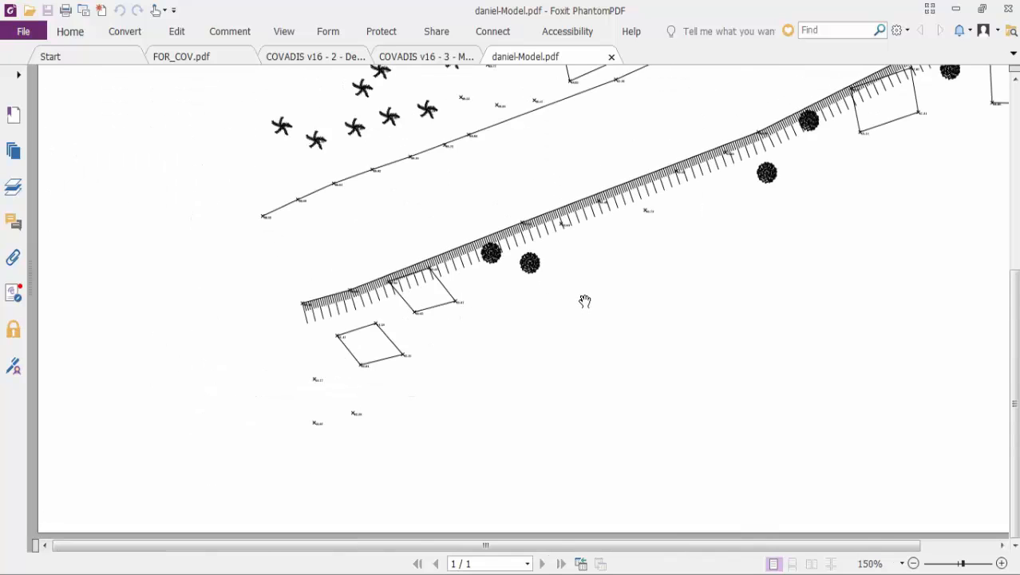
pyautogui.keyDown('ctrl'); pyautogui.scroll(5, 780, 205); pyautogui.keyUp('ctrl')
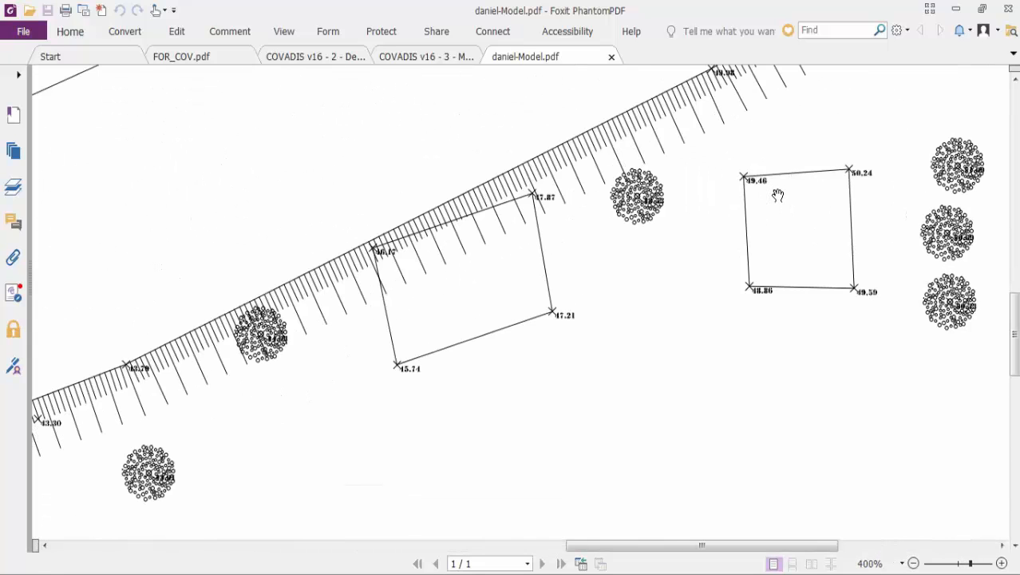
pyautogui.keyDown('ctrl'); pyautogui.scroll(-3, 778, 195); pyautogui.keyUp('ctrl')
pyautogui.keyDown('ctrl'); pyautogui.scroll(1, 778, 195); pyautogui.keyUp('ctrl')
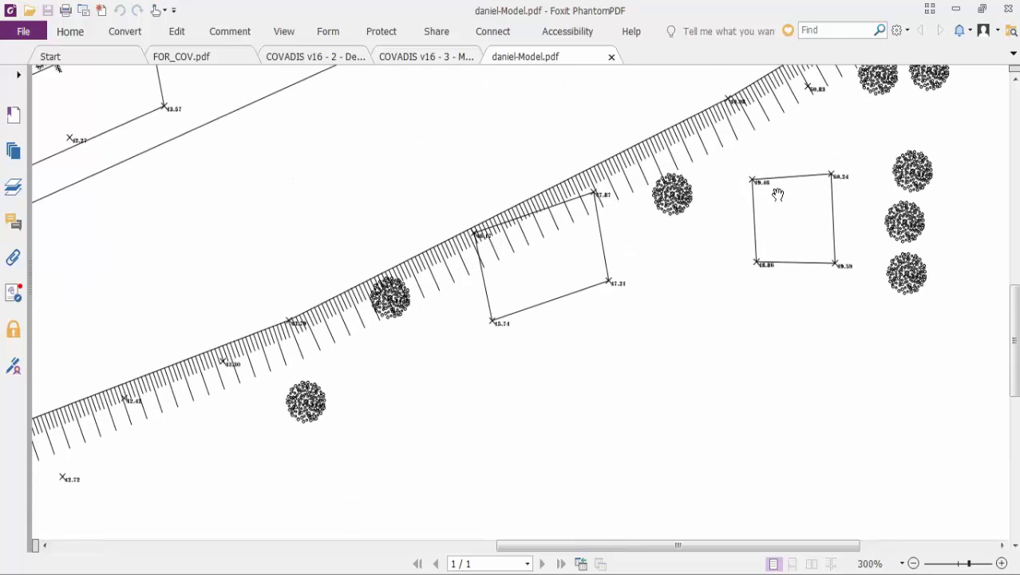
pyautogui.keyDown('ctrl'); pyautogui.scroll(1, 778, 195); pyautogui.keyUp('ctrl')
pyautogui.keyDown('ctrl'); pyautogui.scroll(-1, 778, 195); pyautogui.keyUp('ctrl')
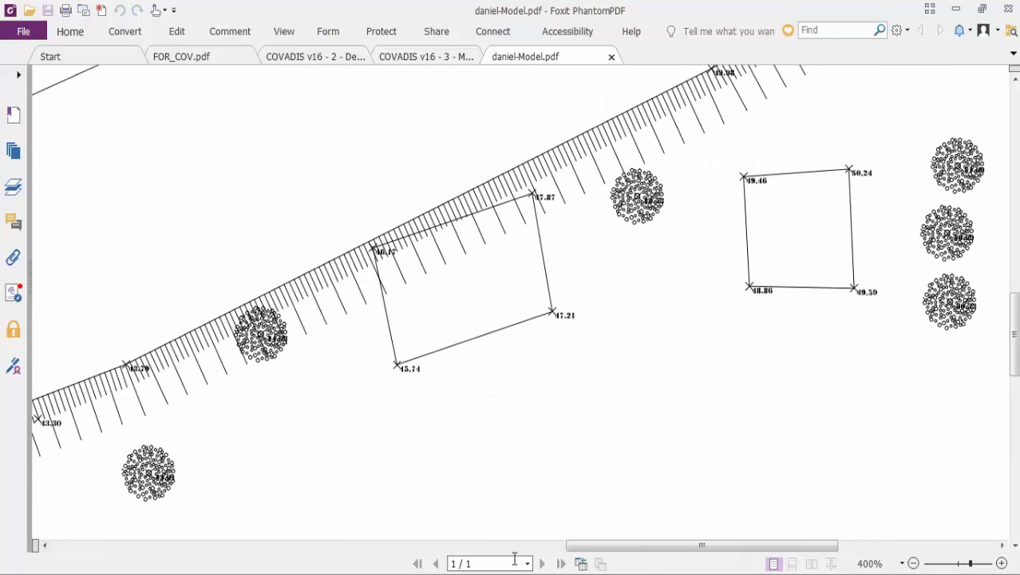
# - Return to Drawing1.dwg and start the next building with its first two corners on survey points 146 and 162
pyautogui.click(437, 574)
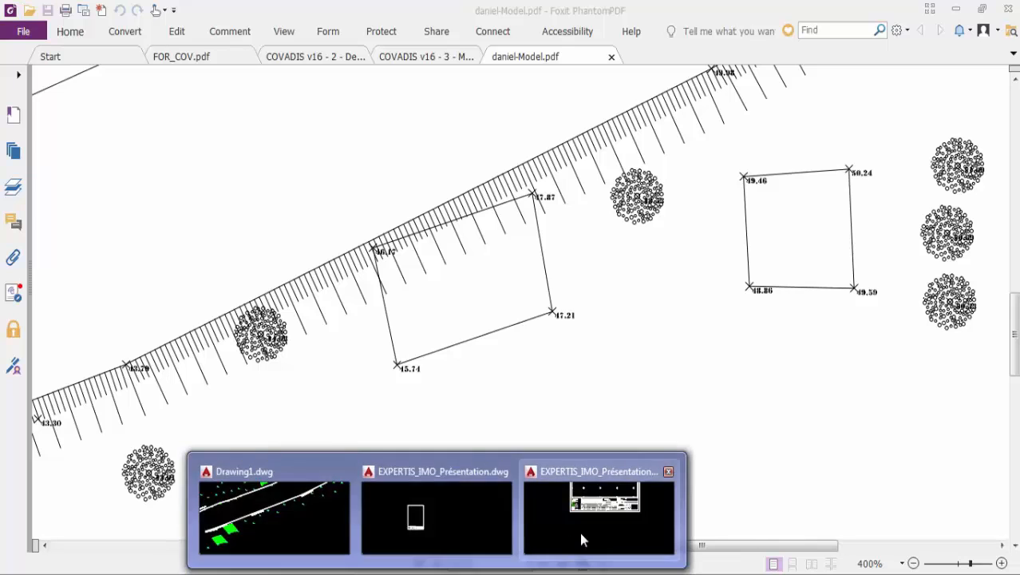
pyautogui.click(350, 528)
pyautogui.scroll(-8, 591, 285)
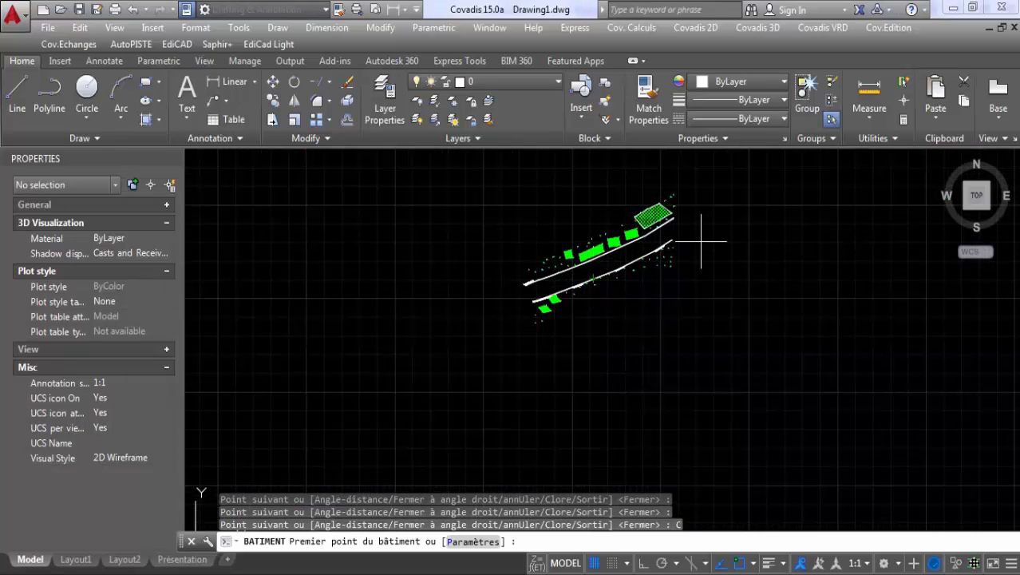
pyautogui.scroll(6, 630, 268)
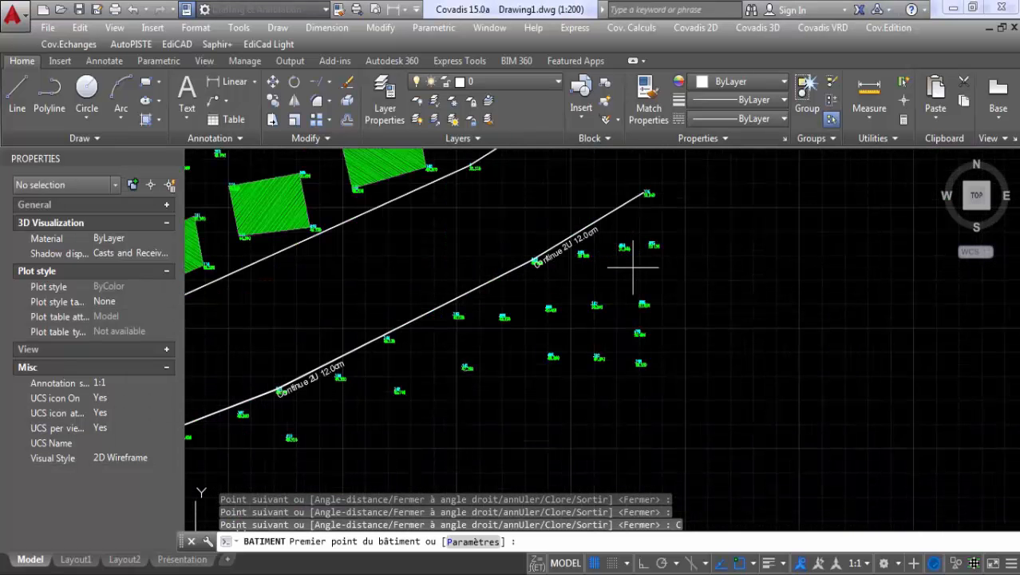
pyautogui.scroll(2, 602, 271)
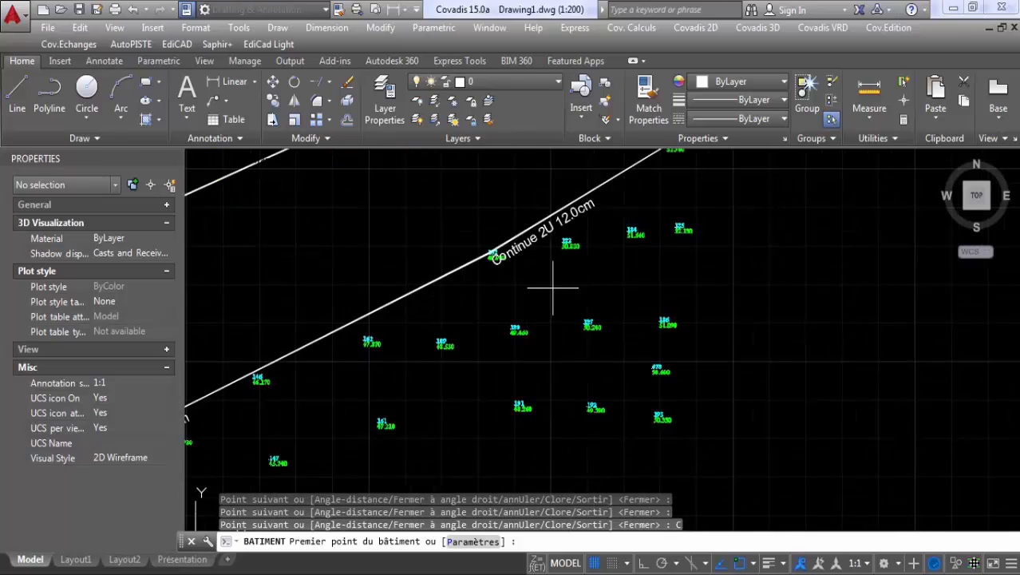
pyautogui.scroll(-2, 552, 287)
pyautogui.scroll(5, 353, 312)
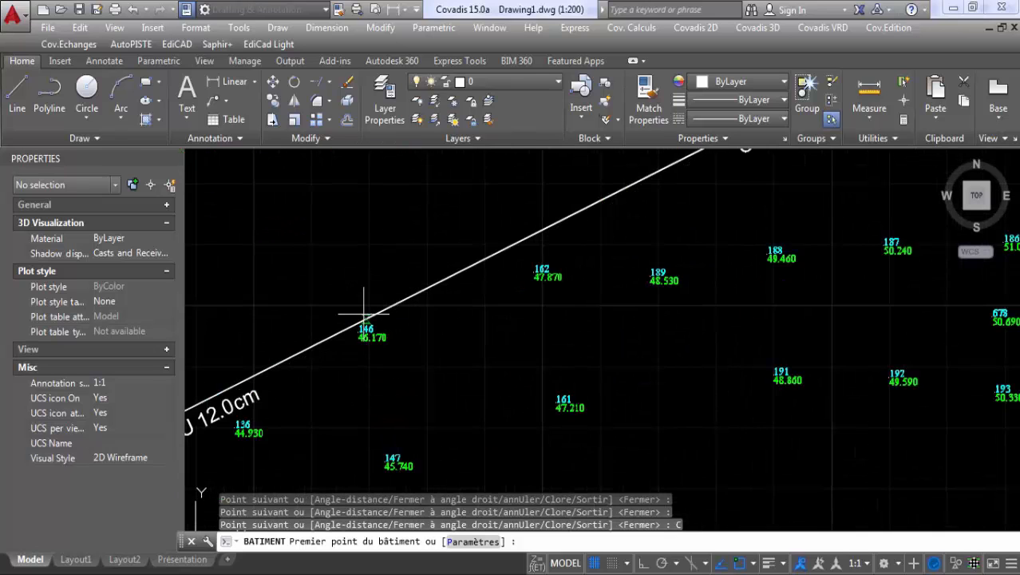
pyautogui.click(336, 386)
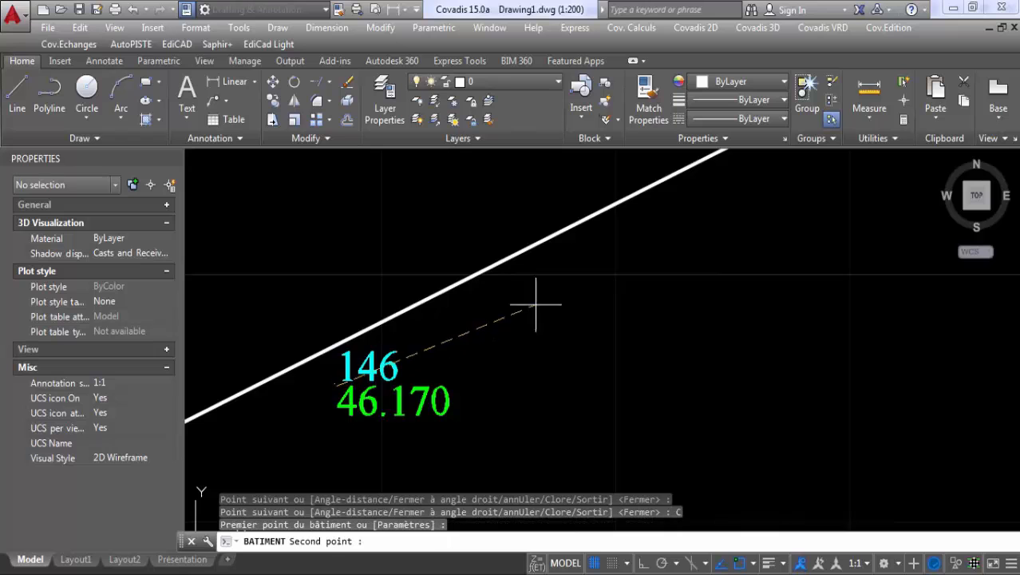
pyautogui.scroll(-3, 537, 299)
pyautogui.scroll(5, 660, 240)
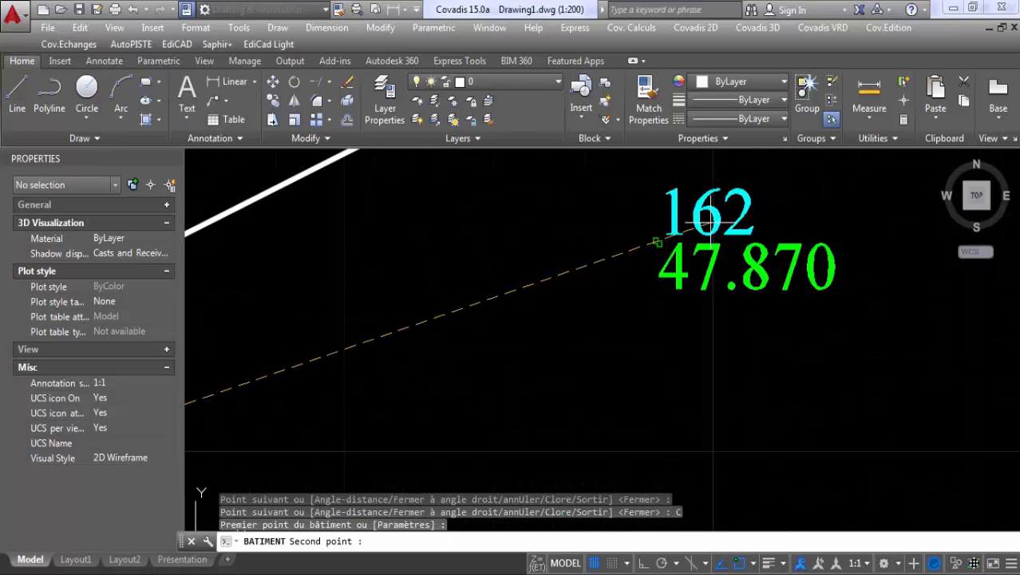
pyautogui.click(637, 252)
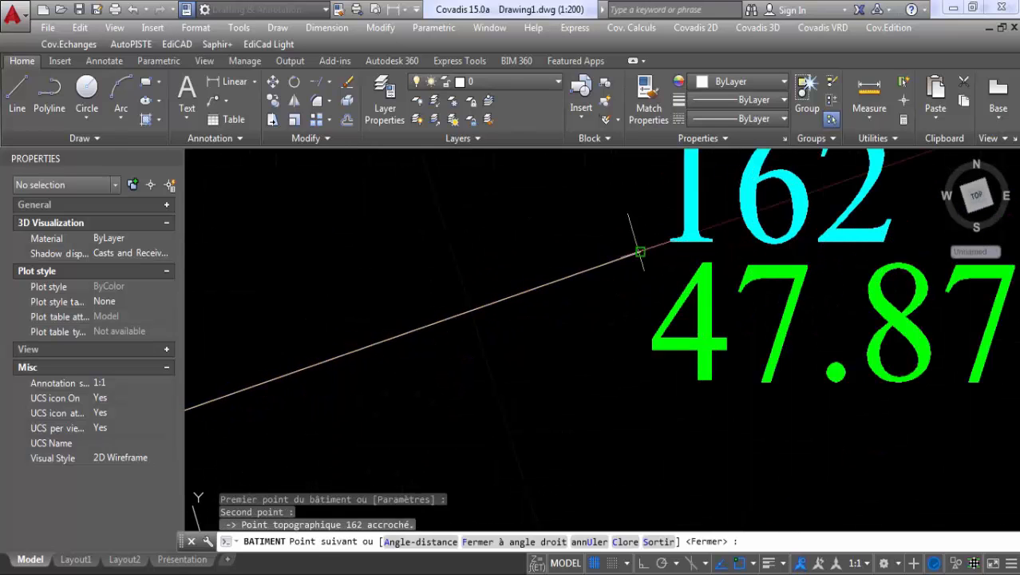
# - Place the building's remaining corners on survey points 161 and 147 and close the outline with the Clore option
pyautogui.scroll(-4, 638, 249)
pyautogui.scroll(4, 688, 328)
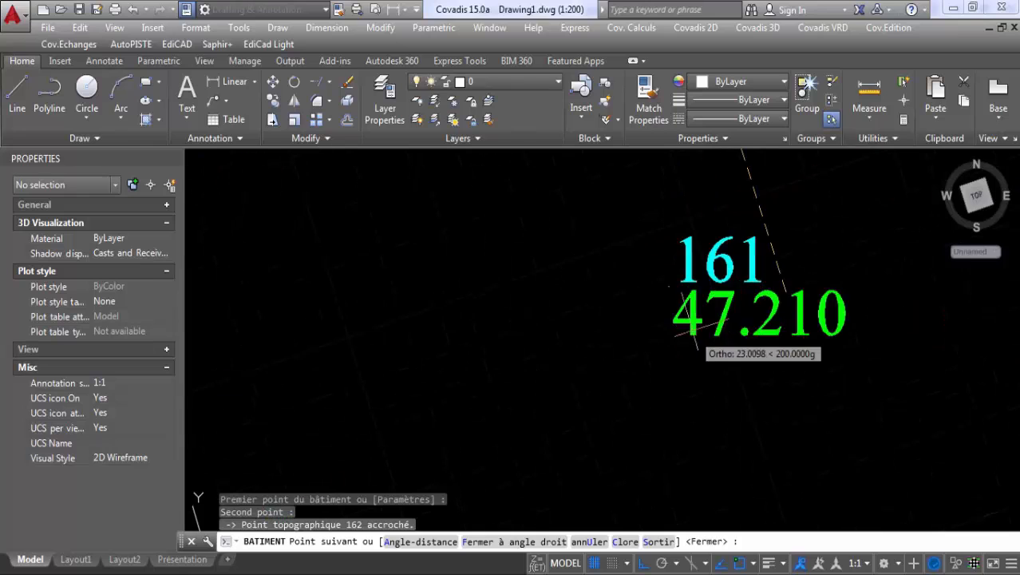
pyautogui.click(670, 288)
pyautogui.scroll(-4, 667, 292)
pyautogui.scroll(5, 411, 377)
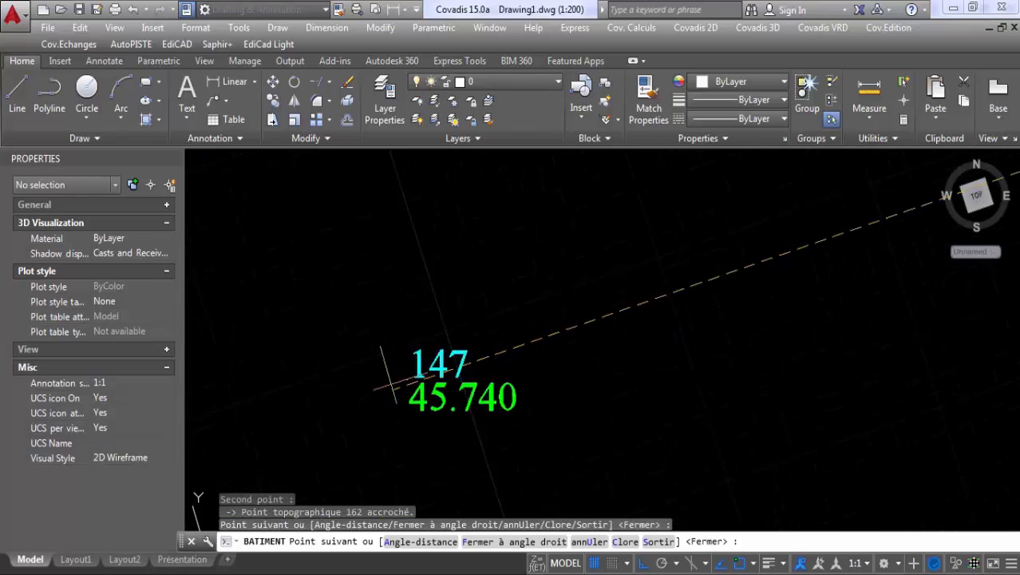
pyautogui.click(415, 374)
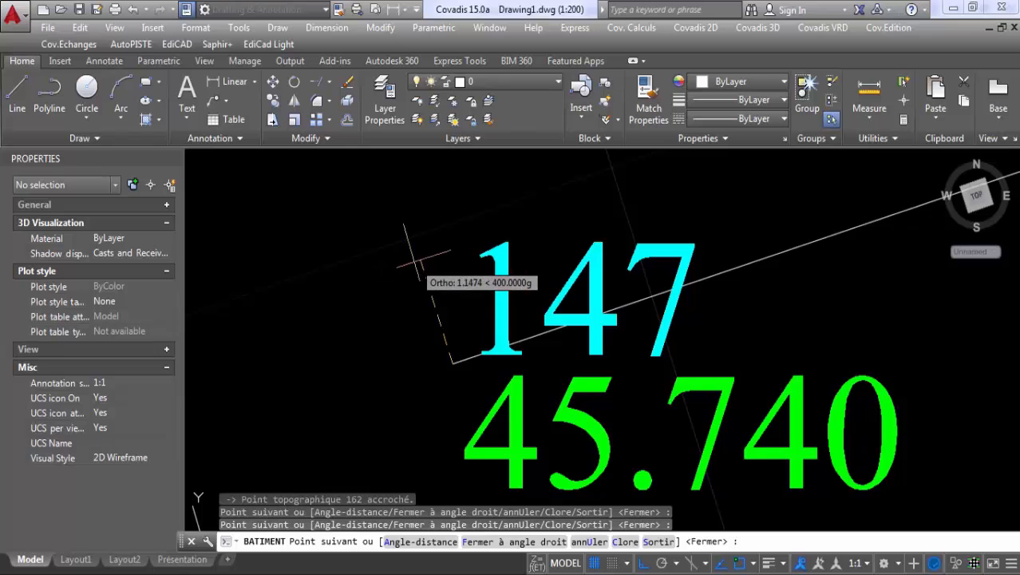
pyautogui.rightClick(415, 263)
pyautogui.click(452, 383)
# - Check the next building in daniel-Model.pdf, then start it in Drawing1.dwg with its first corner on survey point 188
pyautogui.scroll(-5, 471, 276)
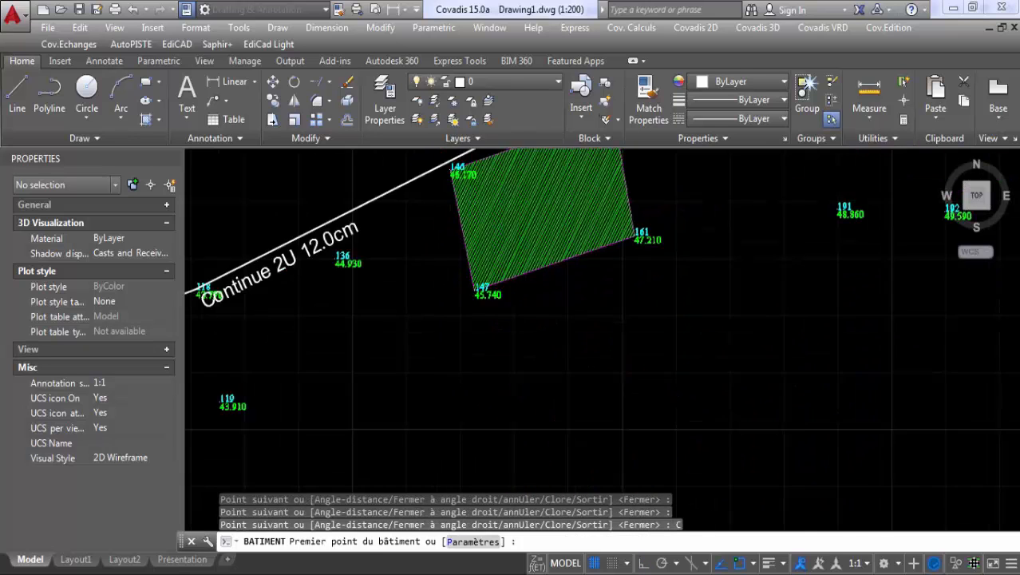
pyautogui.hotkey('alt', 'Tab')
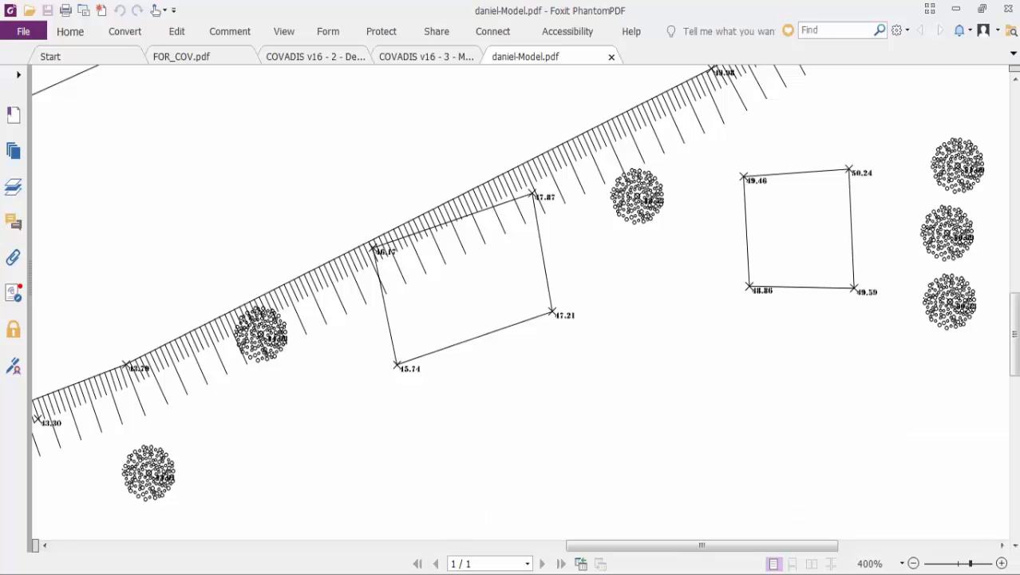
pyautogui.hotkey('alt', 'Tab')
pyautogui.scroll(5, 695, 228)
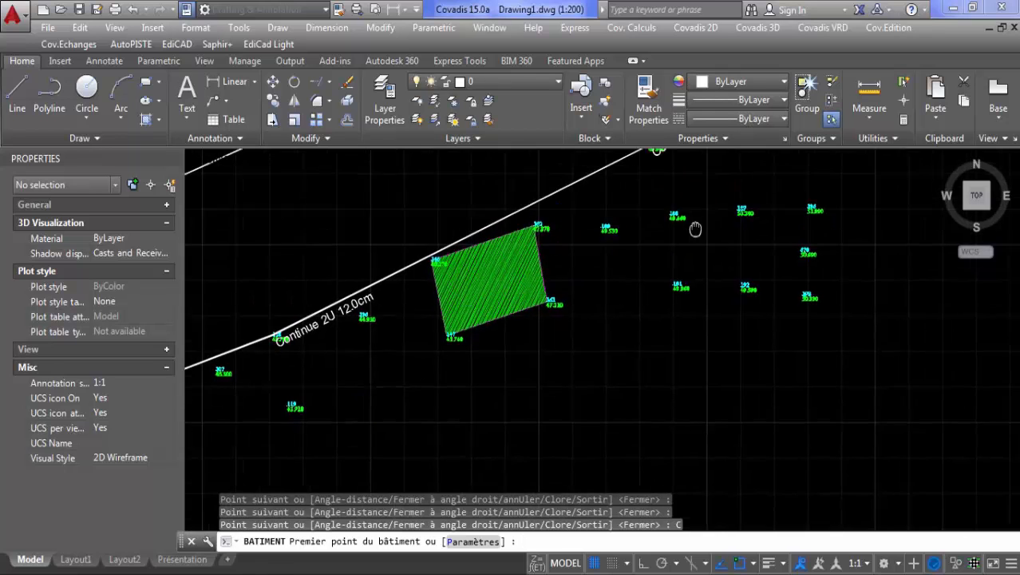
pyautogui.scroll(4, 555, 204)
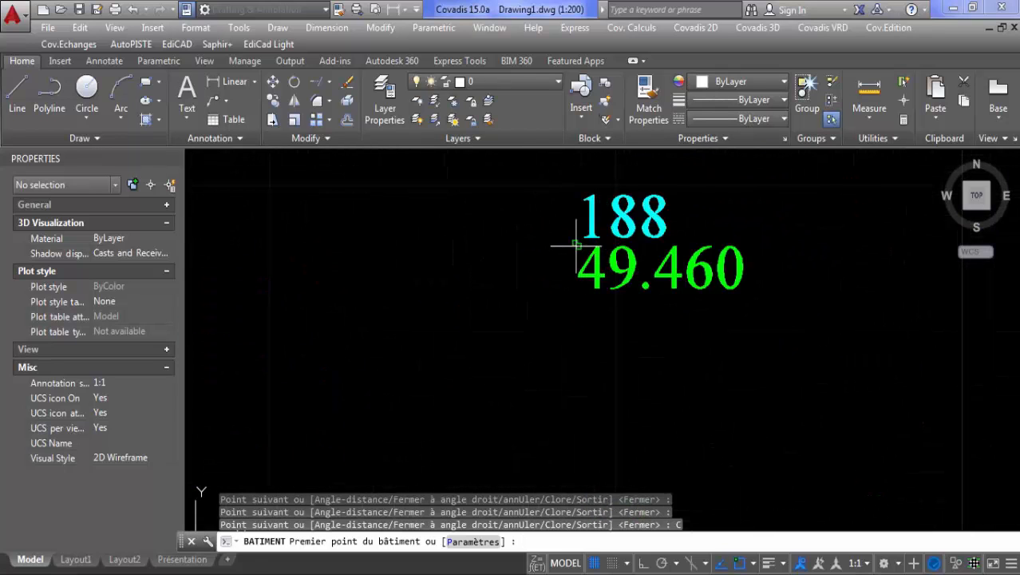
pyautogui.scroll(3, 571, 239)
pyautogui.click(587, 232)
# - Place the building's second and third corners on survey points 187 and 192
pyautogui.scroll(-5, 648, 188)
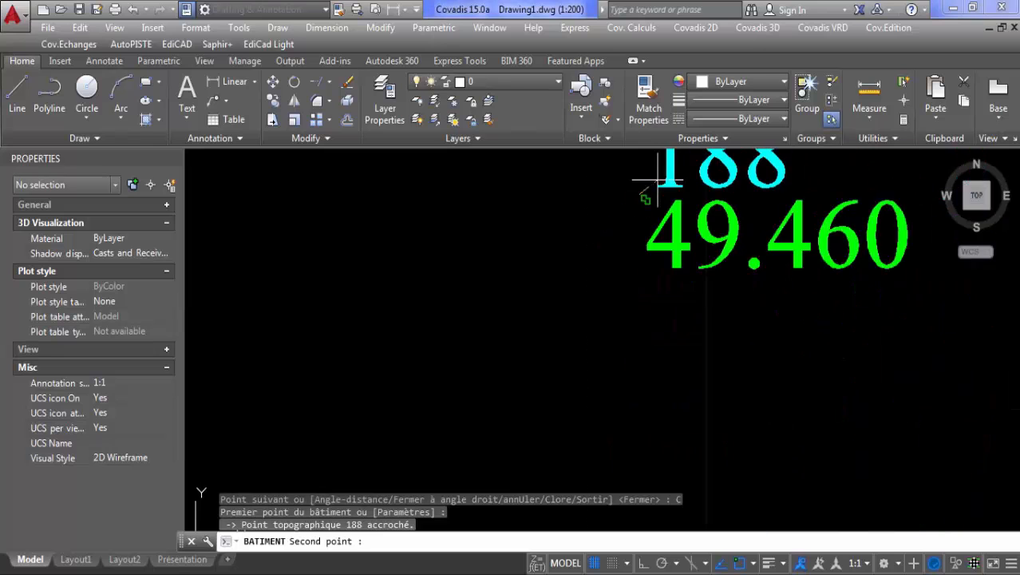
pyautogui.scroll(-5, 663, 174)
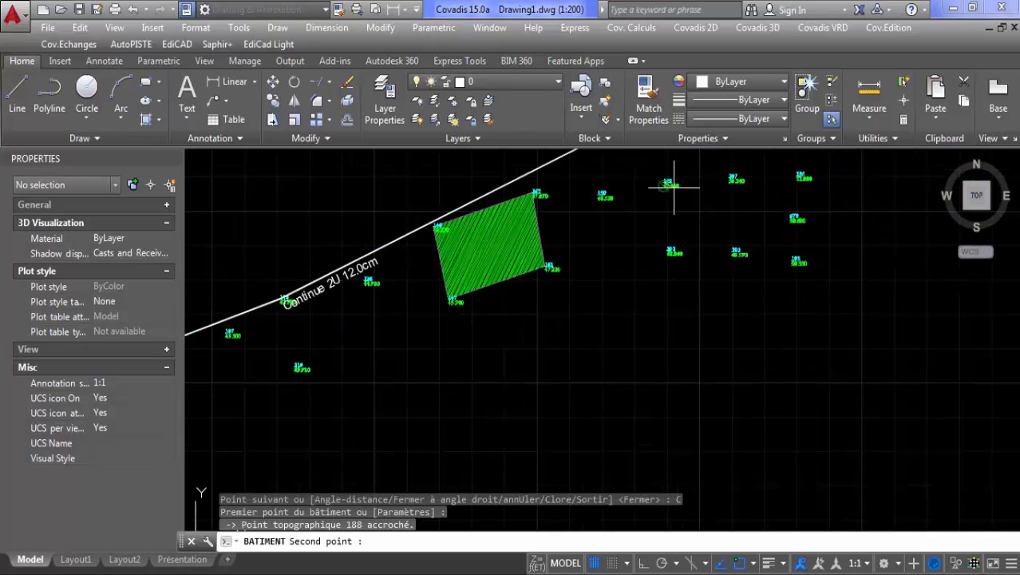
pyautogui.scroll(4, 686, 175)
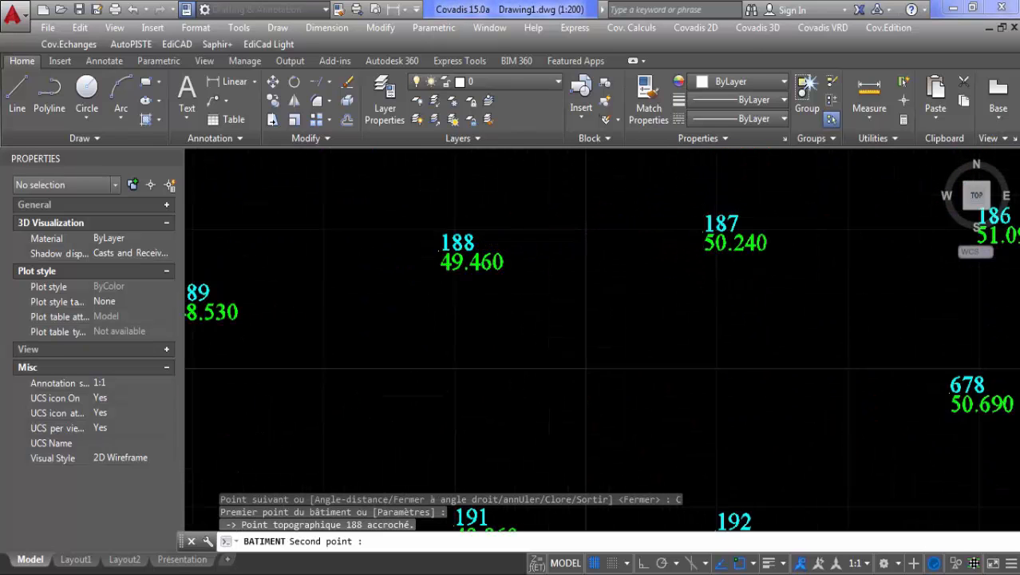
pyautogui.scroll(4, 712, 249)
pyautogui.click(691, 287)
pyautogui.scroll(-5, 686, 240)
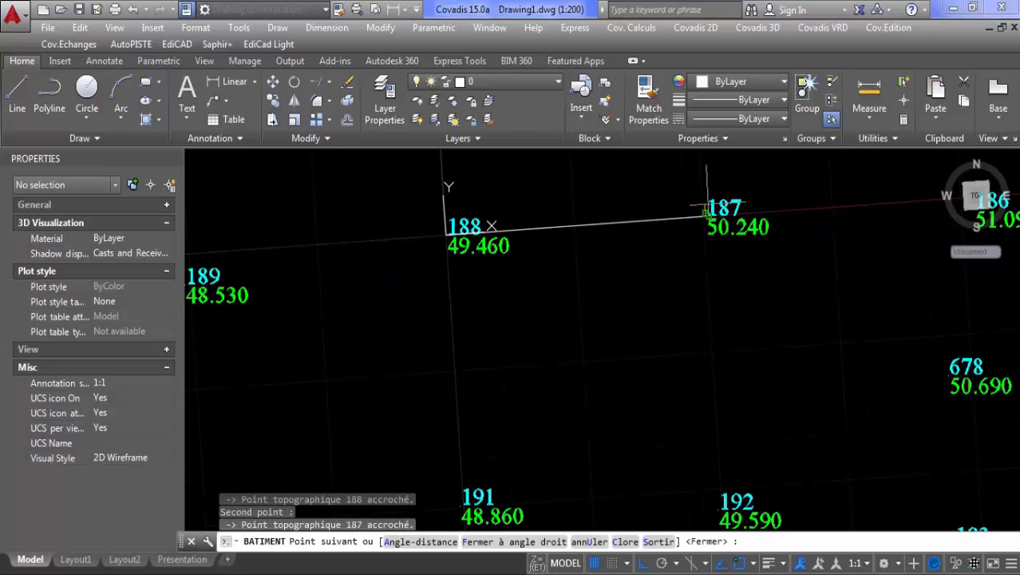
pyautogui.scroll(-3, 711, 399)
pyautogui.scroll(5, 774, 435)
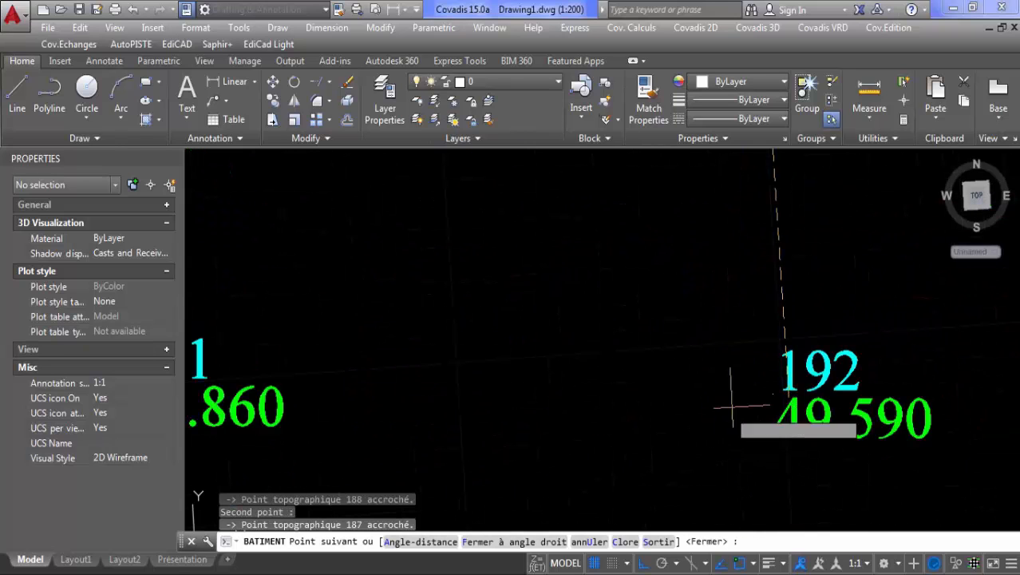
pyautogui.scroll(-2, 309, 343)
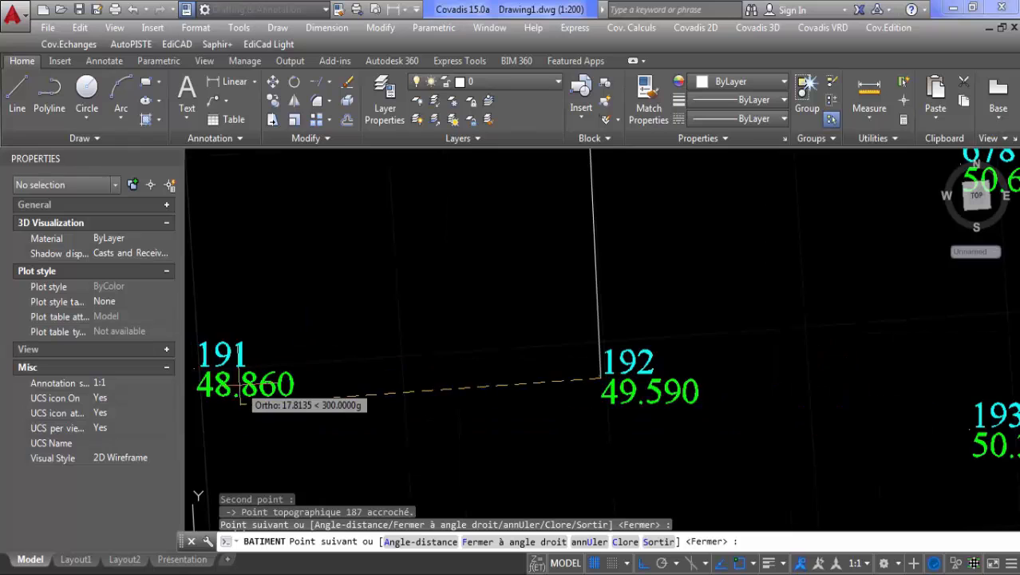
# - Place the building's last corner on survey point 191 and close the outline with the Clore option
pyautogui.scroll(-4, 226, 382)
pyautogui.moveTo(237, 383); pyautogui.dragTo(434, 385, button='middle')
pyautogui.scroll(6, 423, 380)
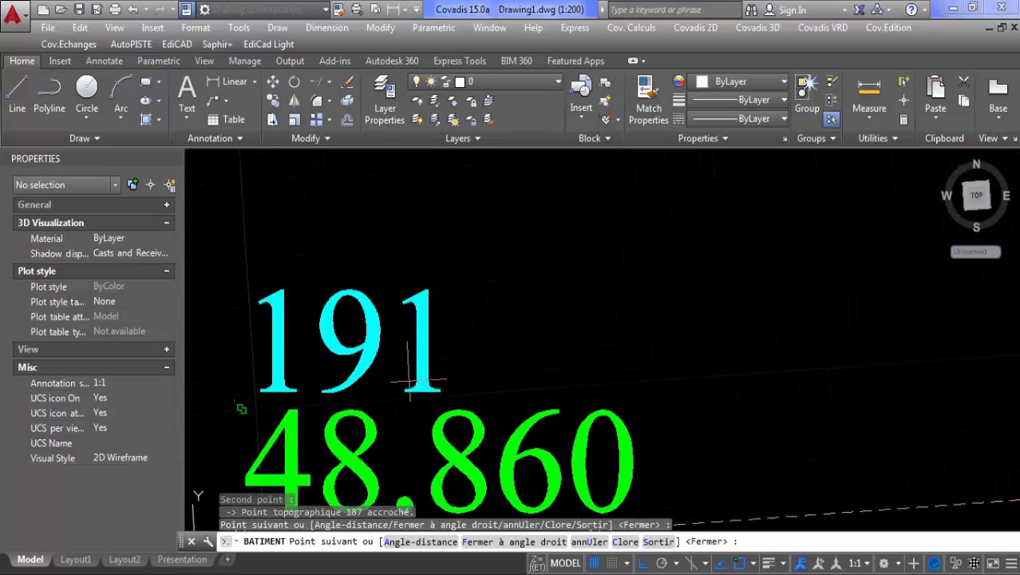
pyautogui.click(232, 399)
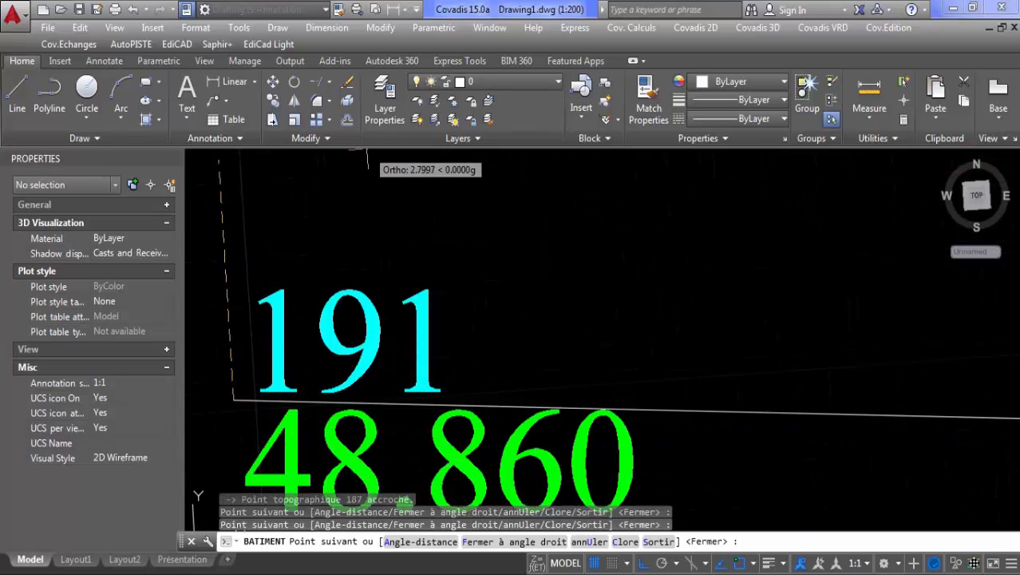
pyautogui.rightClick(363, 194)
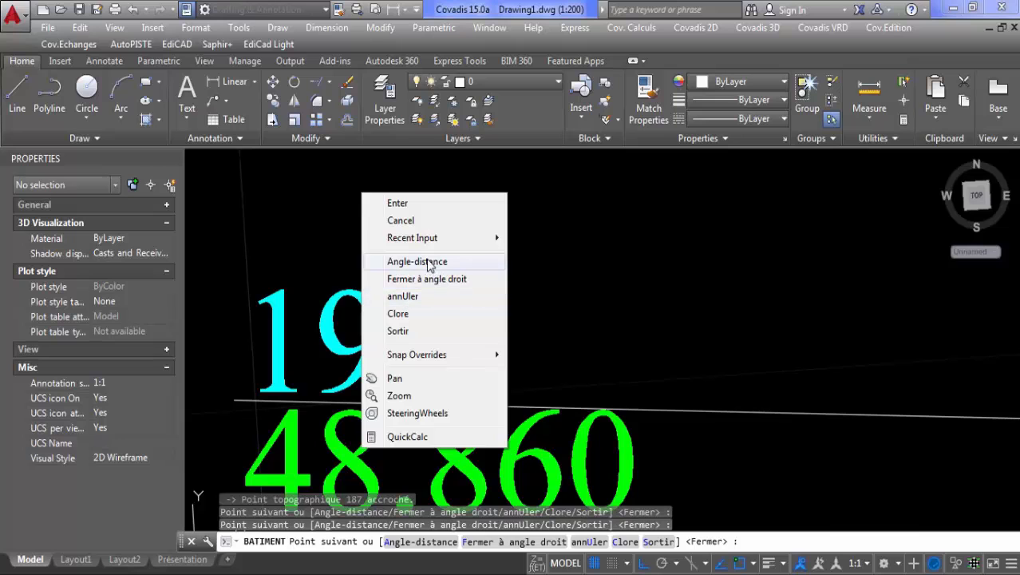
pyautogui.click(417, 315)
pyautogui.scroll(-5, 455, 273)
pyautogui.scroll(-6, 399, 287)
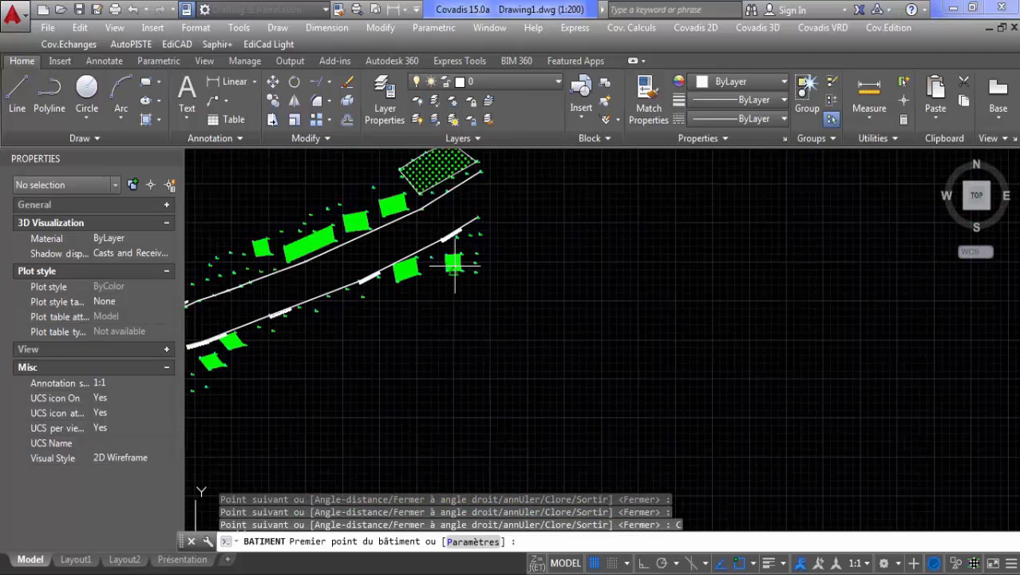
pyautogui.scroll(4, 513, 237)
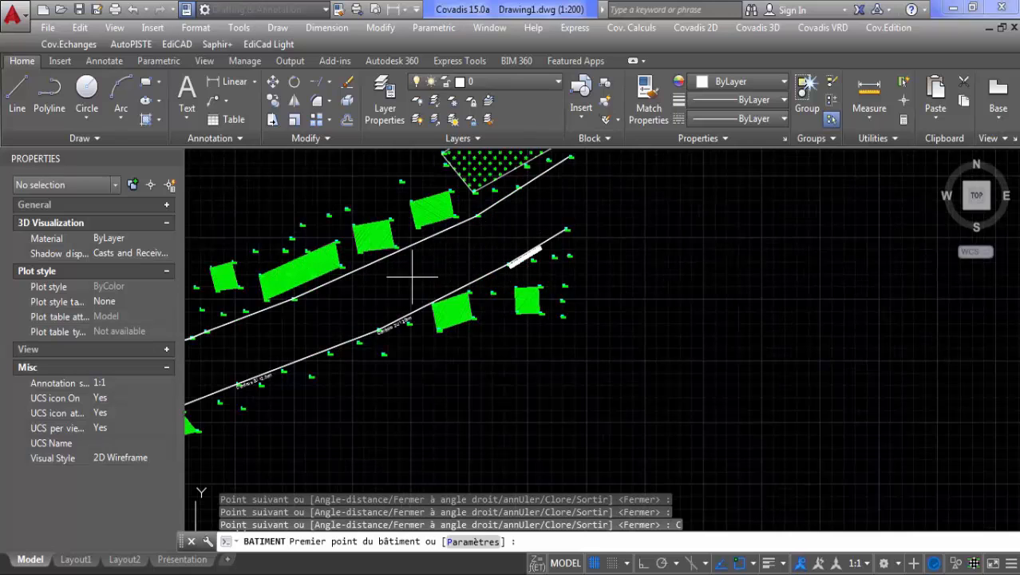
pyautogui.press('Escape')
pyautogui.press('Escape')
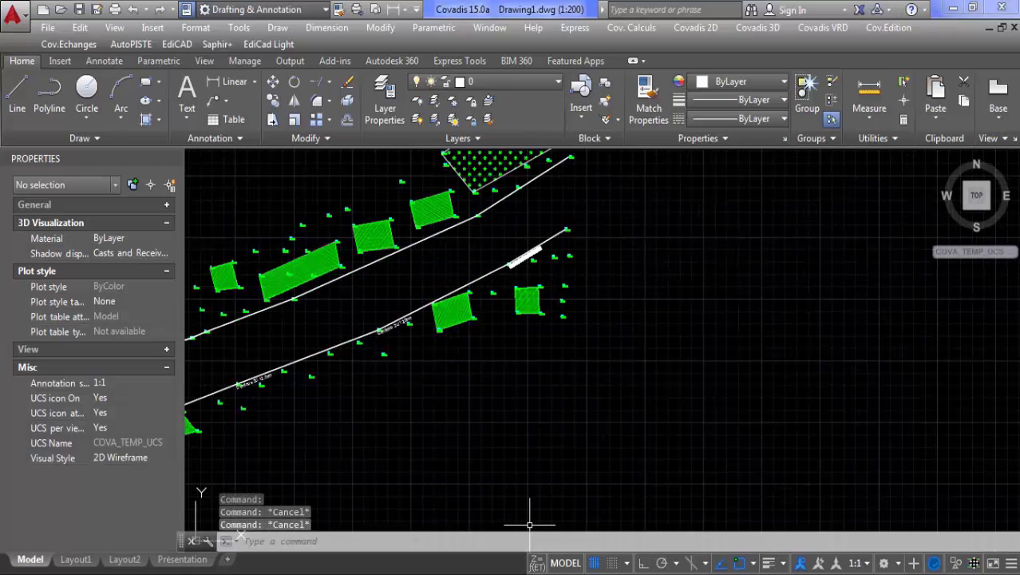
# - Switch to daniel-Model.pdf and examine the overall plan for elements still missing from the drawing
pyautogui.hotkey('alt', 'Tab')
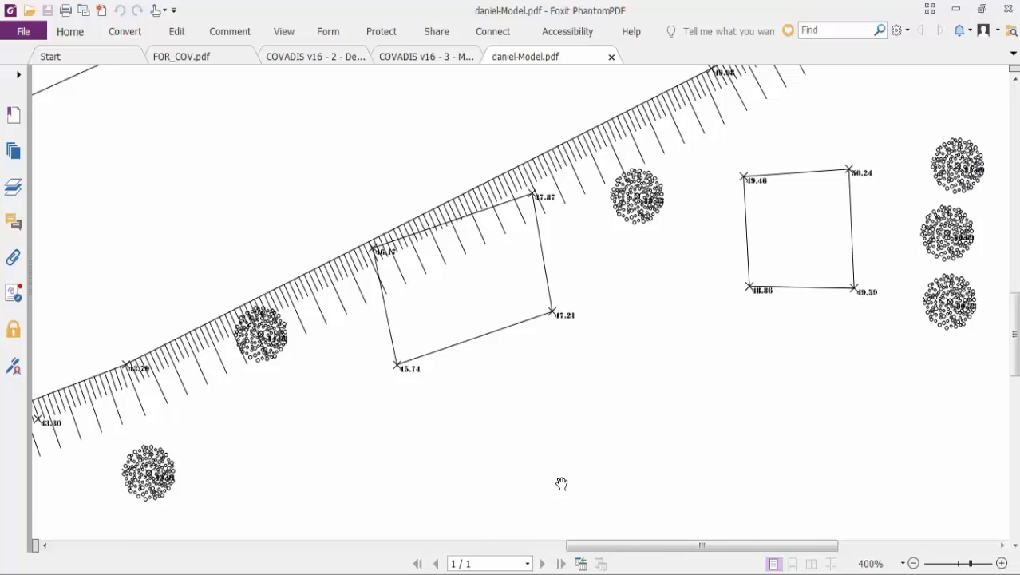
pyautogui.keyDown('ctrl'); pyautogui.scroll(-5, 569, 410); pyautogui.keyUp('ctrl')
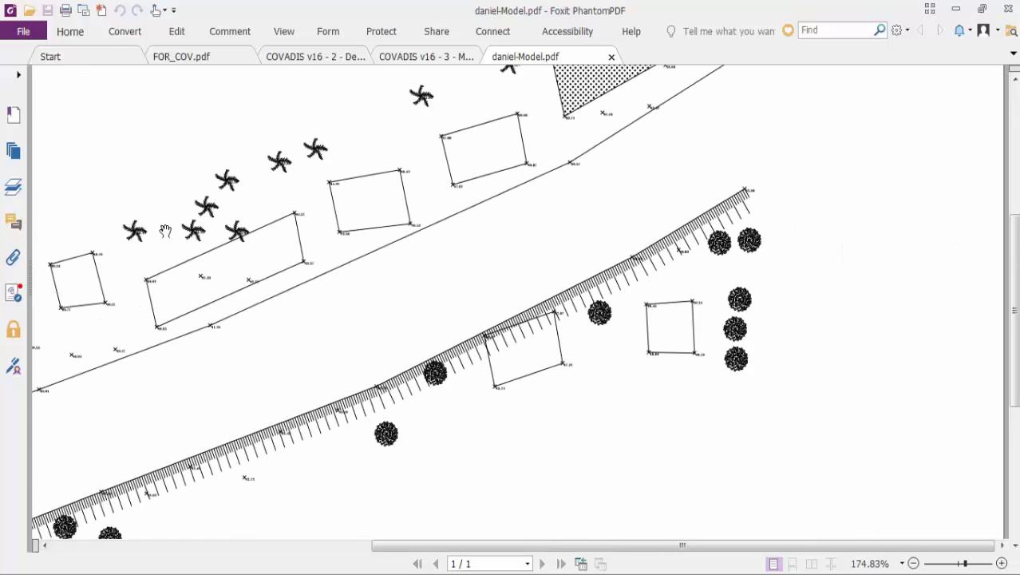
pyautogui.keyDown('ctrl'); pyautogui.scroll(-2, 264, 153); pyautogui.keyUp('ctrl')
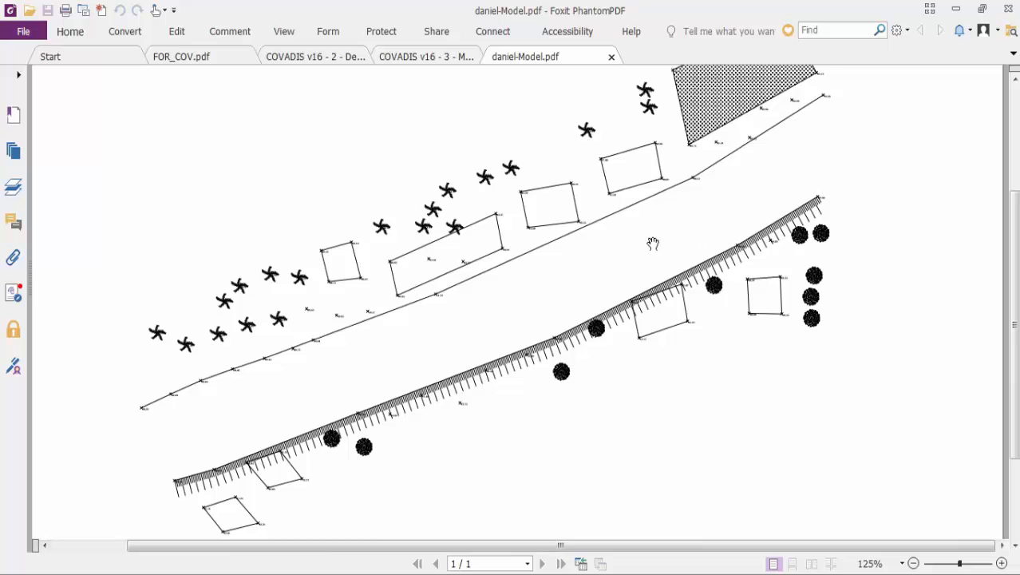
# - Return to Drawing1.dwg and inspect the boundary polyline of the large planted parcel above the road
pyautogui.hotkey('alt', 'Tab')
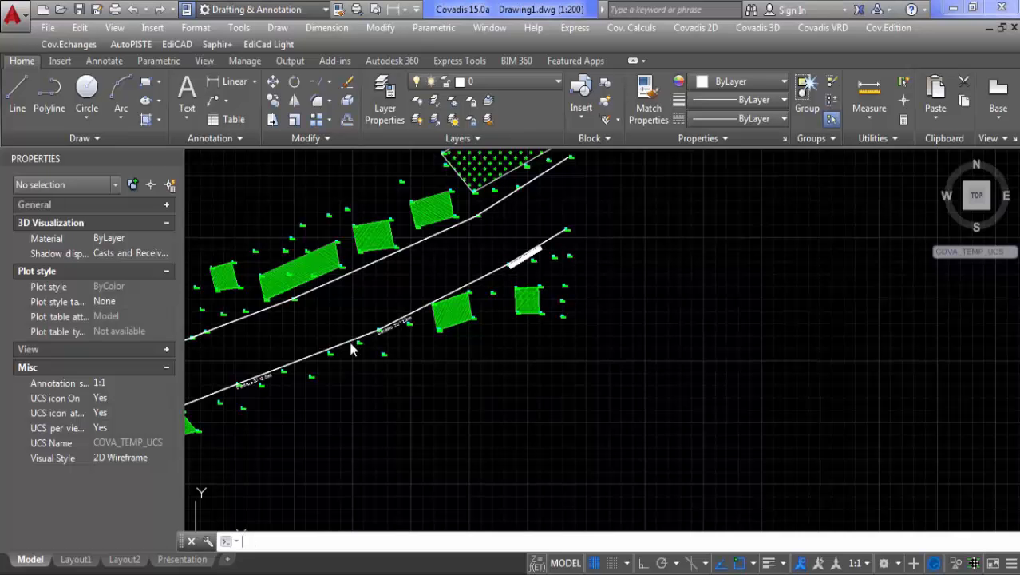
pyautogui.scroll(-2, 352, 347)
pyautogui.scroll(4, 441, 216)
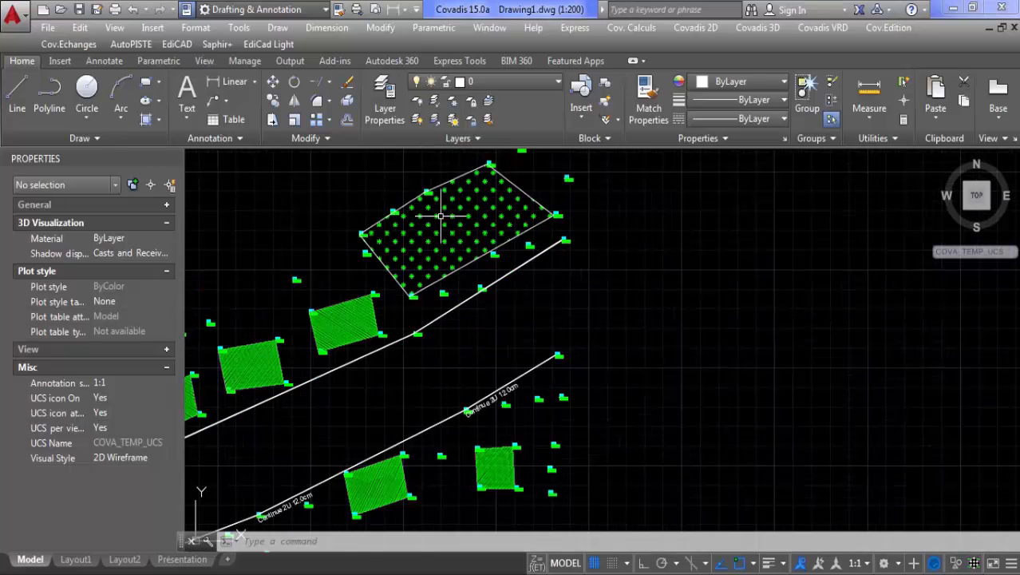
pyautogui.scroll(6, 355, 253)
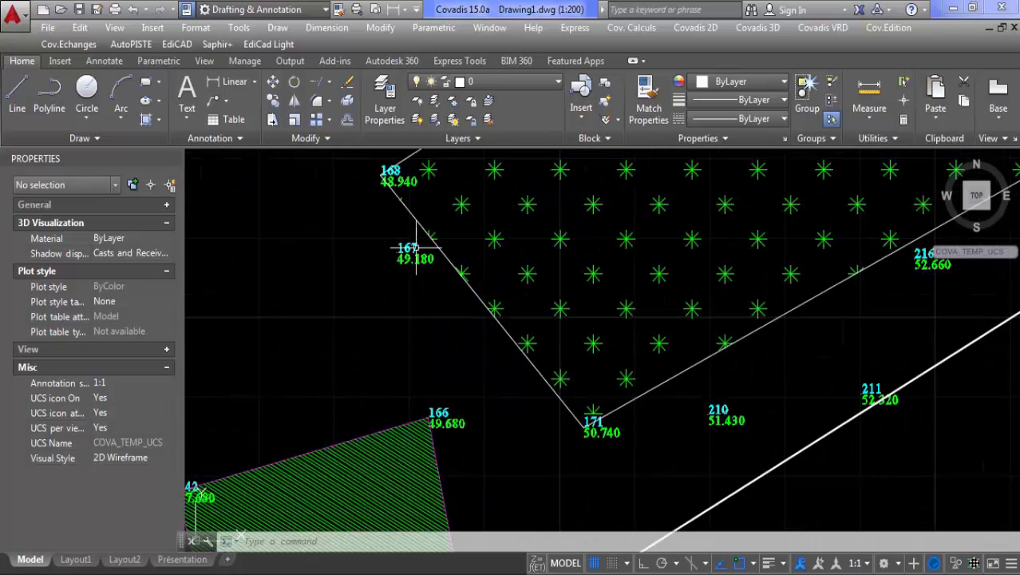
pyautogui.click(473, 289)
pyautogui.moveTo(533, 281)
pyautogui.mouseDown(button='middle')
pyautogui.moveTo(492, 330)
pyautogui.moveTo(417, 364)
pyautogui.mouseUp(button='middle')
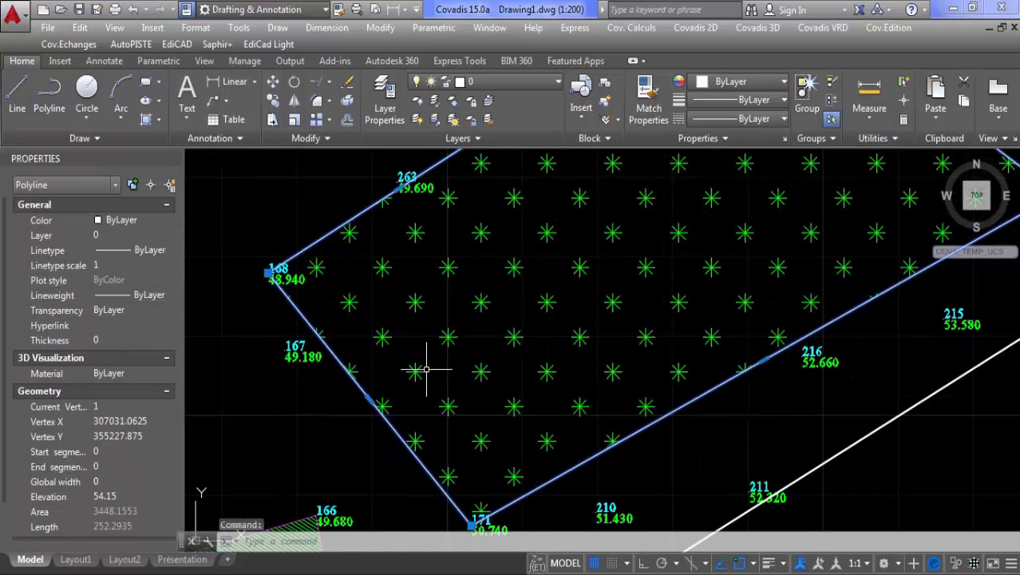
pyautogui.press('Escape')
pyautogui.press('Escape')
pyautogui.scroll(-4, 483, 275)
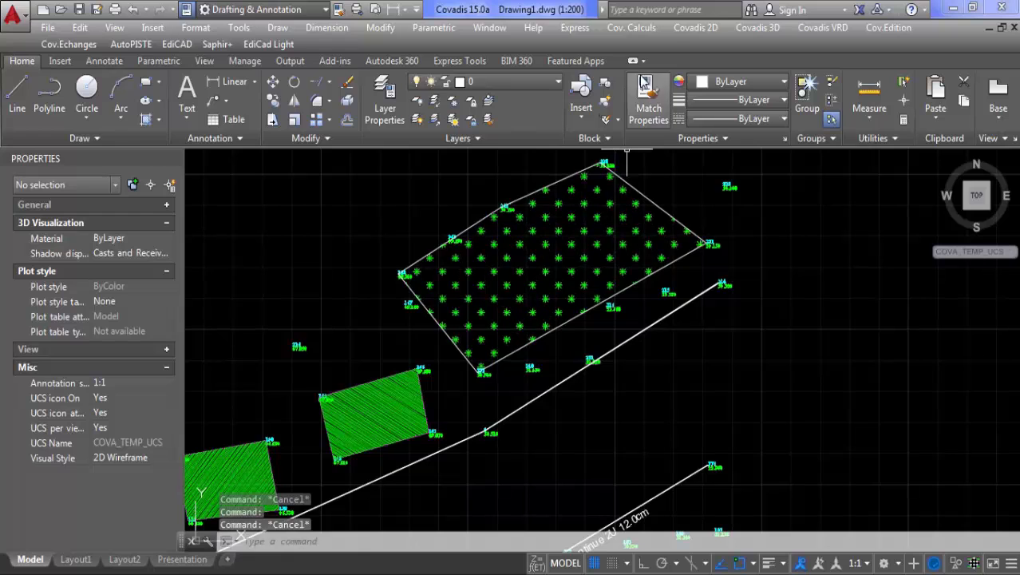
# - Start the COVADIS fence drawing command (Dessin des Clôtures) and choose the Haie simple fence type
pyautogui.click(695, 28)
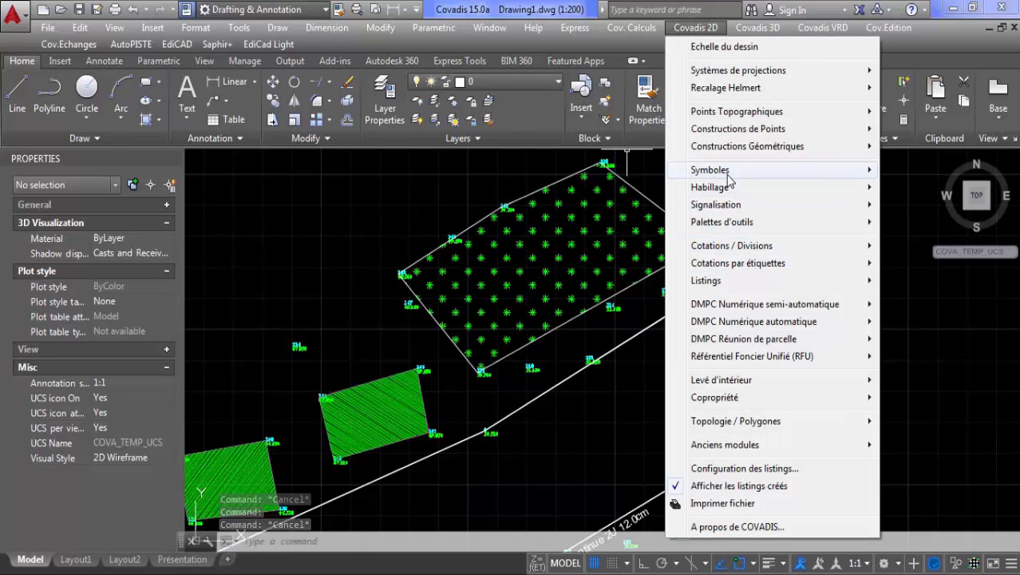
pyautogui.moveTo(727, 174)
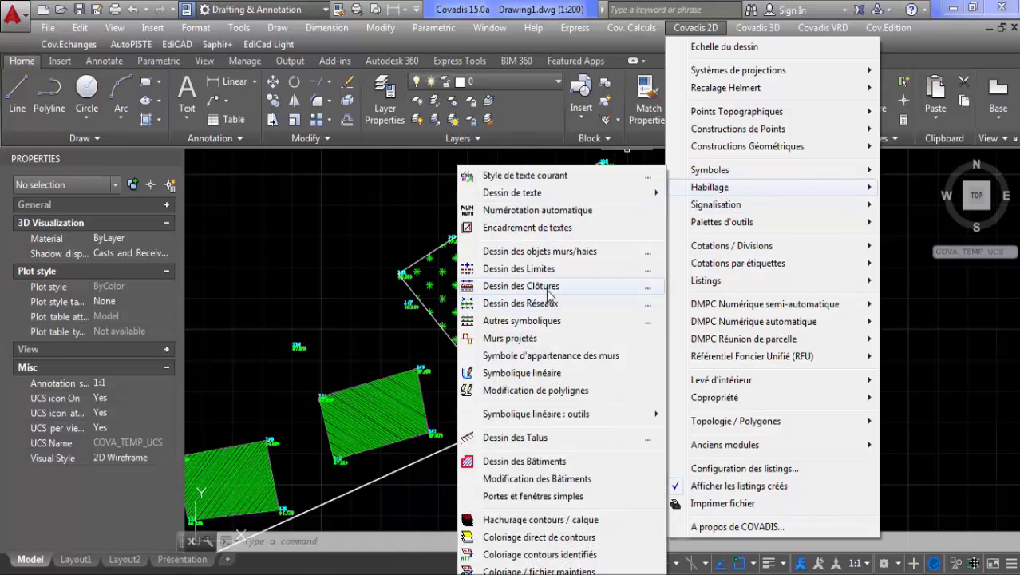
pyautogui.click(521, 285)
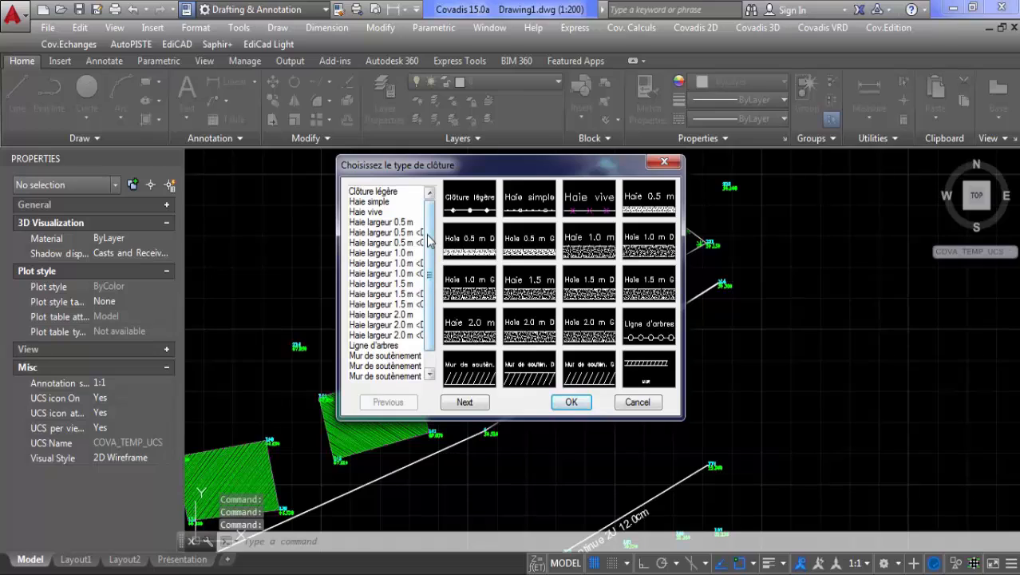
pyautogui.click(385, 224)
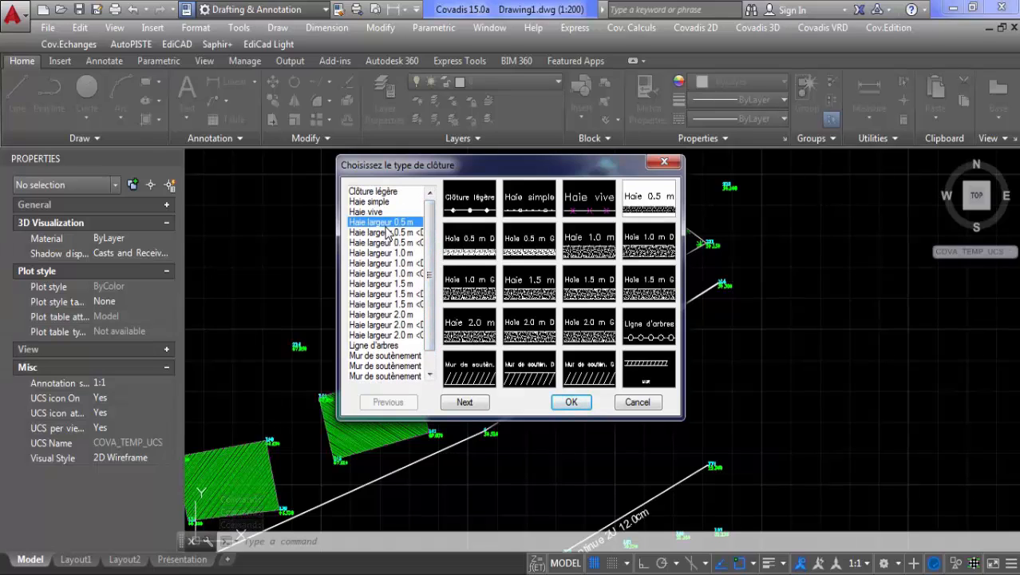
pyautogui.click(373, 243)
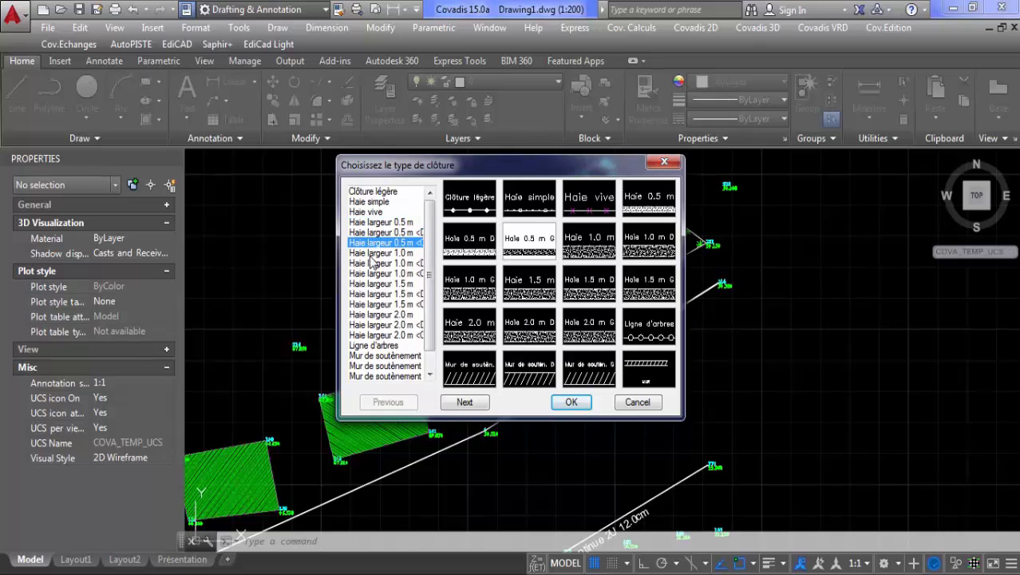
pyautogui.click(371, 254)
pyautogui.click(399, 193)
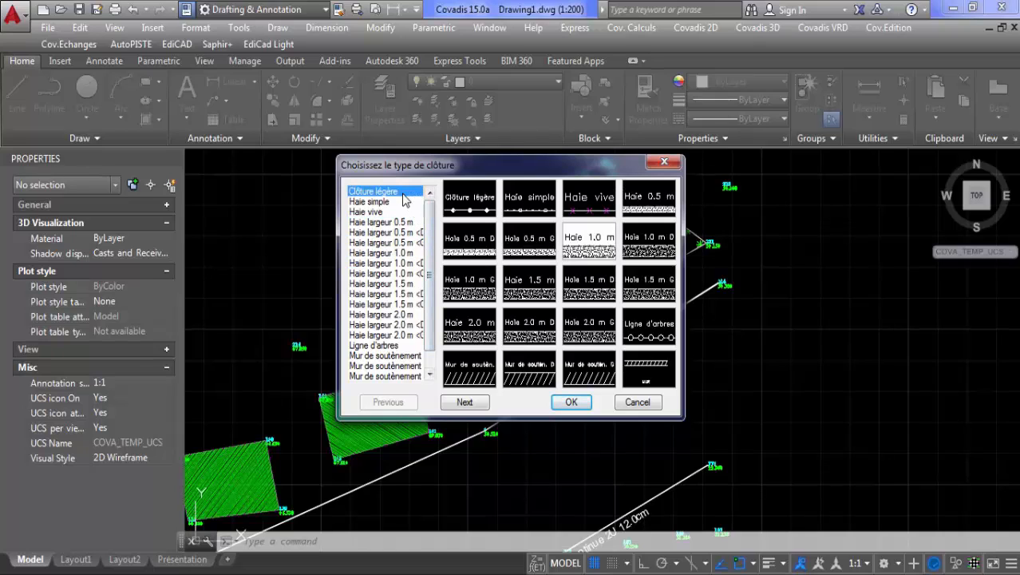
pyautogui.click(391, 202)
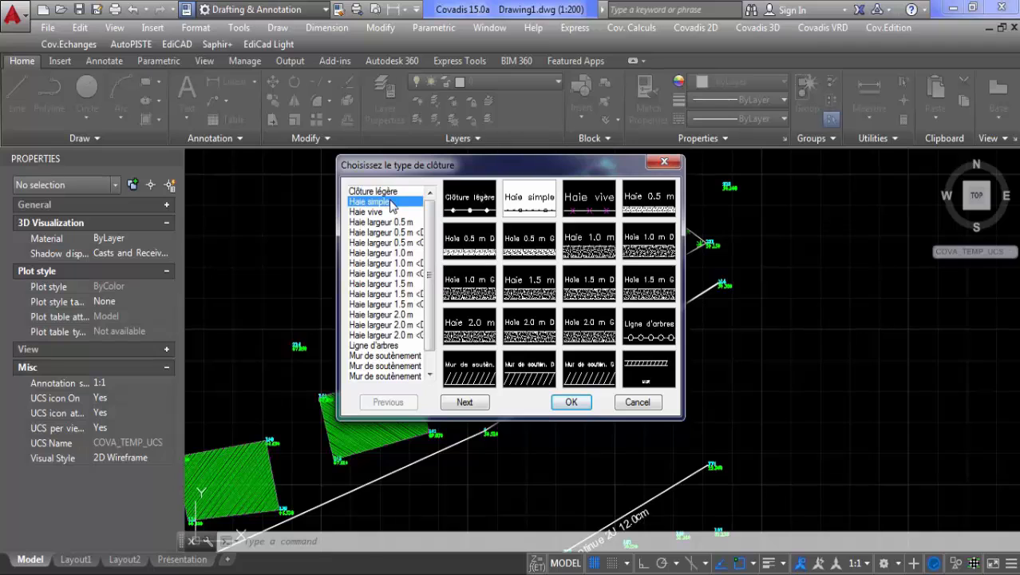
pyautogui.click(562, 404)
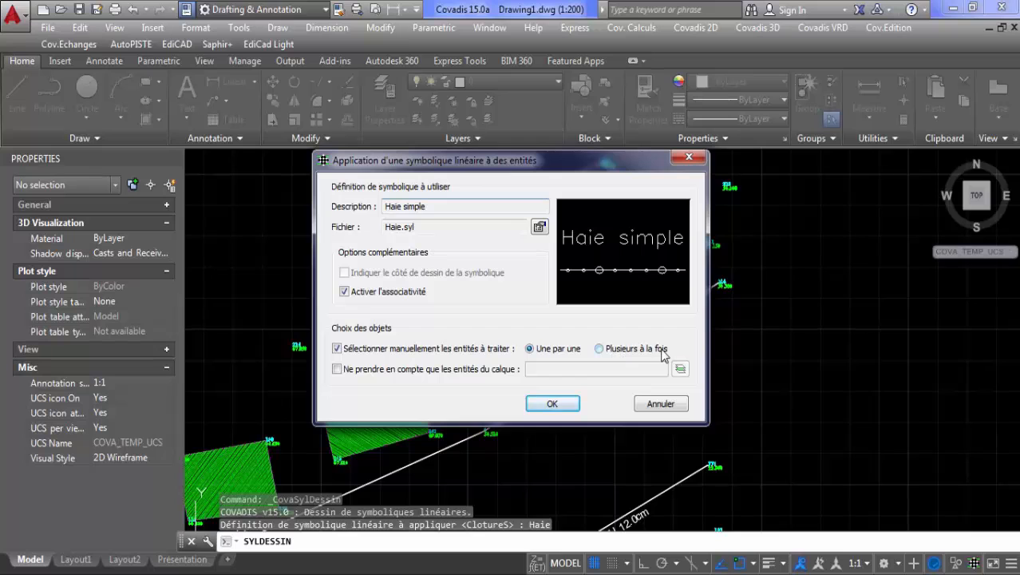
# - Apply the Haie simple symbology to the planted parcel's boundary polyline, keeping one-by-one selection and associativity enabled
pyautogui.click(553, 404)
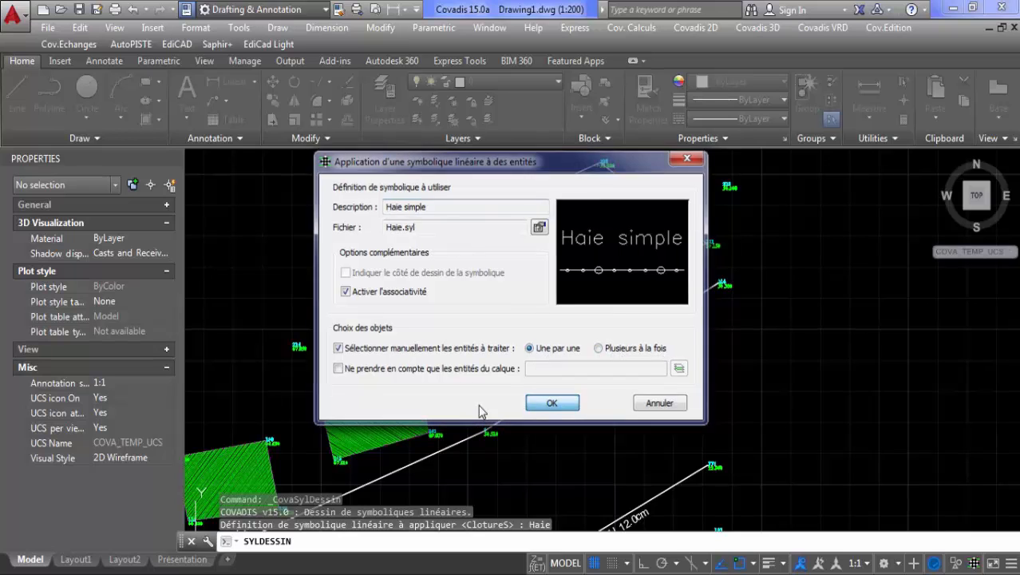
pyautogui.scroll(4, 447, 335)
pyautogui.click(449, 316)
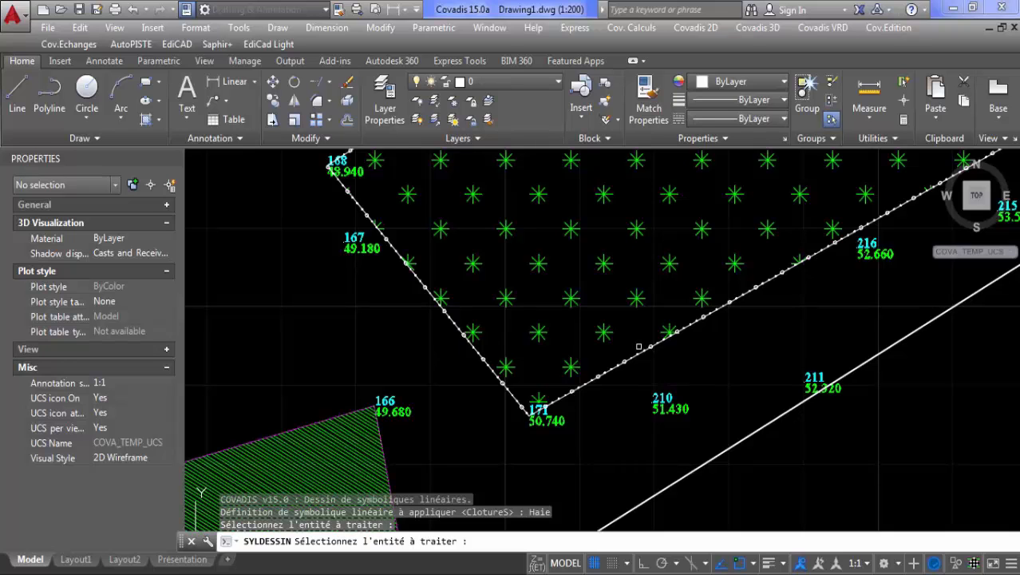
pyautogui.press('Return')
pyautogui.scroll(6, 443, 320)
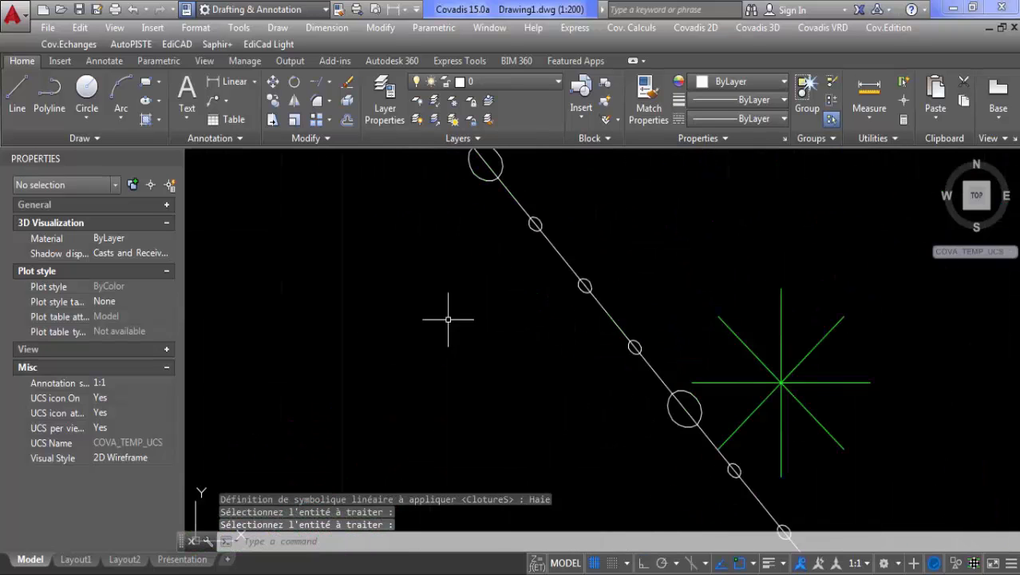
# - Inspect the hedge symbols along the planted parcel's boundary, both close up and within the overall plan
pyautogui.scroll(-10, 574, 278)
pyautogui.scroll(-2, 710, 283)
pyautogui.scroll(8, 649, 342)
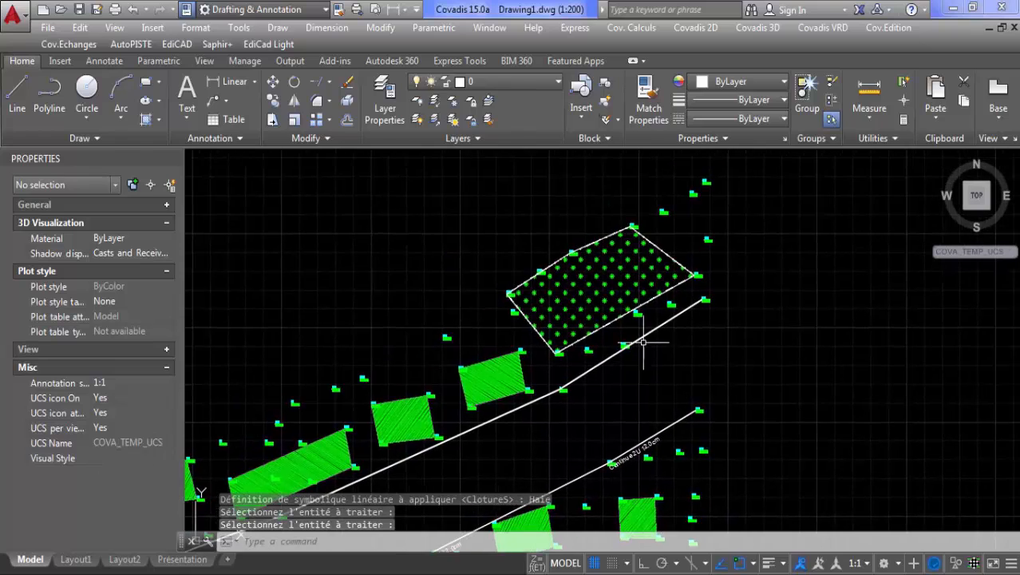
pyautogui.scroll(2, 553, 257)
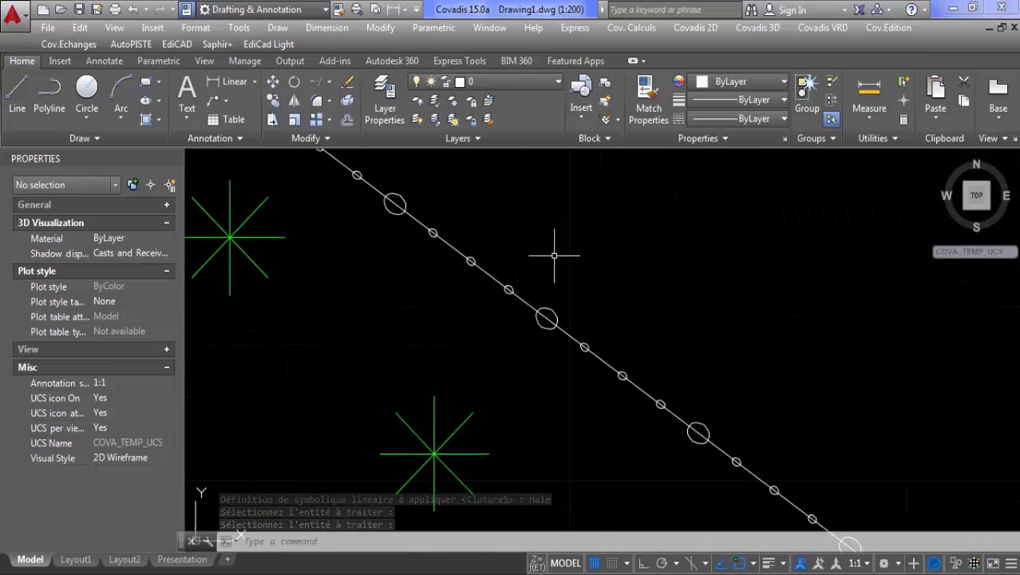
pyautogui.scroll(-9, 553, 257)
pyautogui.scroll(-3, 508, 269)
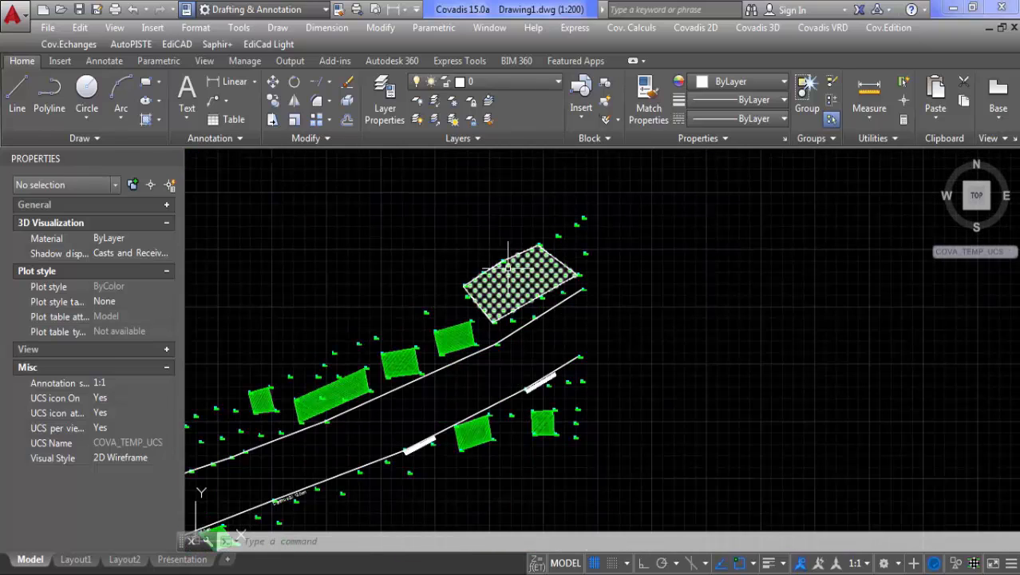
pyautogui.scroll(-2, 511, 275)
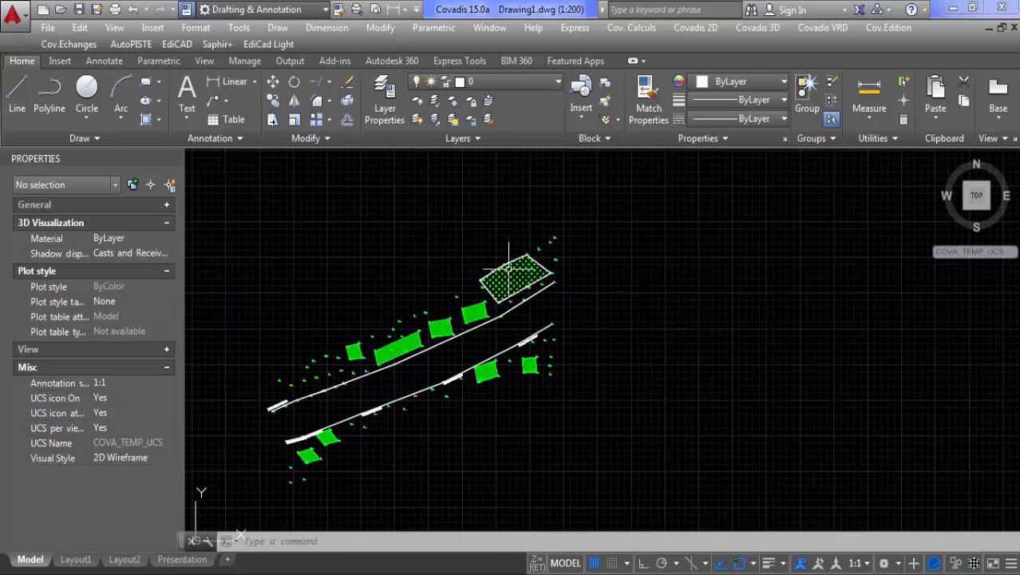
# - Review the whole drawing, checking the hatched buildings, the planted parcel and the two road edge lines with their Continue 2U 12.0cm marking labels
pyautogui.scroll(4, 343, 359)
pyautogui.scroll(-4, 528, 297)
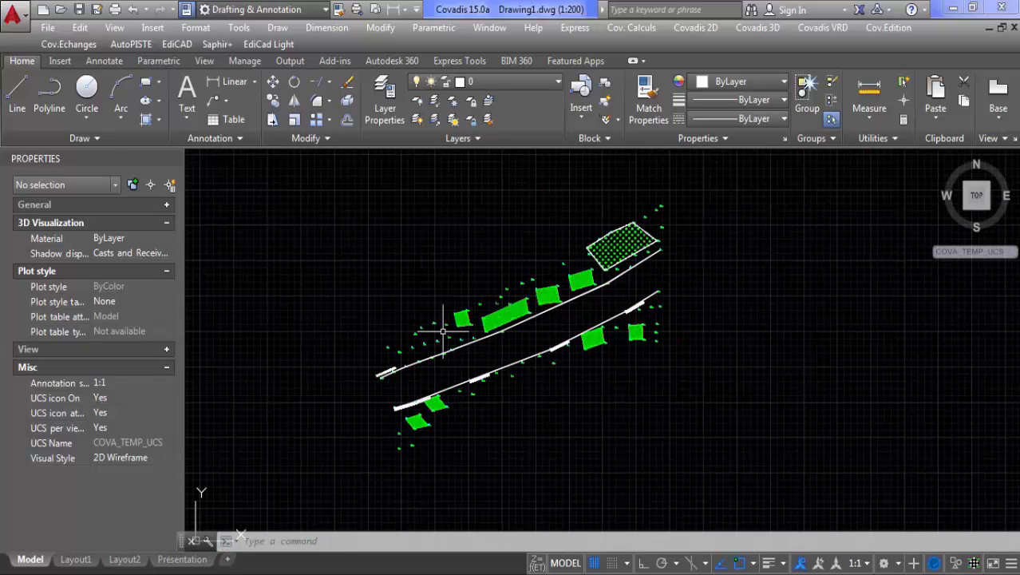
pyautogui.scroll(4, 496, 362)
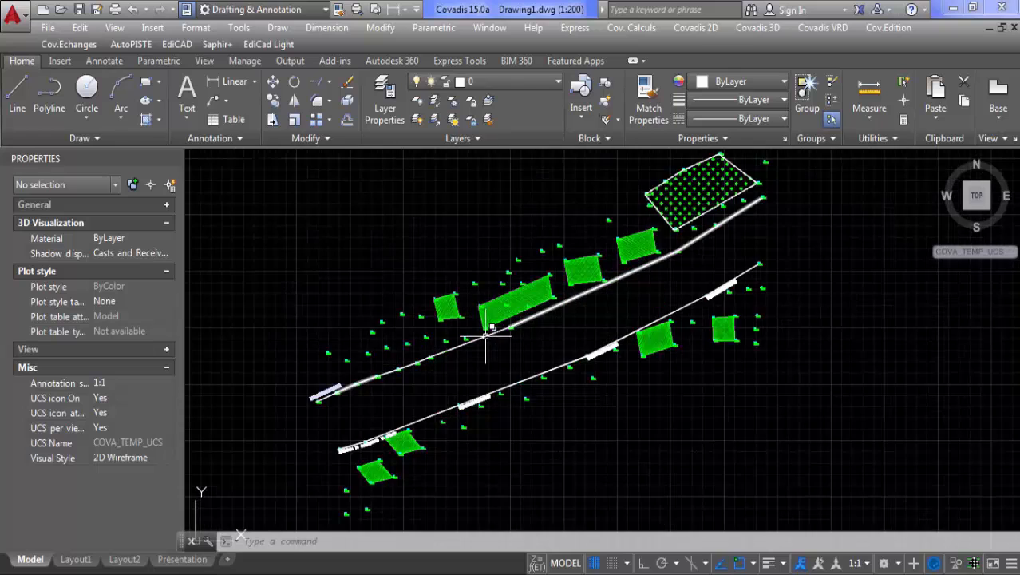
pyautogui.scroll(-2, 498, 339)
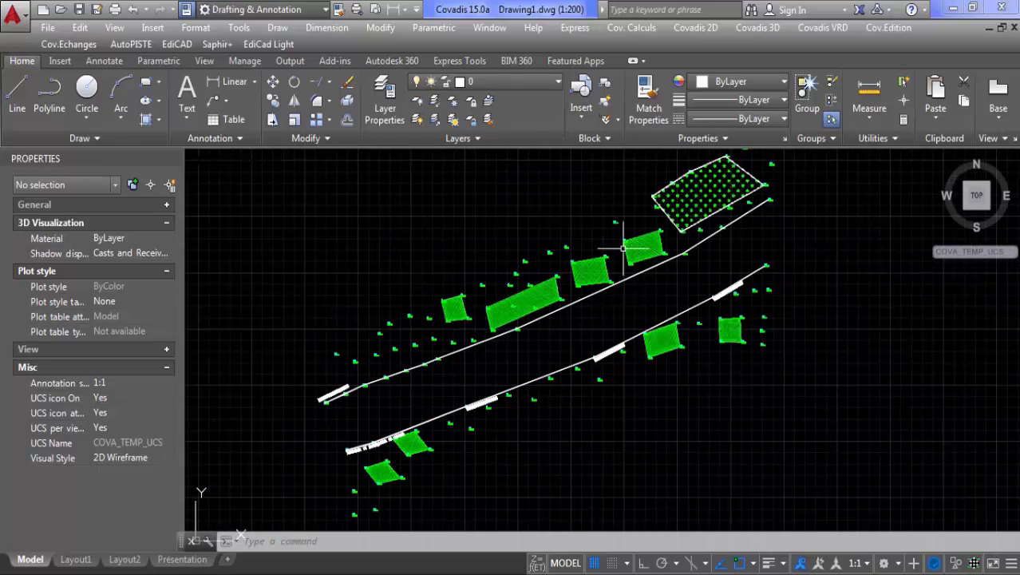
pyautogui.scroll(3, 691, 233)
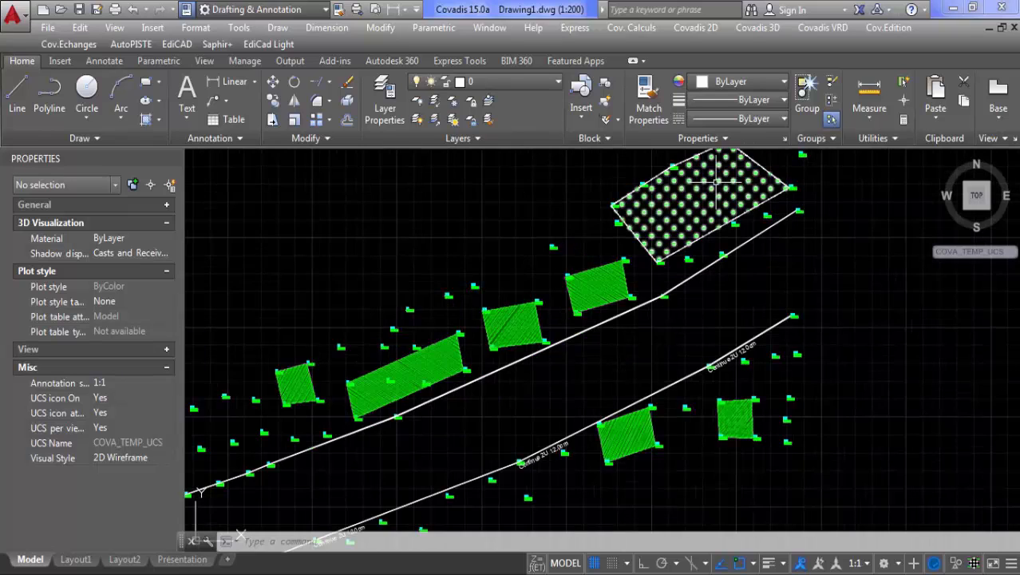
pyautogui.scroll(-4, 636, 284)
pyautogui.moveTo(578, 302); pyautogui.dragTo(597, 223, button='middle')
pyautogui.scroll(2, 597, 224)
pyautogui.scroll(2, 467, 447)
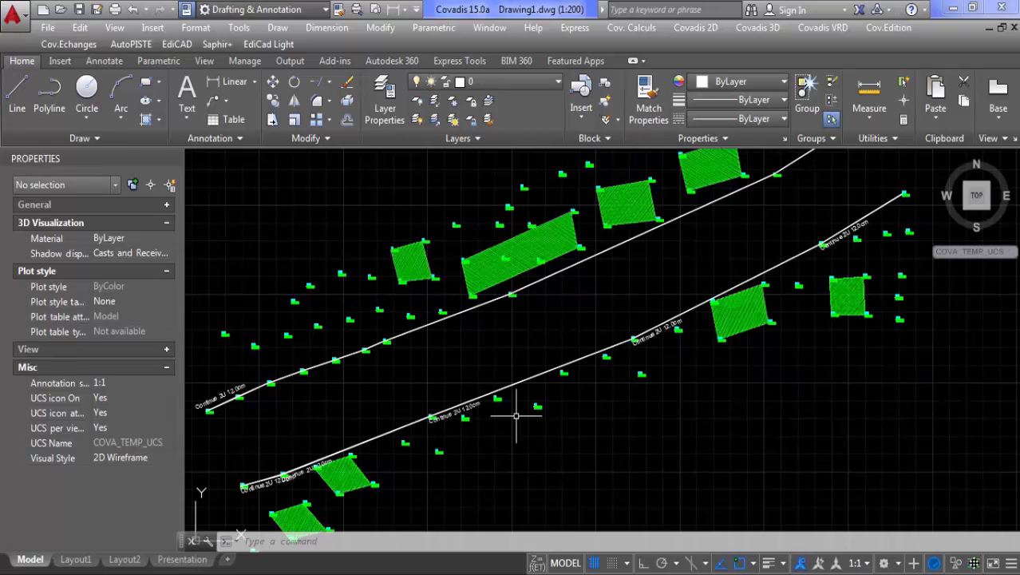
pyautogui.scroll(4, 516, 416)
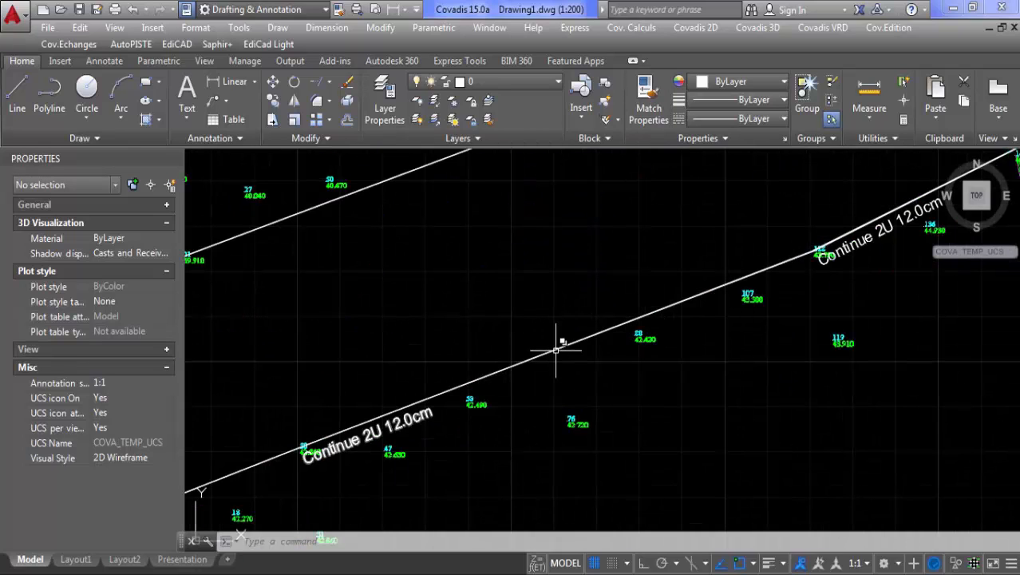
pyautogui.scroll(-5, 557, 350)
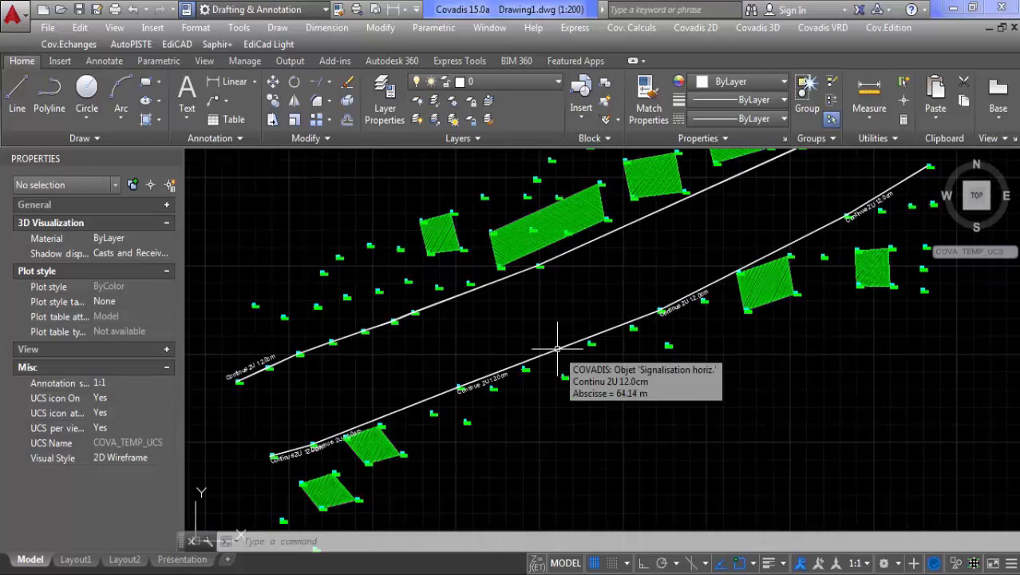
pyautogui.moveTo(472, 347); pyautogui.dragTo(462, 414, button='middle')
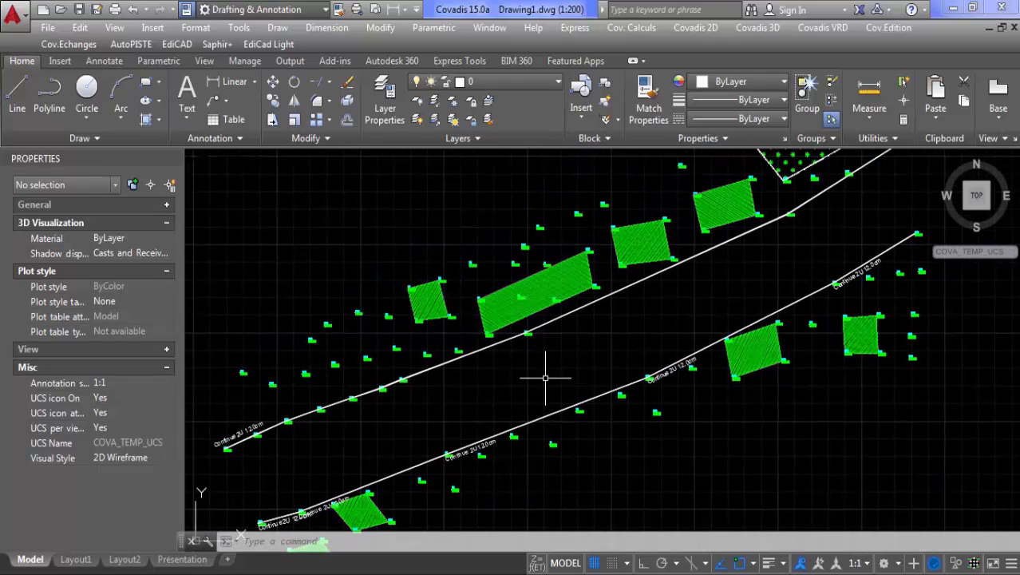
pyautogui.scroll(-4, 551, 248)
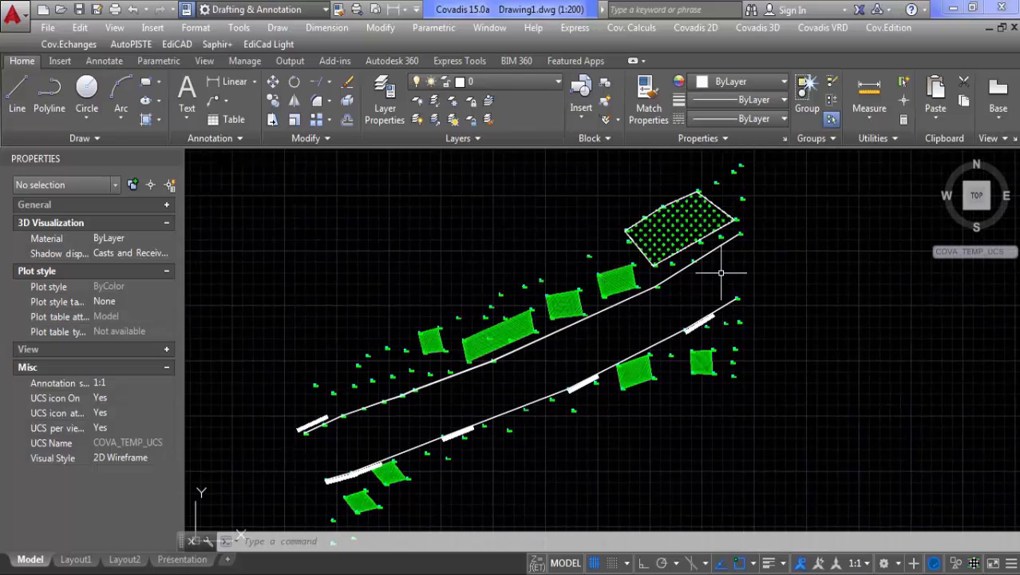
pyautogui.scroll(2, 638, 325)
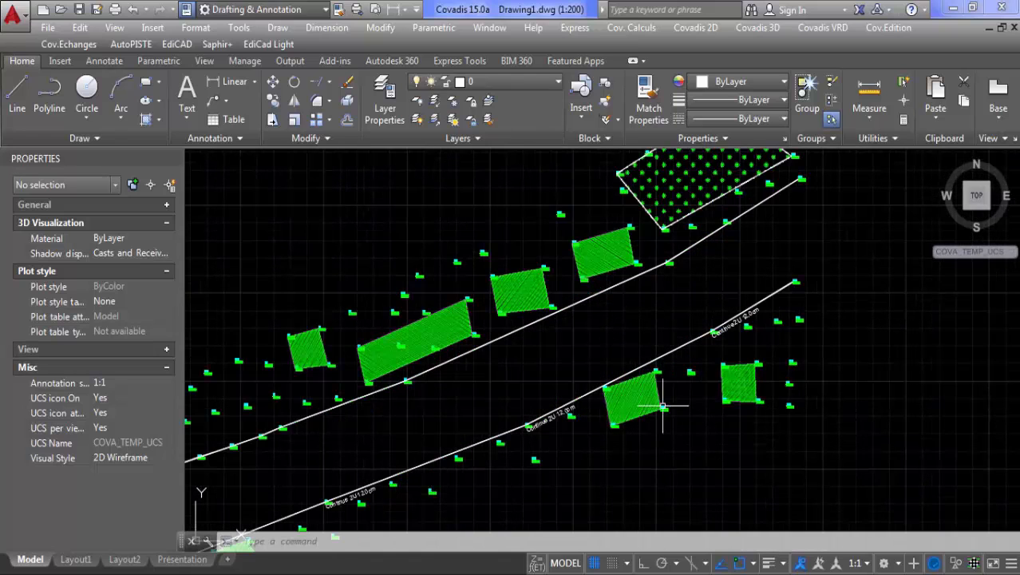